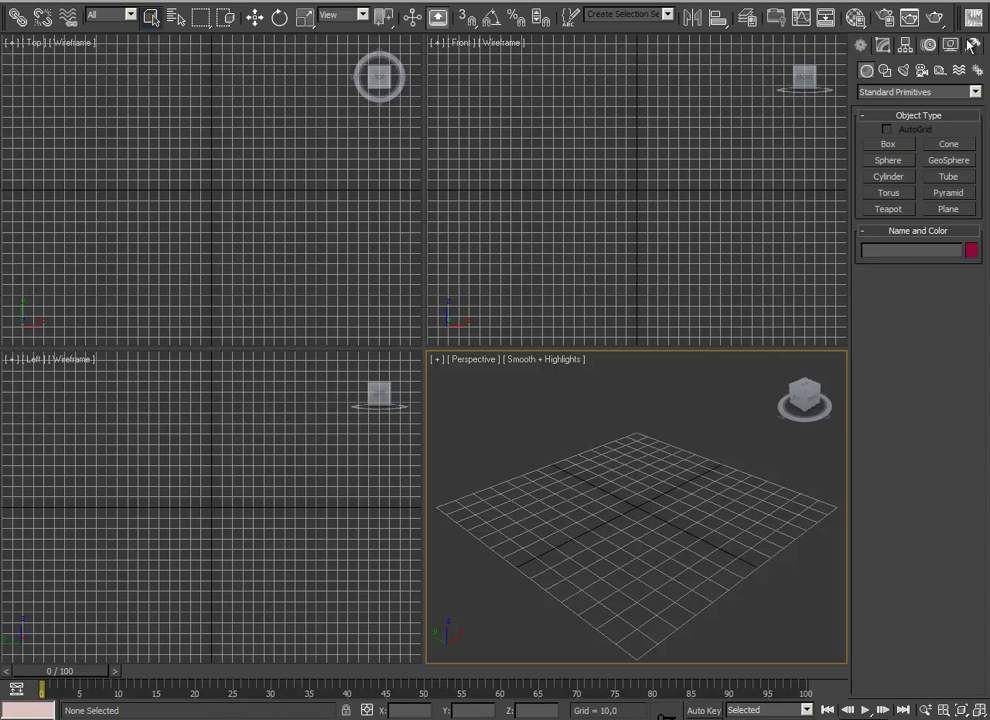
Step: Convert the first material slot, 01 - Default, to an SC2 Standard Material
{"action": "left_click", "coordinate": [855, 19]}
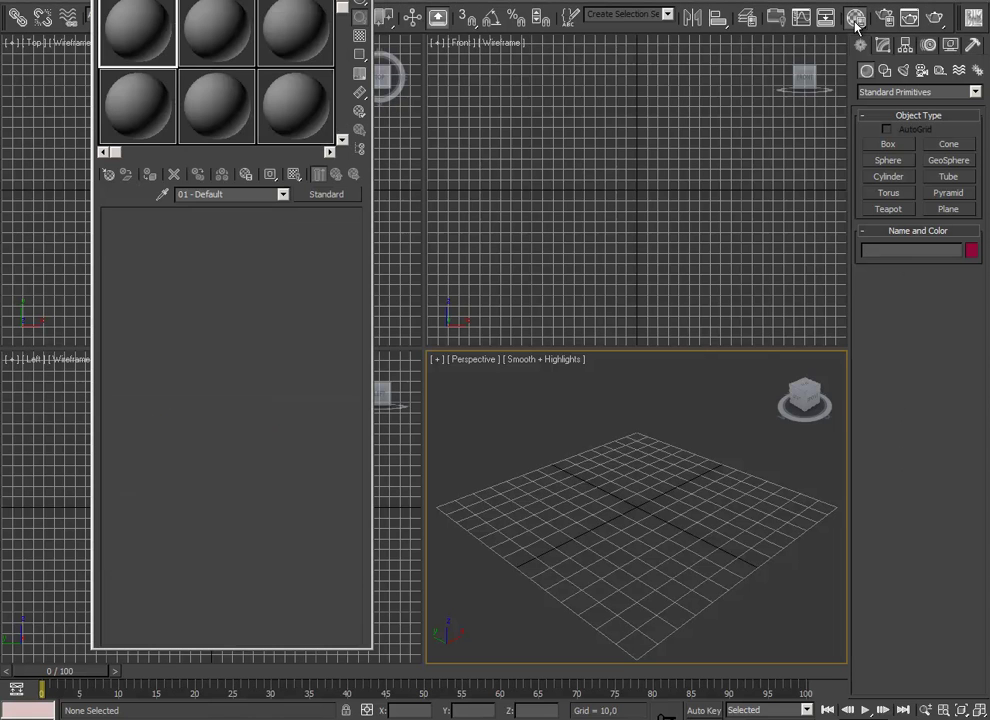
{"action": "left_click", "coordinate": [327, 196]}
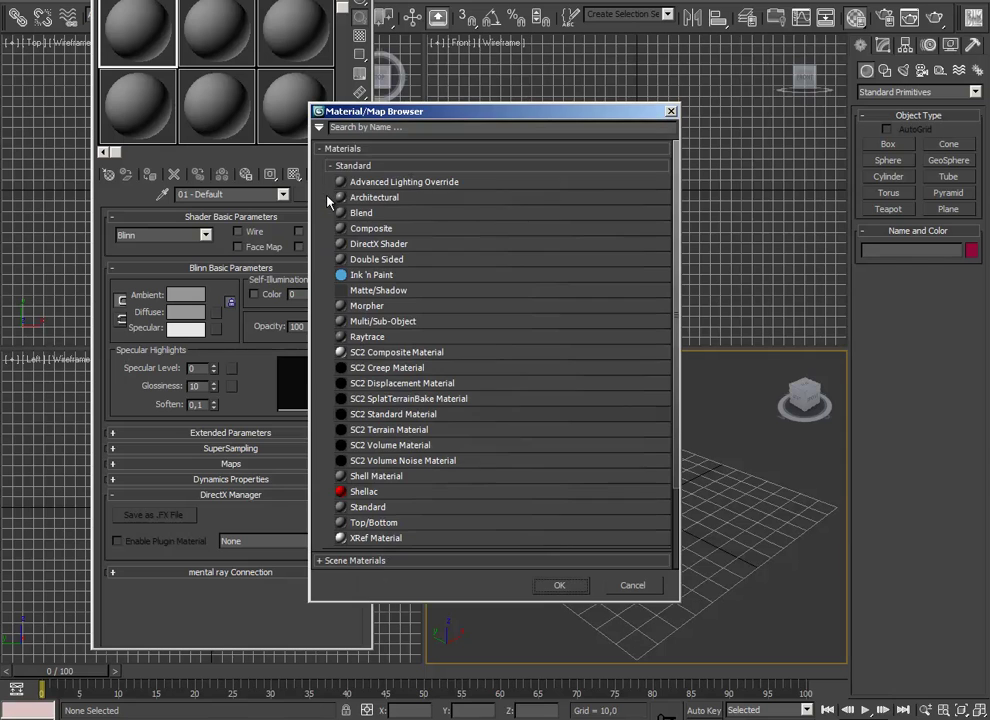
{"action": "double_click", "coordinate": [383, 418]}
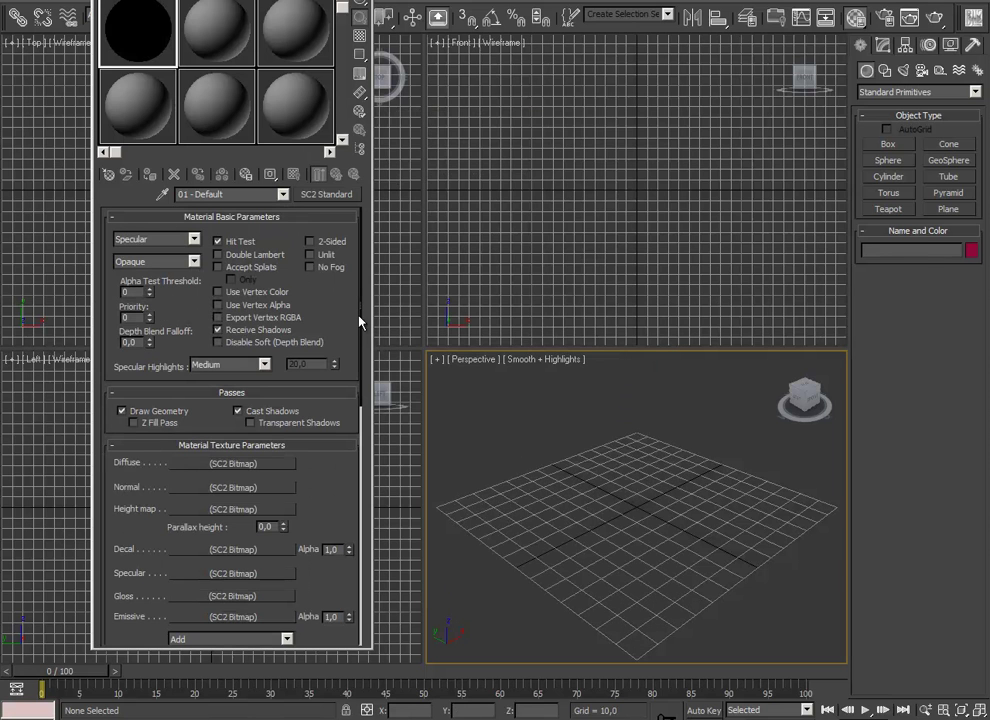
Step: Set the material's blend mode to Add and its specular type to Mask in the basic parameters
{"action": "scroll", "coordinate": [316, 504], "scroll_direction": "down", "scroll_amount": 5}
{"action": "scroll", "coordinate": [323, 393], "scroll_direction": "up", "scroll_amount": 3}
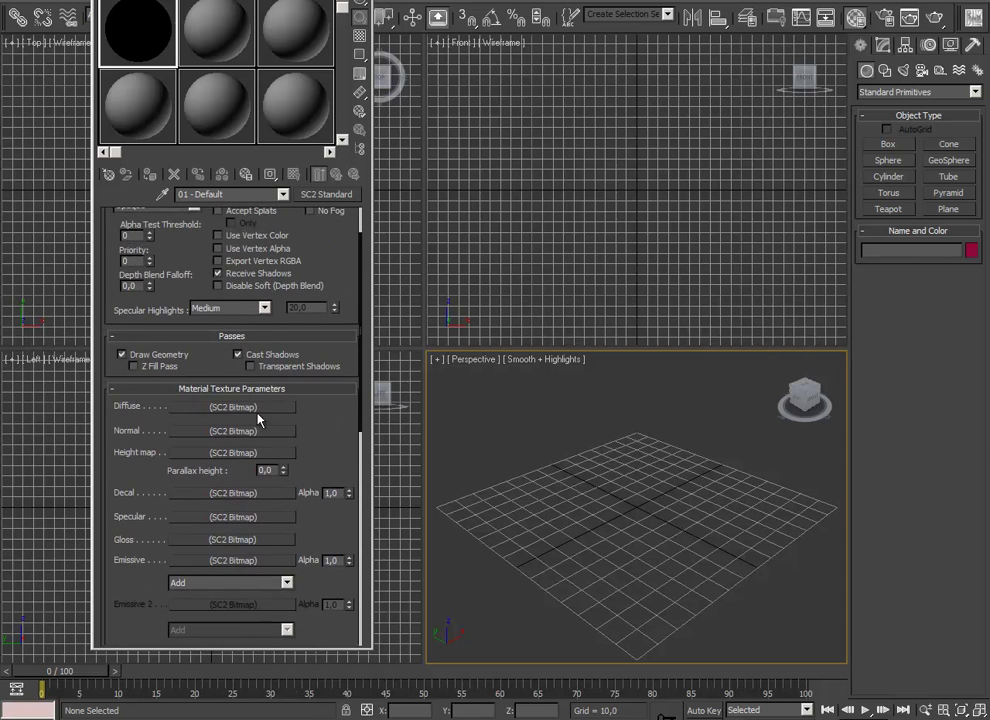
{"action": "left_click_drag", "start_coordinate": [324, 451], "coordinate": [322, 521]}
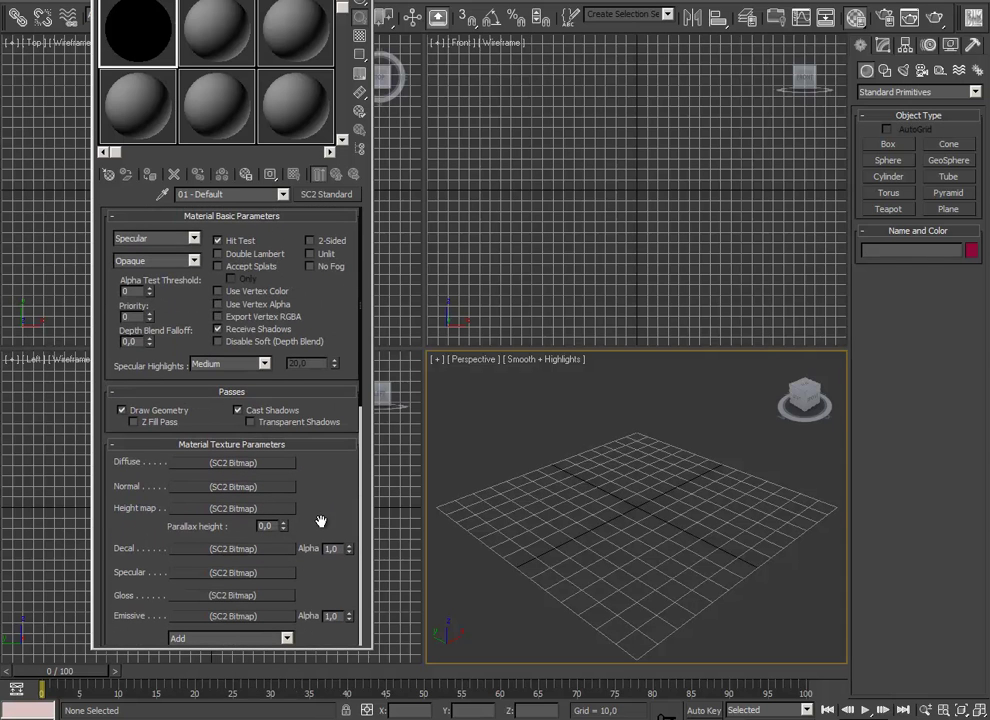
{"action": "left_click", "coordinate": [148, 261]}
{"action": "left_click", "coordinate": [128, 287]}
{"action": "left_click", "coordinate": [175, 238]}
{"action": "left_click", "coordinate": [130, 284]}
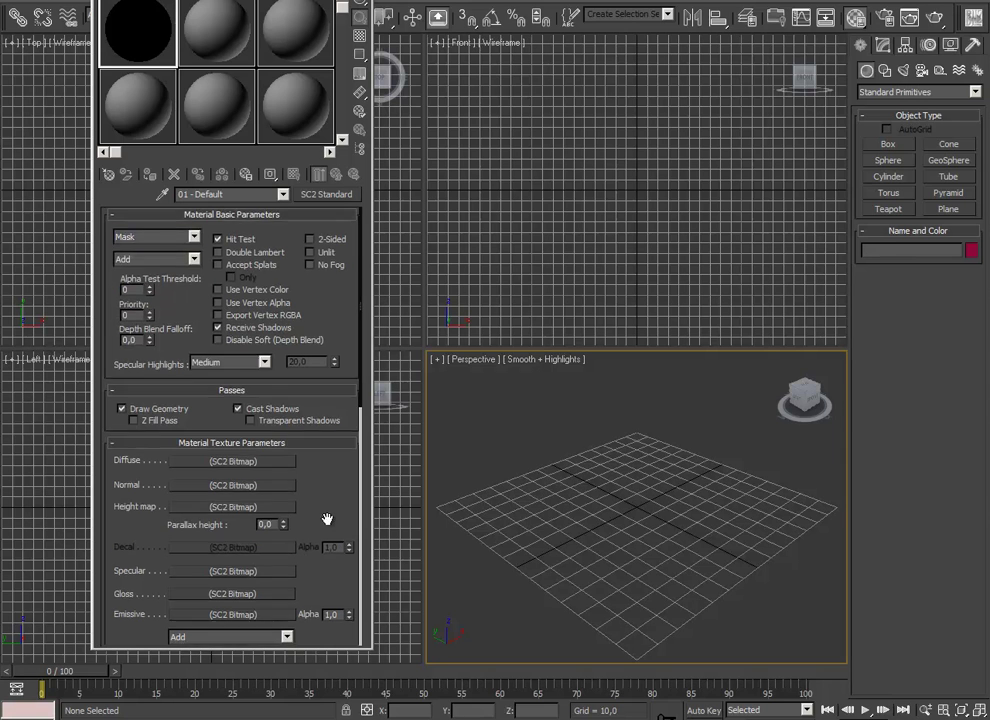
Step: Load flame3_r1.dds from the cave model folder as the material's Emissive bitmap
{"action": "left_click_drag", "start_coordinate": [327, 519], "coordinate": [342, 372]}
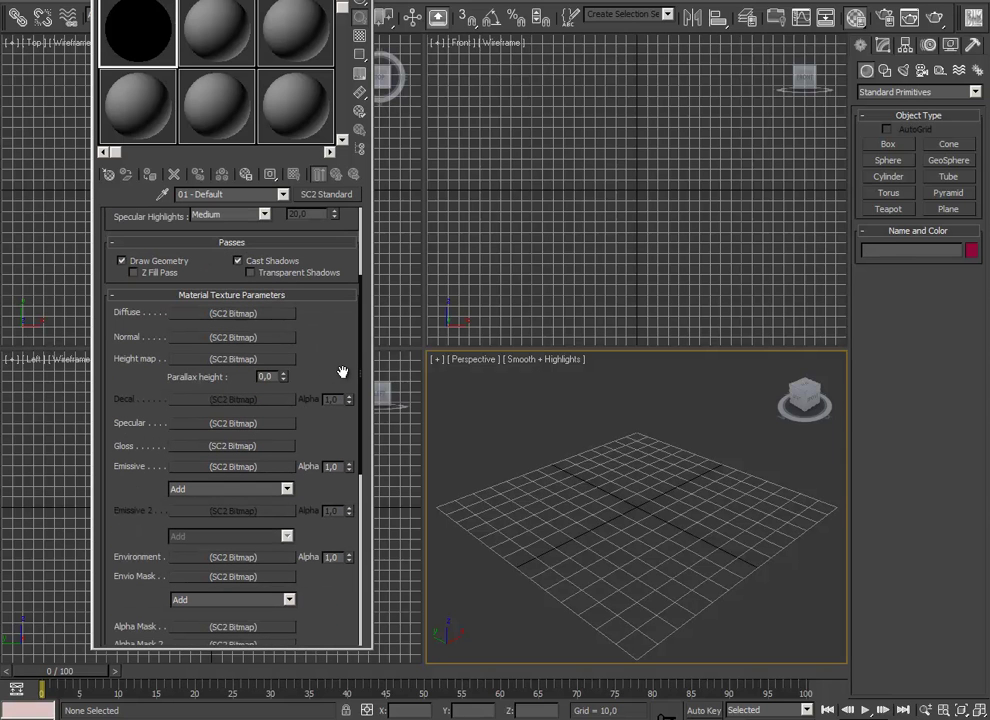
{"action": "left_click", "coordinate": [239, 468]}
{"action": "left_click", "coordinate": [241, 468]}
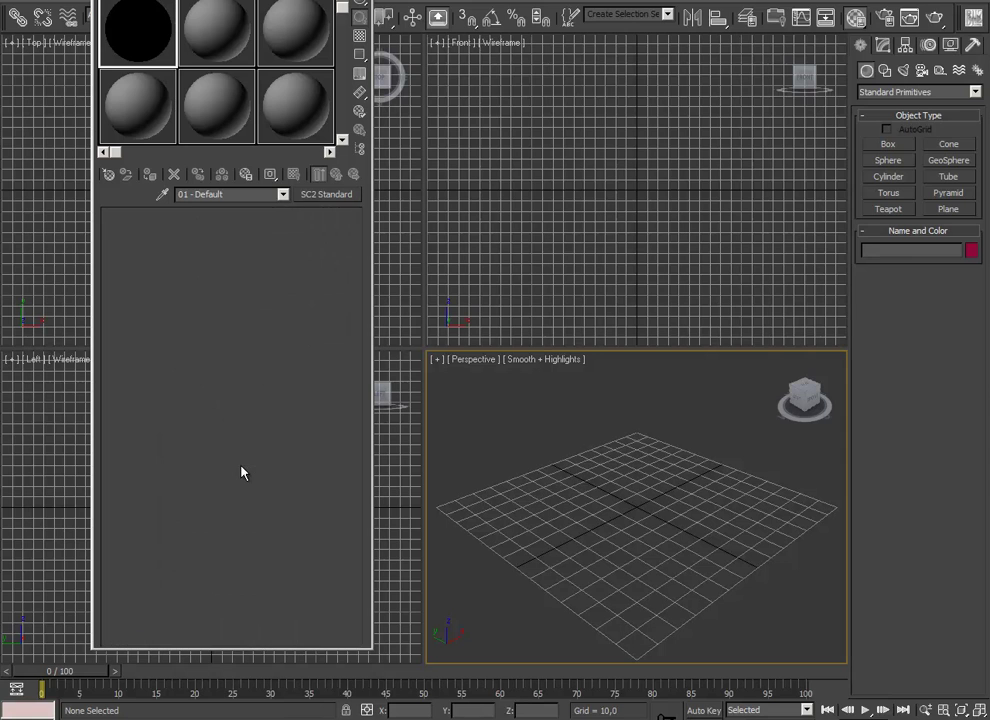
{"action": "left_click", "coordinate": [231, 238]}
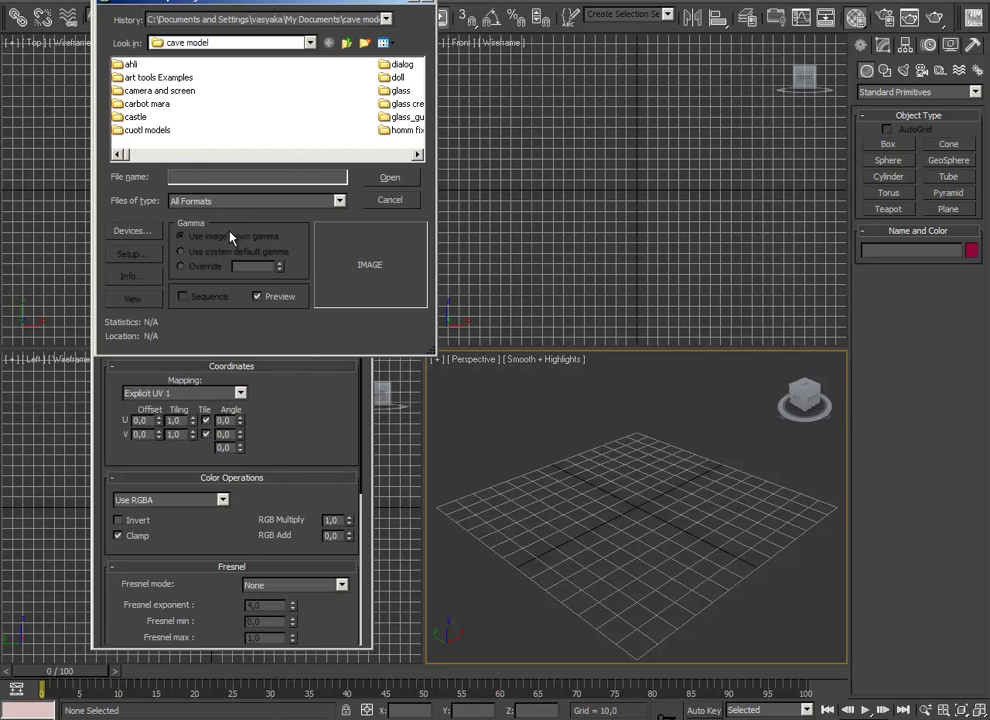
{"action": "type", "text": "flaneflam"}
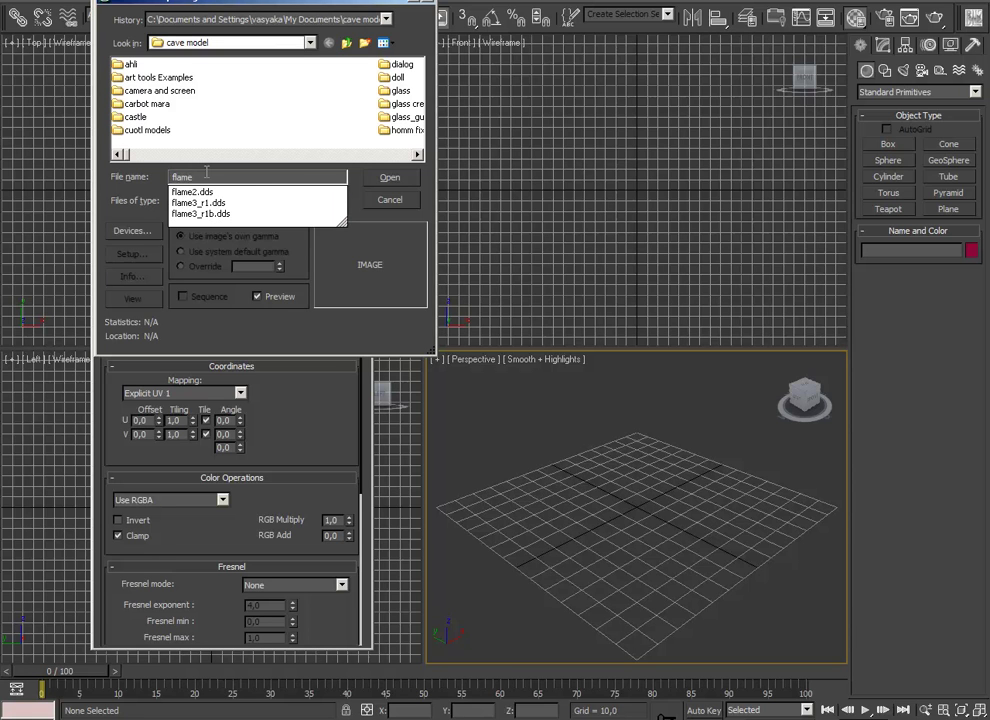
{"action": "left_click", "coordinate": [198, 202]}
{"action": "key", "text": "Return"}
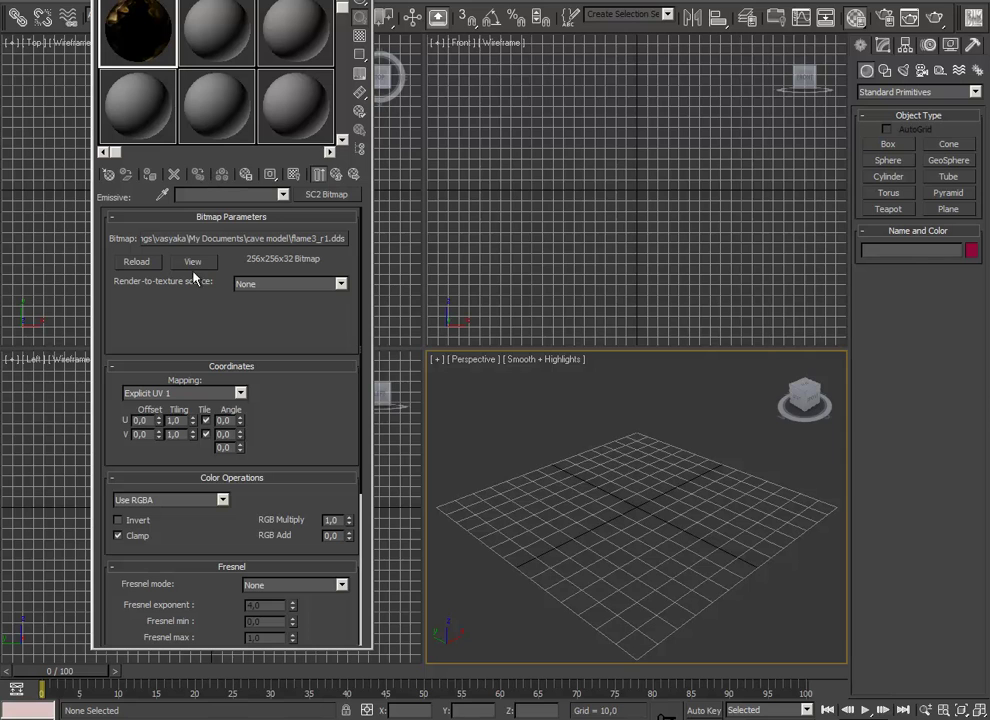
Step: Examine the flame bitmap's alpha channel and its RGB colour channels in the image preview
{"action": "left_click", "coordinate": [192, 263]}
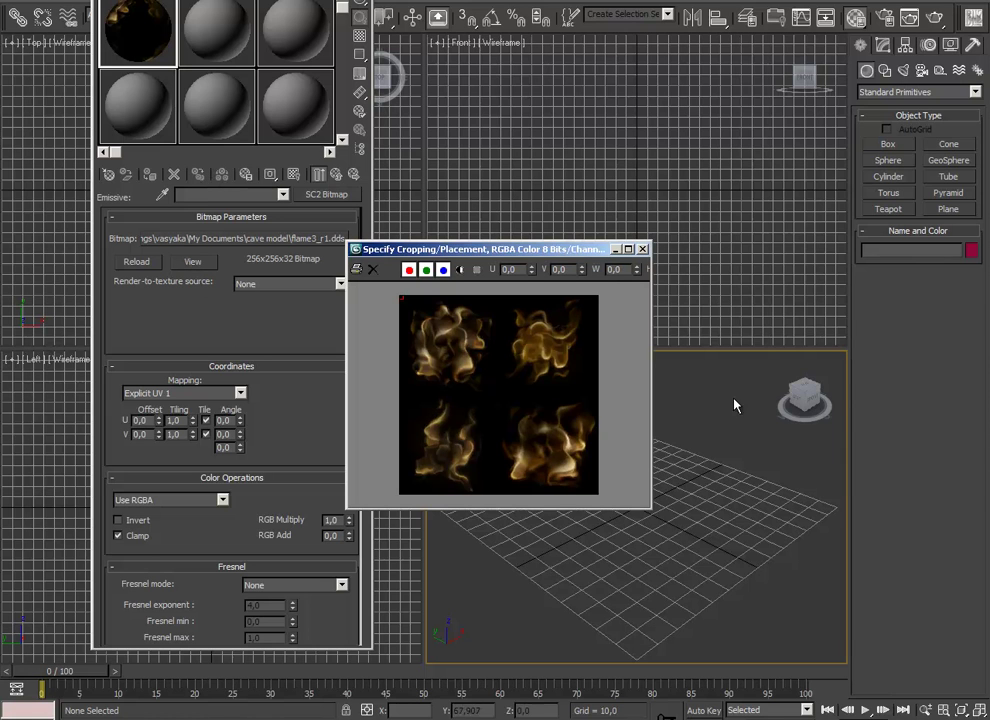
{"action": "left_click", "coordinate": [459, 271]}
{"action": "left_click", "coordinate": [459, 271]}
{"action": "left_click", "coordinate": [459, 271]}
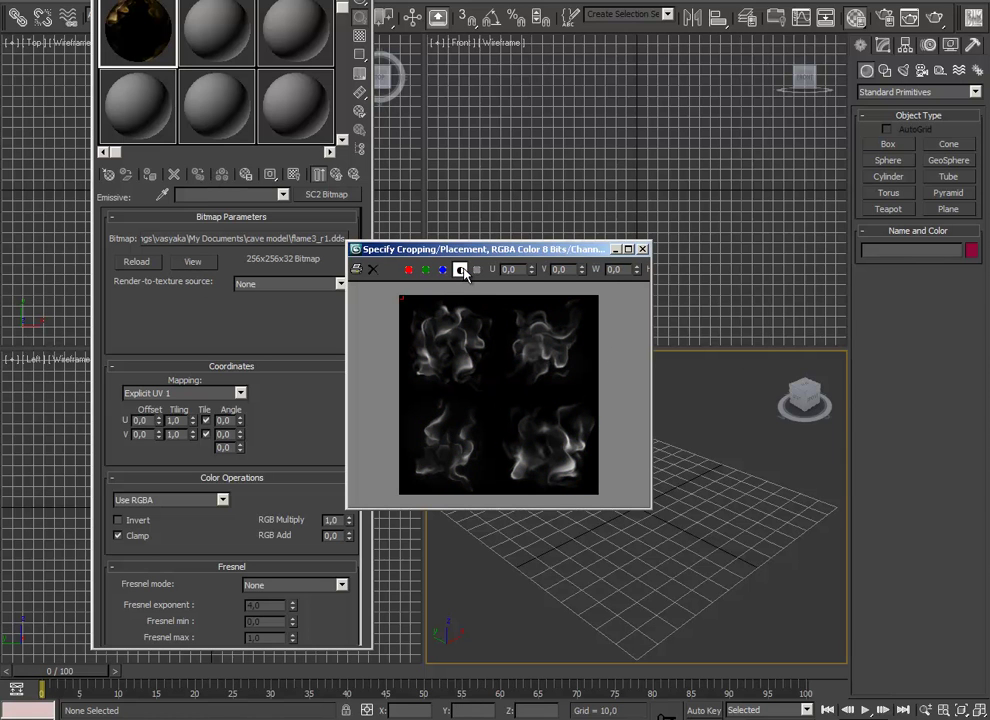
{"action": "left_click", "coordinate": [408, 270]}
{"action": "left_click", "coordinate": [426, 270]}
{"action": "left_click", "coordinate": [443, 270]}
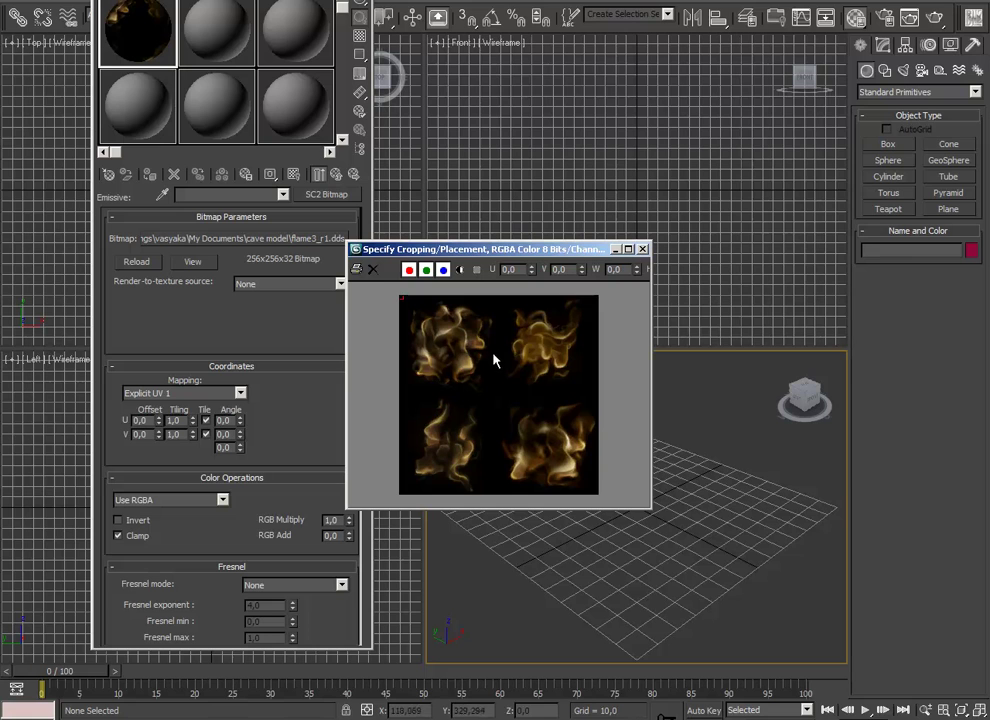
{"action": "left_click", "coordinate": [642, 249]}
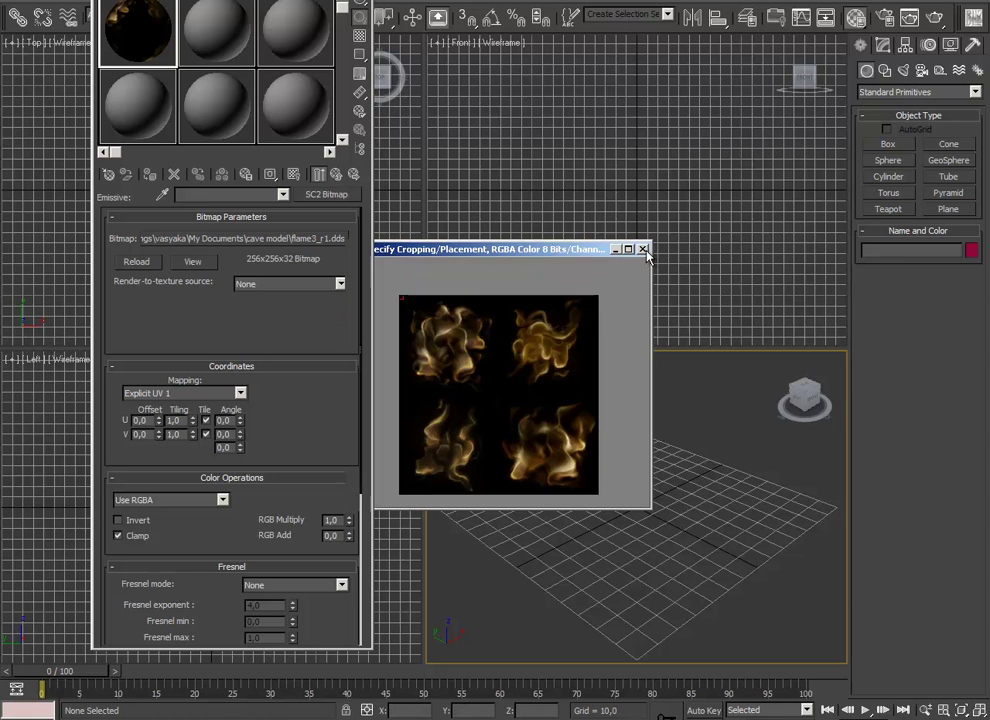
Step: Copy the Emissive flame3_r1.dds map into the material's Alpha Mask slot
{"action": "left_click", "coordinate": [283, 194]}
{"action": "left_click", "coordinate": [274, 212]}
{"action": "scroll", "coordinate": [325, 345], "scroll_direction": "down", "scroll_amount": 5}
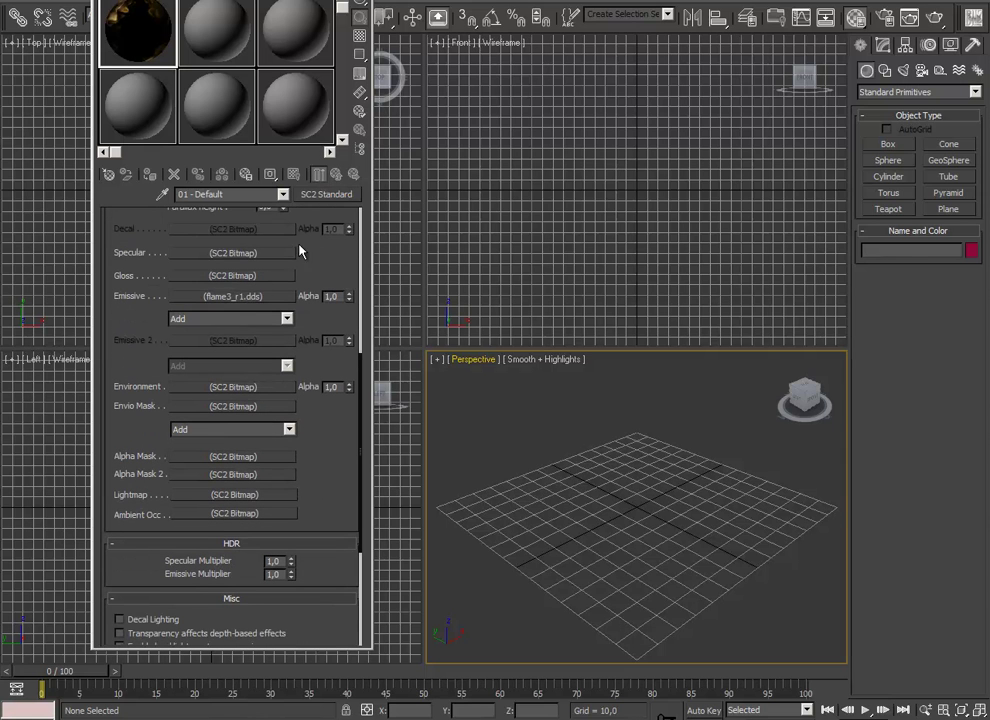
{"action": "left_click_drag", "start_coordinate": [250, 296], "coordinate": [240, 458]}
{"action": "left_click", "coordinate": [195, 349]}
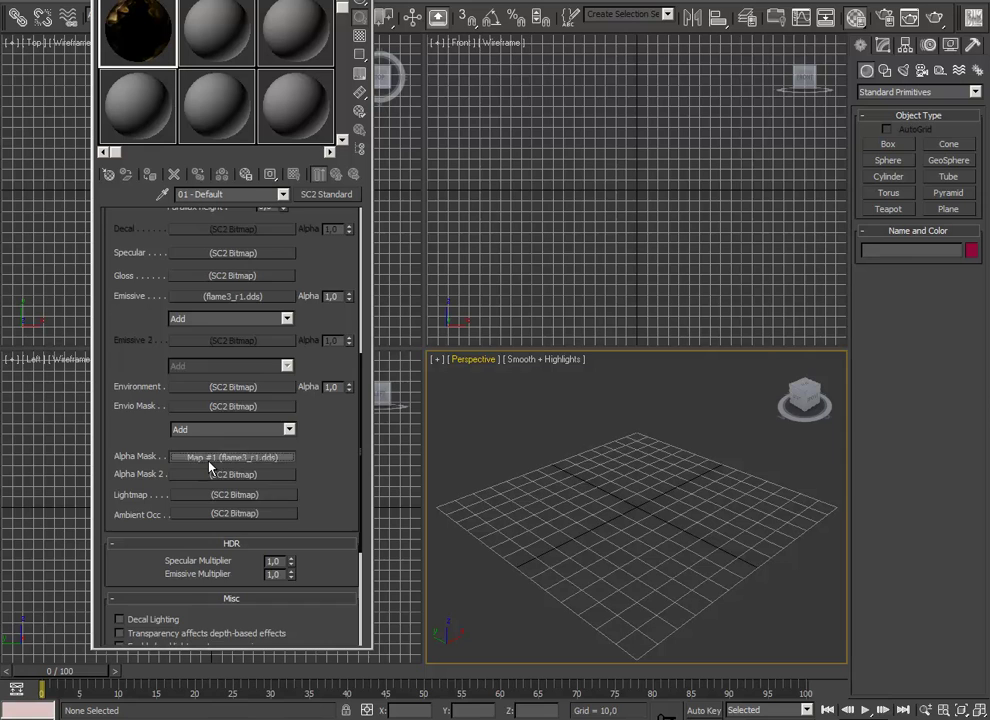
Step: Set the Alpha Mask bitmap's colour operation to Use A and examine its alpha channel
{"action": "left_click", "coordinate": [232, 456]}
{"action": "left_click", "coordinate": [167, 500]}
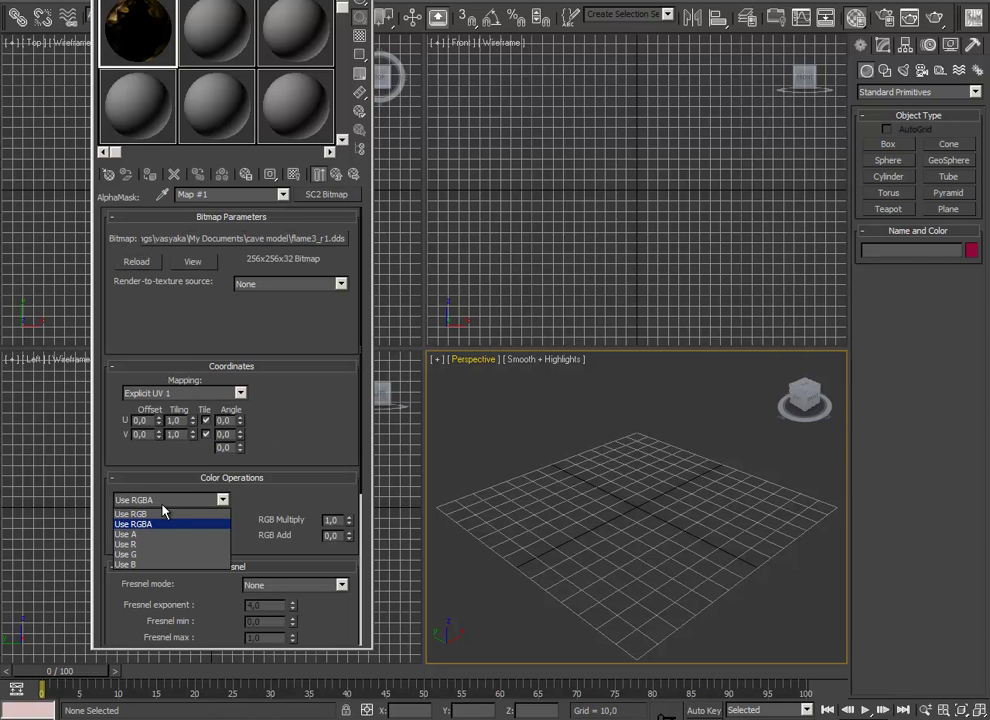
{"action": "left_click", "coordinate": [135, 535]}
{"action": "left_click", "coordinate": [196, 264]}
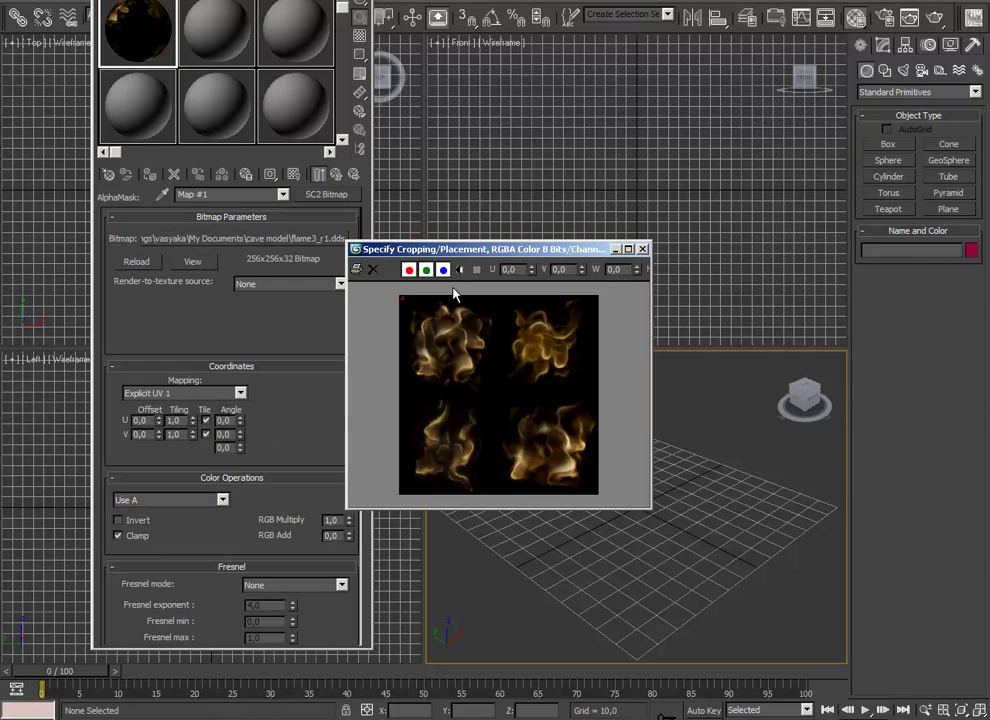
{"action": "left_click", "coordinate": [459, 270]}
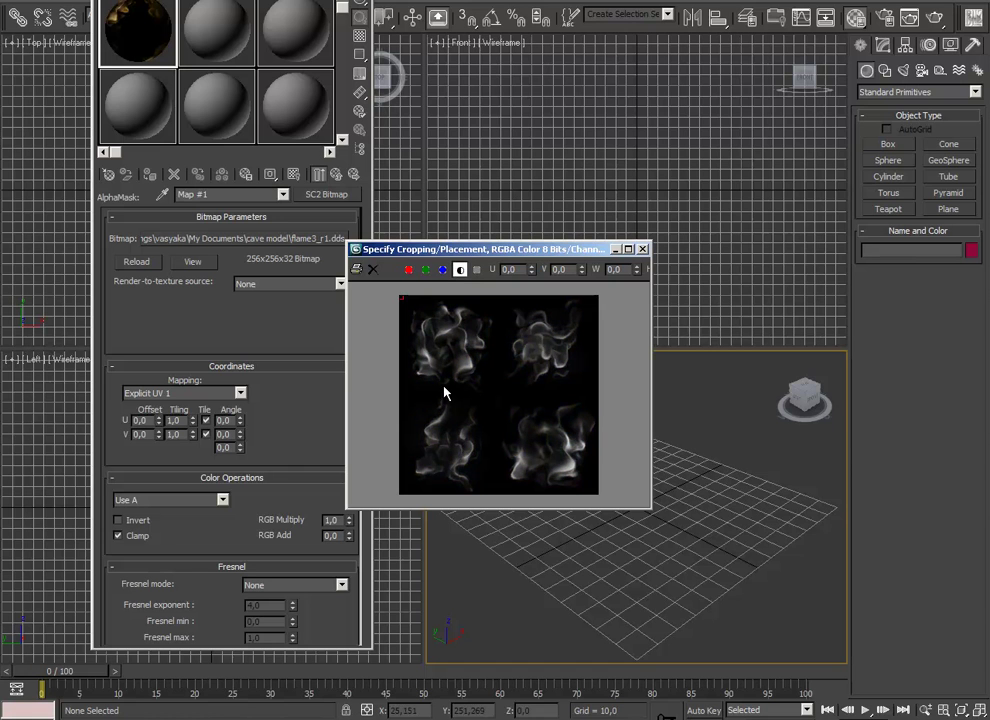
{"action": "left_click", "coordinate": [643, 249]}
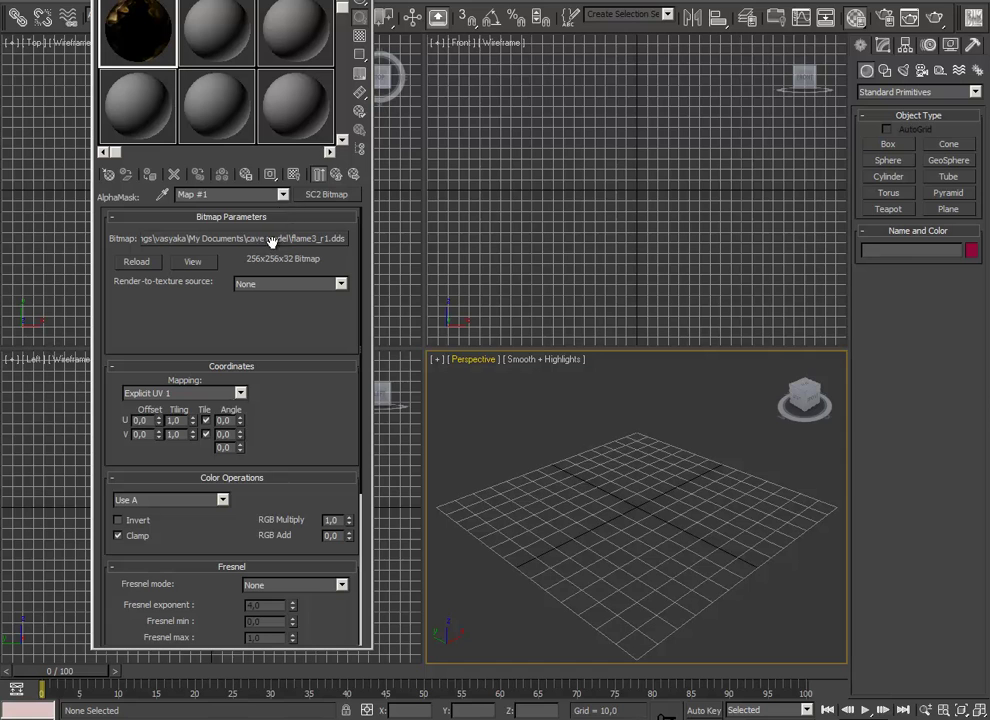
Step: Clear the map from the Alpha Mask slot of the 01 - Default material
{"action": "left_click", "coordinate": [283, 194]}
{"action": "left_click", "coordinate": [230, 205]}
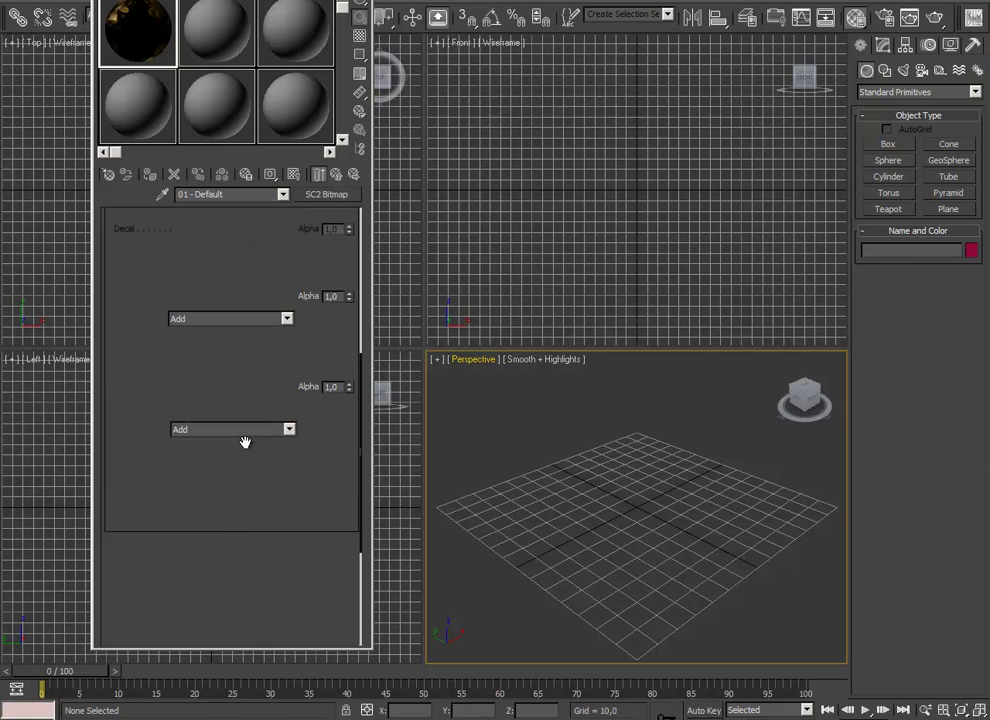
{"action": "right_click", "coordinate": [238, 458]}
{"action": "left_click", "coordinate": [261, 478]}
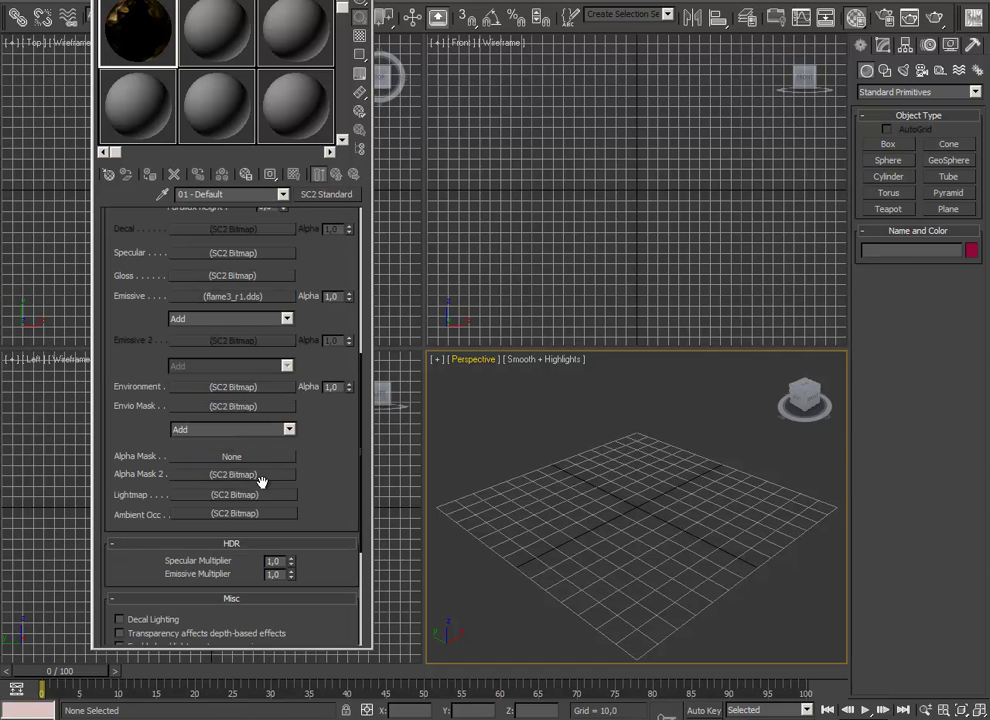
{"action": "left_click_drag", "start_coordinate": [331, 265], "coordinate": [315, 387]}
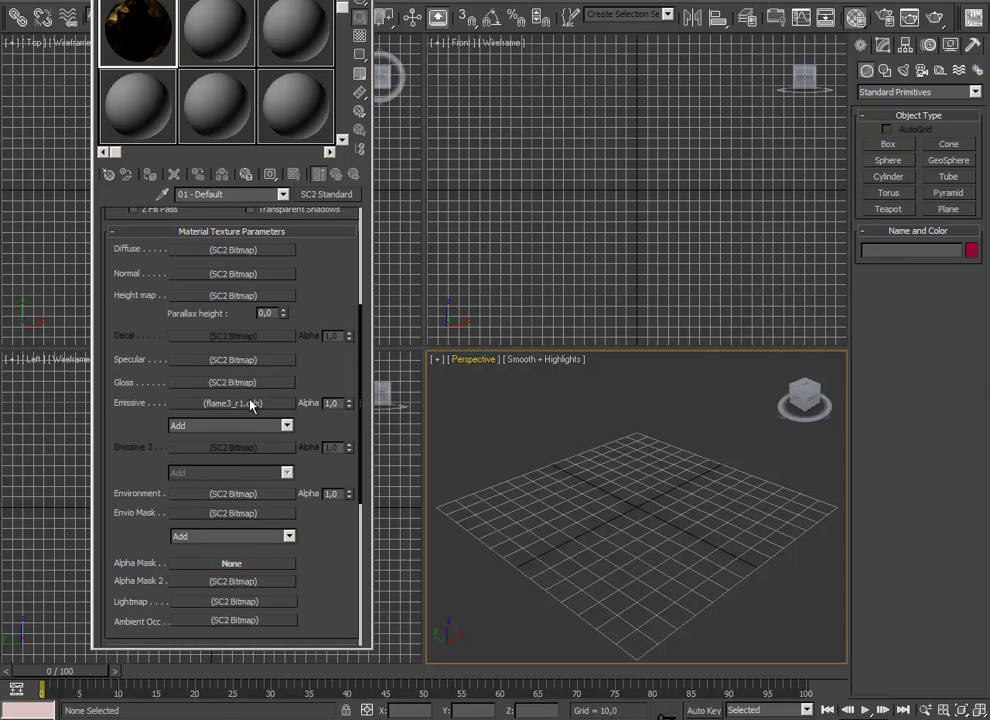
{"action": "left_click_drag", "start_coordinate": [343, 261], "coordinate": [336, 442]}
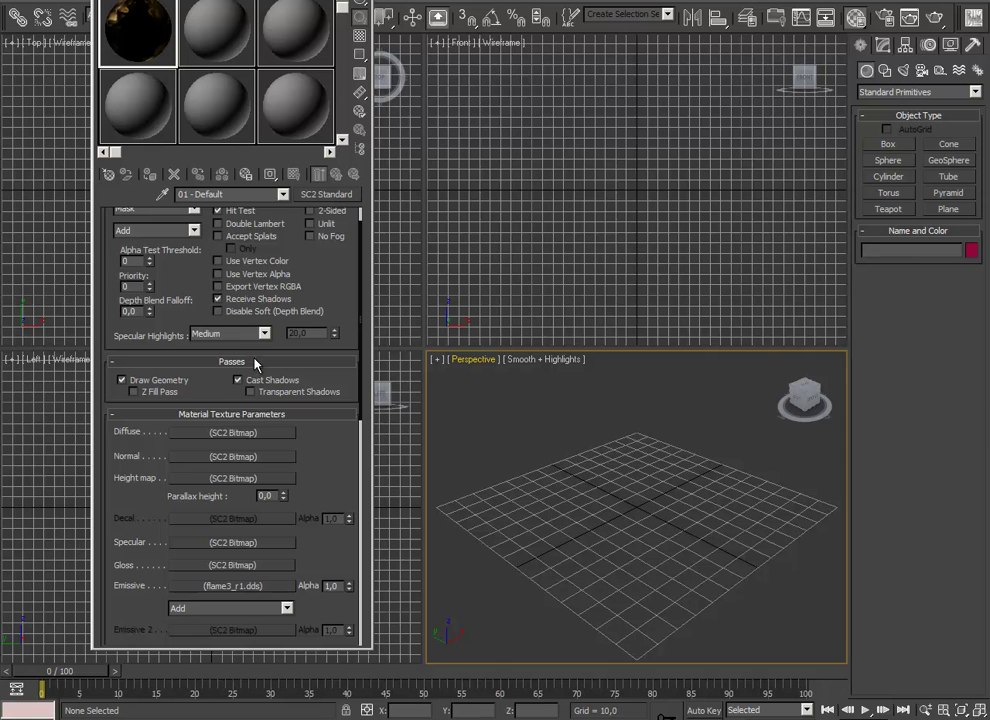
Step: Create an SC2Particles emitter in the Perspective view and reset its X and Y position to 0,0
{"action": "left_click", "coordinate": [978, 70]}
{"action": "left_click", "coordinate": [940, 70]}
{"action": "left_click", "coordinate": [866, 71]}
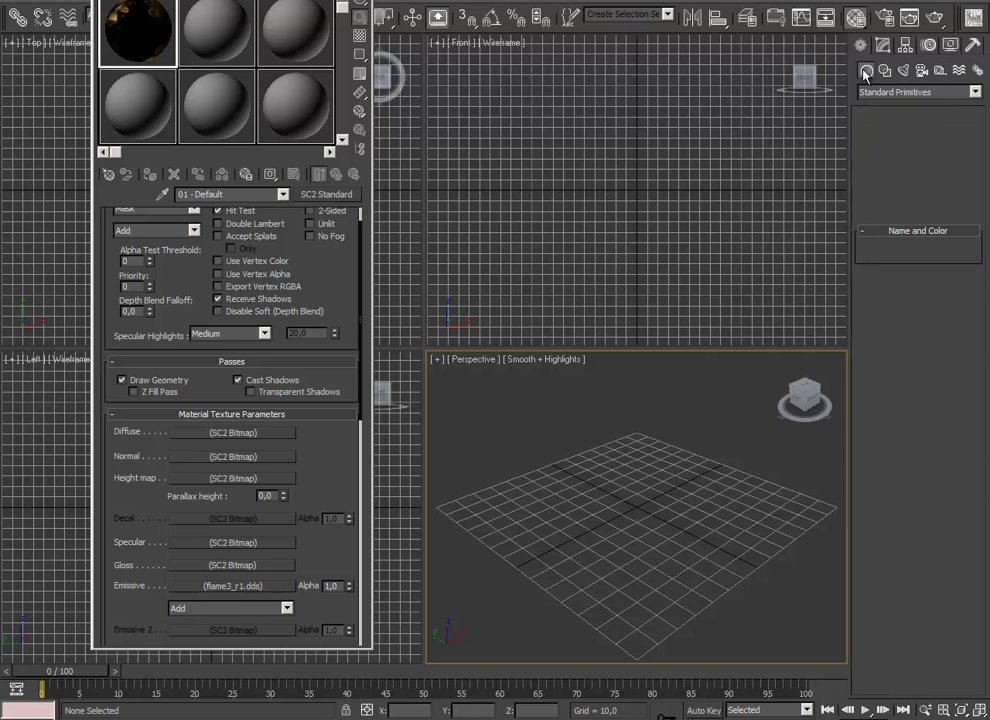
{"action": "left_click", "coordinate": [905, 91]}
{"action": "left_click", "coordinate": [888, 138]}
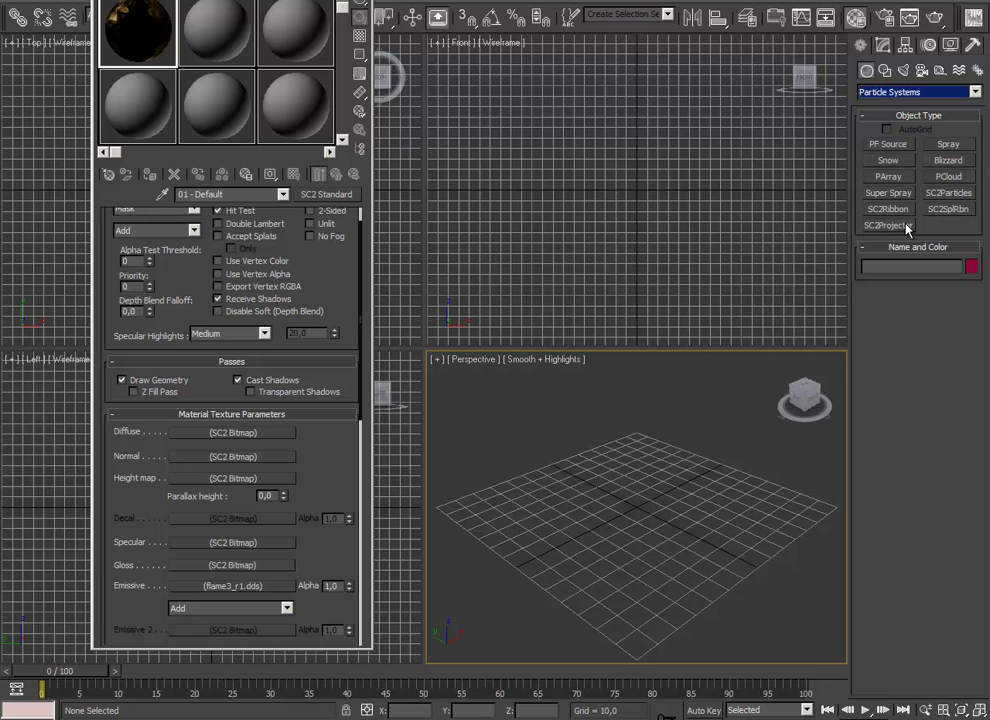
{"action": "left_click", "coordinate": [946, 192]}
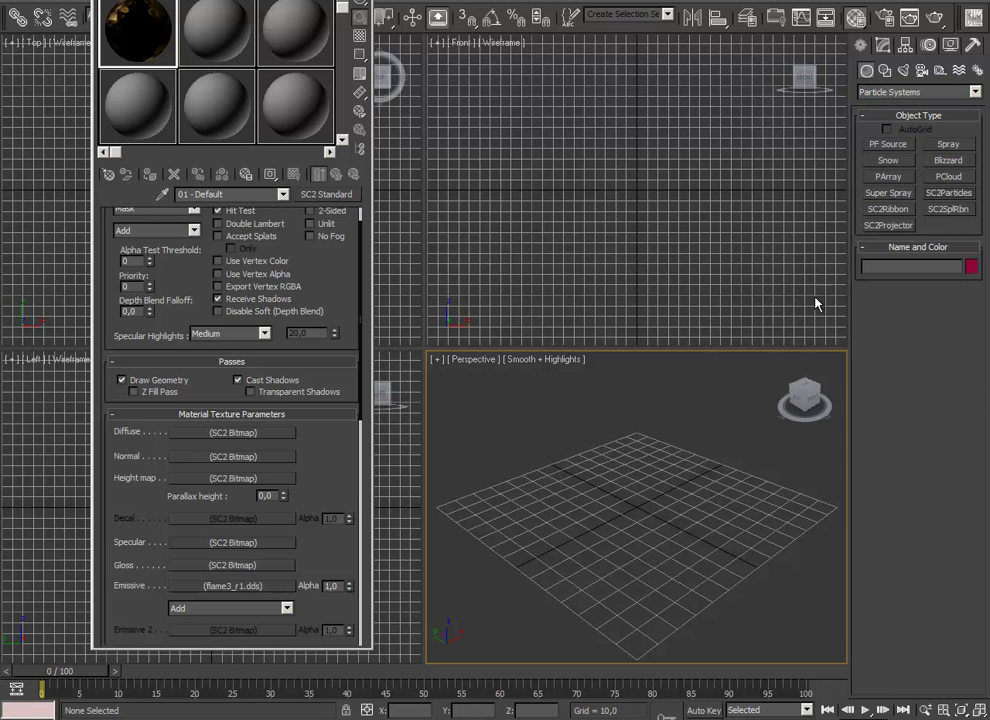
{"action": "left_click", "coordinate": [637, 506]}
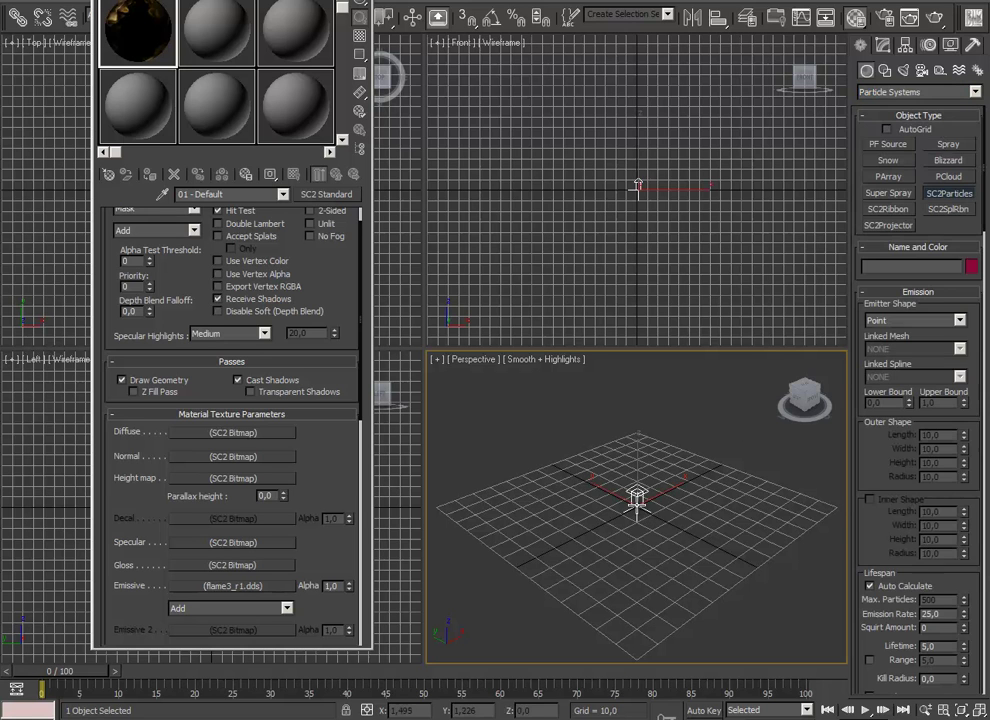
{"action": "right_click", "coordinate": [625, 578]}
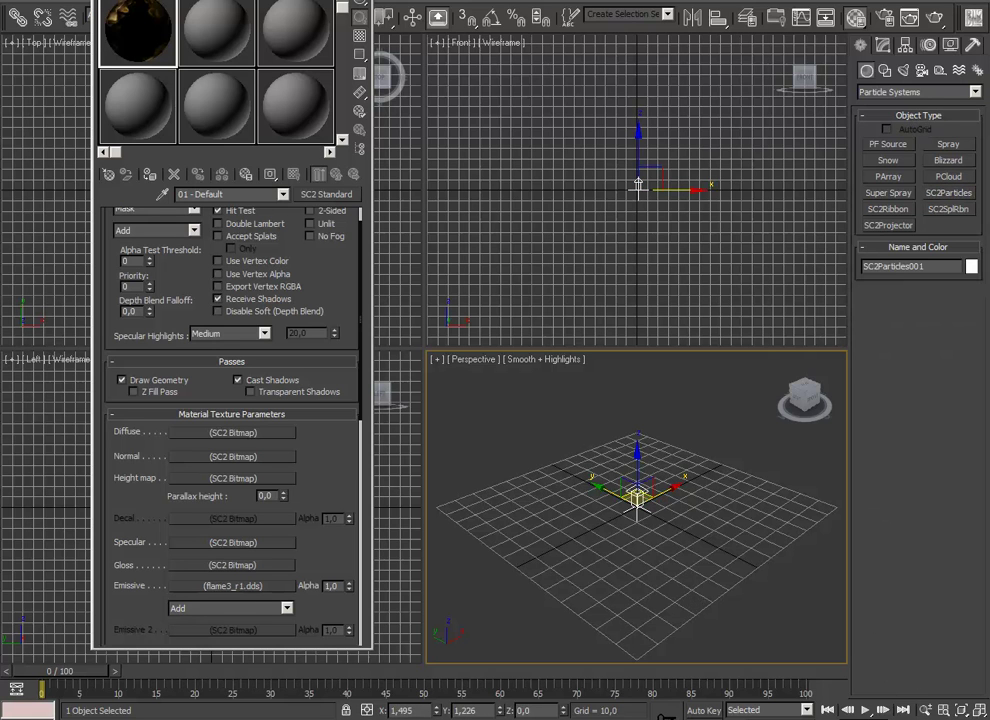
{"action": "right_click", "coordinate": [499, 710]}
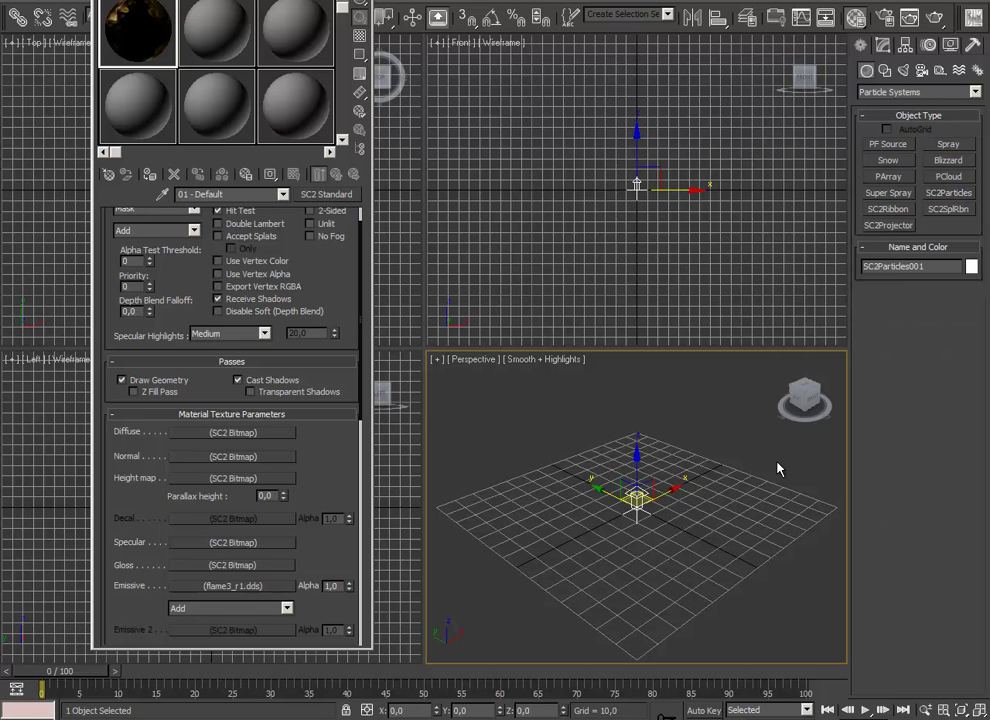
Step: Assign the flame material to the particle emitter and preview the scene, pausing playback to inspect the emitted particles
{"action": "left_click_drag", "start_coordinate": [128, 5], "coordinate": [638, 497]}
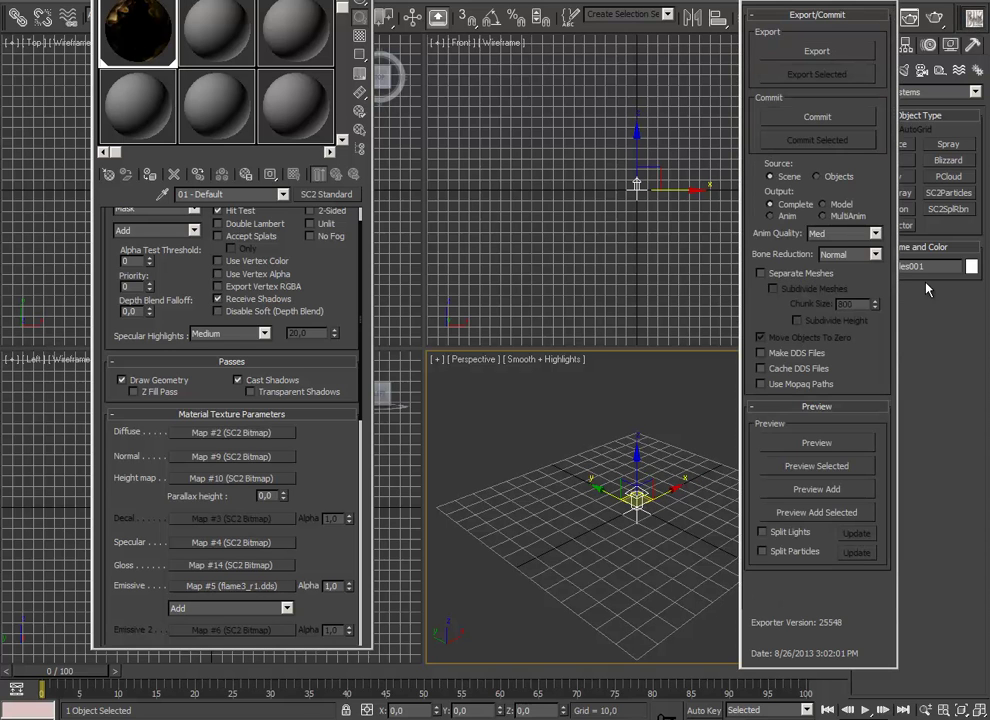
{"action": "left_click", "coordinate": [828, 438]}
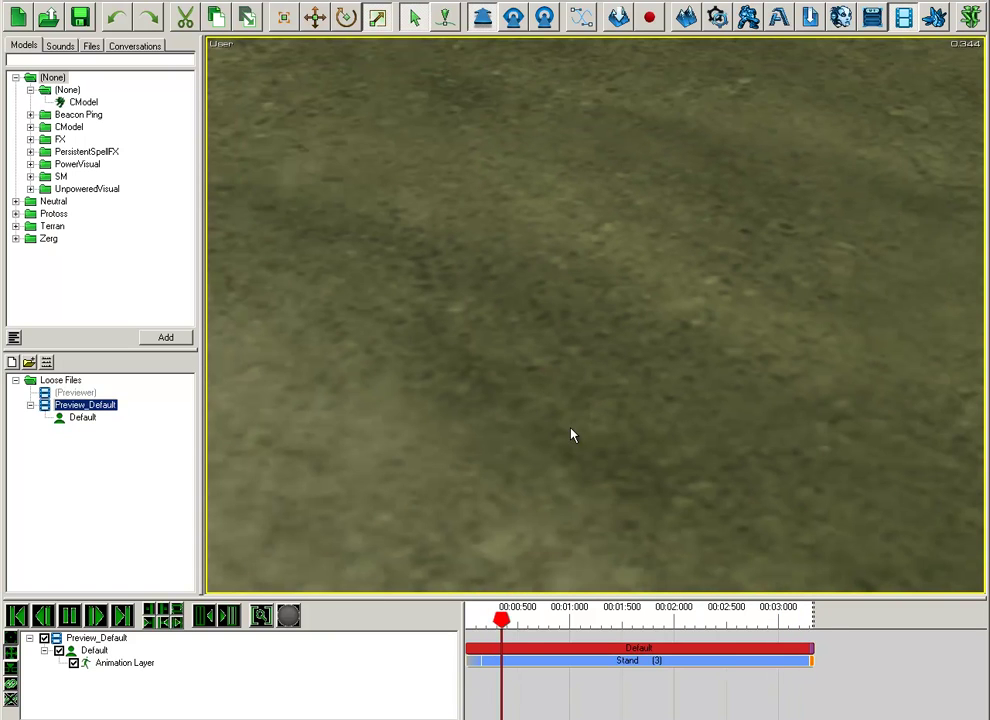
{"action": "key", "text": "space"}
{"action": "right_click_drag", "start_coordinate": [579, 306], "coordinate": [559, 291]}
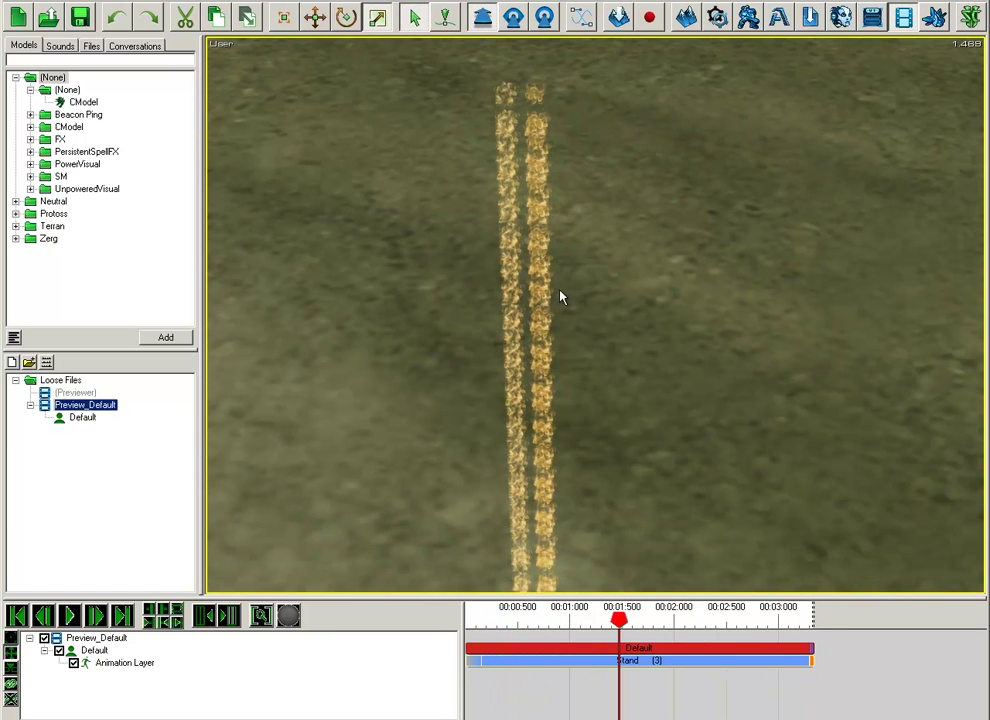
{"action": "key", "text": "alt+Tab"}
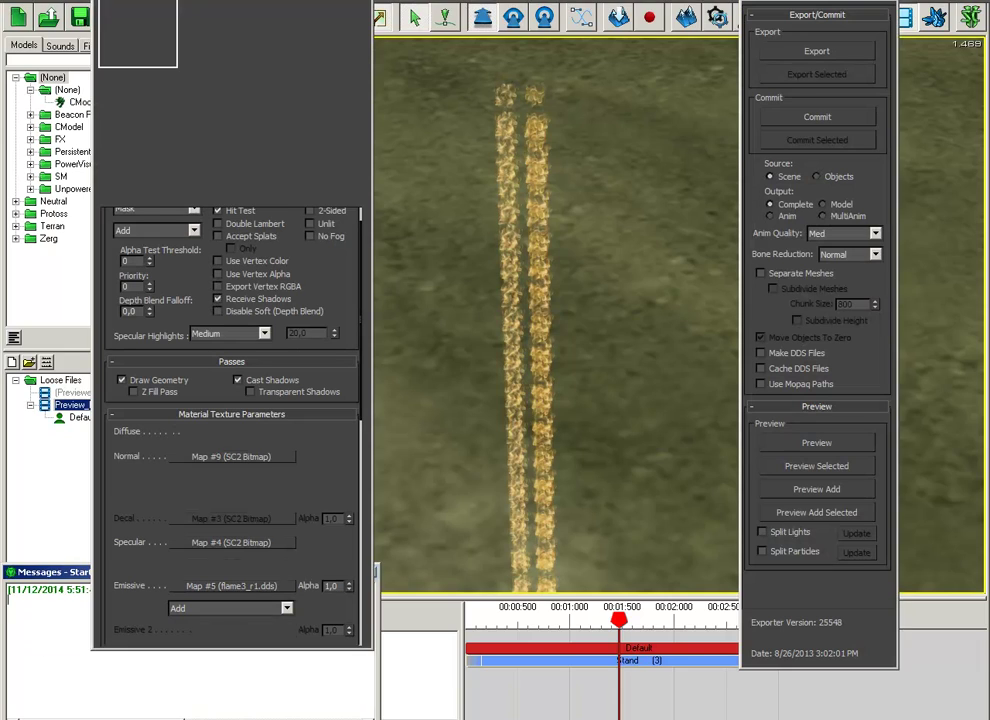
Step: Set the emitter's particle flipbook to 2 rows and 2 columns and enable Random Flipbook Start
{"action": "left_click", "coordinate": [866, 7]}
{"action": "left_click", "coordinate": [885, 45]}
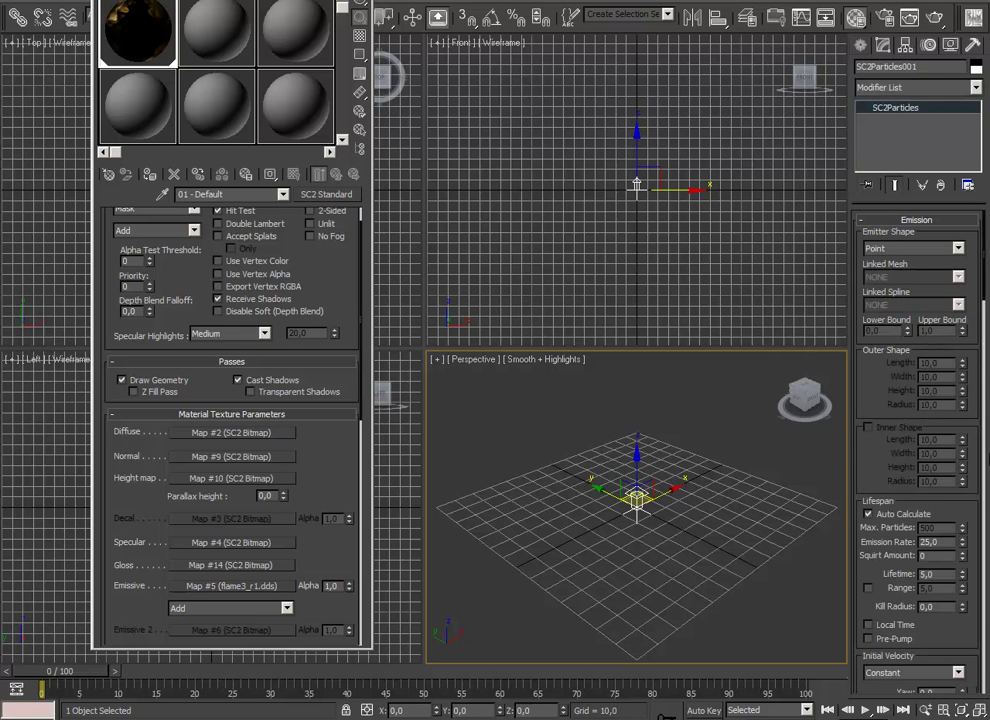
{"action": "left_click_drag", "start_coordinate": [982, 287], "coordinate": [984, 560]}
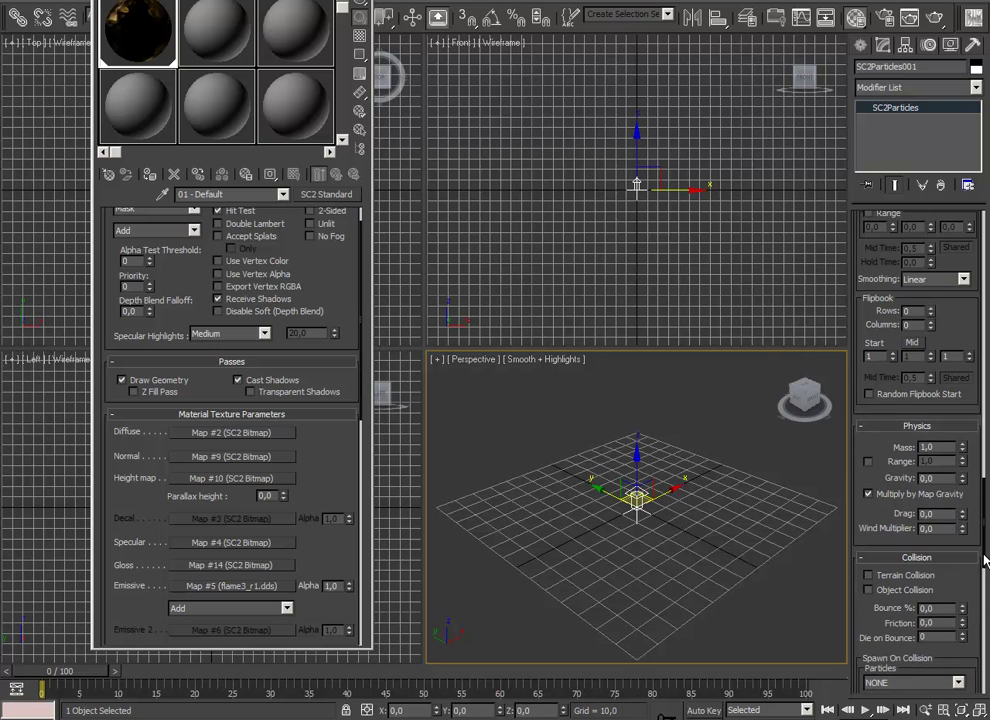
{"action": "type", "text": "2"}
{"action": "left_click", "coordinate": [869, 394]}
Step: Enable Use Particle Flipbooks on the Emissive flame3_r1.dds bitmap of the 01 - Default material
{"action": "left_click", "coordinate": [742, 19]}
{"action": "left_click", "coordinate": [783, 443]}
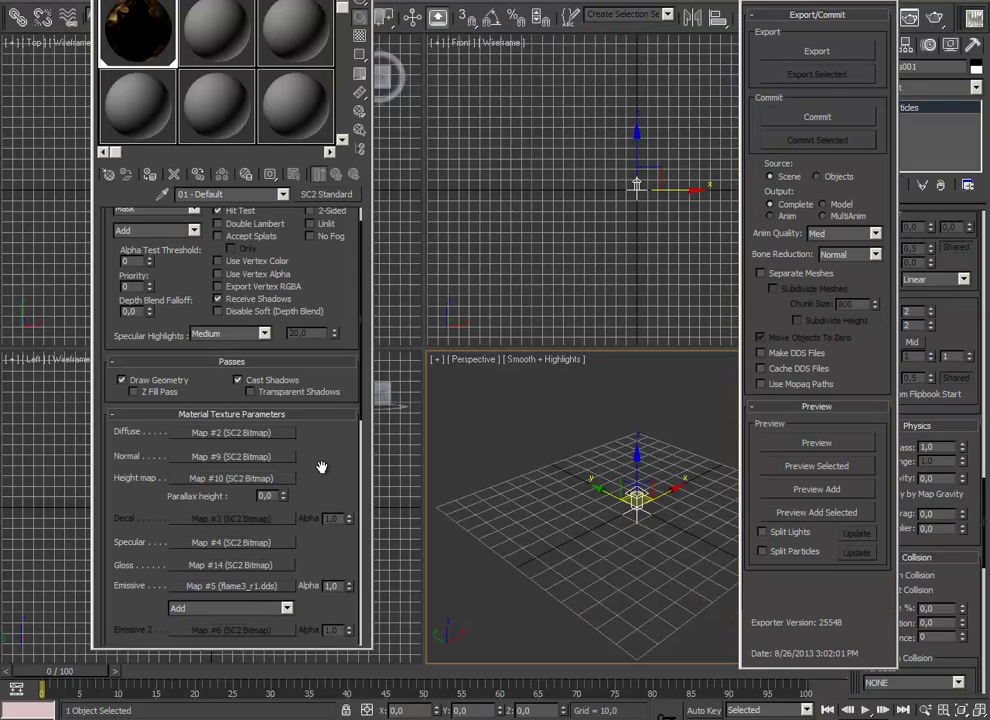
{"action": "scroll", "coordinate": [276, 316], "scroll_direction": "down", "scroll_amount": 3}
{"action": "left_click", "coordinate": [232, 344]}
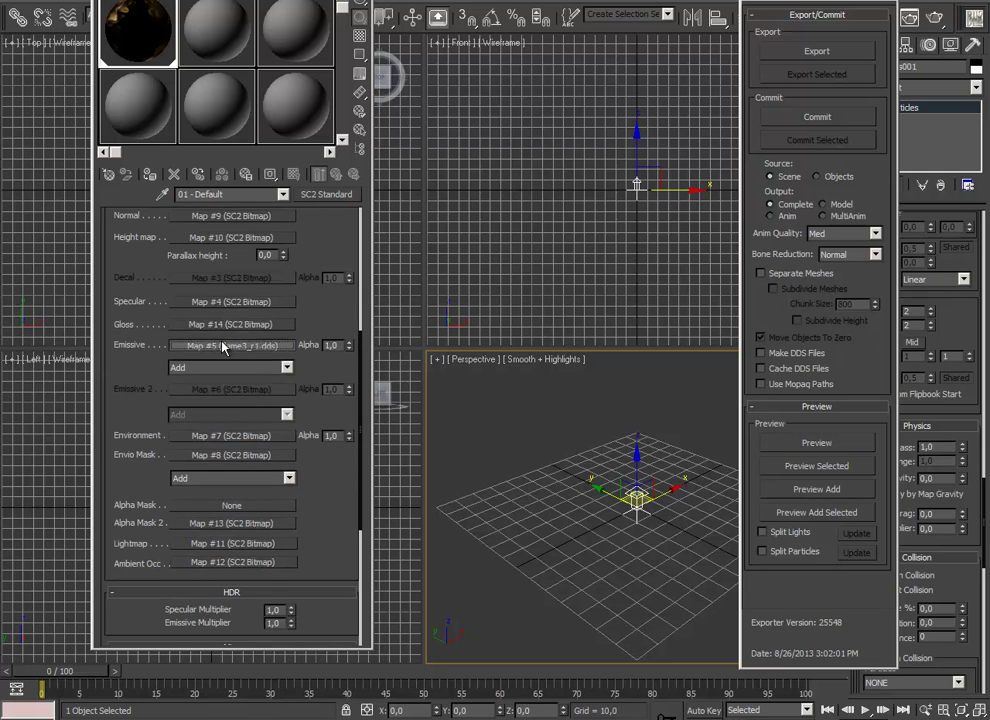
{"action": "scroll", "coordinate": [311, 507], "scroll_direction": "down", "scroll_amount": 5}
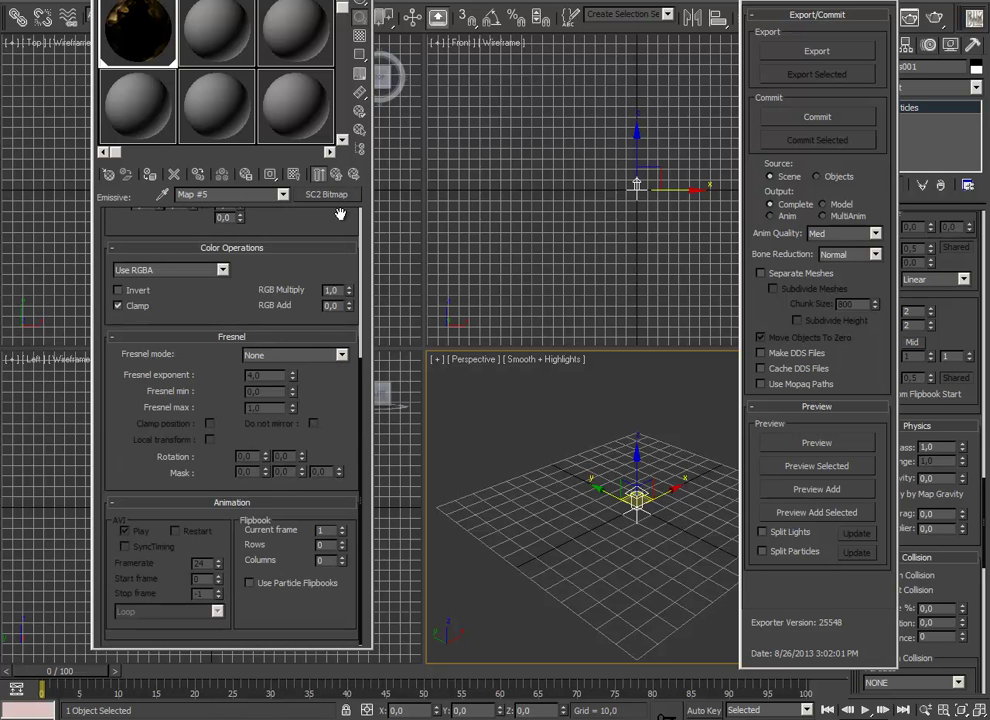
Step: Preview the scene and inspect the individual flame particles up close and from a distance
{"action": "left_click", "coordinate": [806, 440]}
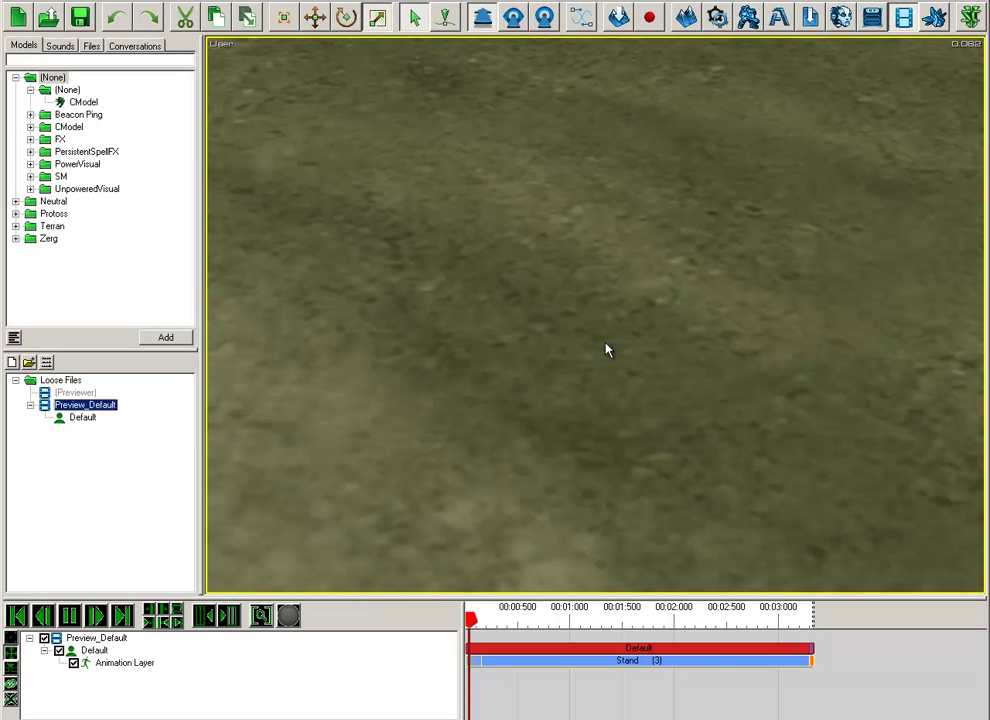
{"action": "scroll", "coordinate": [540, 300], "scroll_direction": "up", "scroll_amount": 5}
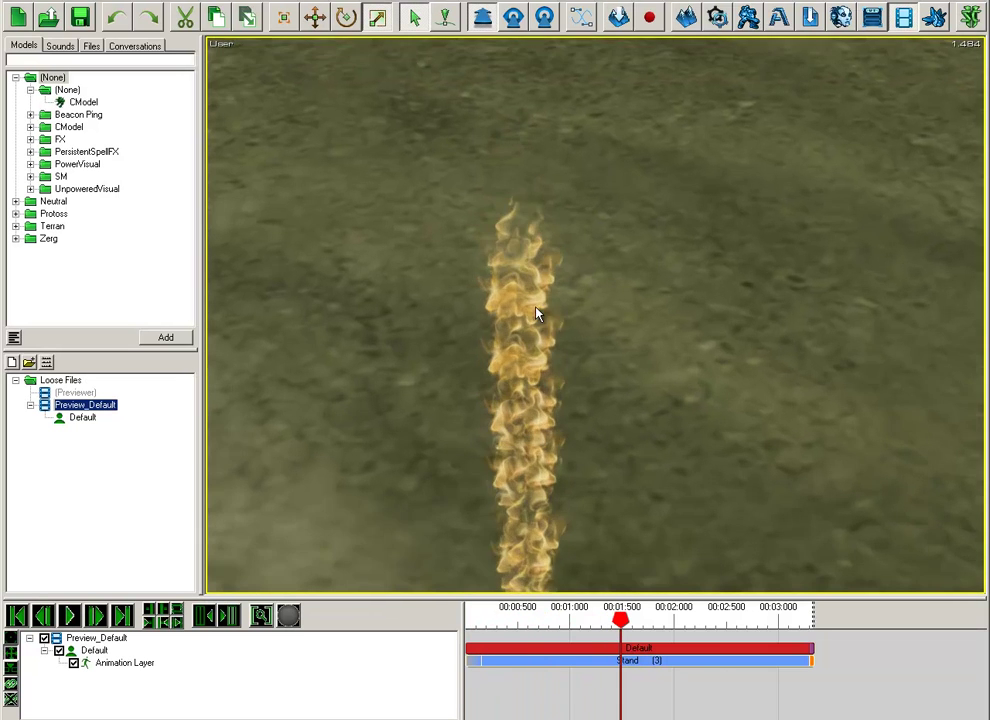
{"action": "scroll", "coordinate": [545, 276], "scroll_direction": "down", "scroll_amount": 5}
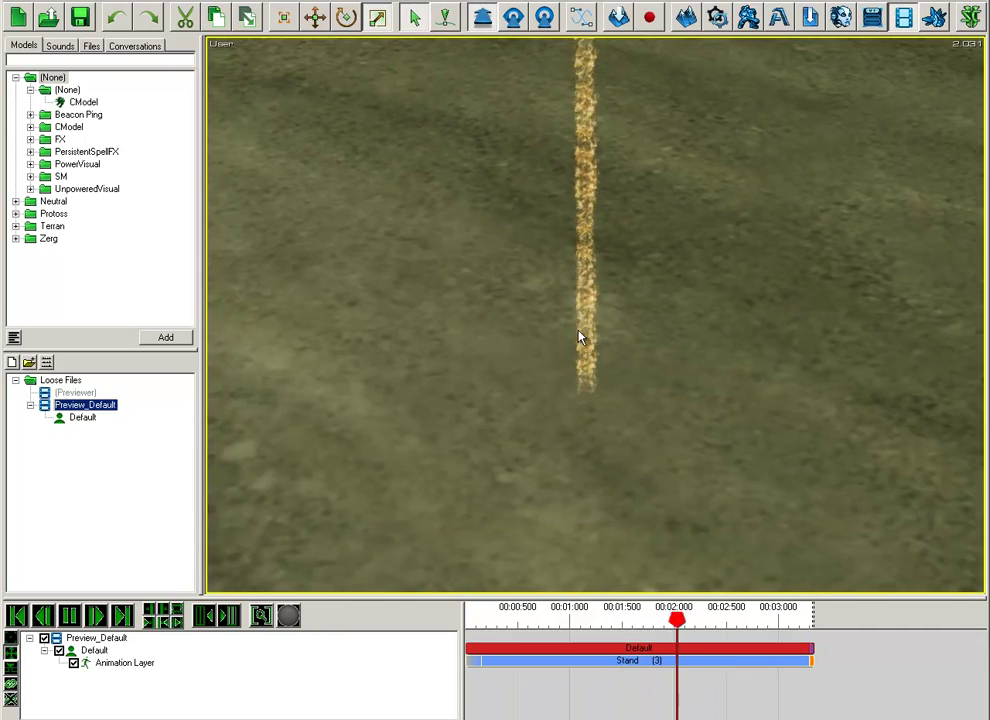
{"action": "scroll", "coordinate": [566, 391], "scroll_direction": "up", "scroll_amount": 3}
{"action": "scroll", "coordinate": [565, 388], "scroll_direction": "down", "scroll_amount": 5}
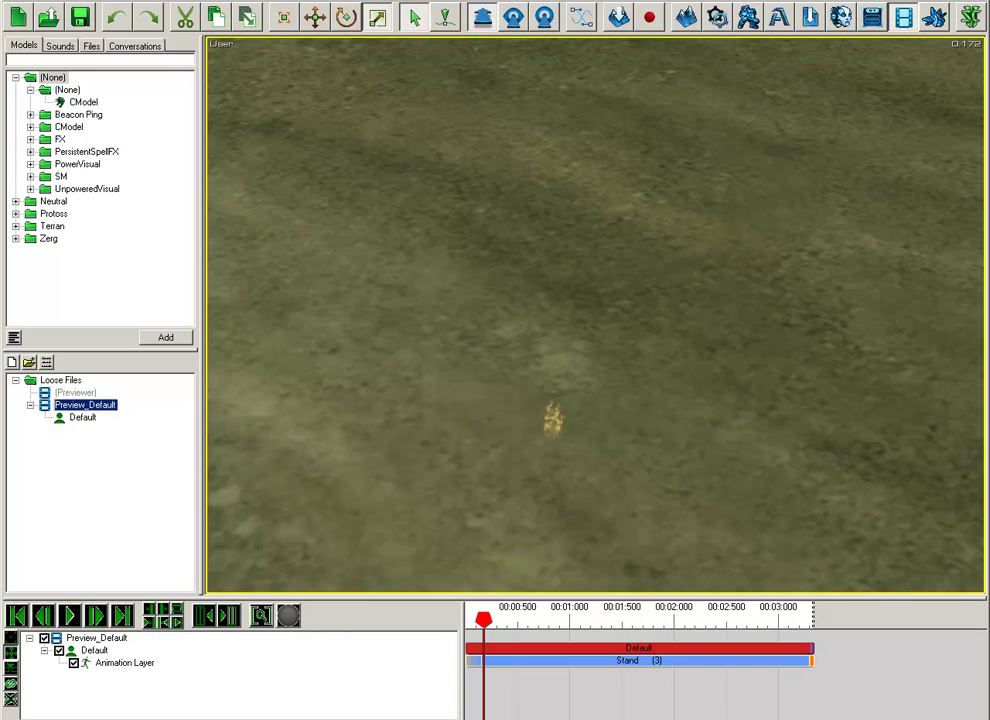
Step: Return to the 3ds Max scene and set the emitter's particle lifetime to 1
{"action": "key", "text": "alt+Tab"}
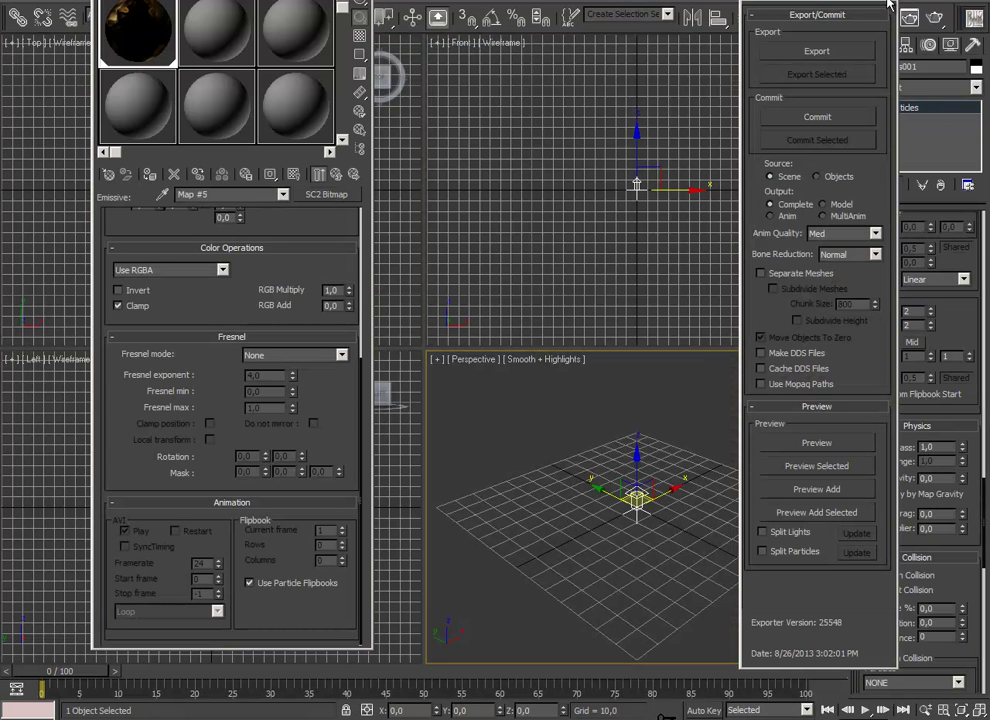
{"action": "scroll", "coordinate": [944, 470], "scroll_direction": "up", "scroll_amount": 5}
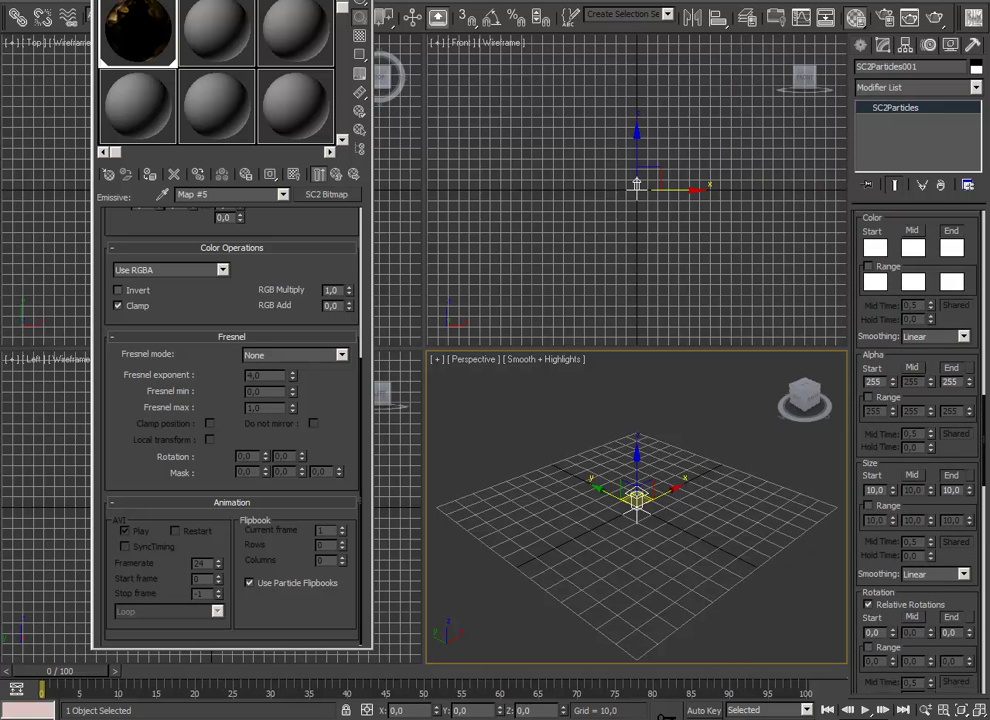
{"action": "scroll", "coordinate": [962, 330], "scroll_direction": "up", "scroll_amount": 10}
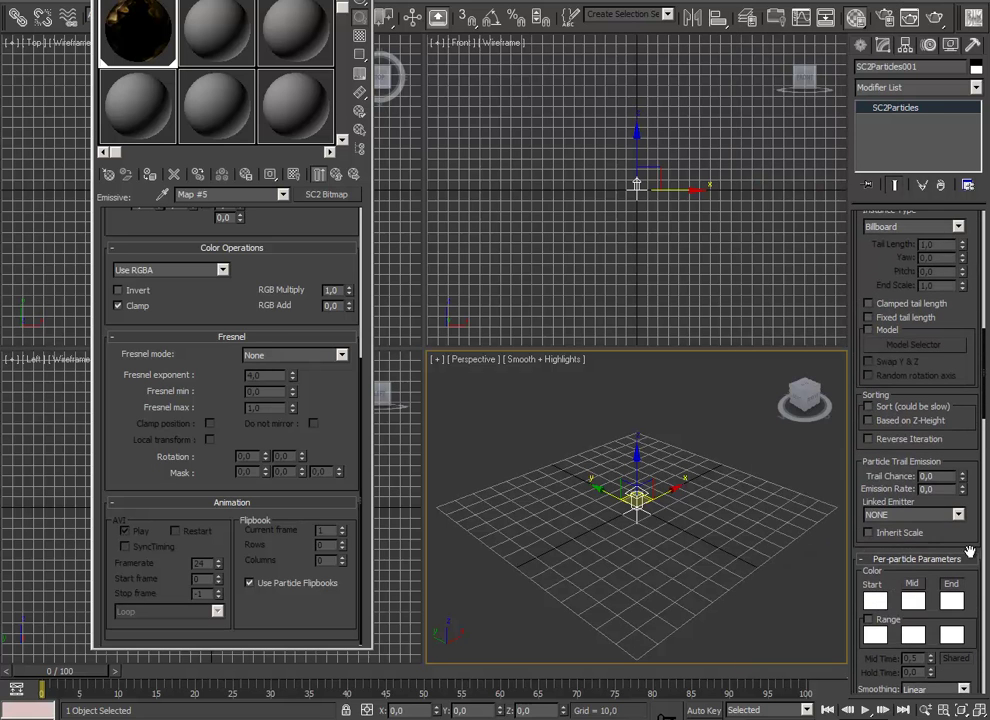
{"action": "left_click_drag", "start_coordinate": [952, 355], "coordinate": [857, 380]}
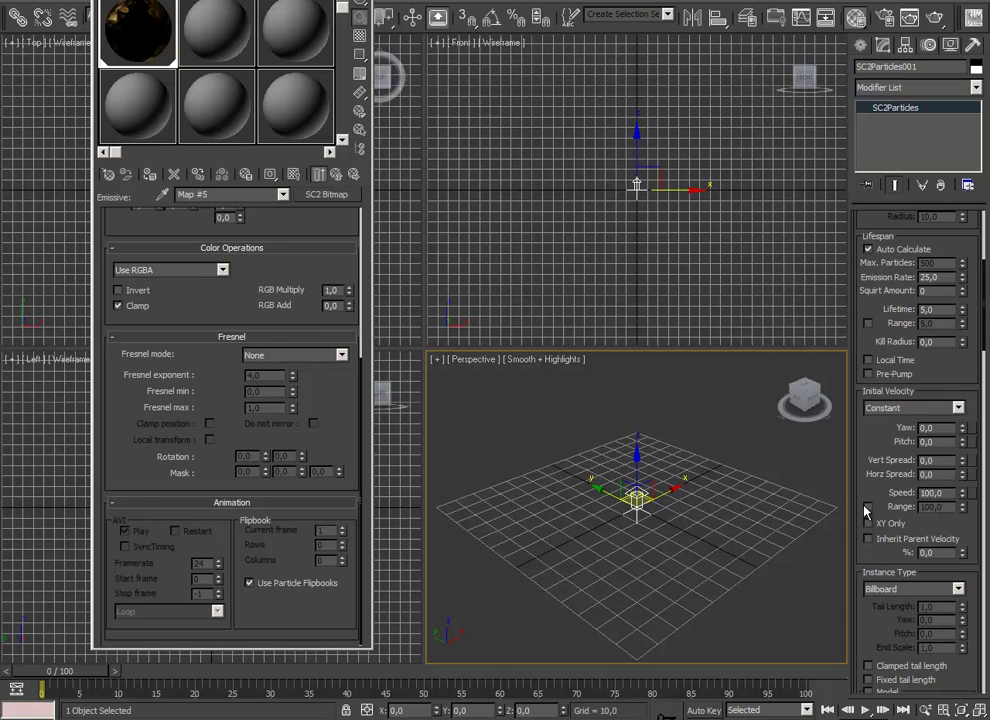
{"action": "left_click_drag", "start_coordinate": [936, 392], "coordinate": [933, 496]}
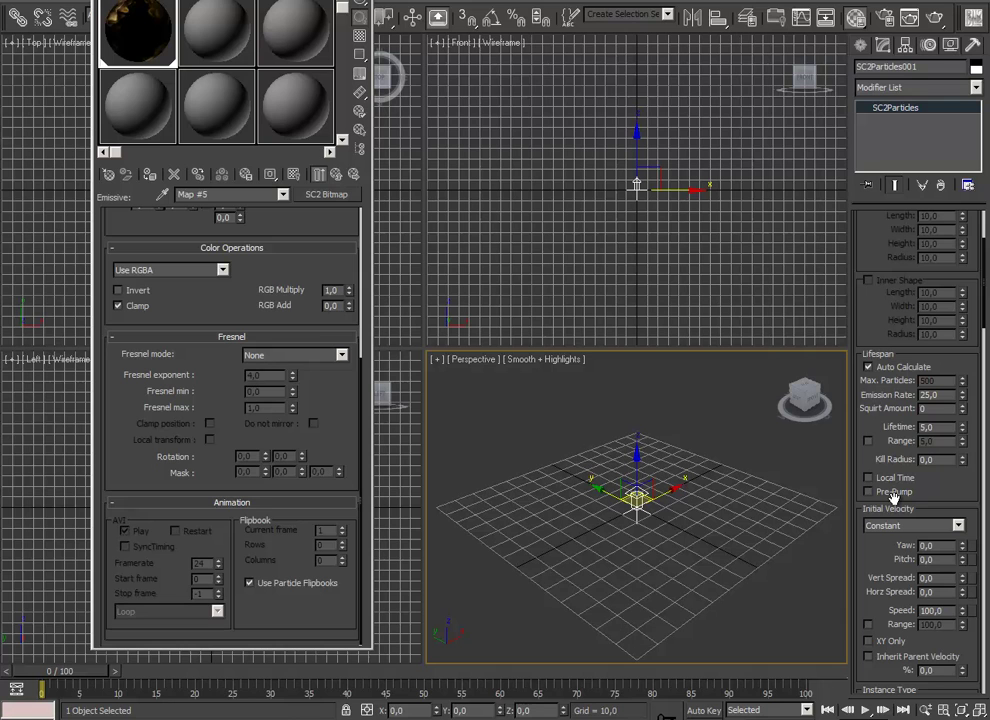
{"action": "double_click", "coordinate": [947, 428]}
{"action": "type", "text": "1"}
{"action": "key", "text": "Return"}
Step: Enable the initial velocity's speed range and set the speed to 80 with a range of 120
{"action": "left_click_drag", "start_coordinate": [936, 477], "coordinate": [935, 272]}
{"action": "left_click", "coordinate": [867, 416]}
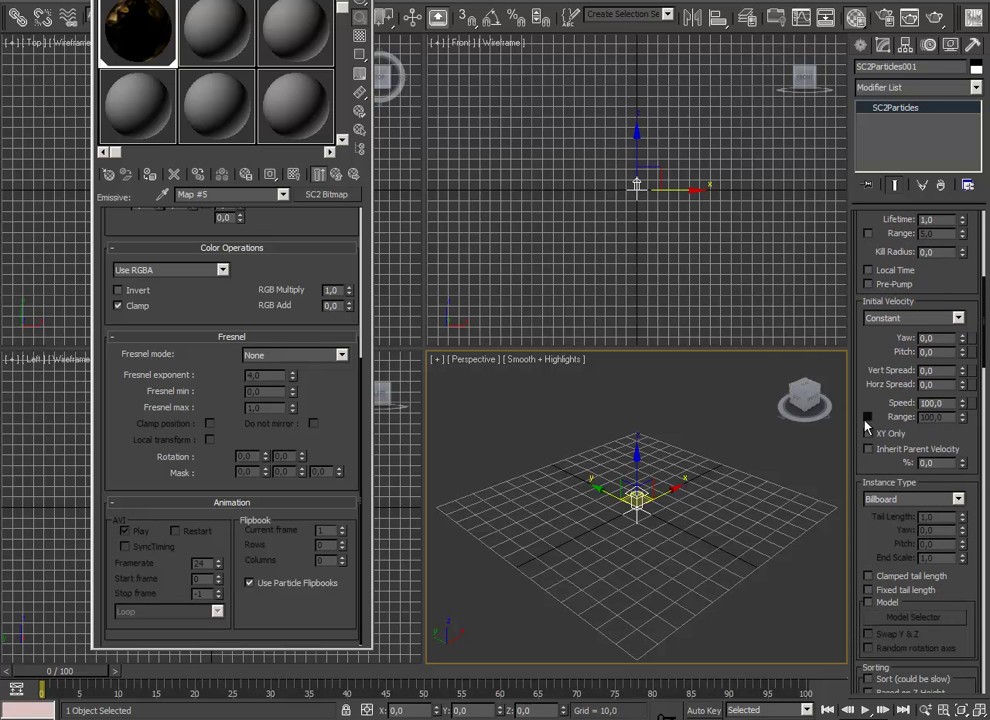
{"action": "double_click", "coordinate": [945, 404]}
{"action": "type", "text": "80"}
{"action": "double_click", "coordinate": [937, 417]}
{"action": "type", "text": "120"}
{"action": "key", "text": "Return"}
Step: Enable the range and the mid value for particle size and set the mid time to 0,3
{"action": "scroll", "coordinate": [928, 298], "scroll_direction": "down", "scroll_amount": 5}
{"action": "left_click_drag", "start_coordinate": [922, 215], "coordinate": [928, 62]}
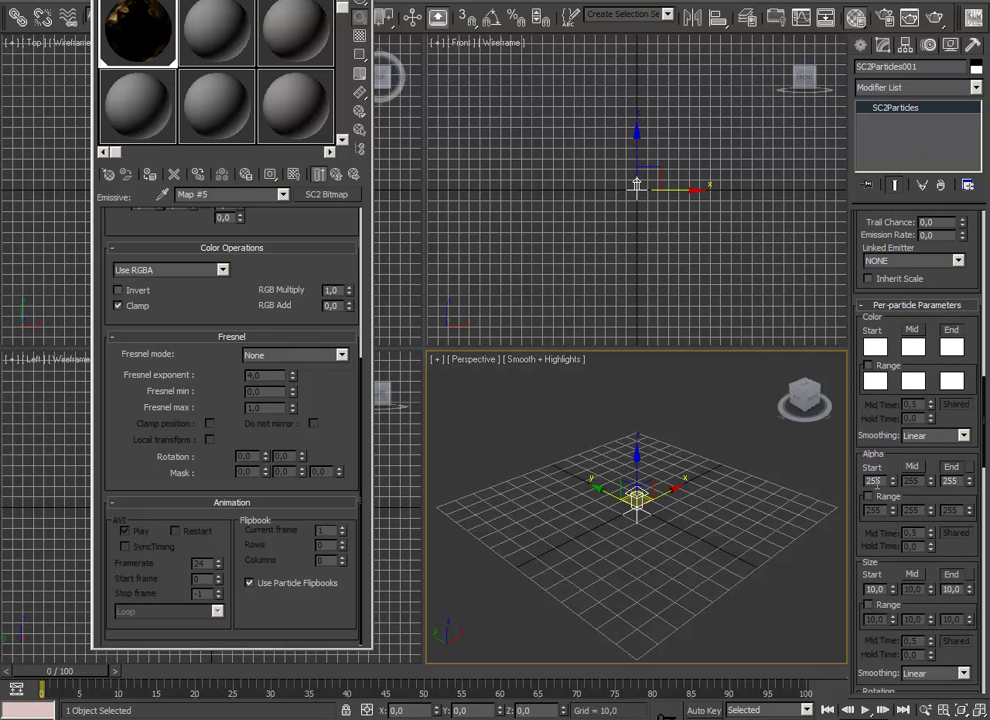
{"action": "left_click_drag", "start_coordinate": [888, 563], "coordinate": [952, 445]}
{"action": "scroll", "coordinate": [952, 445], "scroll_direction": "down", "scroll_amount": 1}
{"action": "left_click", "coordinate": [868, 441]}
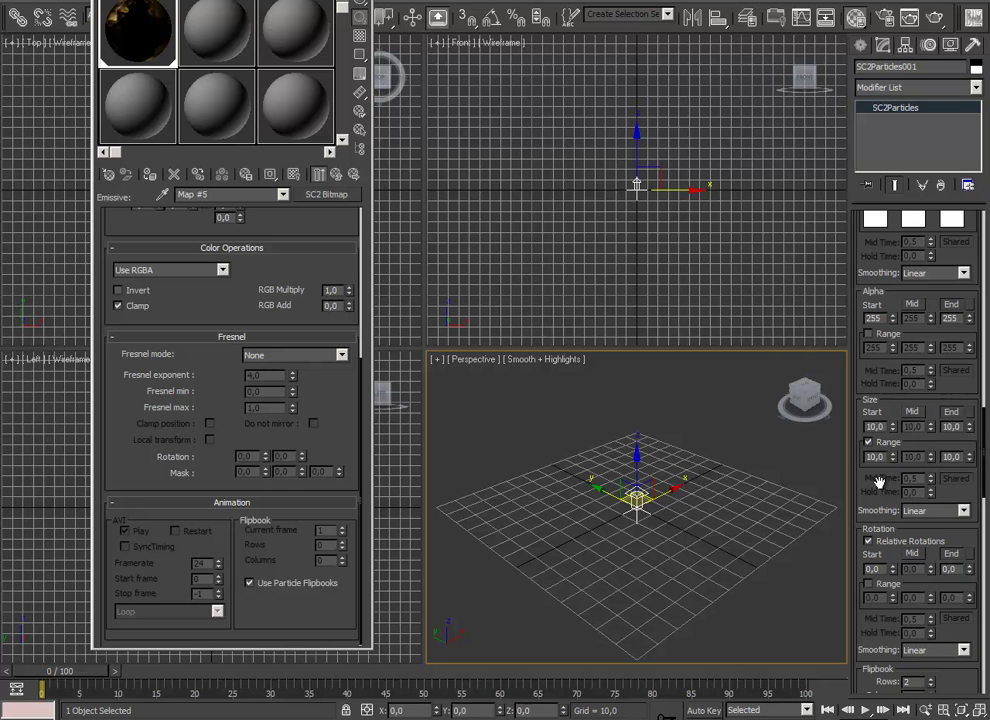
{"action": "left_click", "coordinate": [914, 412]}
{"action": "type", "text": "3"}
{"action": "key", "text": "Return"}
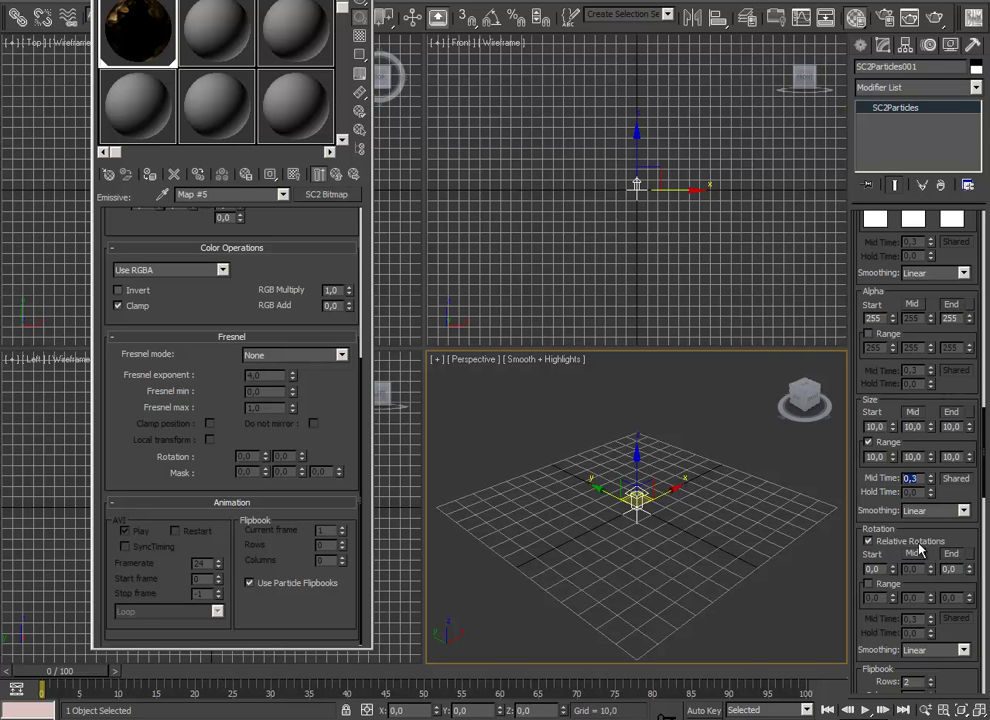
{"action": "type", "text": "1"}
{"action": "key", "text": "Return"}
{"action": "type", "text": "0,3"}
{"action": "key", "text": "Return"}
Step: Set the particle size to 2 at start, 30 at mid and 2 at end
{"action": "left_click", "coordinate": [916, 427]}
{"action": "type", "text": "30"}
{"action": "key", "text": "Return"}
{"action": "left_click", "coordinate": [875, 426]}
{"action": "type", "text": "2"}
{"action": "key", "text": "Return"}
{"action": "left_click", "coordinate": [953, 427]}
{"action": "type", "text": "2"}
{"action": "key", "text": "Return"}
Step: Set the size range to 10 at start, 40 at mid and 15 at end, and the end size to 5
{"action": "type", "text": "0"}
{"action": "key", "text": "Return"}
{"action": "type", "text": "10"}
{"action": "key", "text": "Return"}
{"action": "left_click", "coordinate": [913, 456]}
{"action": "type", "text": "40"}
{"action": "key", "text": "Return"}
{"action": "left_click", "coordinate": [947, 426]}
{"action": "type", "text": "5"}
{"action": "left_click", "coordinate": [955, 456]}
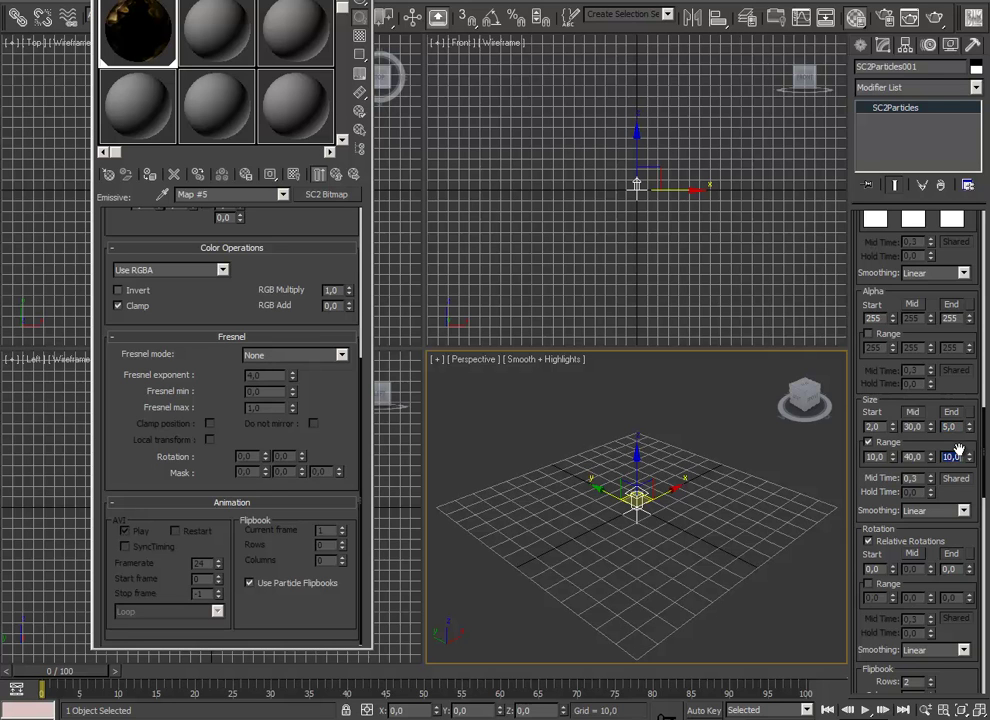
{"action": "type", "text": "15"}
{"action": "key", "text": "Return"}
Step: Preview the scene and inspect the flame's shape with the varying particle sizes
{"action": "left_click", "coordinate": [973, 19]}
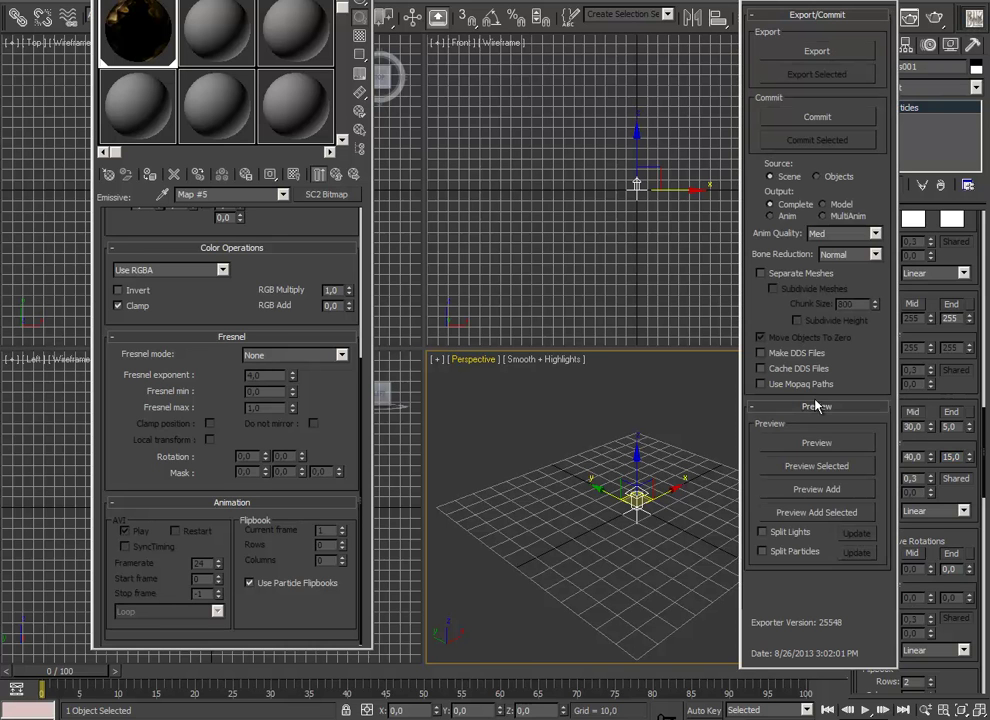
{"action": "left_click", "coordinate": [810, 443]}
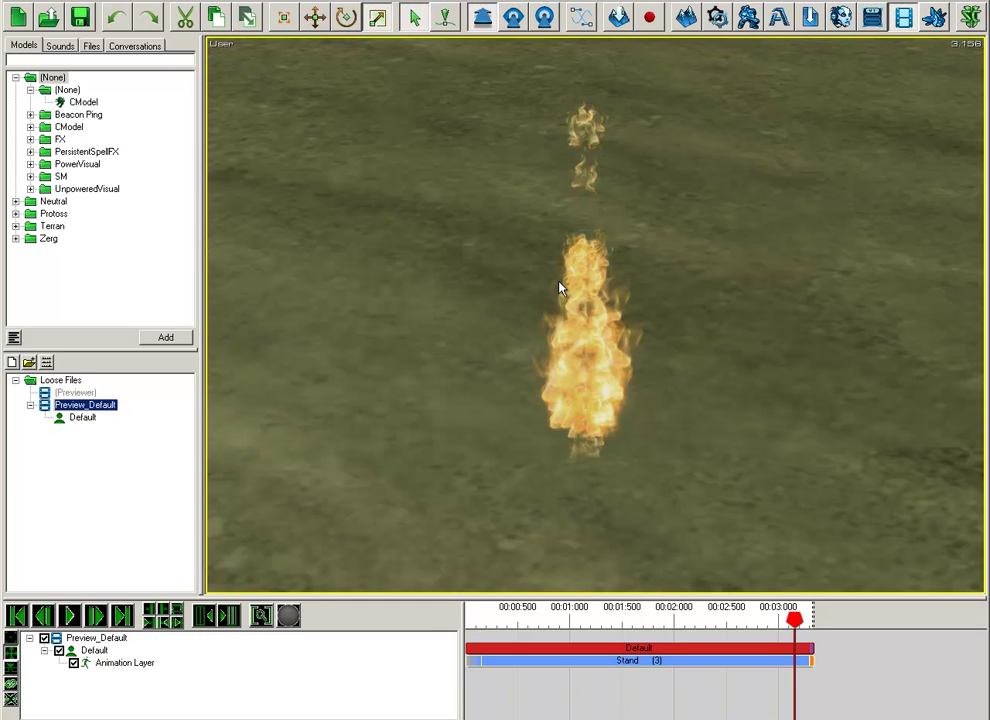
{"action": "scroll", "coordinate": [605, 365], "scroll_direction": "down", "scroll_amount": 3}
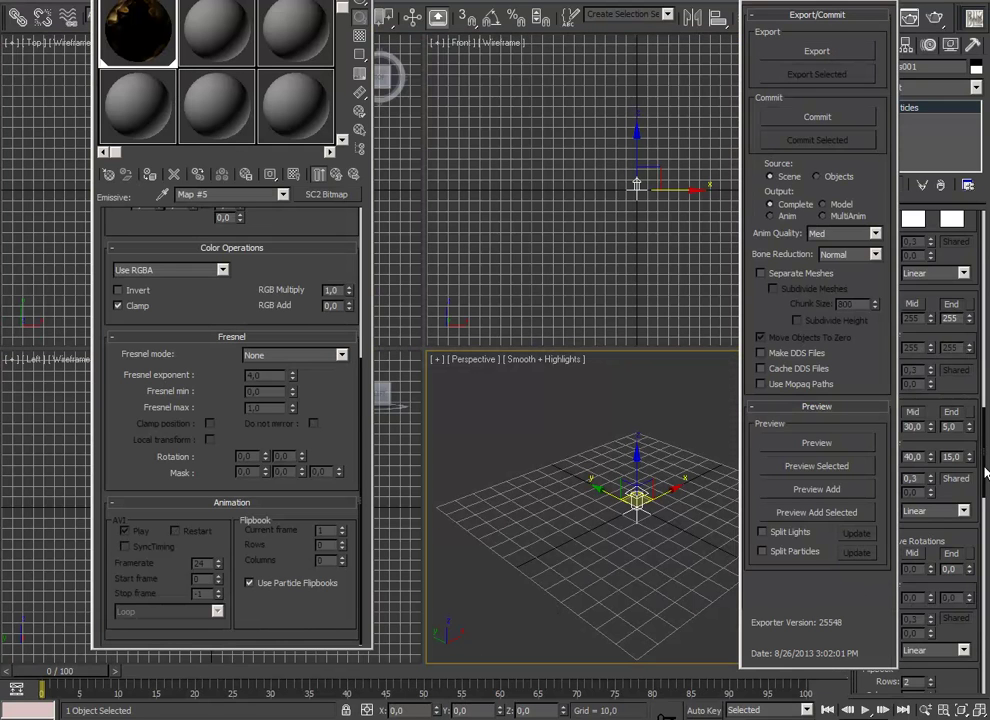
Step: Move the exporter window clear of the emitter parameters and set the particles' gravity to -100
{"action": "scroll", "coordinate": [986, 471], "scroll_direction": "down", "scroll_amount": 5}
{"action": "left_click_drag", "start_coordinate": [846, 3], "coordinate": [772, 3]}
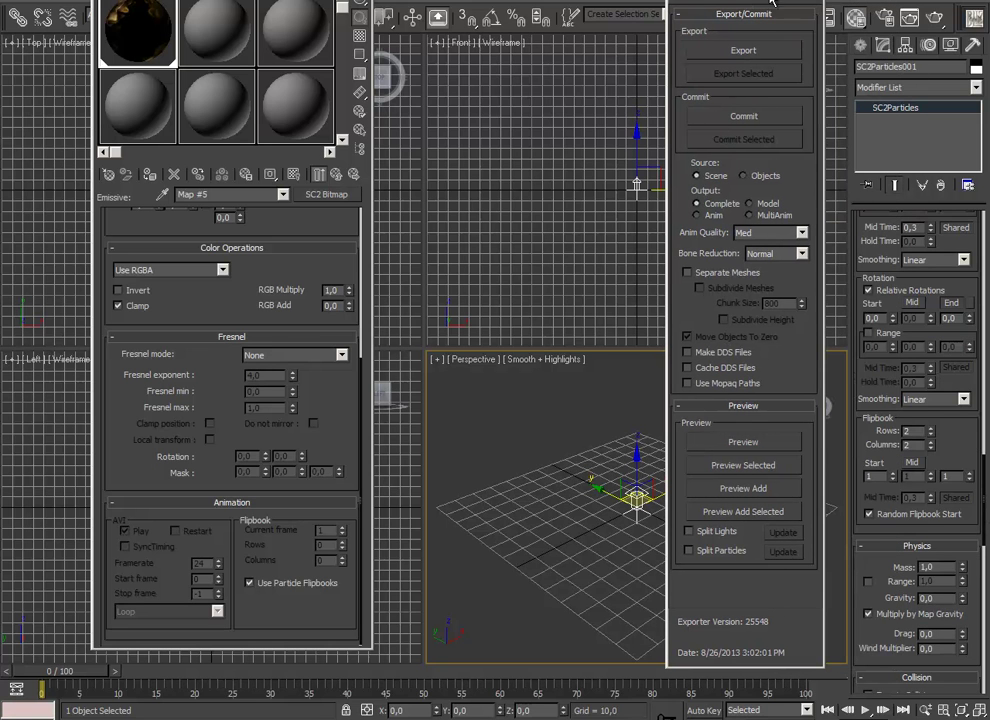
{"action": "double_click", "coordinate": [933, 598]}
{"action": "type", "text": "-100"}
{"action": "key", "text": "Return"}
Step: Preview the scene with the Stand animation extended to about 13.6 seconds, replaying it from the start
{"action": "left_click", "coordinate": [743, 442]}
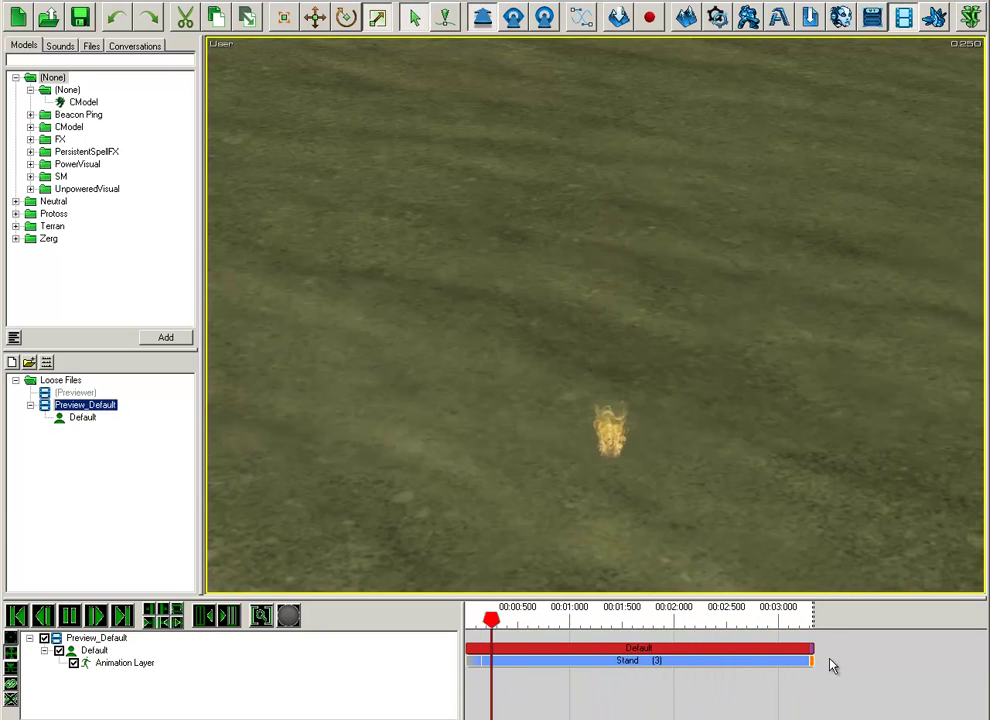
{"action": "left_click_drag", "start_coordinate": [815, 660], "coordinate": [895, 658]}
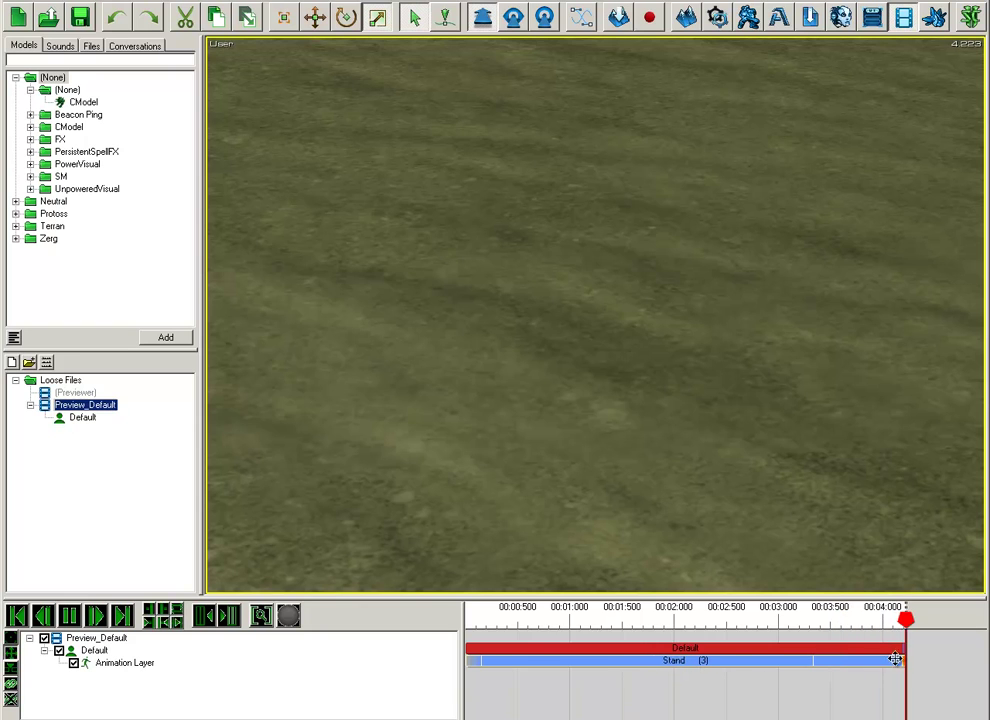
{"action": "scroll", "coordinate": [598, 641], "scroll_direction": "down", "scroll_amount": 3}
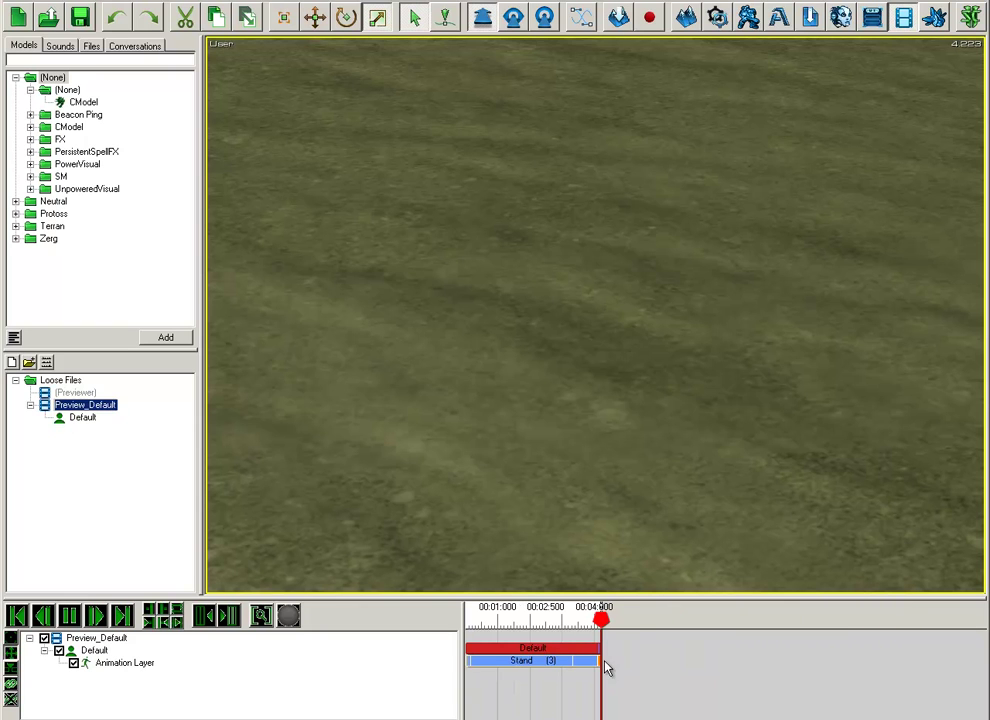
{"action": "left_click_drag", "start_coordinate": [601, 659], "coordinate": [900, 659]}
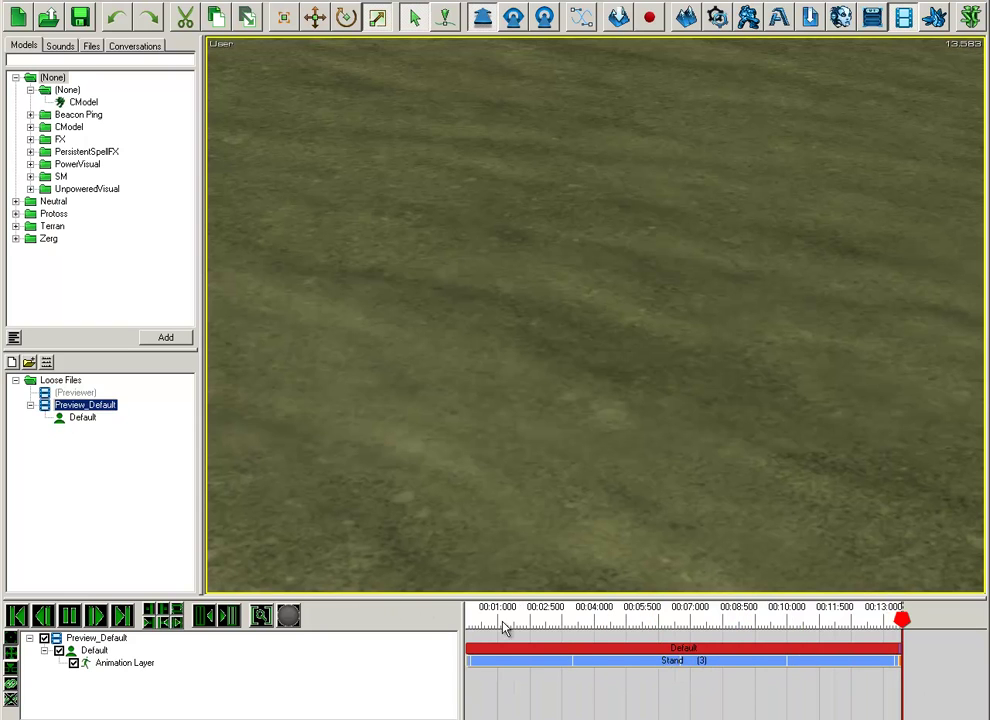
{"action": "left_click_drag", "start_coordinate": [505, 627], "coordinate": [404, 619]}
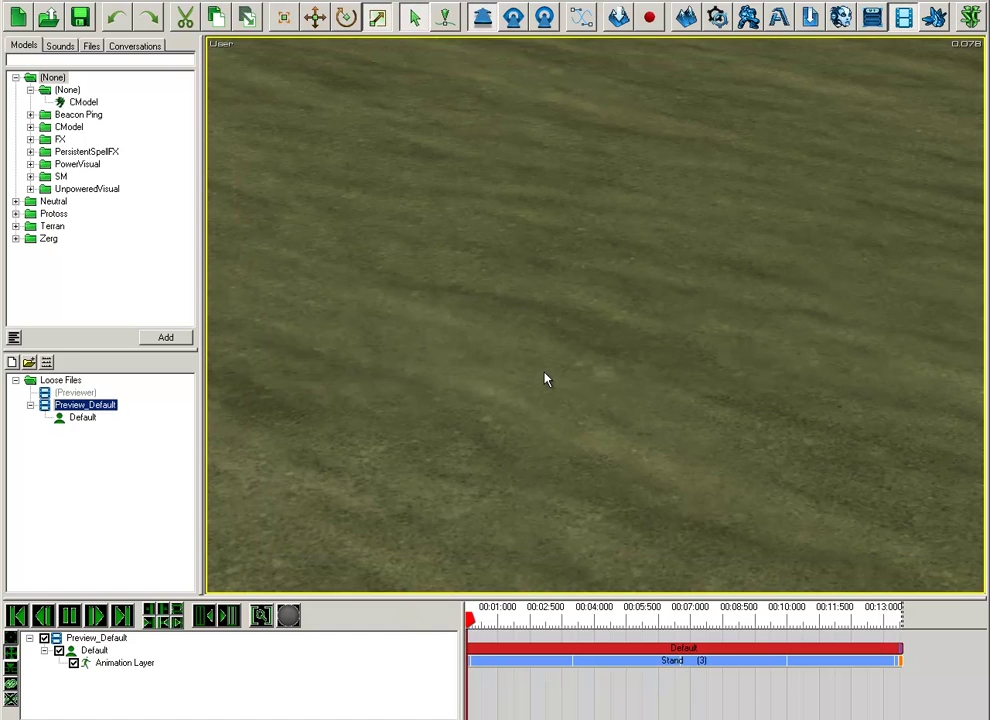
{"action": "scroll", "coordinate": [624, 403], "scroll_direction": "up", "scroll_amount": 3}
{"action": "key", "text": "space"}
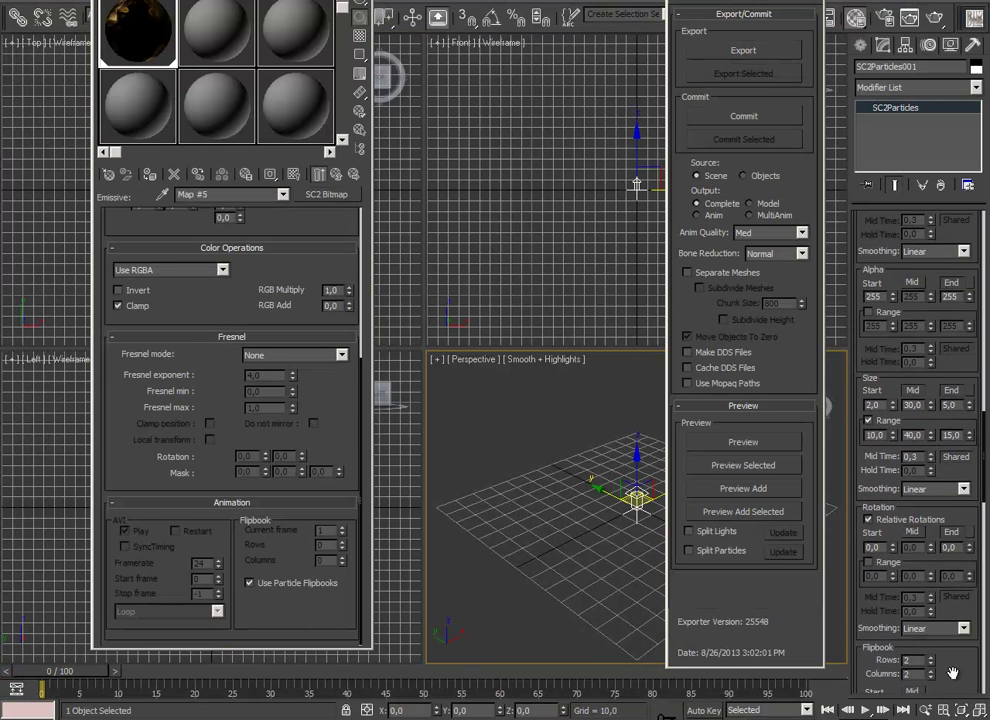
Step: Set the particle alpha to 0 at start, 255 at mid and 0 at end
{"action": "scroll", "coordinate": [900, 425], "scroll_direction": "up", "scroll_amount": 3}
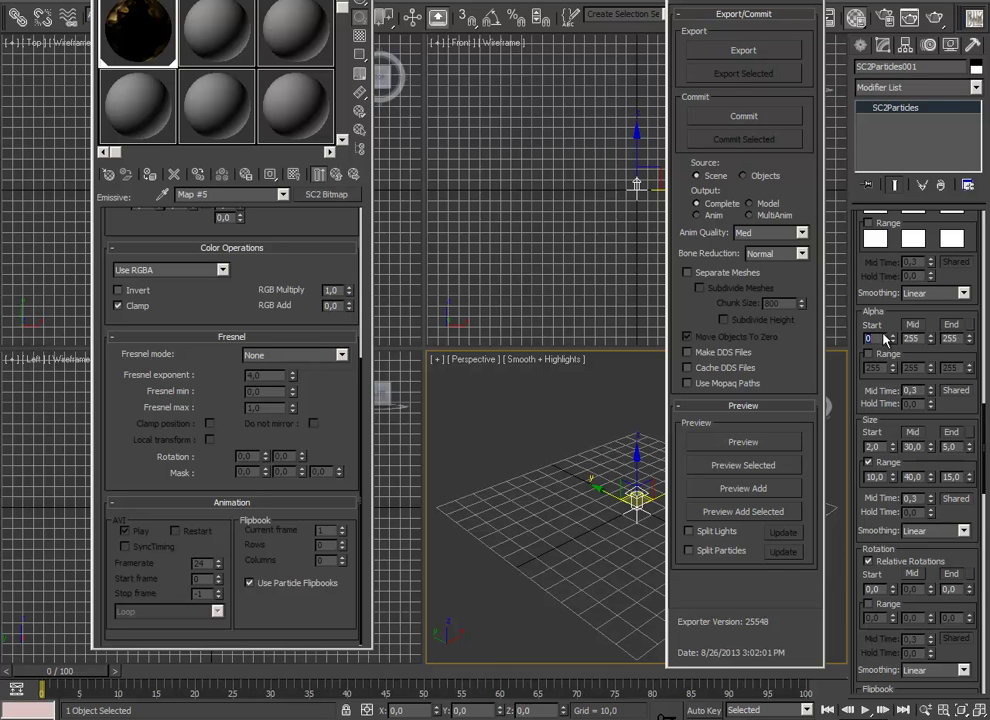
{"action": "double_click", "coordinate": [950, 338]}
{"action": "key", "text": "Return"}
Step: Try Linear Hold smoothing for the particle size and set it back to Linear
{"action": "left_click_drag", "start_coordinate": [955, 413], "coordinate": [946, 327]}
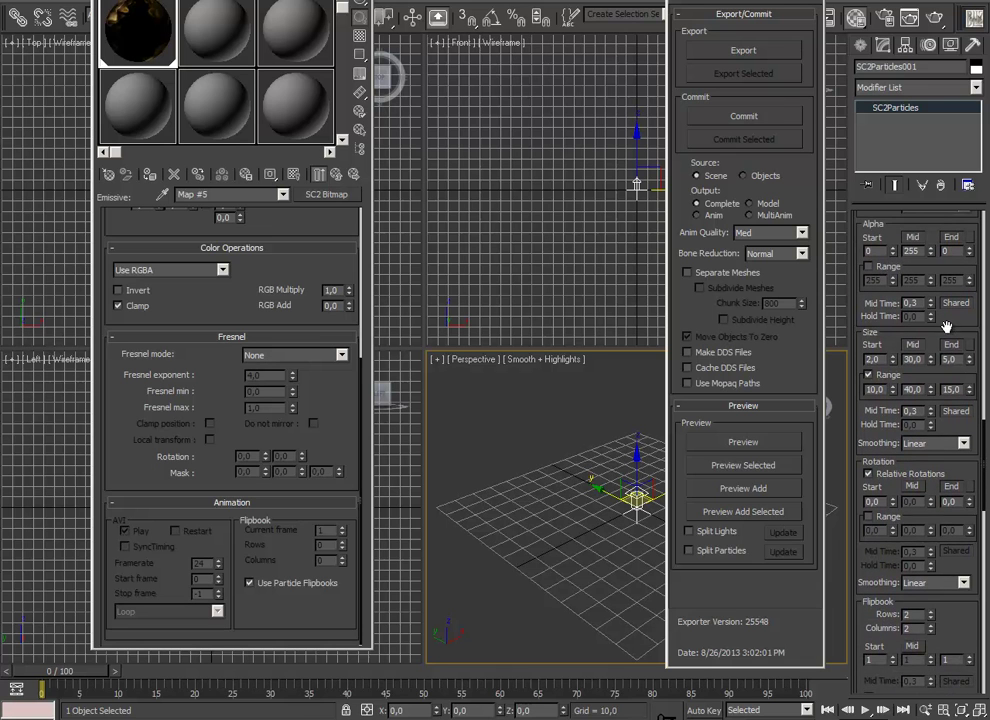
{"action": "left_click", "coordinate": [964, 444]}
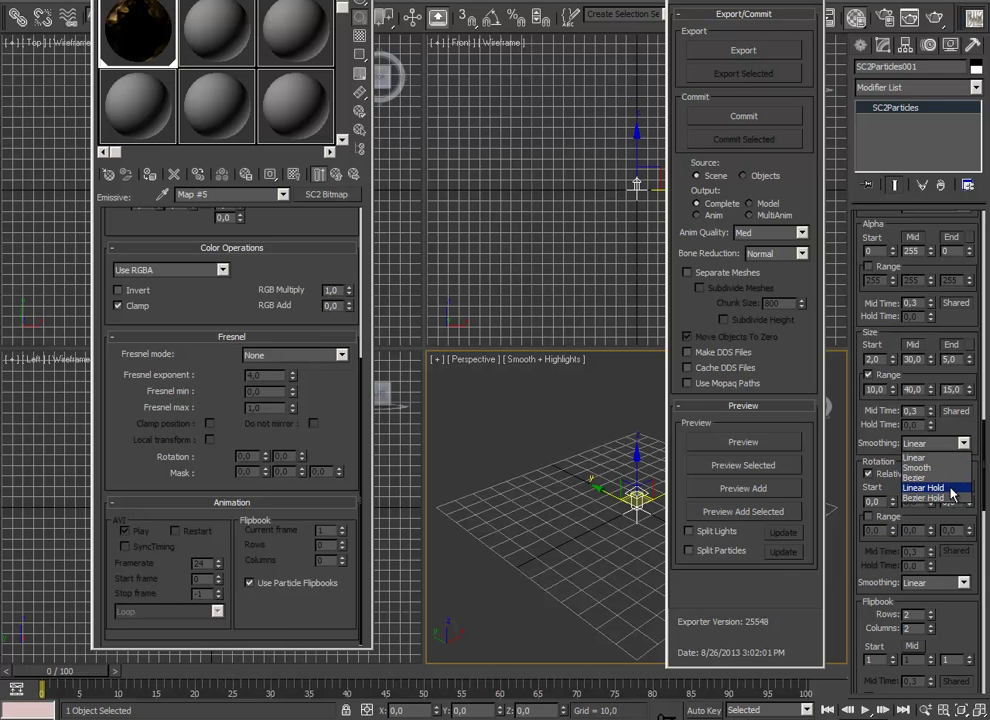
{"action": "left_click", "coordinate": [951, 489]}
{"action": "left_click_drag", "start_coordinate": [955, 317], "coordinate": [947, 358]}
{"action": "scroll", "coordinate": [947, 358], "scroll_direction": "up", "scroll_amount": 2}
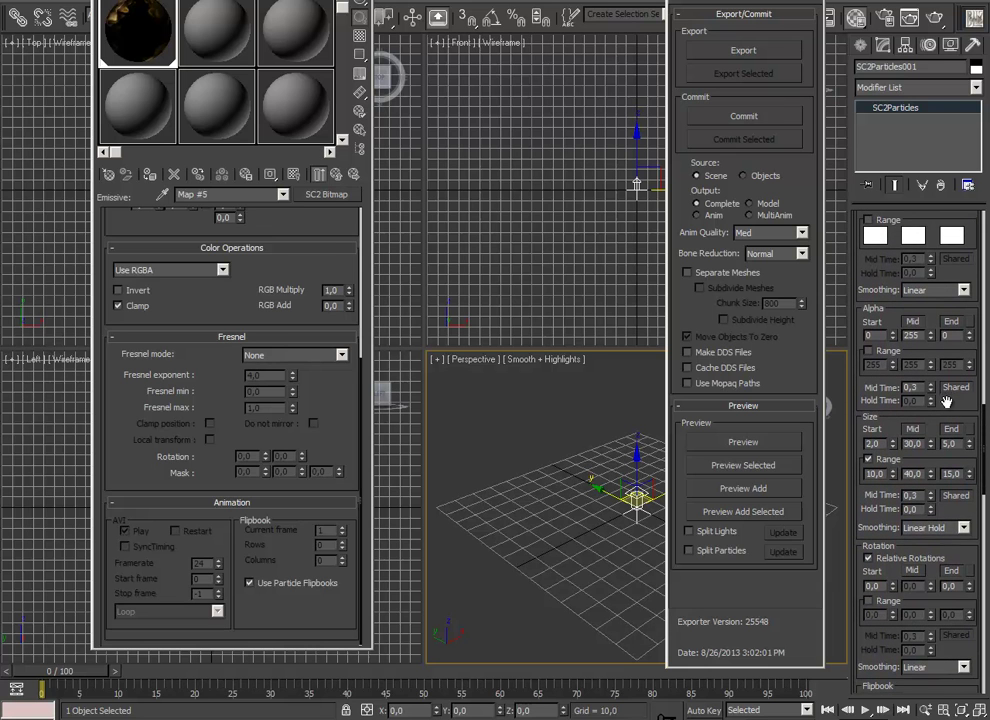
{"action": "left_click", "coordinate": [960, 527]}
{"action": "left_click", "coordinate": [944, 543]}
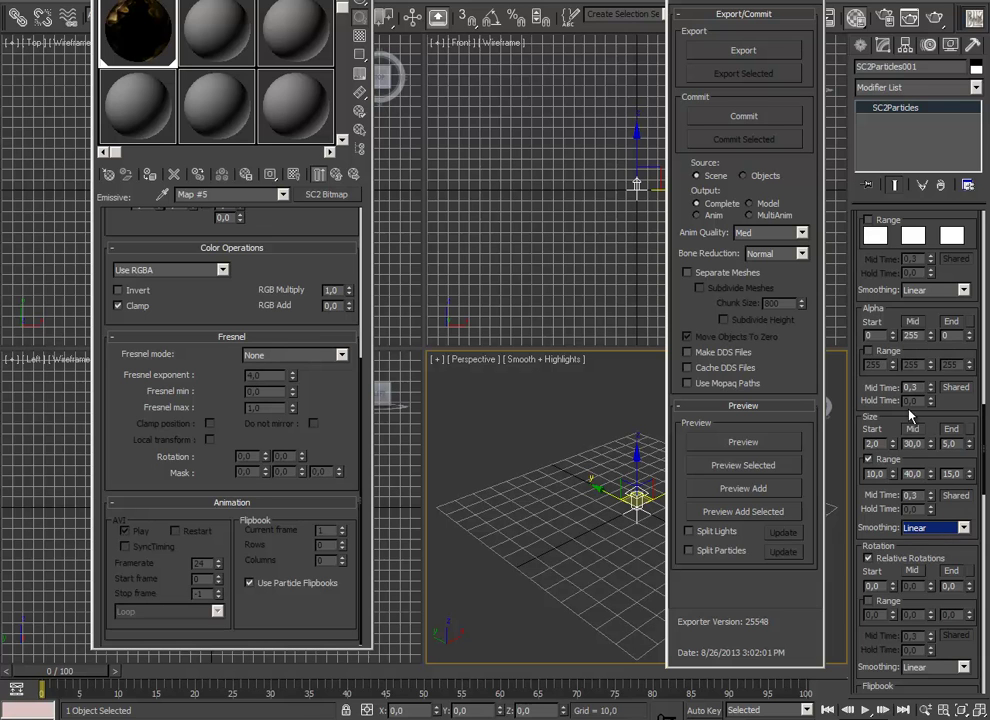
{"action": "scroll", "coordinate": [957, 479], "scroll_direction": "up", "scroll_amount": 2}
{"action": "scroll", "coordinate": [957, 479], "scroll_direction": "up", "scroll_amount": 2}
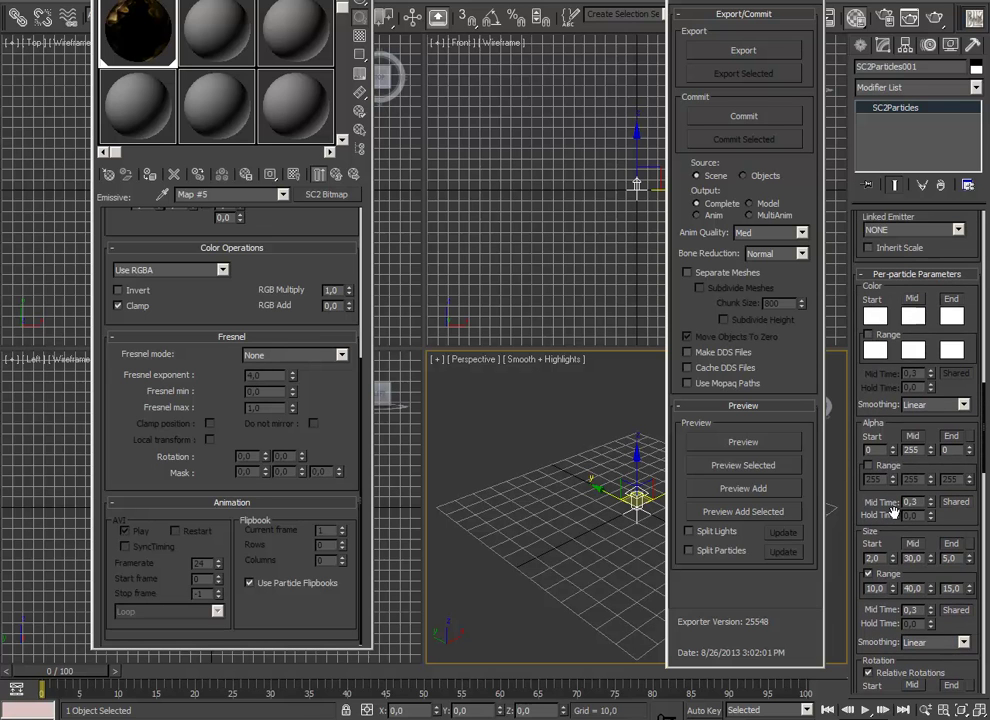
Step: Set the particle colour smoothing to Linear Hold and the alpha hold time to 0.1
{"action": "left_click", "coordinate": [966, 405]}
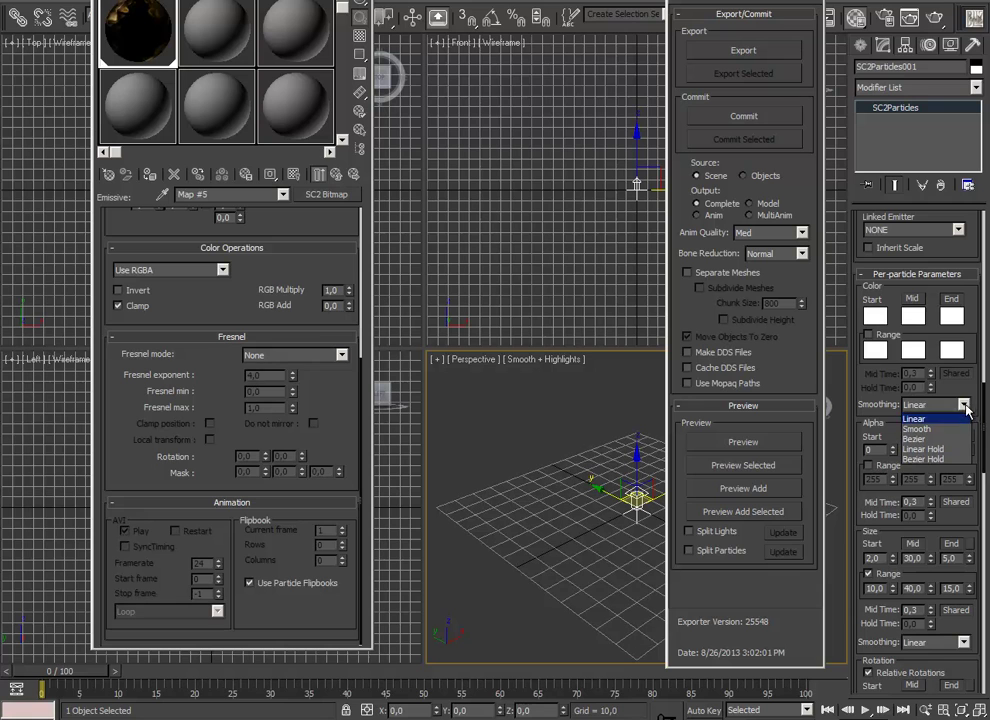
{"action": "left_click", "coordinate": [951, 449]}
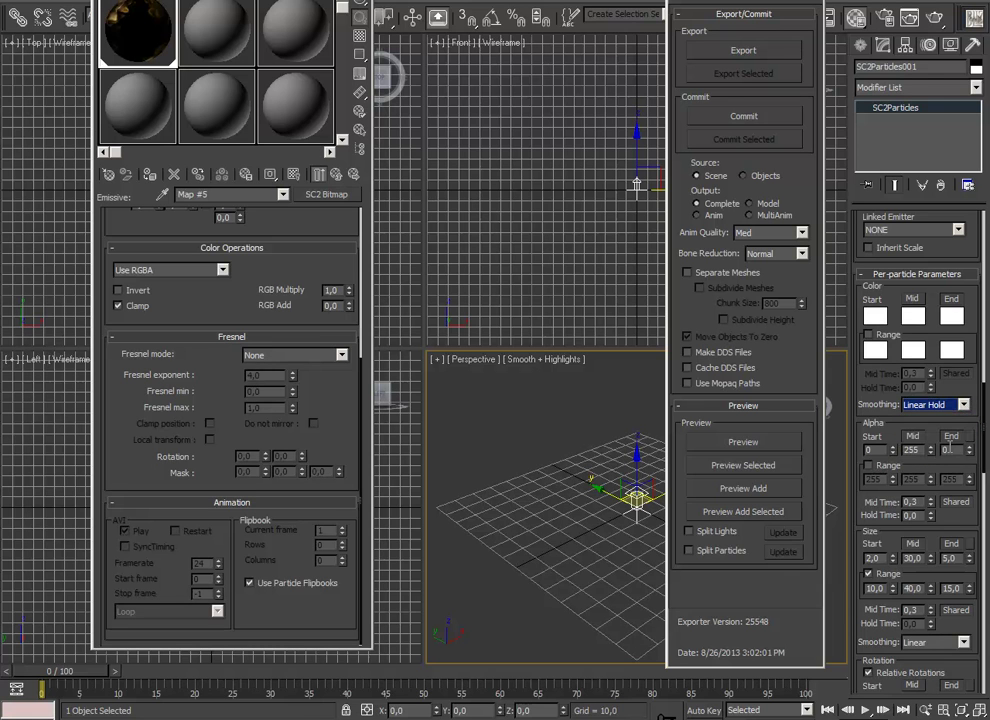
{"action": "left_click", "coordinate": [917, 515]}
{"action": "key", "text": "Return"}
Step: Preview the scene, examine the flame column from a low and a raised angle, and close the previewer
{"action": "left_click", "coordinate": [775, 445]}
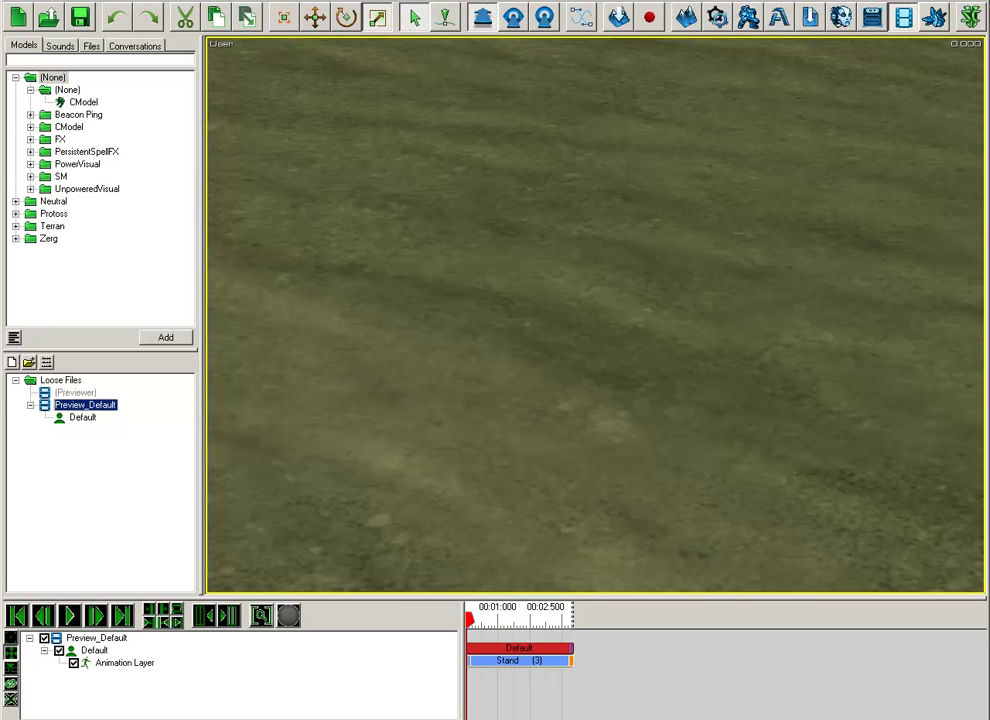
{"action": "middle_click_drag", "start_coordinate": [625, 435], "coordinate": [623, 273]}
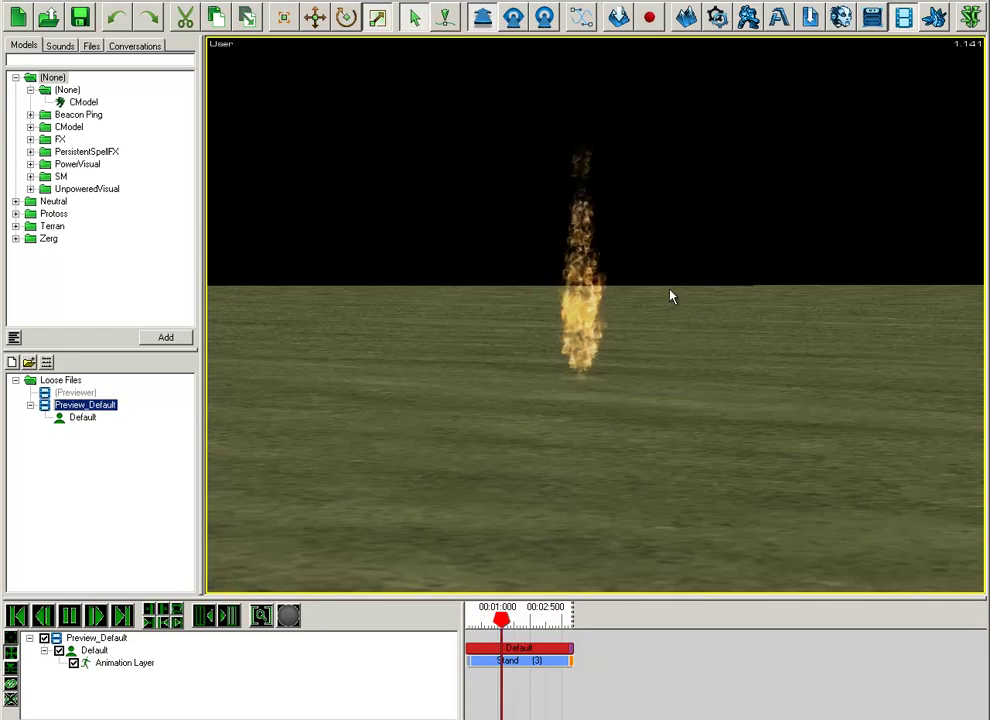
{"action": "scroll", "coordinate": [620, 312], "scroll_direction": "down", "scroll_amount": 5}
{"action": "scroll", "coordinate": [622, 313], "scroll_direction": "up", "scroll_amount": 3}
{"action": "left_click_drag", "start_coordinate": [623, 336], "coordinate": [617, 269]}
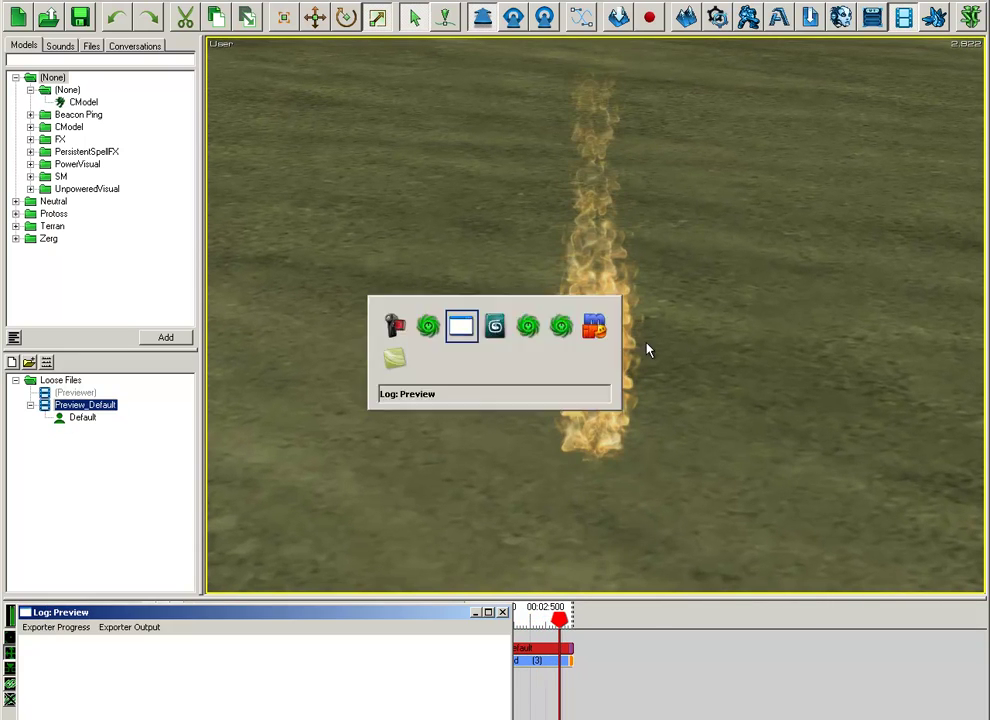
{"action": "key", "text": "alt+F4"}
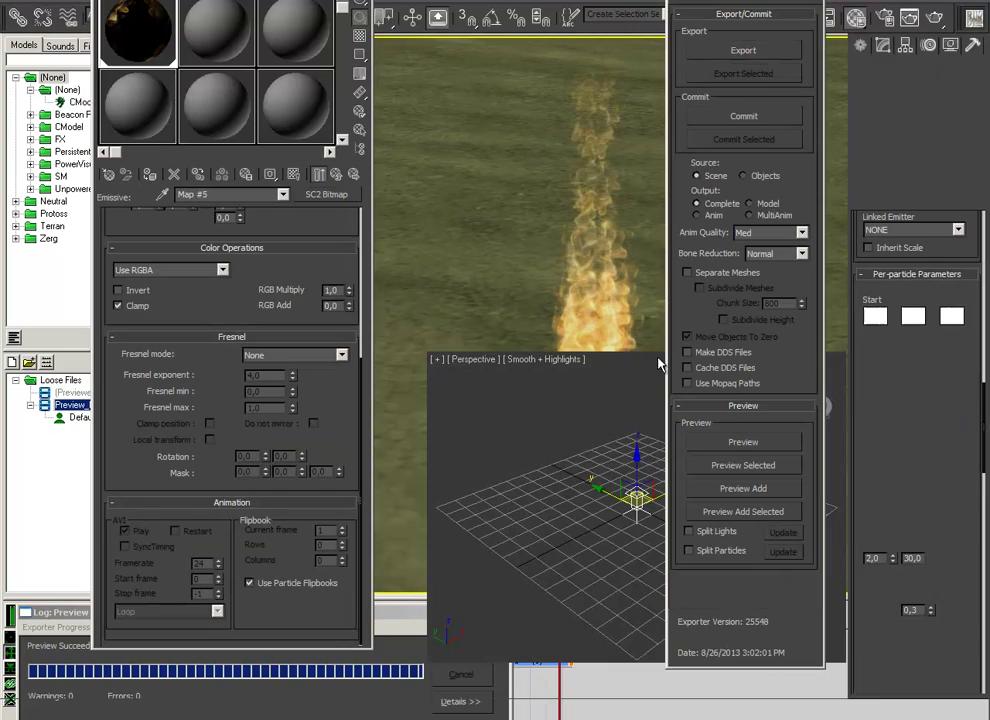
Step: Set alpha to 20 at start and 150 at mid, enable its range with 50, 255 and 50, and preview the result
{"action": "scroll", "coordinate": [963, 527], "scroll_direction": "down", "scroll_amount": 1}
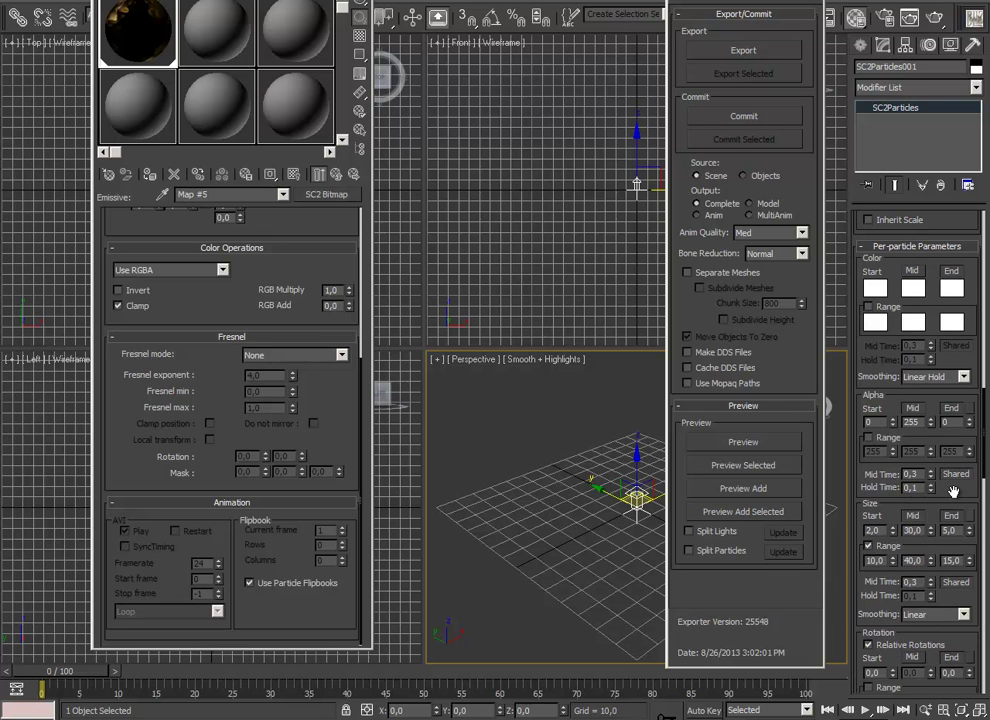
{"action": "left_click", "coordinate": [868, 437]}
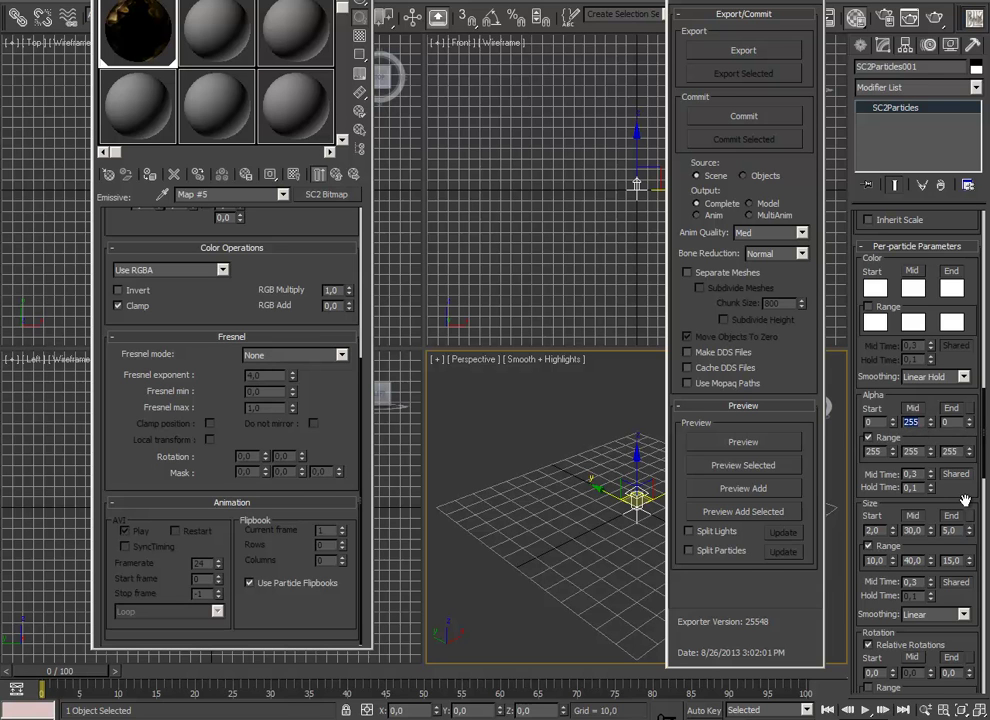
{"action": "type", "text": "150"}
{"action": "left_click", "coordinate": [876, 422]}
{"action": "left_click", "coordinate": [947, 421]}
{"action": "left_click", "coordinate": [957, 451]}
{"action": "type", "text": "50"}
{"action": "left_click", "coordinate": [741, 442]}
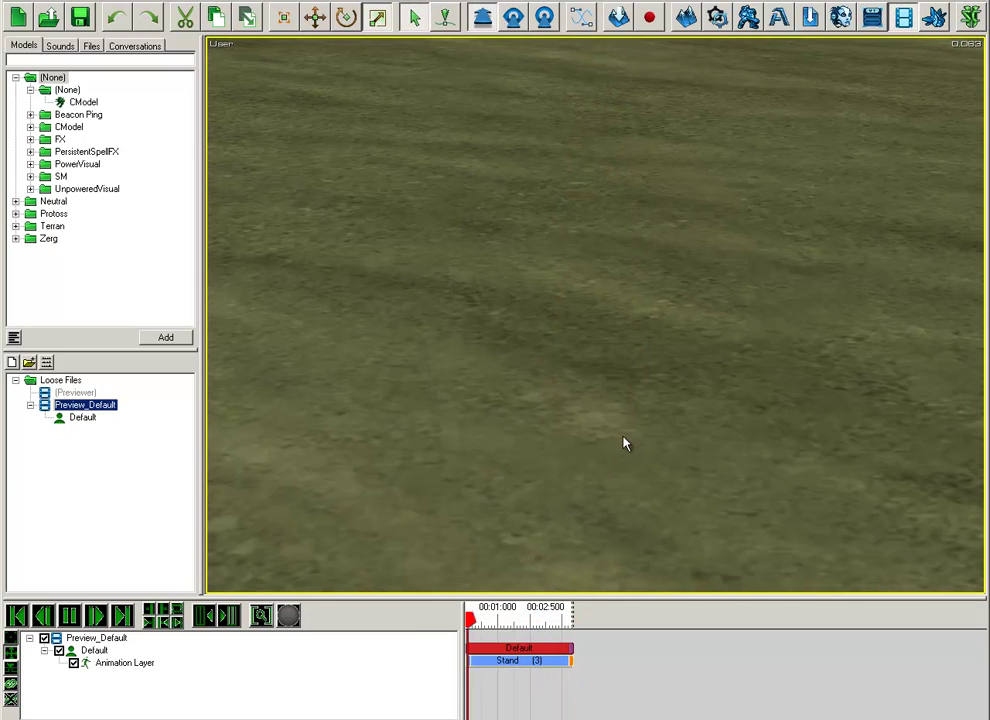
{"action": "key", "text": "alt+F4"}
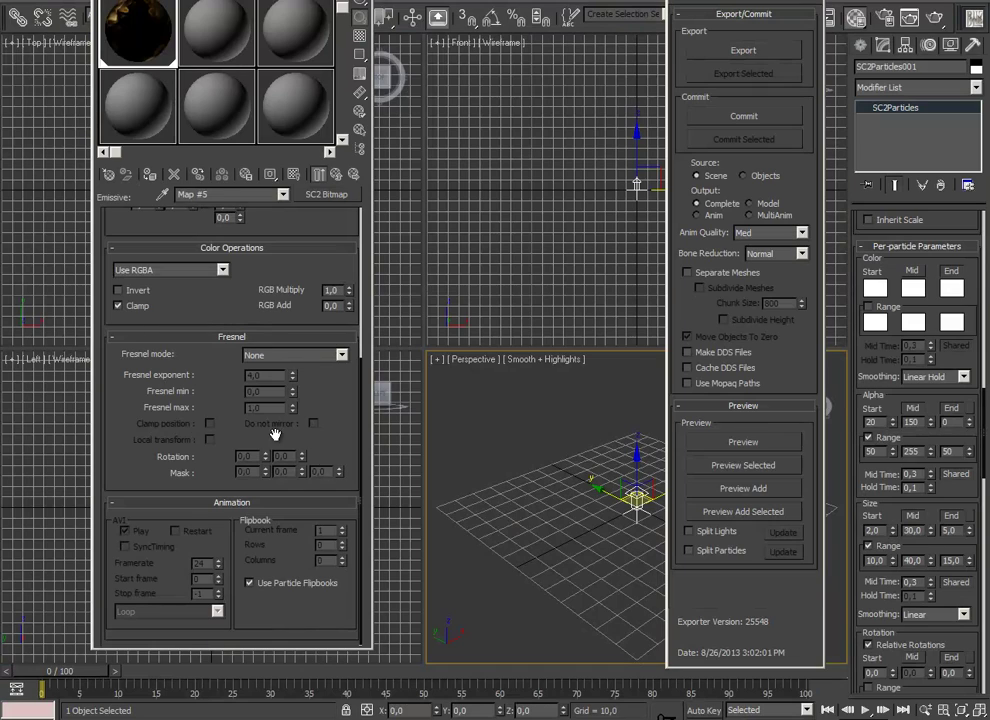
Step: Return to the 01 - Default material, set its HDR emissive multiplier to 5.0, and preview the scene
{"action": "left_click", "coordinate": [268, 195]}
{"action": "left_click", "coordinate": [262, 207]}
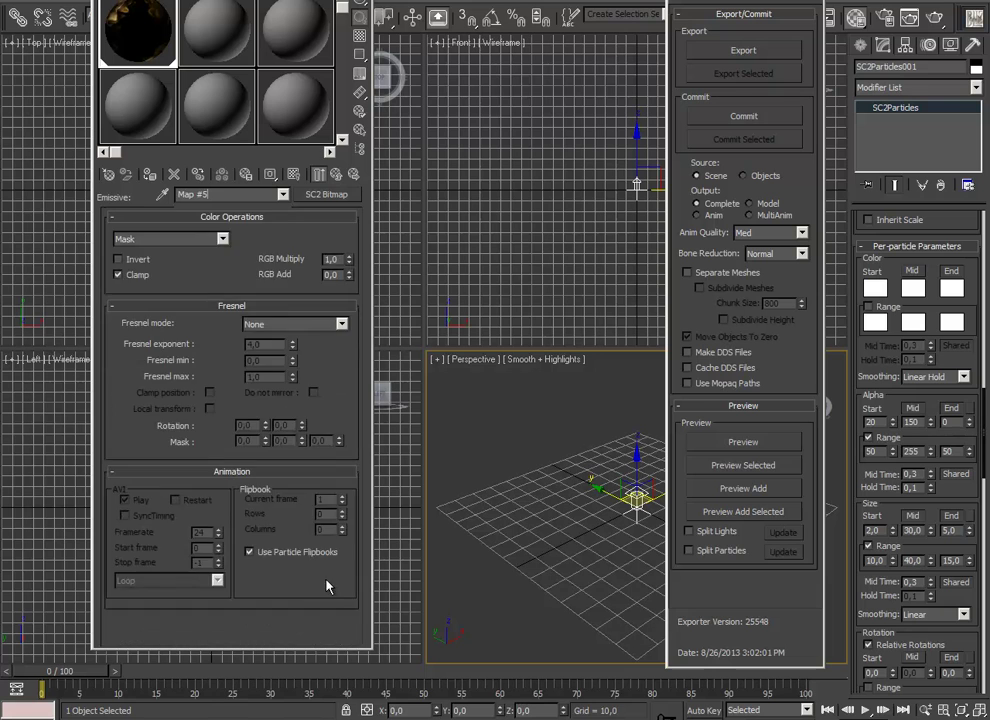
{"action": "left_click", "coordinate": [272, 623]}
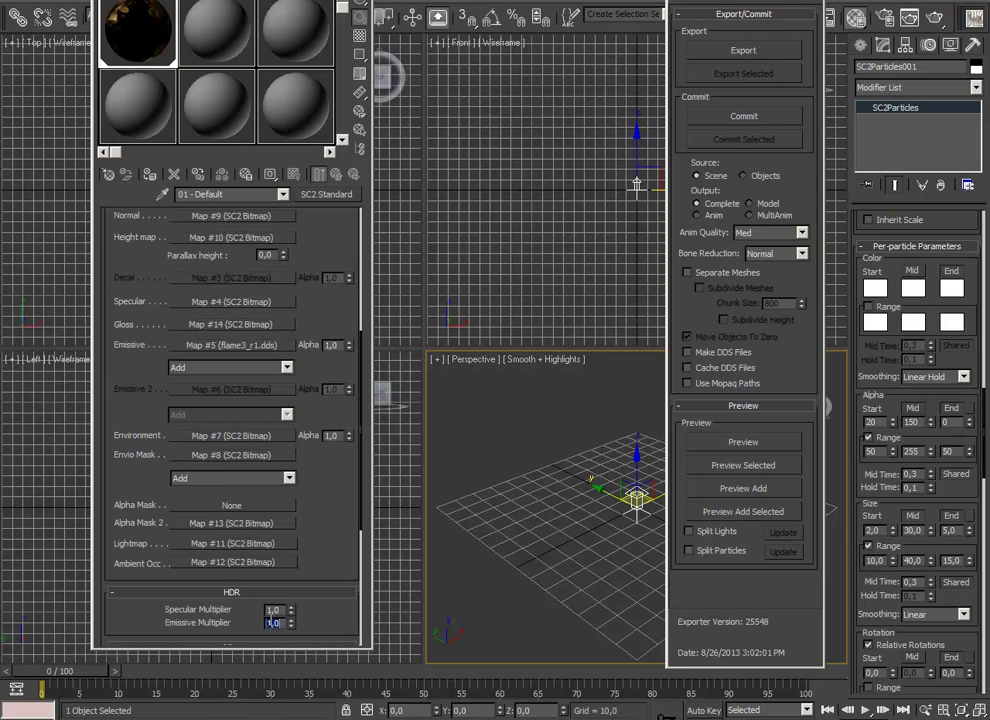
{"action": "type", "text": "5"}
{"action": "left_click", "coordinate": [745, 441]}
Step: Set the particles' start colour to light pink, RGB 255, 203, 203
{"action": "left_click_drag", "start_coordinate": [937, 487], "coordinate": [944, 609]}
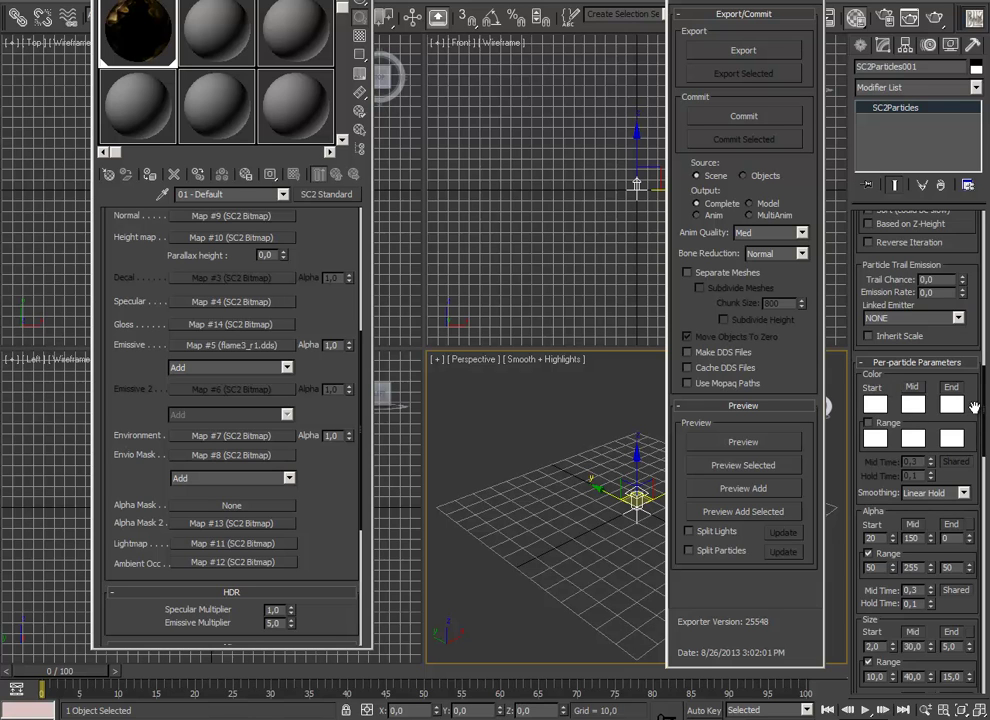
{"action": "left_click_drag", "start_coordinate": [973, 407], "coordinate": [965, 441]}
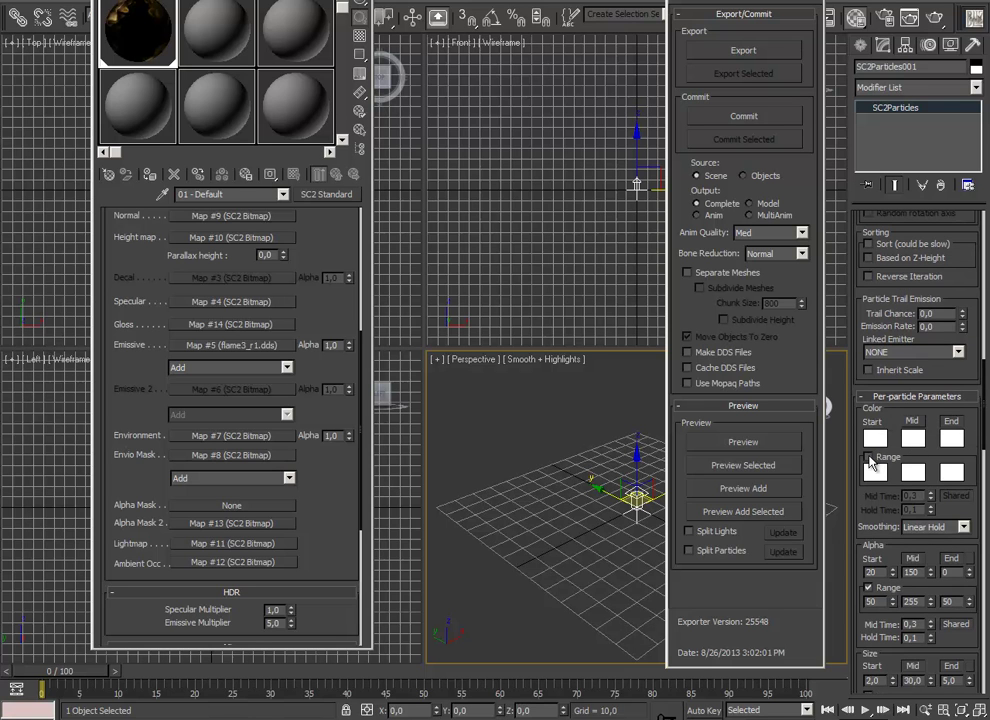
{"action": "left_click", "coordinate": [873, 440]}
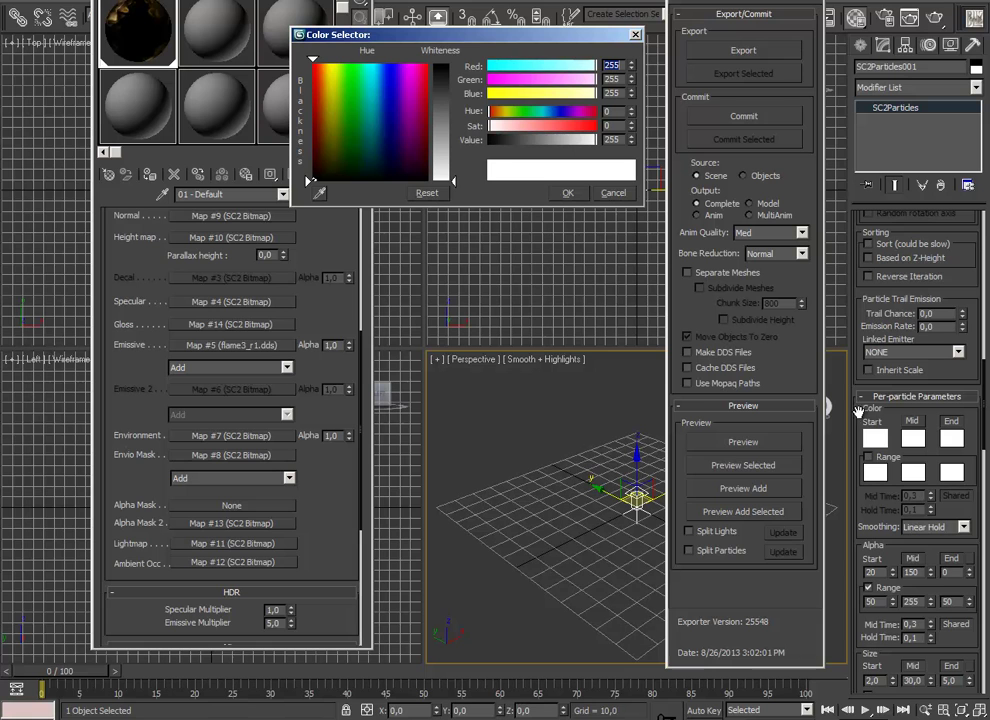
{"action": "left_click", "coordinate": [312, 63]}
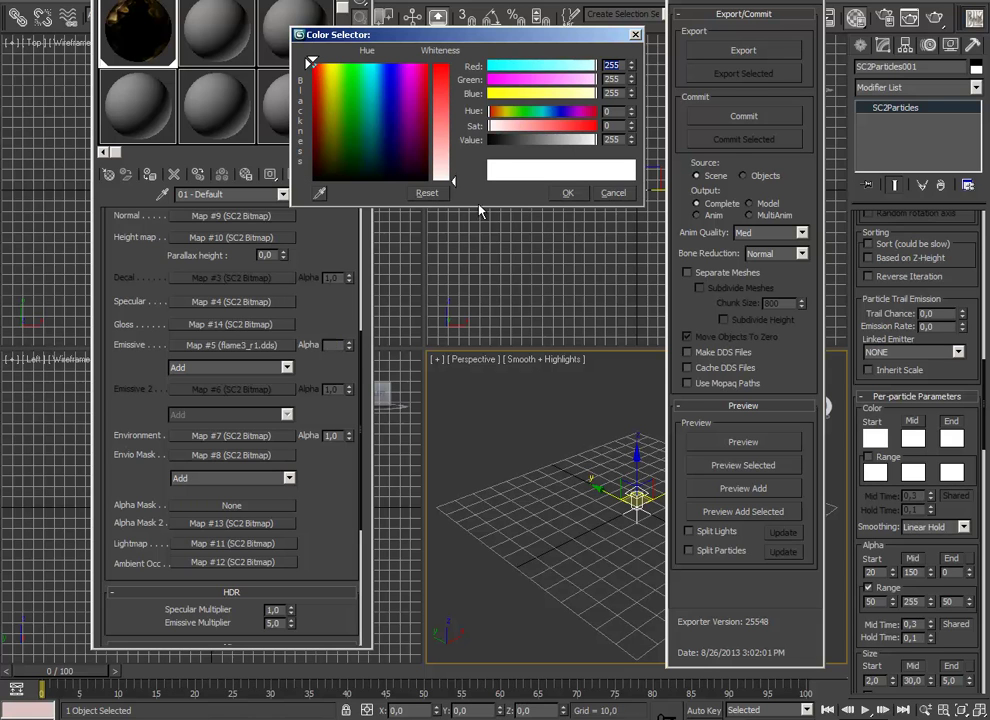
{"action": "left_click", "coordinate": [437, 157]}
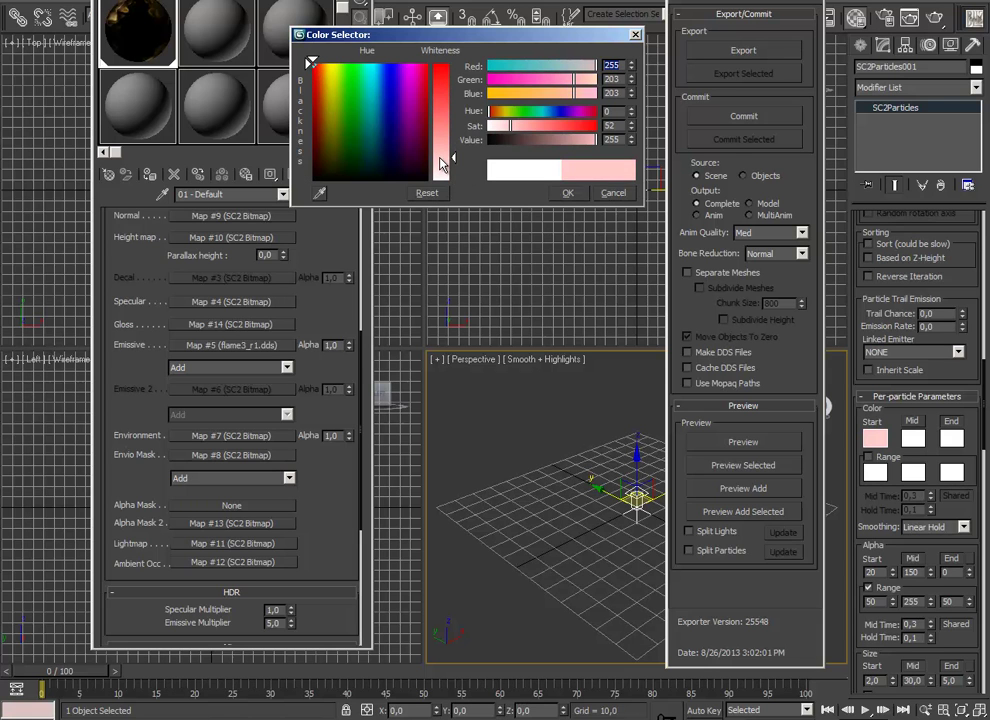
{"action": "left_click", "coordinate": [567, 193]}
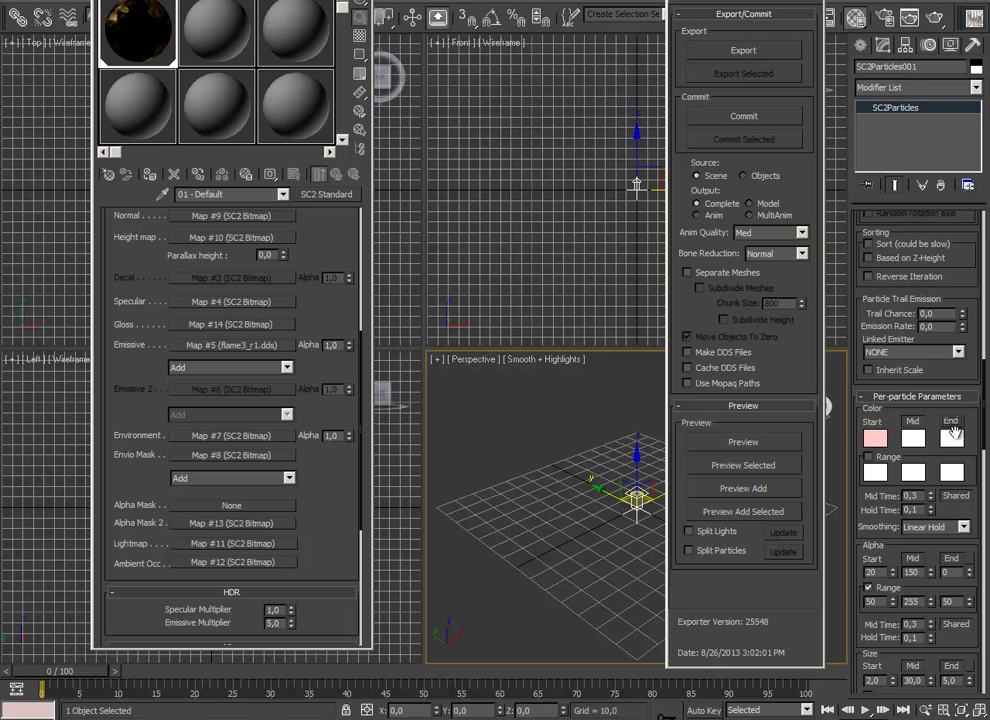
Step: Set the particles' end colour to a soft red, RGB 220, 131, 131, and dismiss the exporter window
{"action": "left_click", "coordinate": [952, 437]}
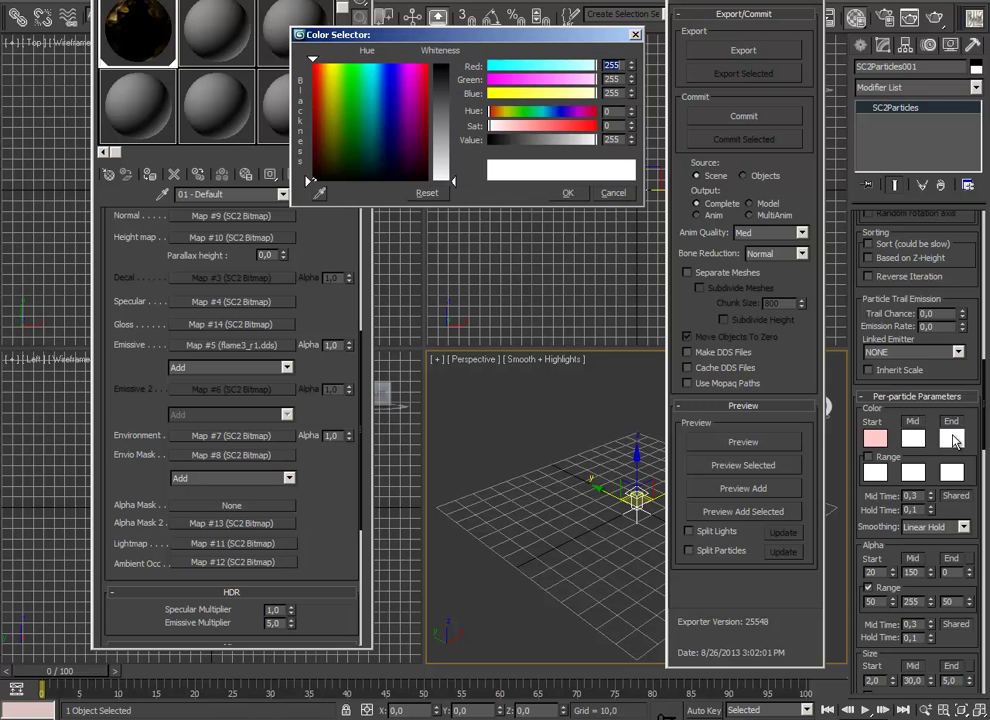
{"action": "left_click", "coordinate": [312, 96]}
{"action": "left_click", "coordinate": [445, 128]}
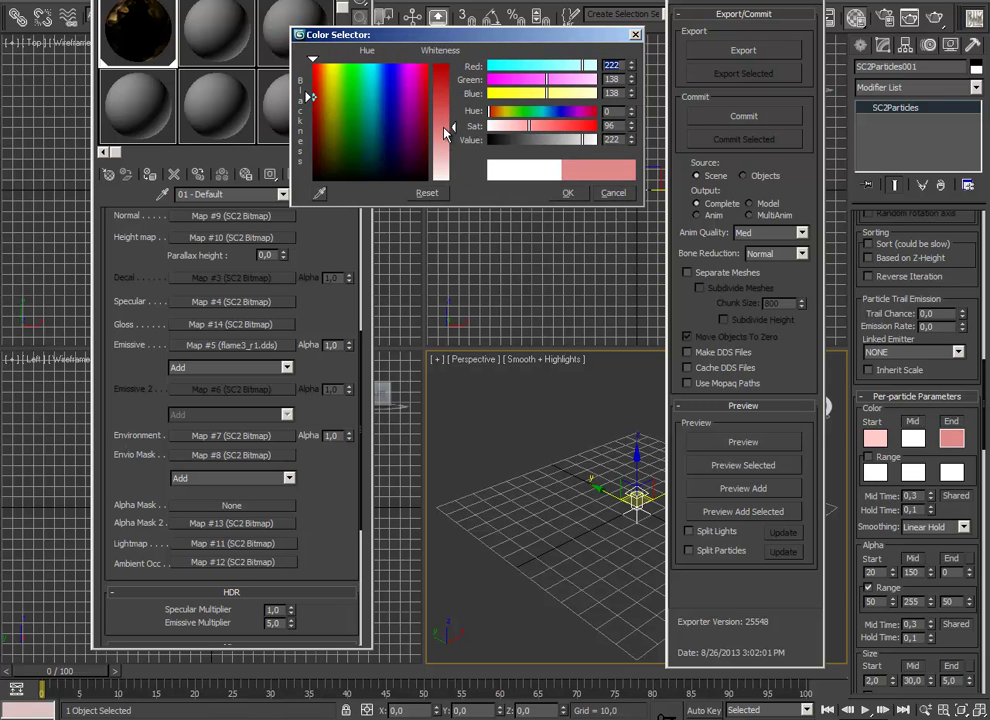
{"action": "left_click_drag", "start_coordinate": [445, 128], "coordinate": [445, 124]}
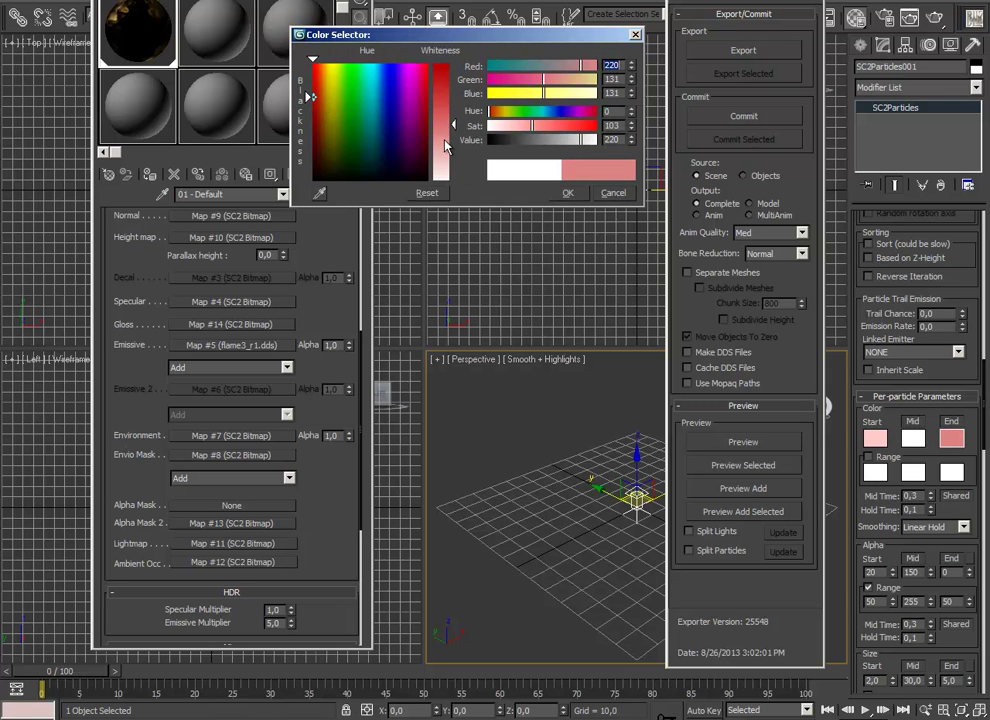
{"action": "left_click", "coordinate": [820, 4]}
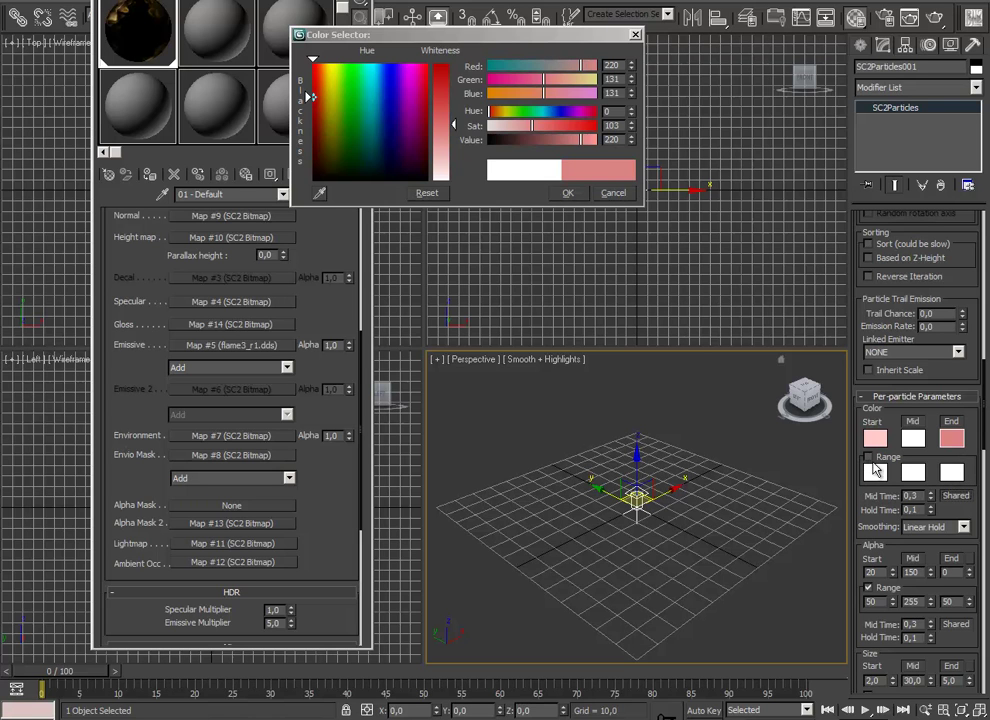
Step: Enable the colour range and copy the end and start colours into the matching range swatches
{"action": "left_click_drag", "start_coordinate": [940, 456], "coordinate": [951, 480]}
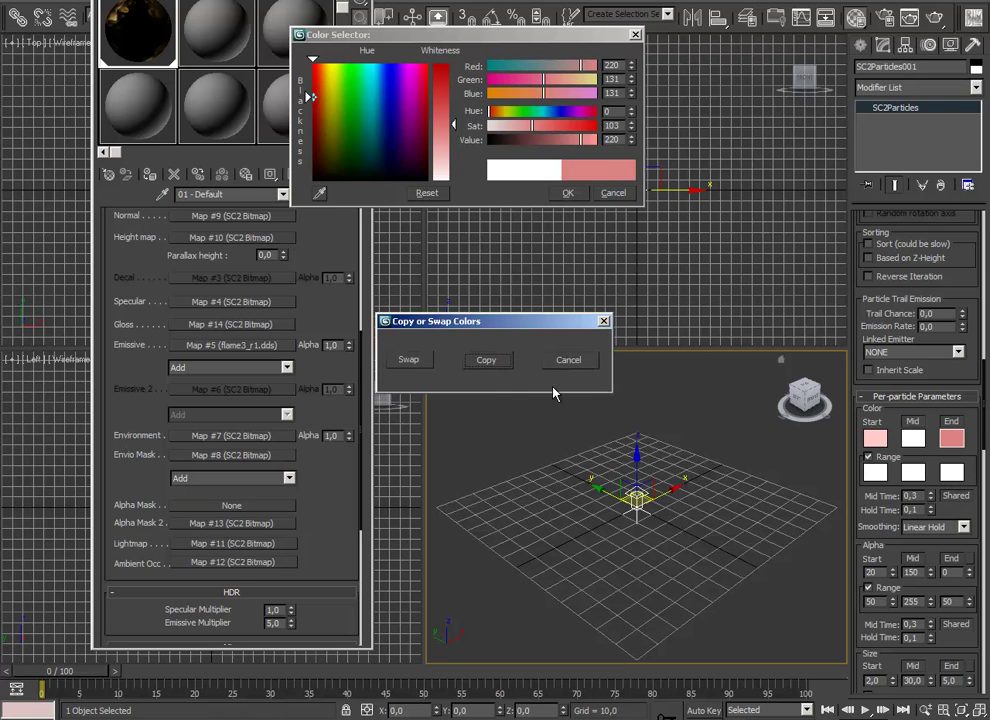
{"action": "left_click", "coordinate": [489, 361]}
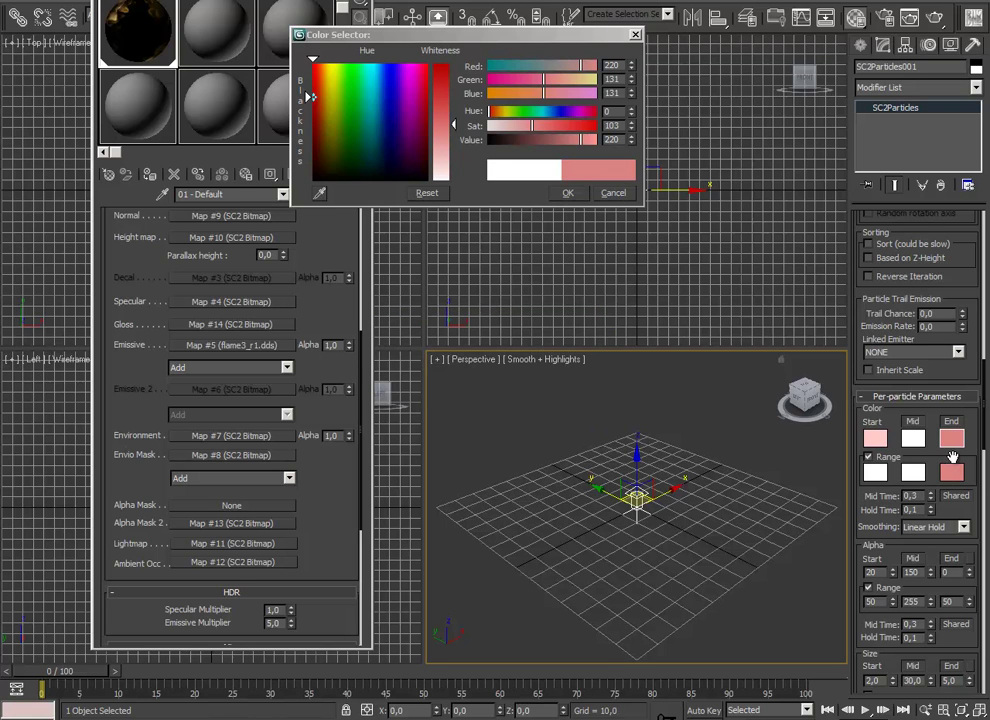
{"action": "left_click_drag", "start_coordinate": [875, 438], "coordinate": [875, 474]}
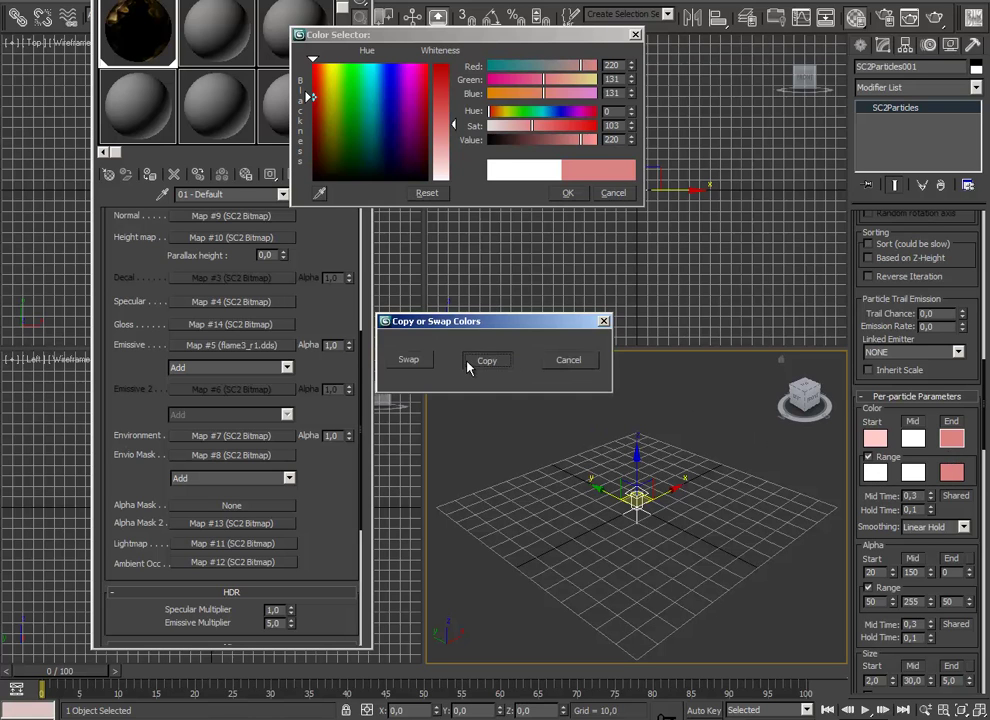
{"action": "left_click", "coordinate": [485, 360]}
Step: Lighten the start colour to a paler pink and set the range's start colour to light orange, RGB 241, 195, 164
{"action": "left_click", "coordinate": [876, 440]}
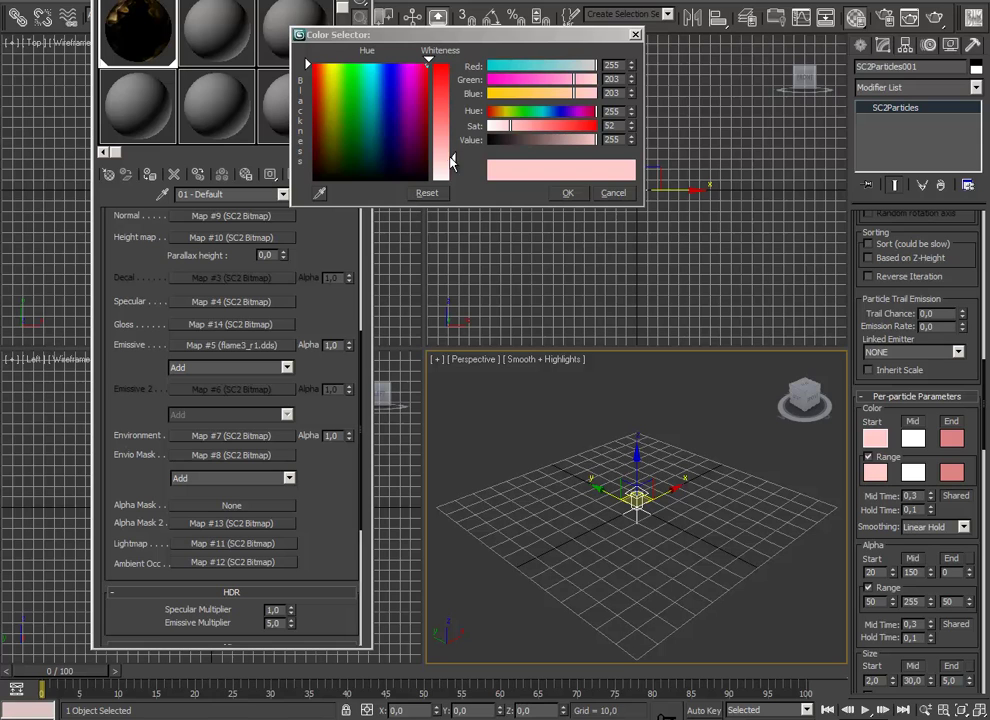
{"action": "left_click", "coordinate": [572, 194]}
{"action": "left_click", "coordinate": [882, 472]}
{"action": "left_click_drag", "start_coordinate": [330, 97], "coordinate": [320, 82]}
{"action": "left_click_drag", "start_coordinate": [450, 162], "coordinate": [451, 140]}
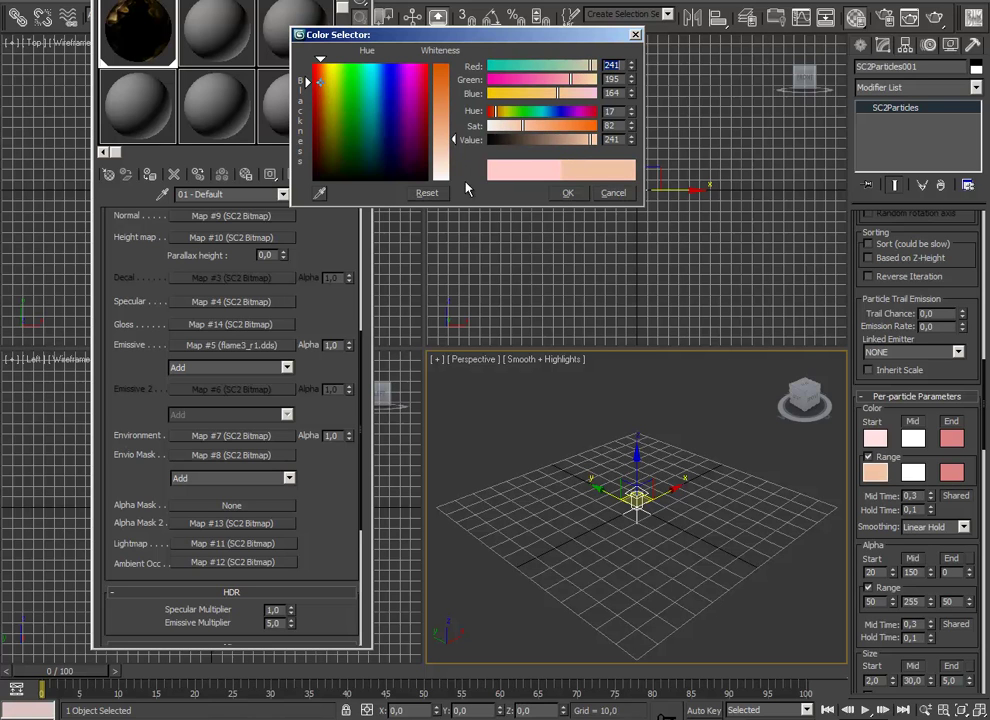
{"action": "left_click", "coordinate": [567, 193]}
Step: Leave the mid colour white and set the range's mid colour to pale yellow, about RGB 255, 234, 190
{"action": "left_click", "coordinate": [913, 438]}
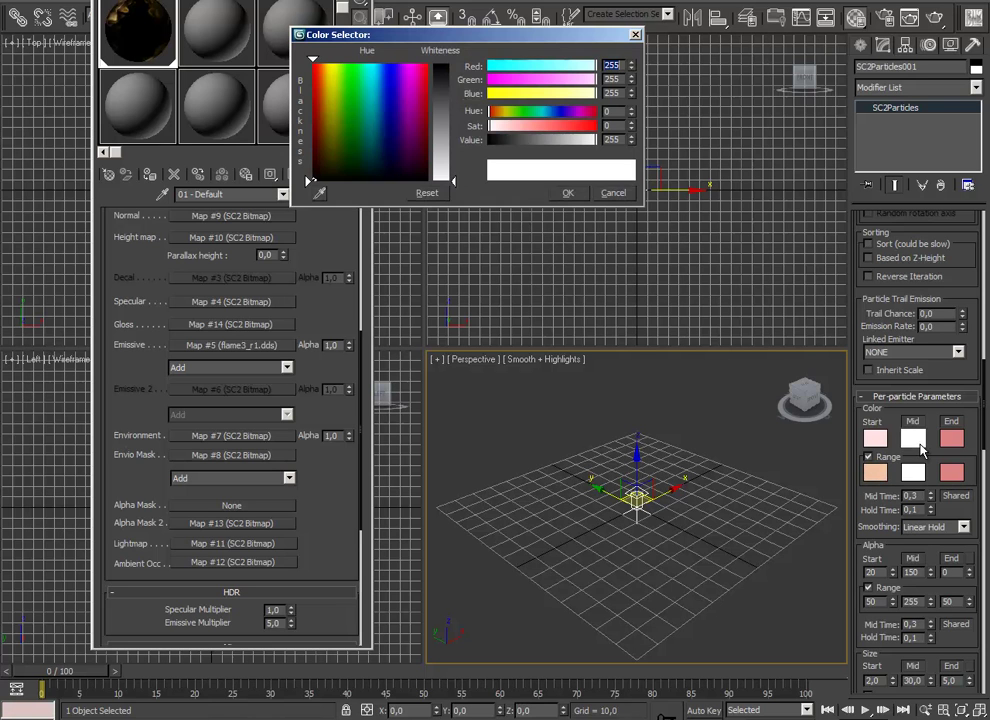
{"action": "left_click", "coordinate": [613, 193]}
{"action": "left_click", "coordinate": [913, 472]}
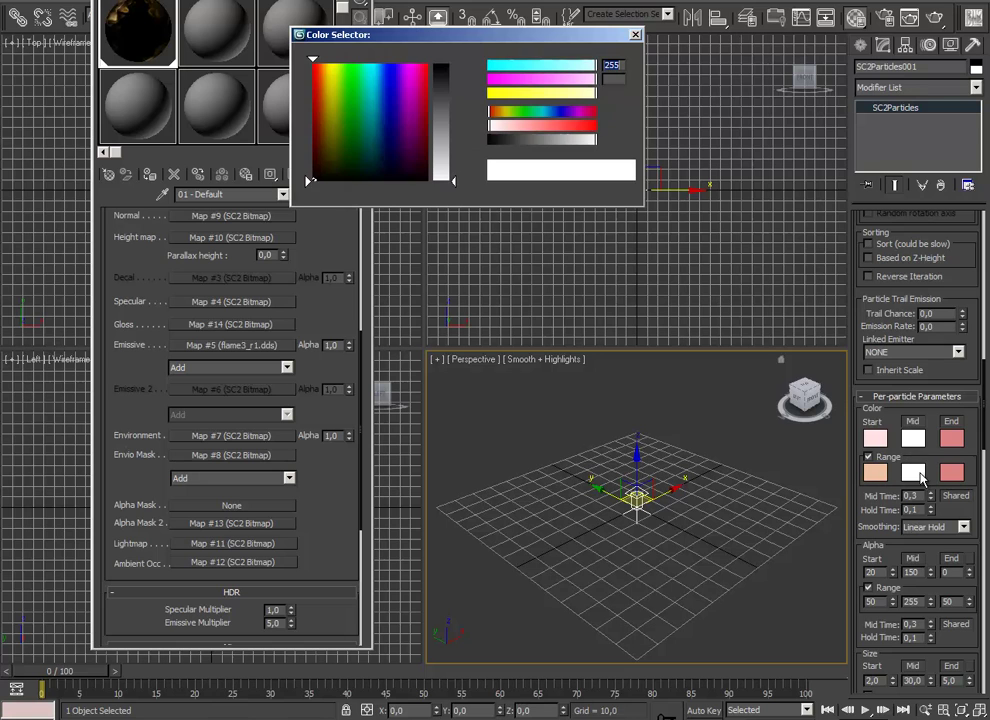
{"action": "left_click", "coordinate": [316, 95]}
{"action": "left_click", "coordinate": [321, 63]}
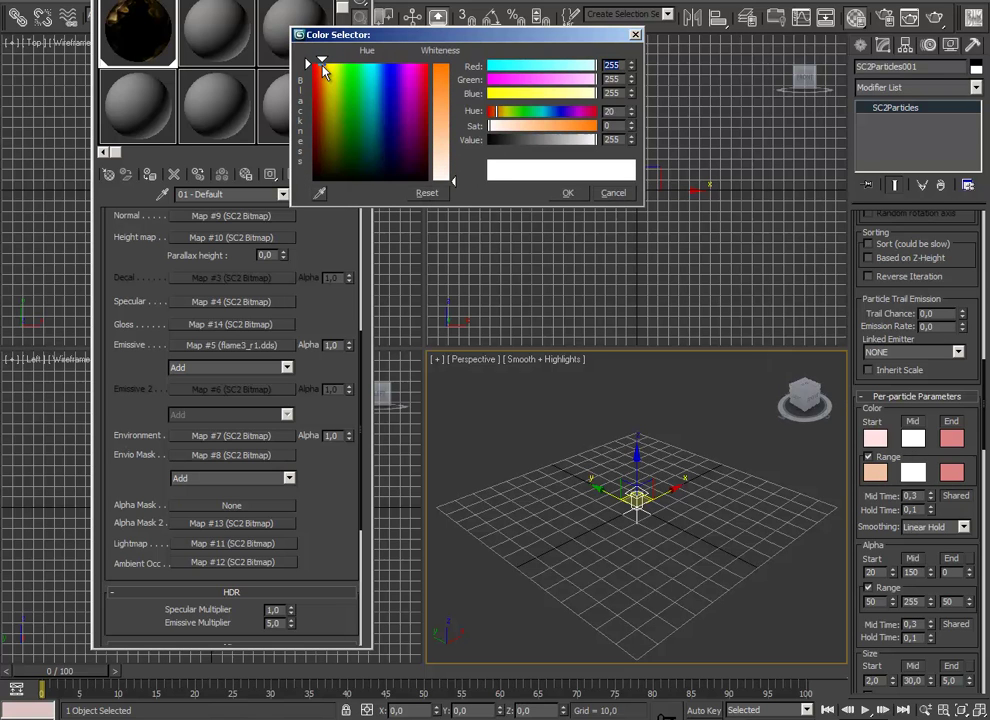
{"action": "left_click", "coordinate": [448, 155]}
{"action": "left_click", "coordinate": [322, 64]}
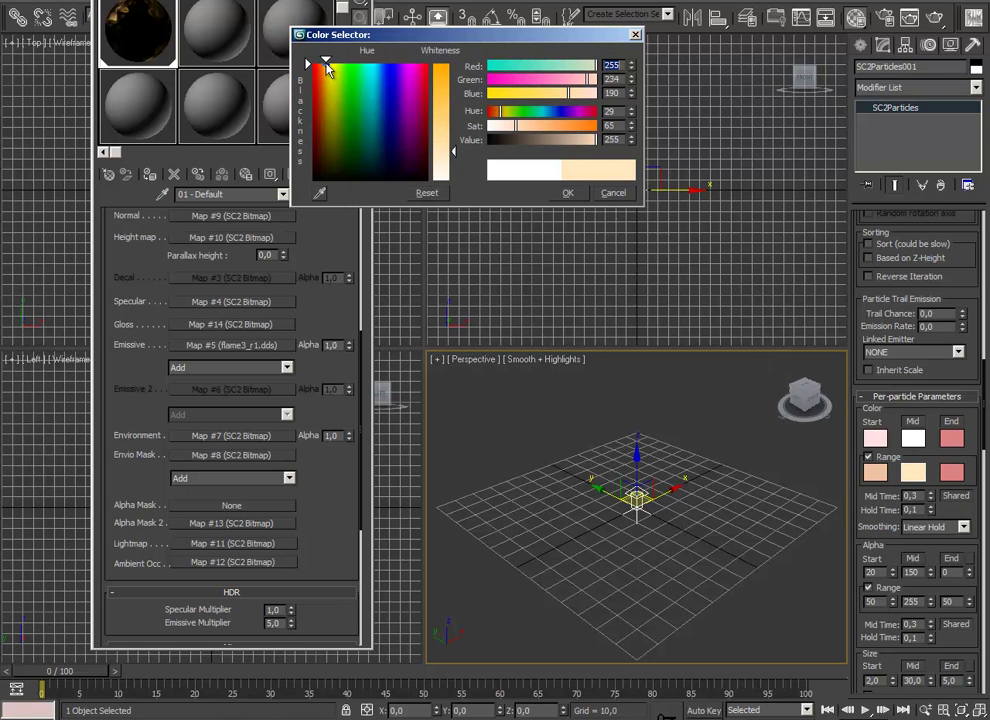
{"action": "left_click", "coordinate": [325, 63]}
{"action": "left_click", "coordinate": [567, 193]}
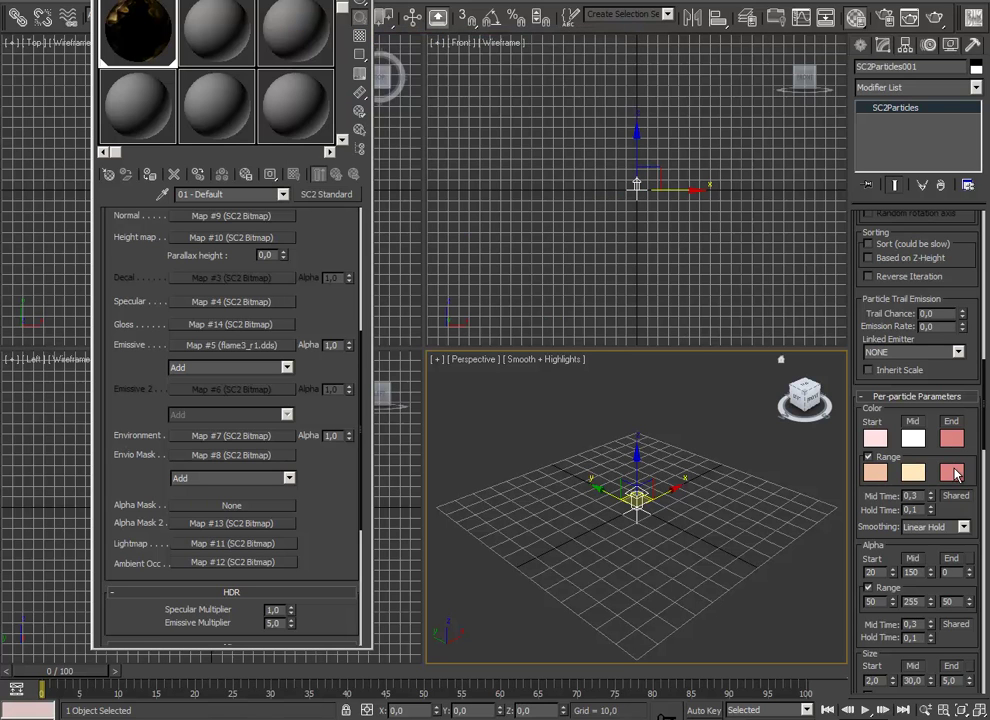
Step: Set the range's end colour to a darker red, RGB 191, 101, 101, and bring back the exporter window
{"action": "left_click", "coordinate": [951, 472]}
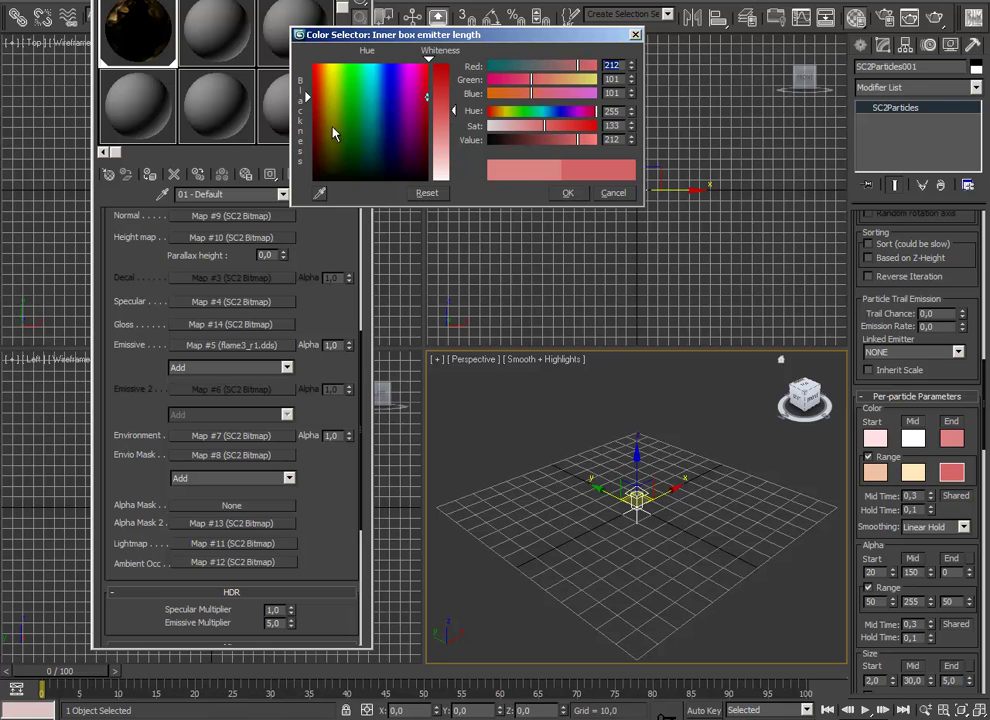
{"action": "left_click", "coordinate": [312, 112]}
{"action": "left_click", "coordinate": [567, 193]}
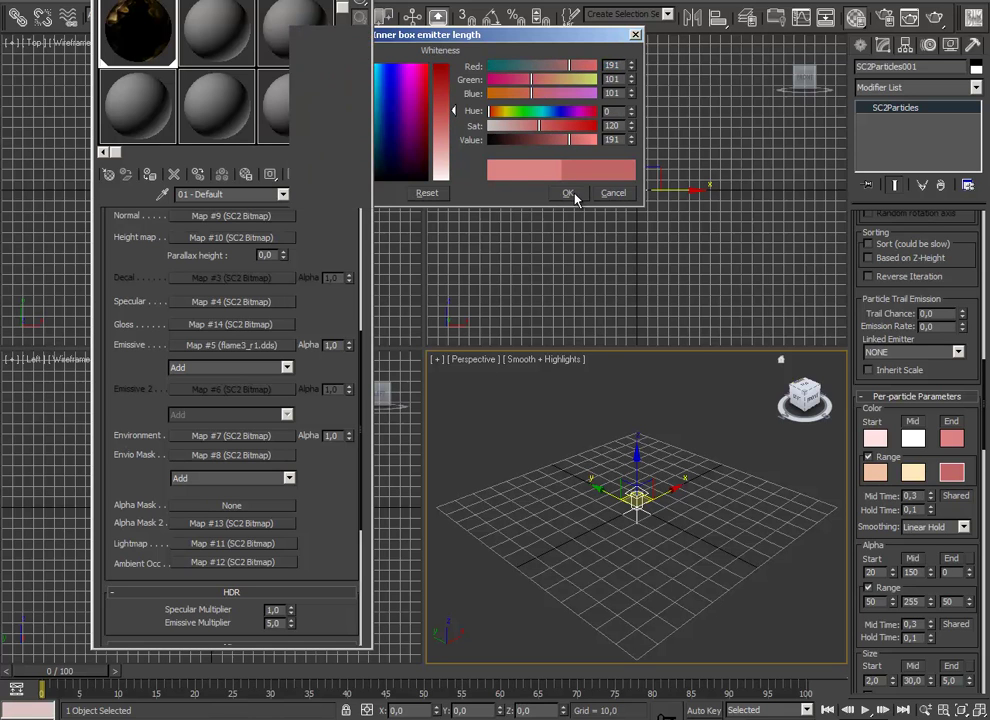
{"action": "left_click", "coordinate": [968, 8]}
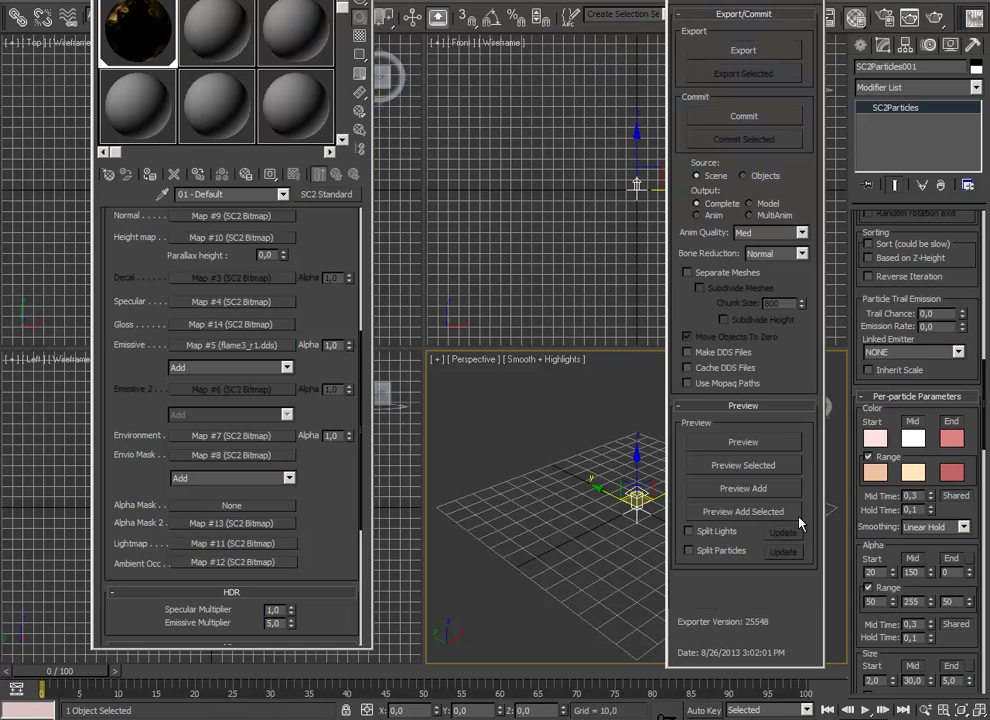
Step: Change the end colour to a stronger red, make the range's end colour a duller dark red, and preview the flame
{"action": "left_click", "coordinate": [743, 442]}
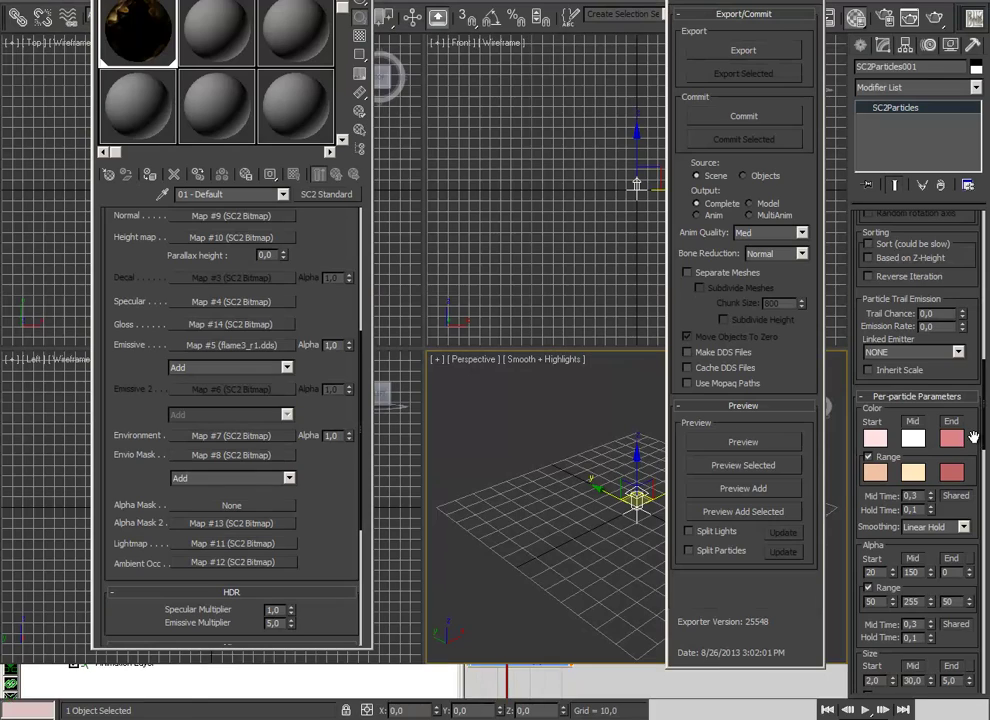
{"action": "left_click", "coordinate": [948, 440]}
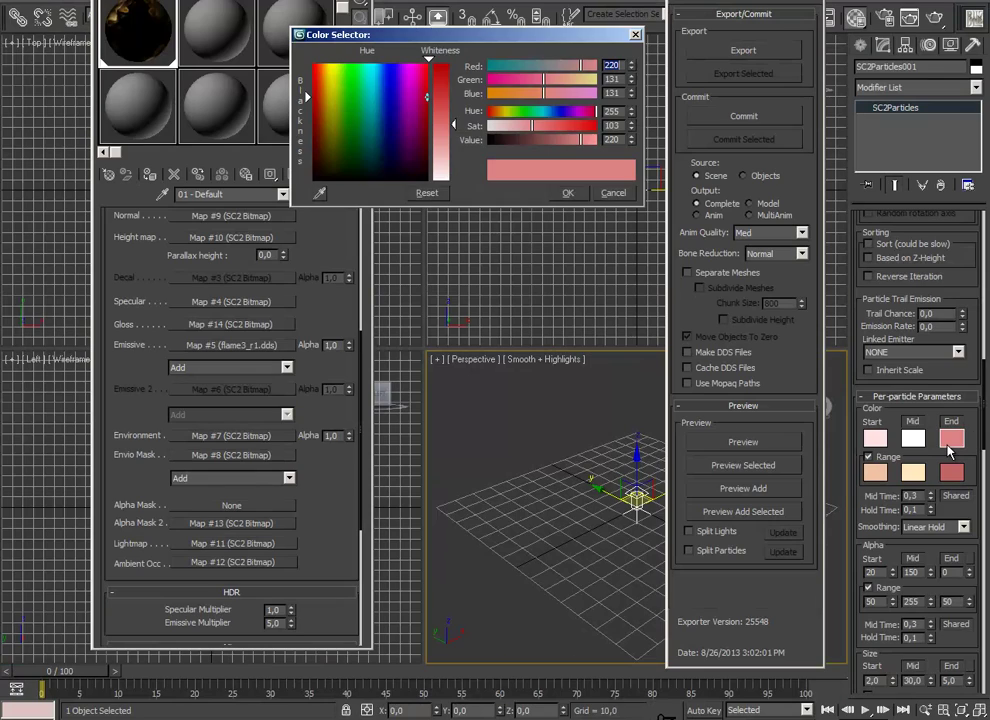
{"action": "left_click", "coordinate": [567, 193]}
{"action": "left_click", "coordinate": [952, 471]}
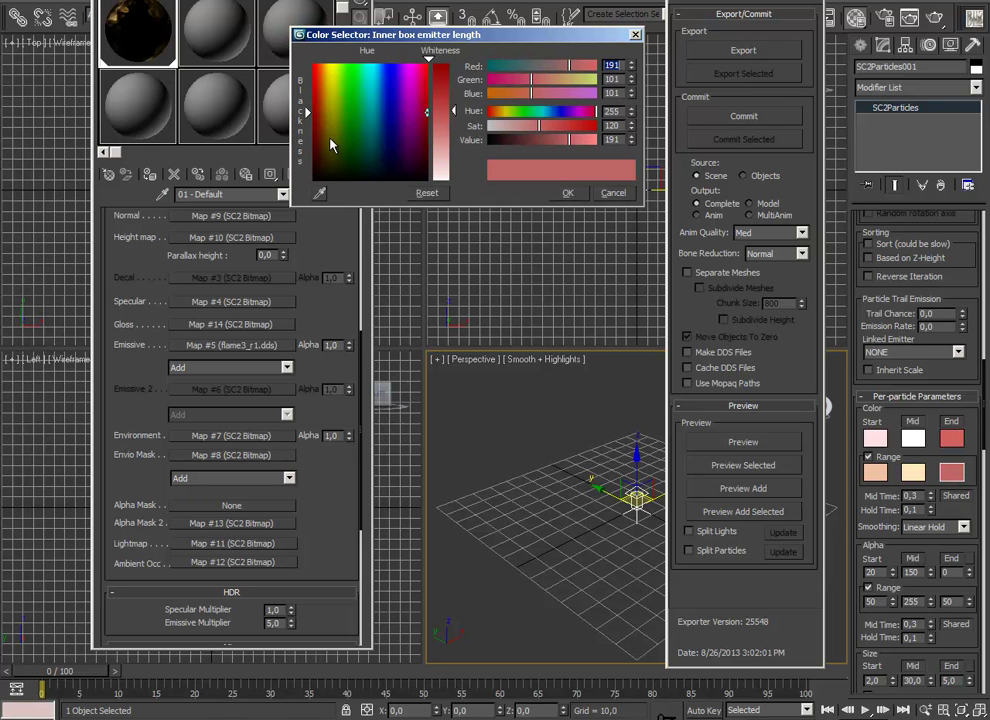
{"action": "left_click", "coordinate": [567, 193]}
{"action": "left_click", "coordinate": [743, 442]}
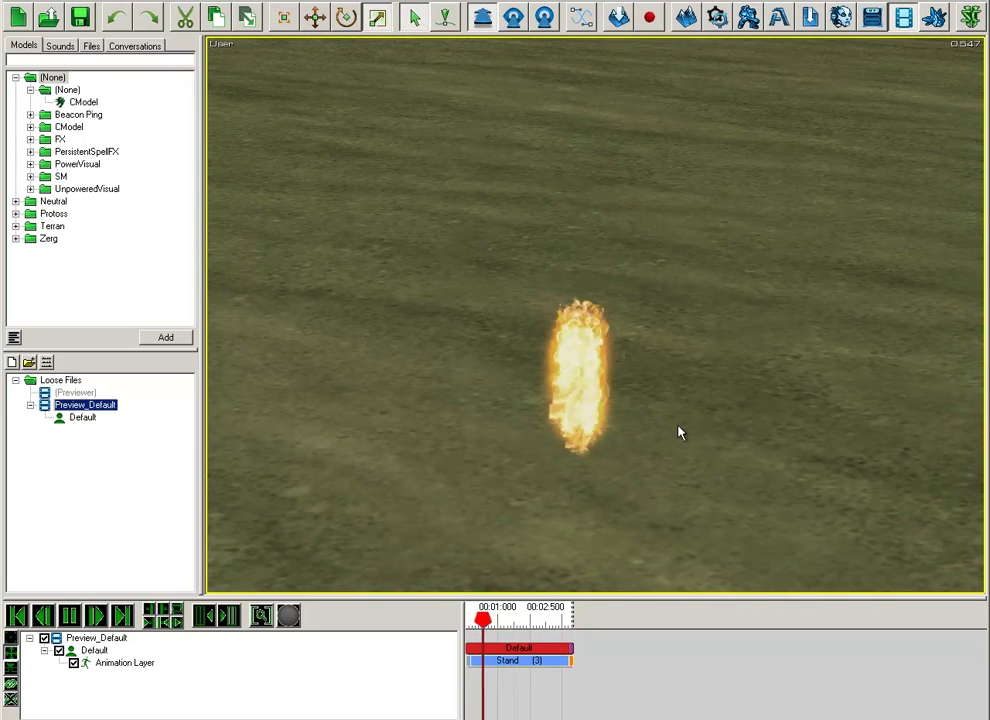
{"action": "key", "text": "space"}
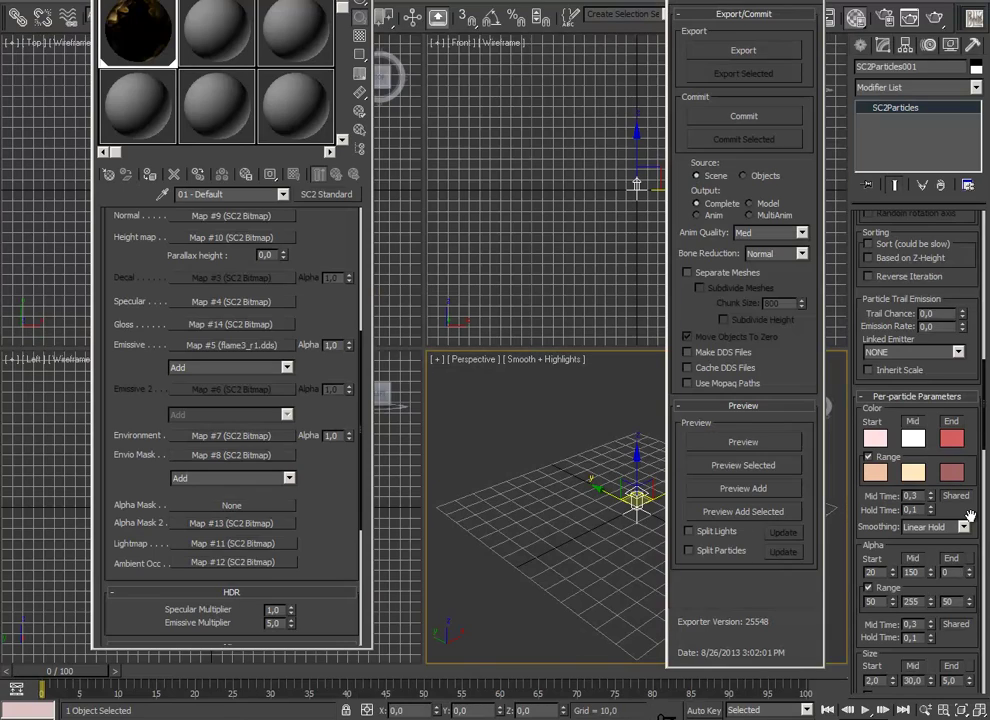
Step: Change the emitter shape from Point to Sphere and preview the effect
{"action": "left_click_drag", "start_coordinate": [968, 515], "coordinate": [968, 360]}
{"action": "middle_click_drag", "start_coordinate": [640, 520], "coordinate": [618, 520], "text": "alt"}
{"action": "key", "text": "z"}
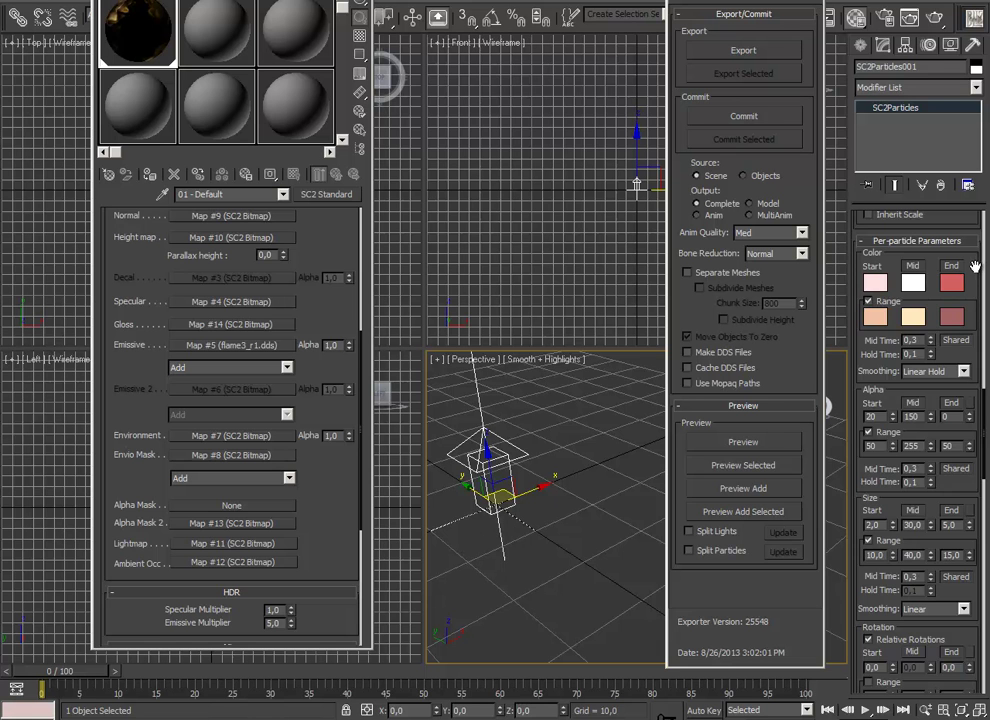
{"action": "scroll", "coordinate": [975, 265], "scroll_direction": "up", "scroll_amount": 15}
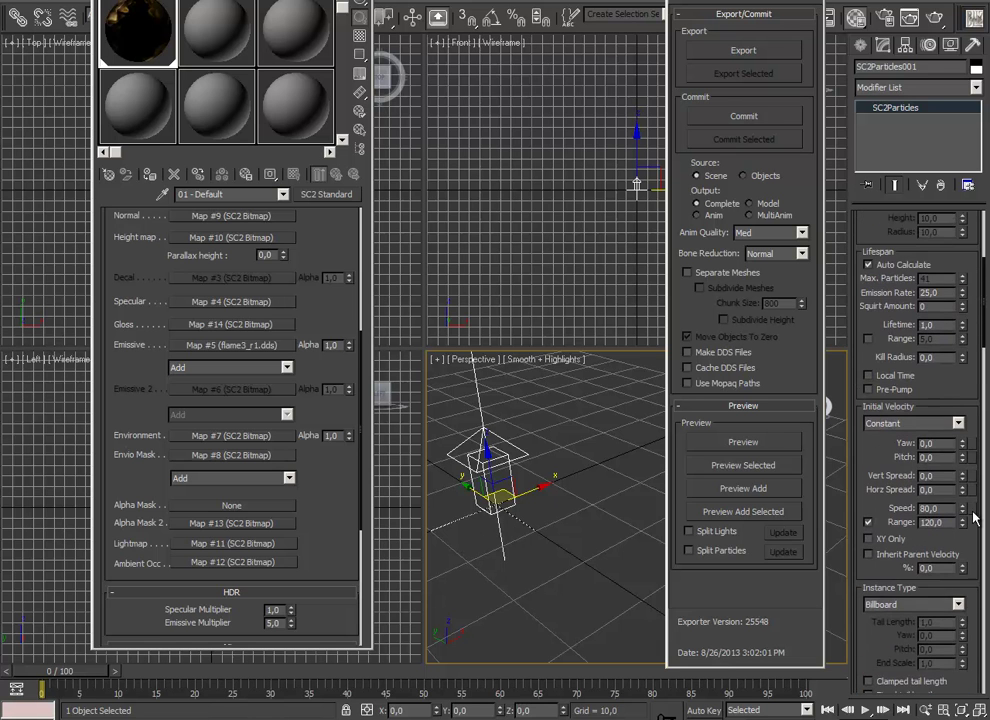
{"action": "scroll", "coordinate": [972, 228], "scroll_direction": "up", "scroll_amount": 5}
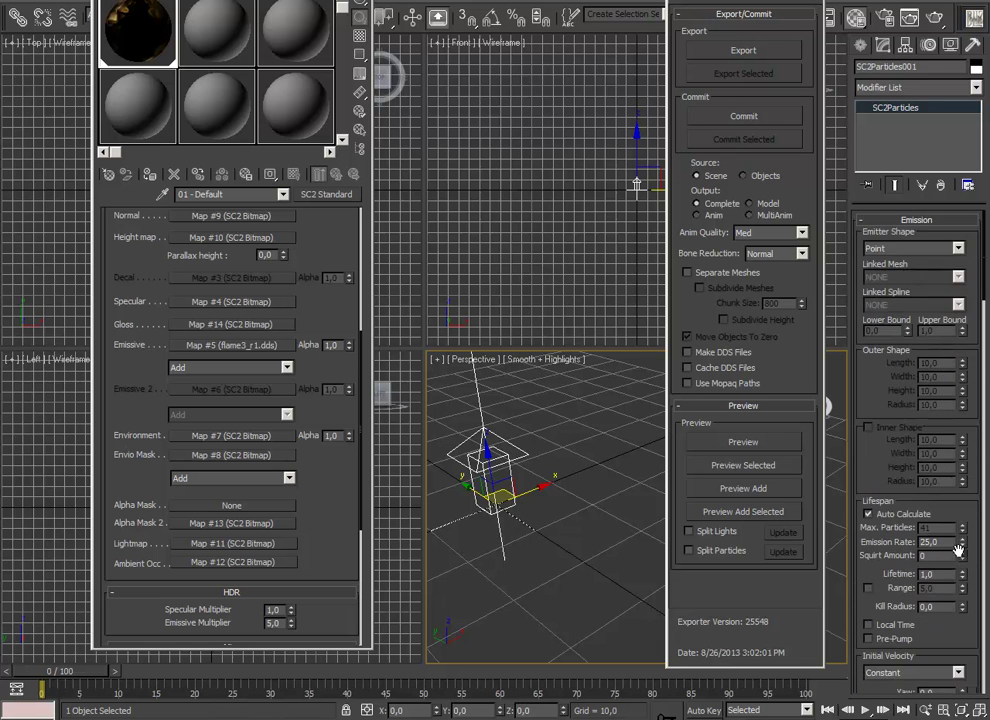
{"action": "left_click", "coordinate": [910, 246]}
{"action": "left_click", "coordinate": [889, 279]}
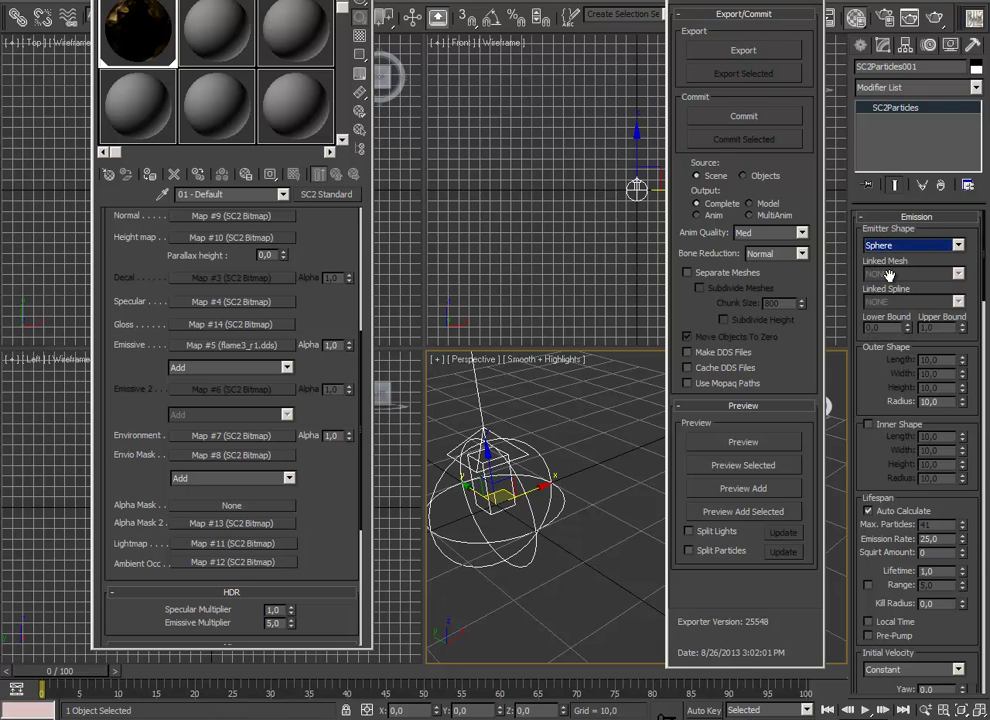
{"action": "left_click", "coordinate": [740, 442]}
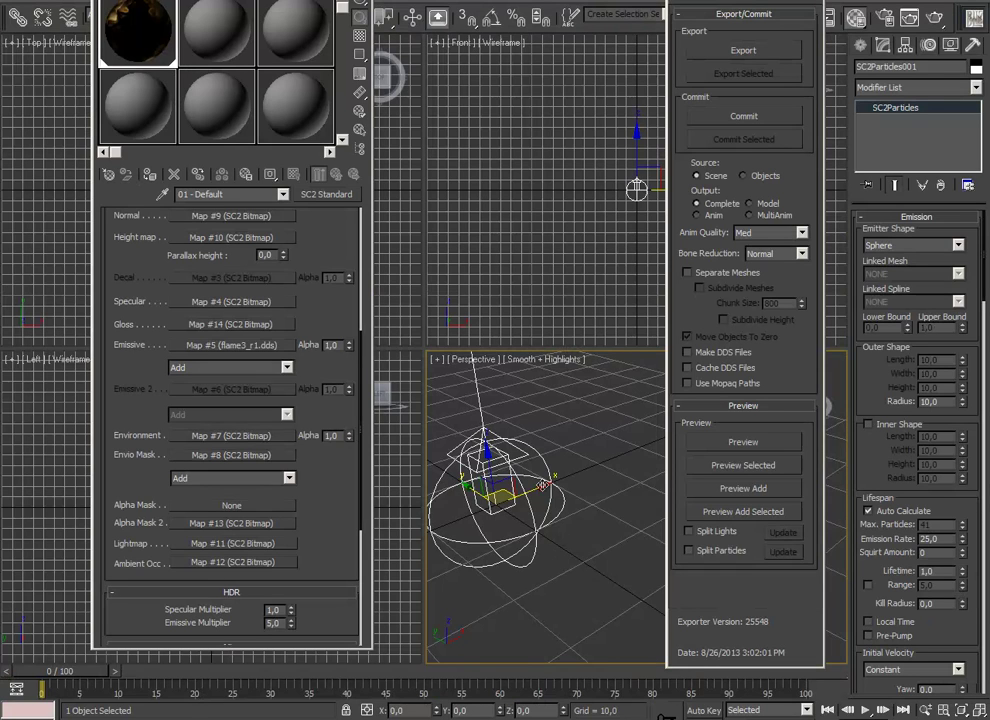
Step: Set the emission rate to 32 and the sphere emitter's outer radius to 8
{"action": "middle_click_drag", "start_coordinate": [472, 492], "coordinate": [507, 492]}
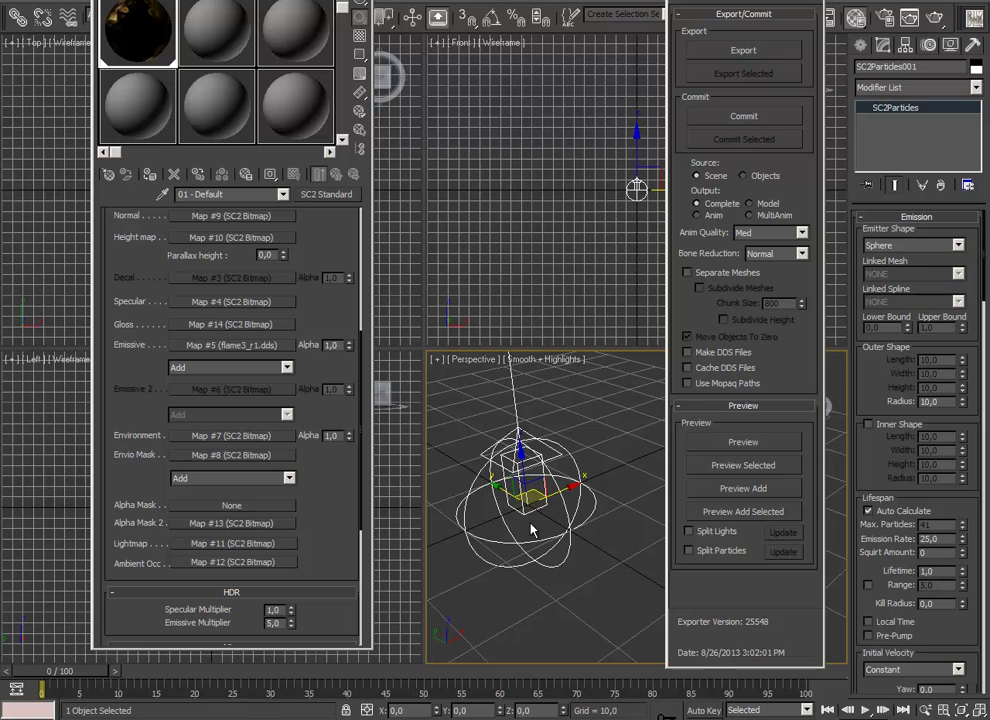
{"action": "double_click", "coordinate": [943, 535]}
{"action": "left_click_drag", "start_coordinate": [868, 457], "coordinate": [869, 591]}
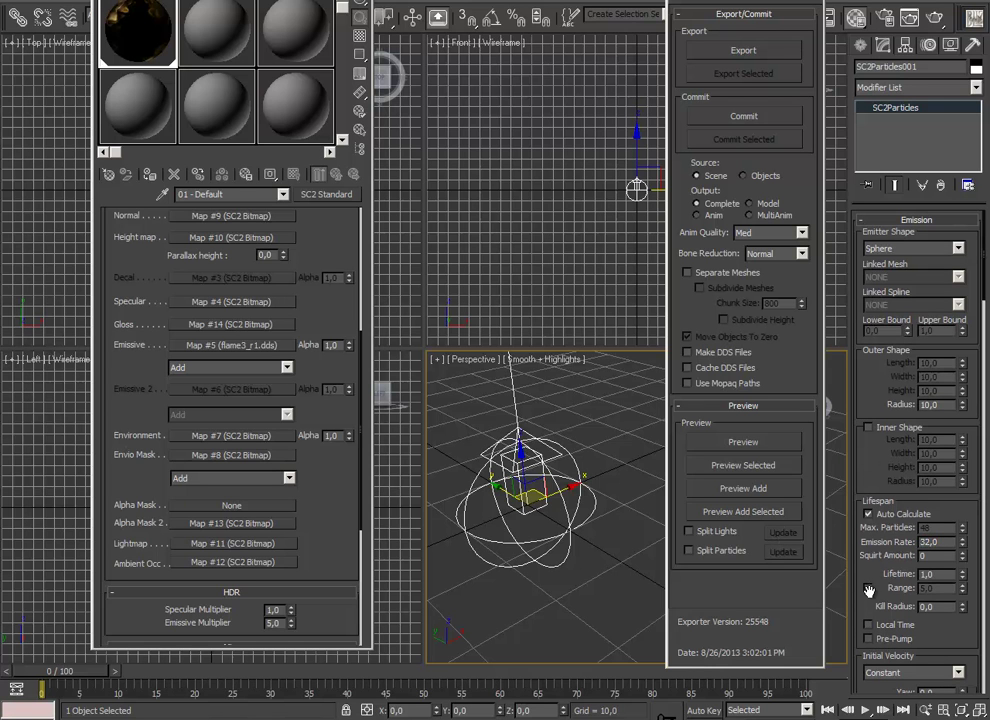
{"action": "left_click", "coordinate": [942, 402]}
{"action": "type", "text": "8"}
{"action": "key", "text": "Return"}
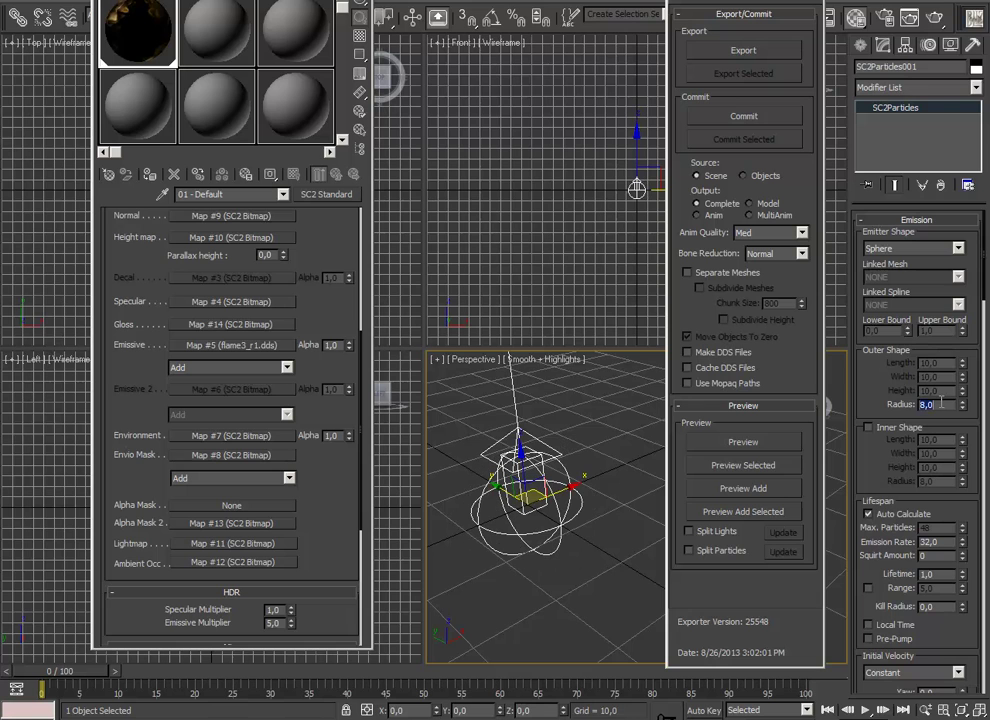
Step: Set the particle lifetime to 0.9 with a range of 1.2 and the initial speed to 70 with a range of 130
{"action": "left_click_drag", "start_coordinate": [932, 624], "coordinate": [882, 443]}
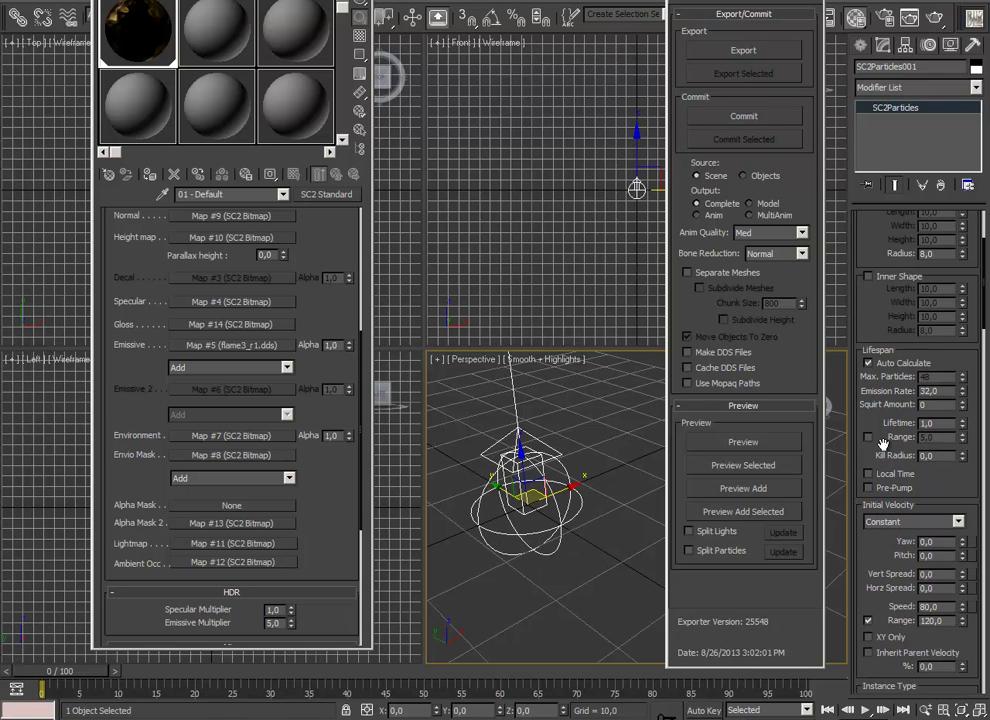
{"action": "left_click", "coordinate": [868, 437]}
{"action": "left_click", "coordinate": [933, 446]}
{"action": "left_click", "coordinate": [936, 437]}
{"action": "left_click_drag", "start_coordinate": [915, 468], "coordinate": [913, 300]}
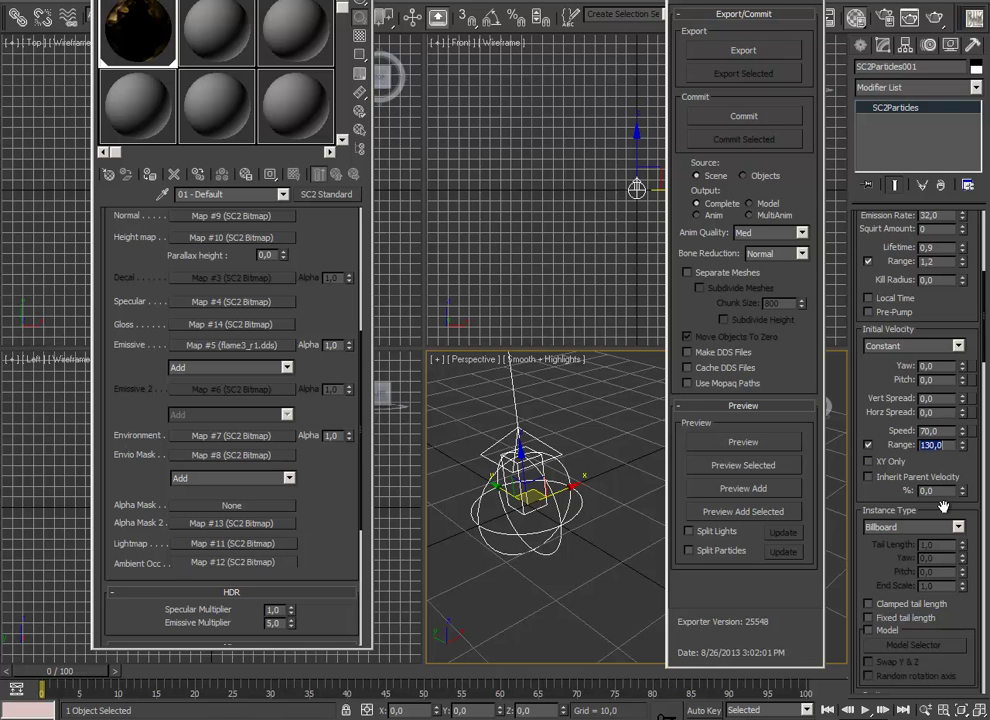
Step: Enable the rotation range and set the start rotation to vary from -180 to 180
{"action": "scroll", "coordinate": [943, 506], "scroll_direction": "down", "scroll_amount": 5}
{"action": "scroll", "coordinate": [920, 450], "scroll_direction": "down", "scroll_amount": 3}
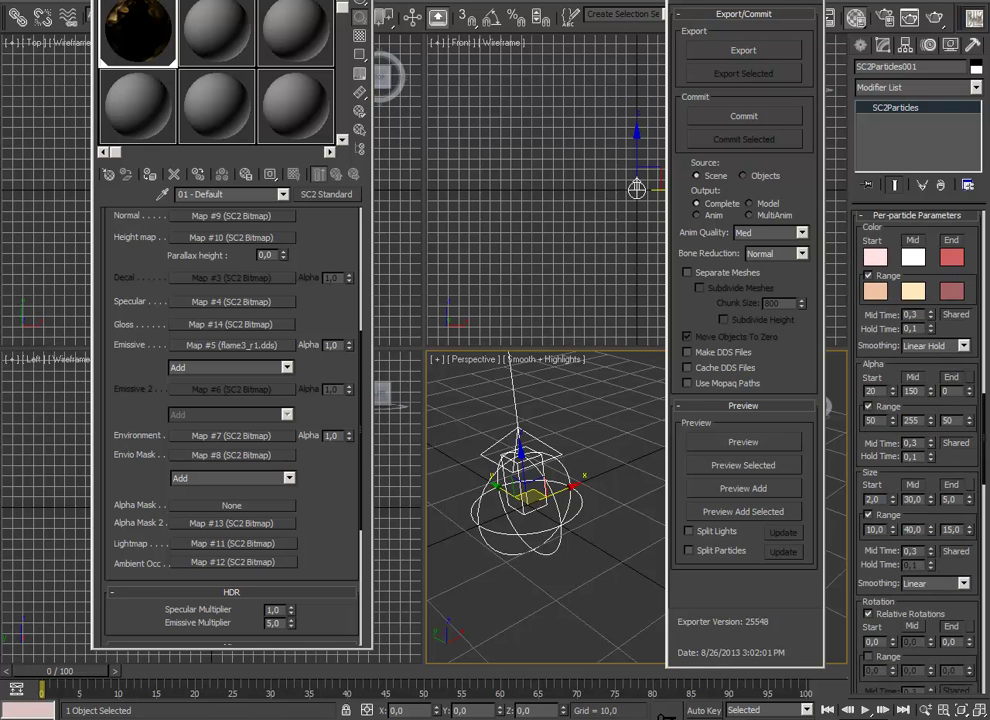
{"action": "scroll", "coordinate": [961, 460], "scroll_direction": "down", "scroll_amount": 5}
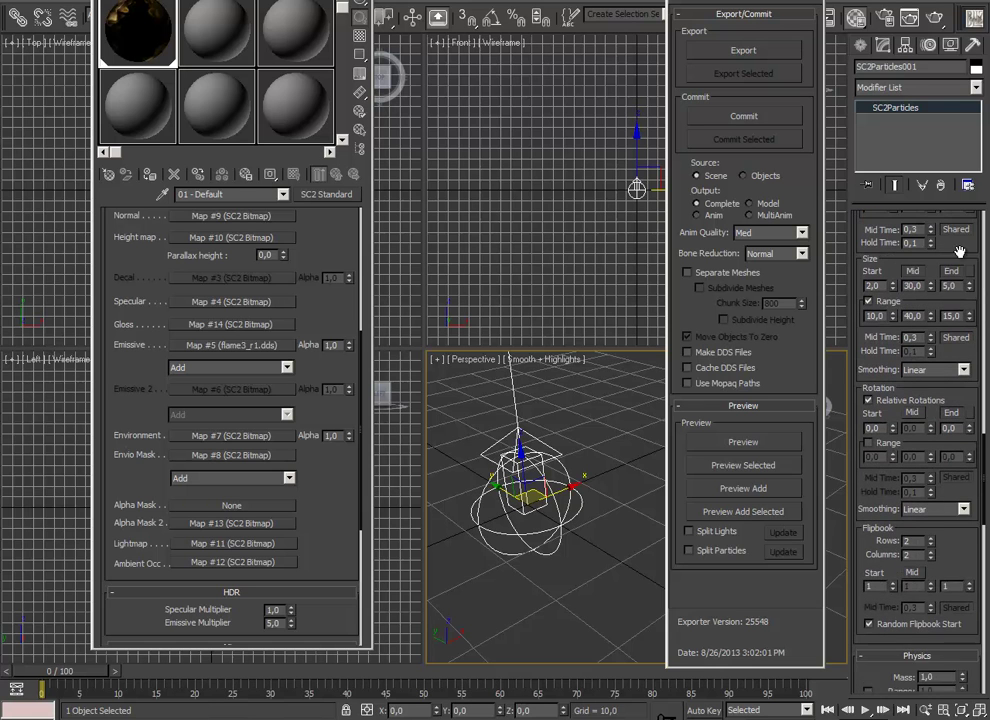
{"action": "left_click", "coordinate": [868, 431]}
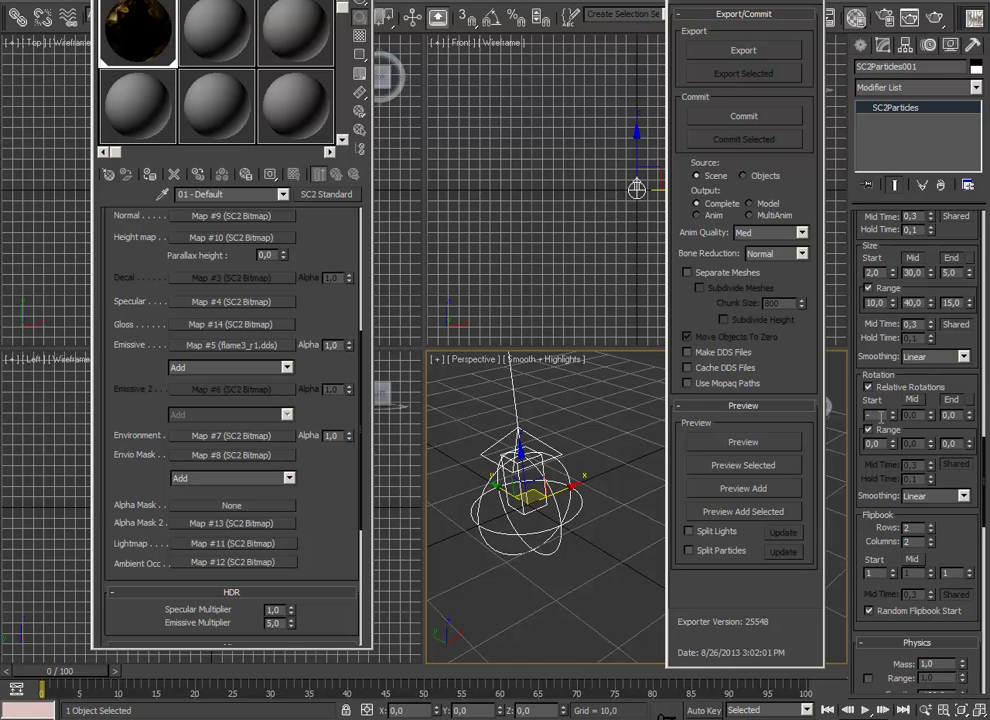
{"action": "type", "text": "-180"}
{"action": "key", "text": "Return"}
{"action": "double_click", "coordinate": [880, 444]}
{"action": "type", "text": "180"}
{"action": "key", "text": "Return"}
Step: Set the end rotation to -180 and its range value to 180
{"action": "double_click", "coordinate": [950, 415]}
{"action": "type", "text": "-180"}
{"action": "key", "text": "Return"}
{"action": "left_click", "coordinate": [955, 443]}
{"action": "scroll", "coordinate": [960, 500], "scroll_direction": "up", "scroll_amount": 3}
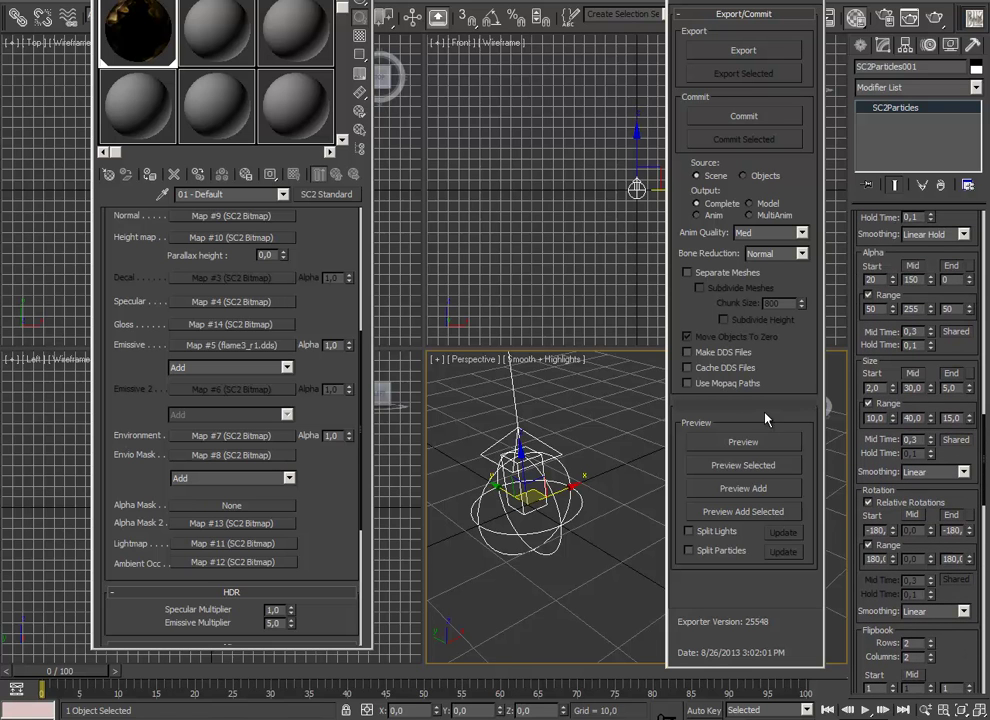
Step: Preview the rotated particles, reduce the material's emissive multiplier to 2.5, and raise the emission rate
{"action": "left_click", "coordinate": [741, 441]}
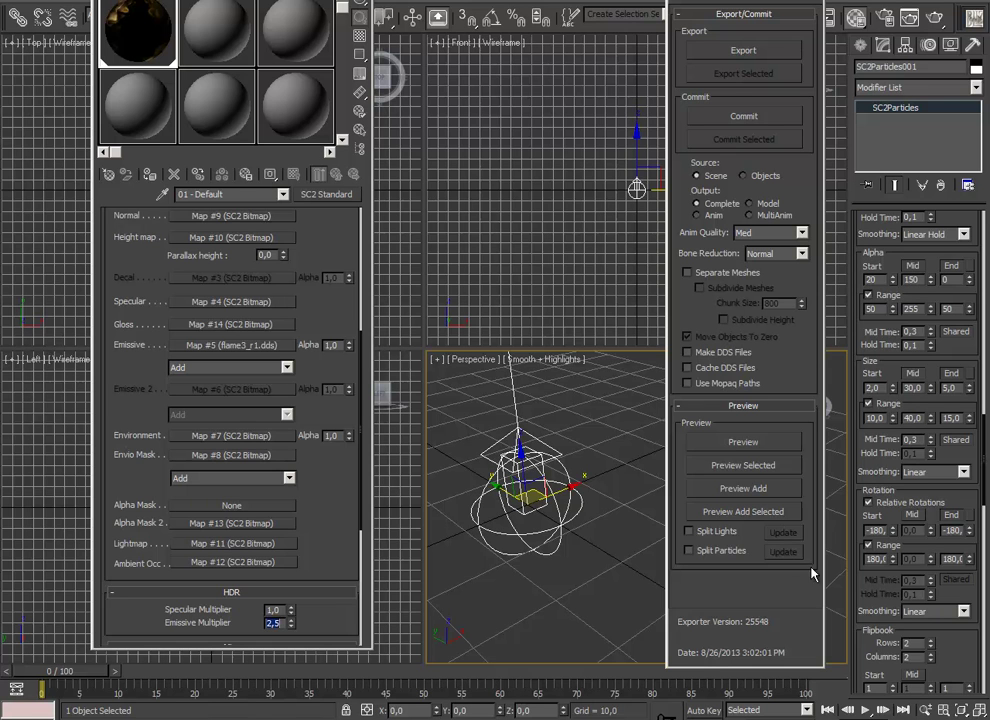
{"action": "scroll", "coordinate": [920, 450], "scroll_direction": "up", "scroll_amount": 5}
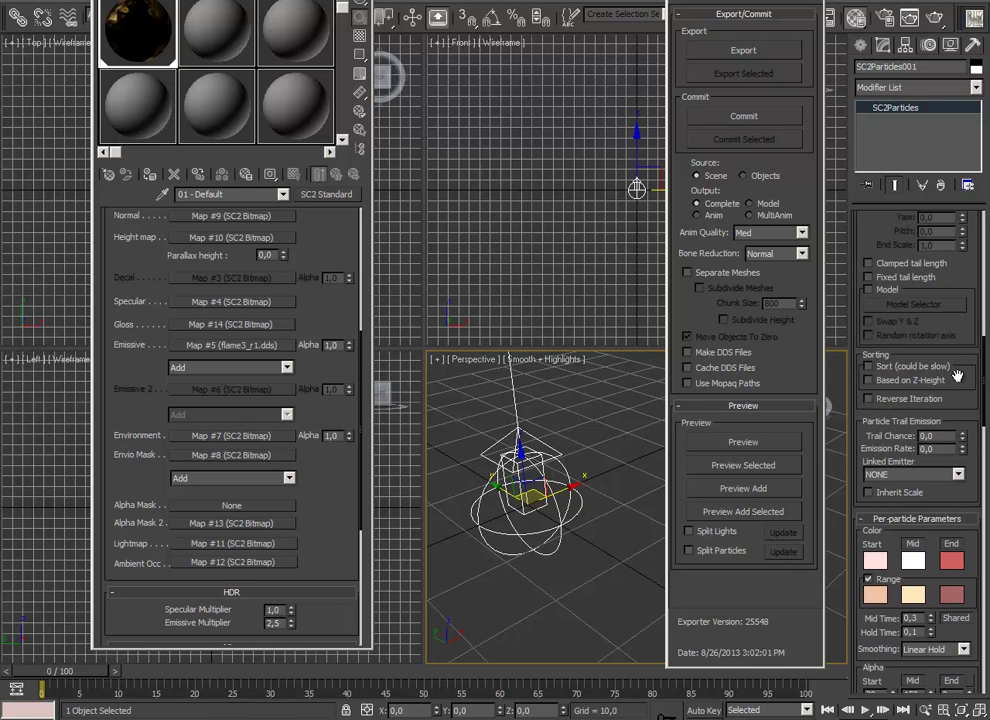
{"action": "scroll", "coordinate": [960, 420], "scroll_direction": "up", "scroll_amount": 5}
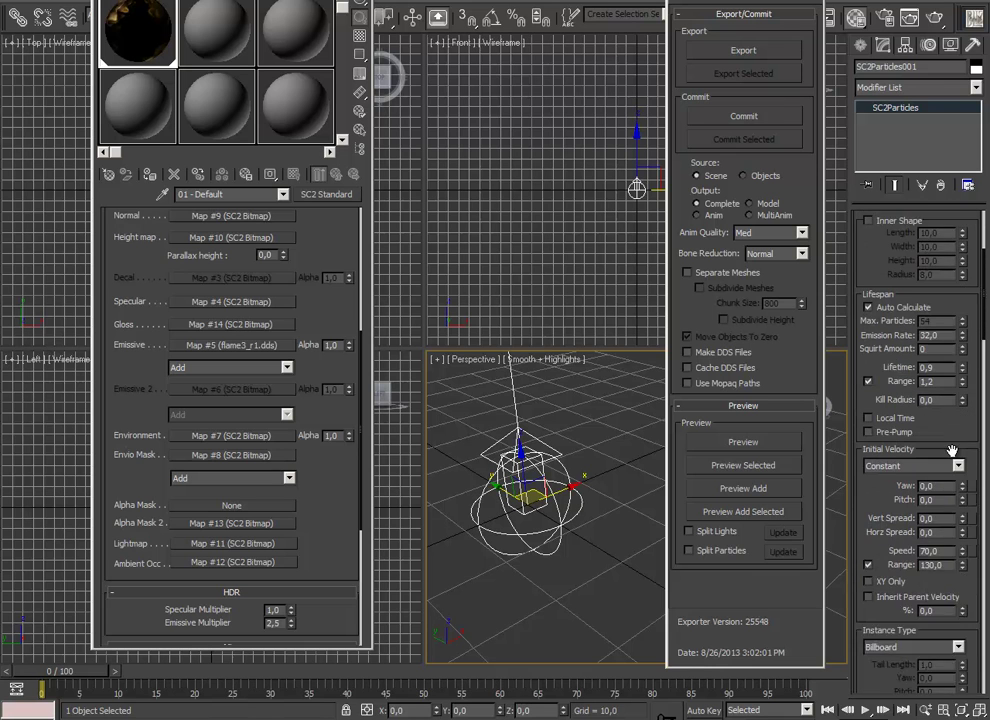
{"action": "scroll", "coordinate": [952, 451], "scroll_direction": "up", "scroll_amount": 2}
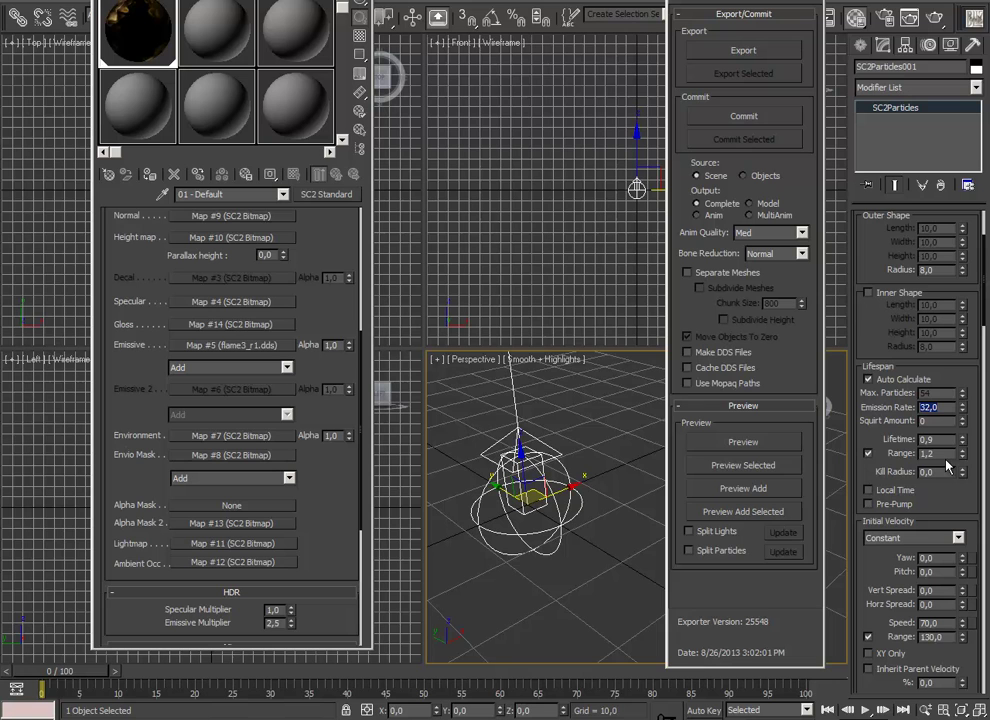
{"action": "type", "text": "4"}
{"action": "key", "text": "Return"}
Step: Preview the updated flame and examine its shape and brightness up close from different angles
{"action": "left_click", "coordinate": [744, 443]}
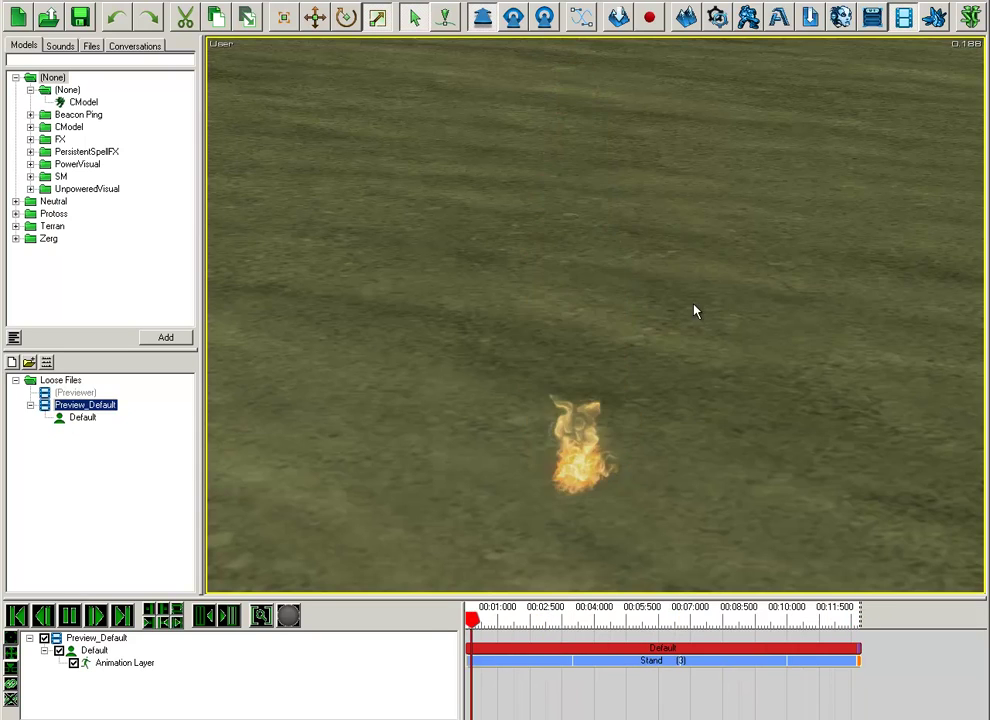
{"action": "middle_click_drag", "start_coordinate": [723, 592], "coordinate": [720, 429]}
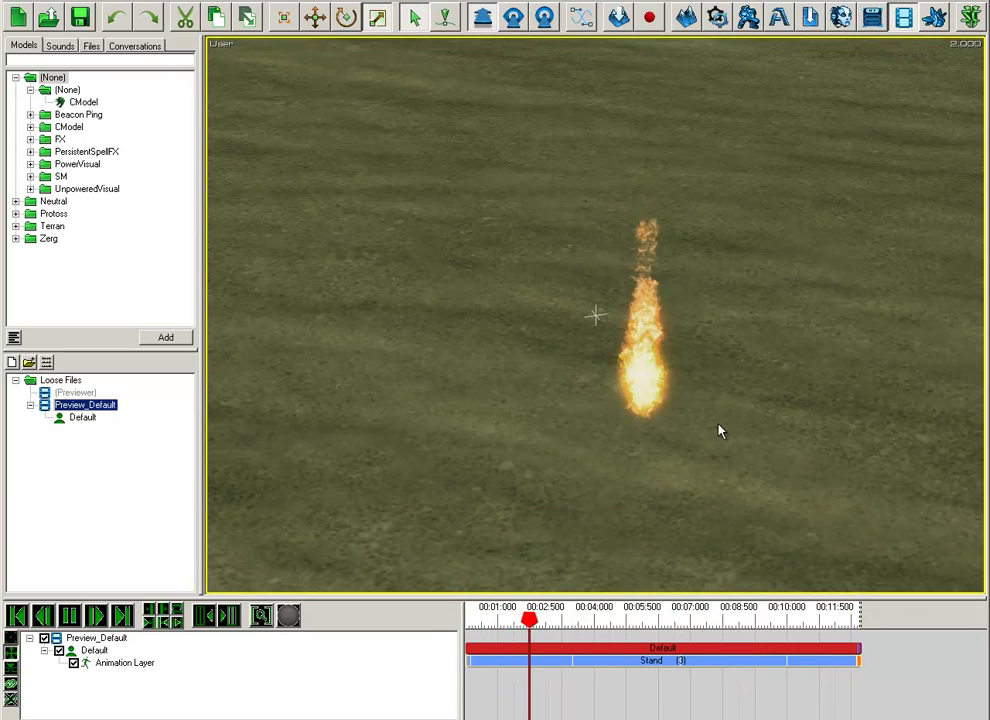
{"action": "middle_click_drag", "start_coordinate": [780, 457], "coordinate": [628, 422]}
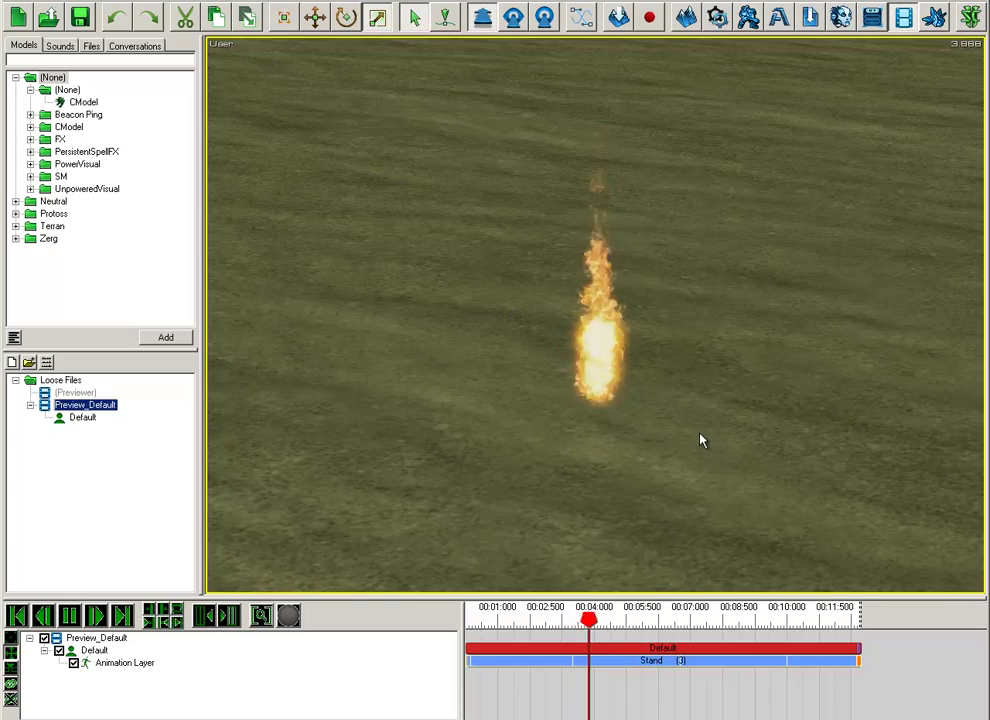
{"action": "key", "text": "ctrl+shift+c"}
{"action": "middle_click_drag", "start_coordinate": [672, 497], "coordinate": [749, 175]}
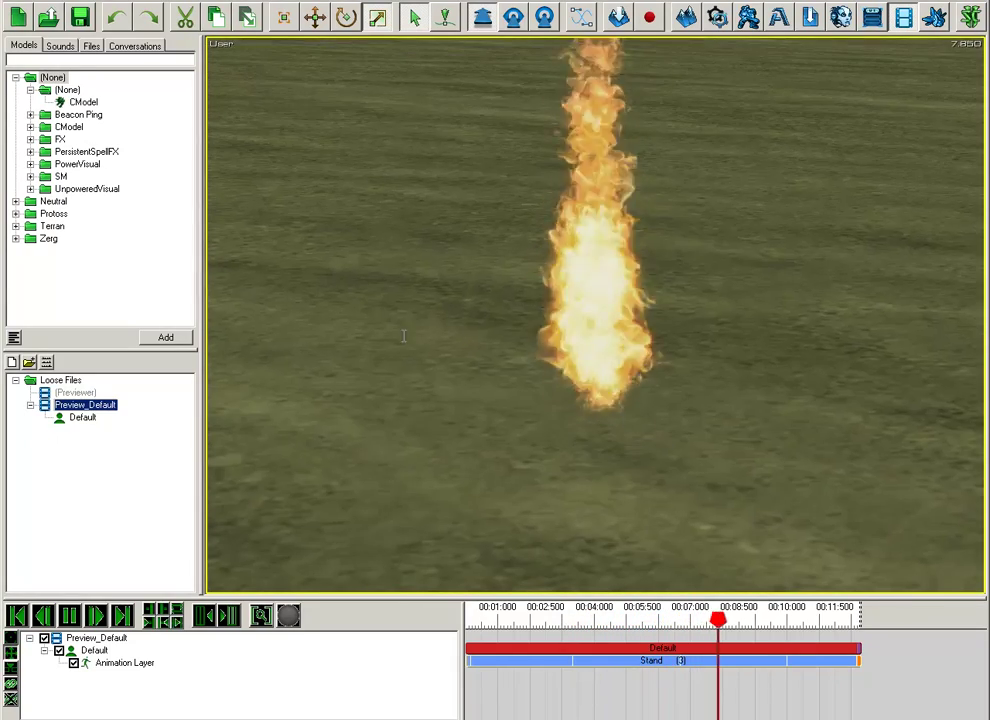
Step: Search the models for "marine" and add the Terran Marine unit to the preview scene
{"action": "type", "text": "marine"}
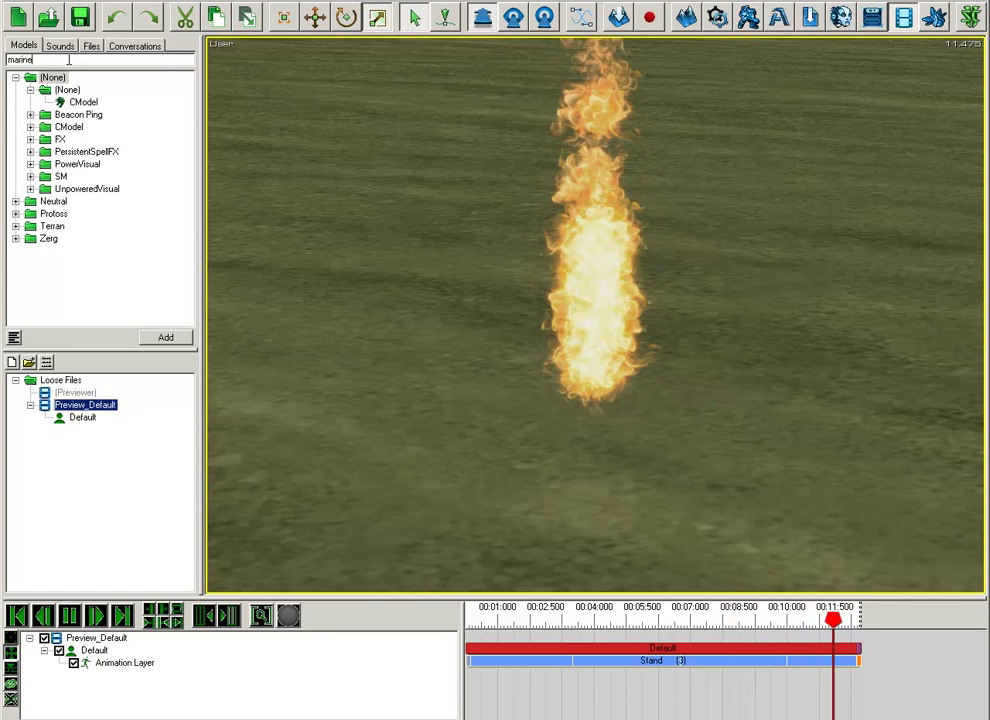
{"action": "left_click", "coordinate": [15, 127]}
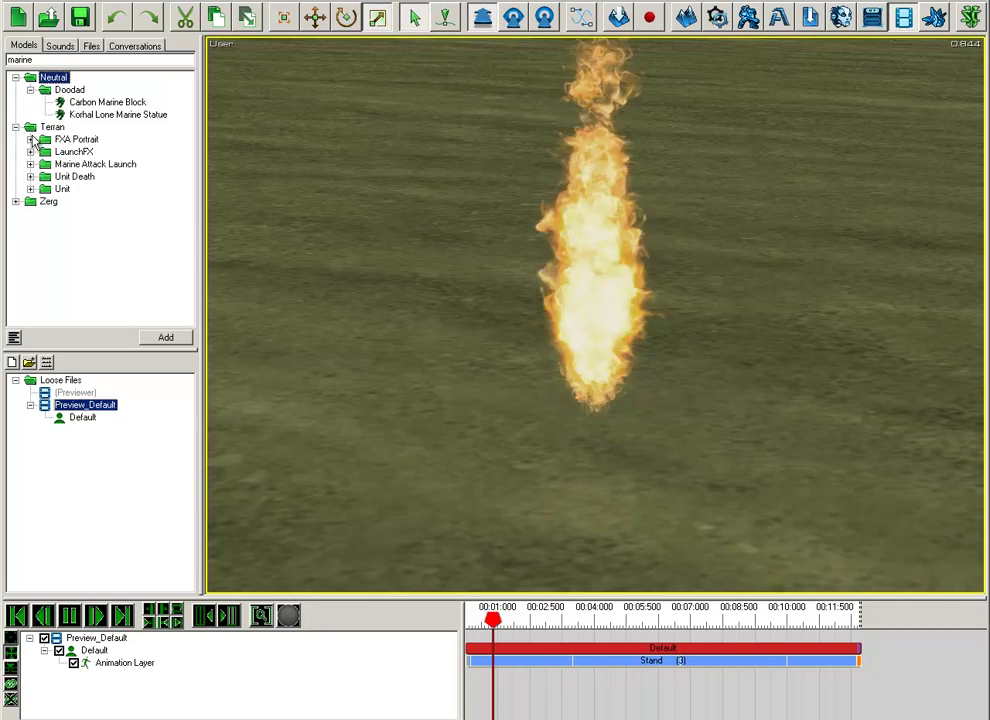
{"action": "left_click", "coordinate": [30, 189]}
{"action": "double_click", "coordinate": [82, 202]}
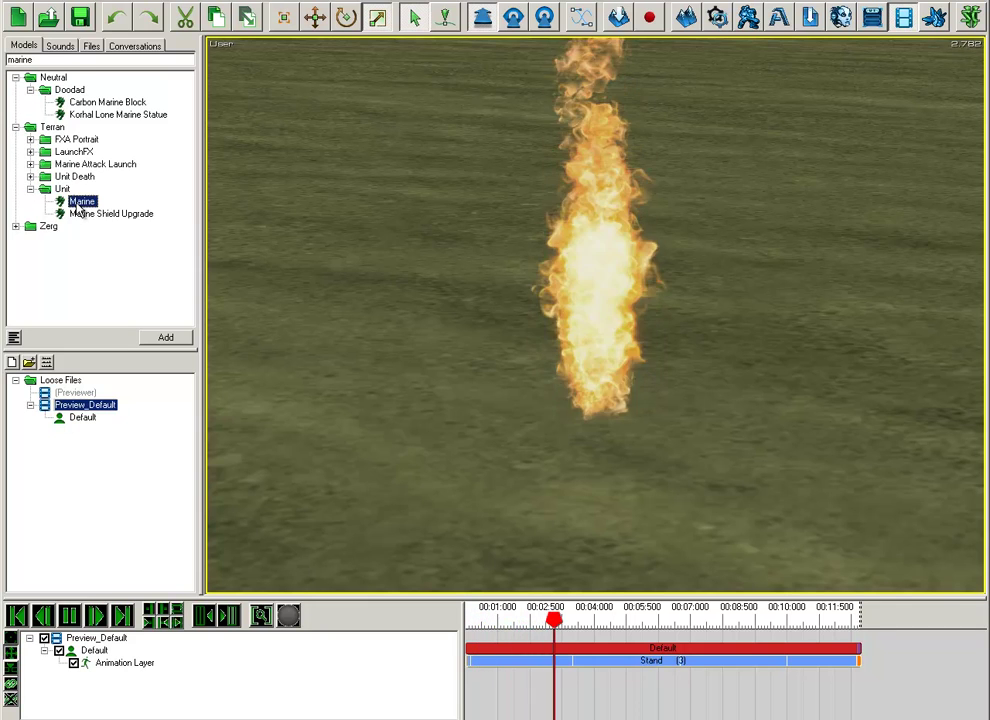
{"action": "left_click", "coordinate": [648, 167]}
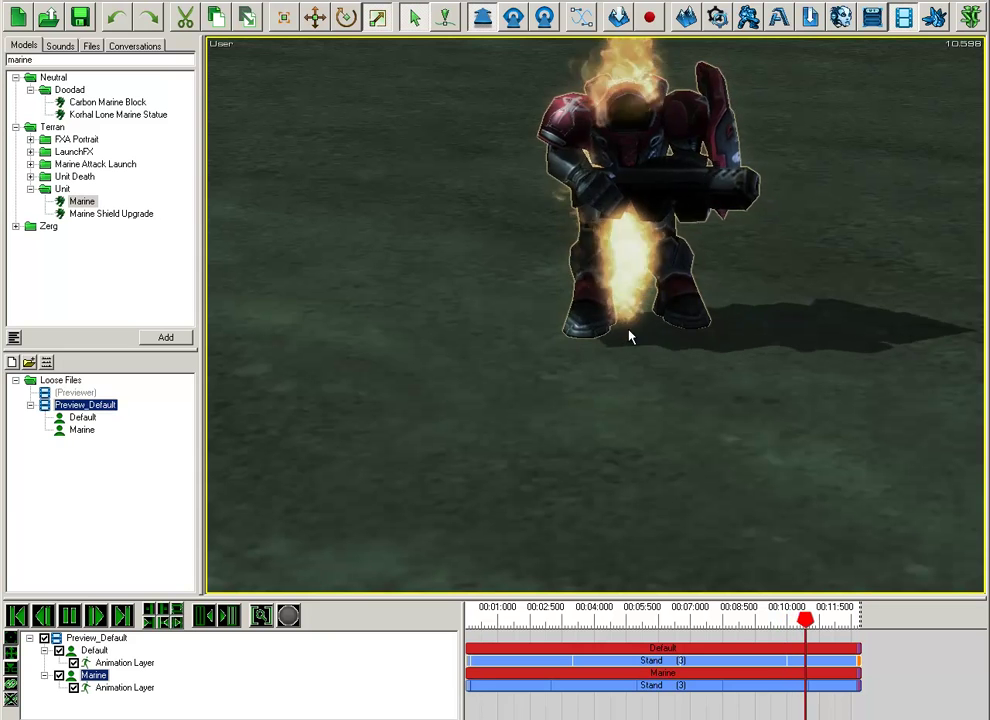
Step: Scale the marine down inside the flame and examine their relative proportions with playback running
{"action": "left_click", "coordinate": [630, 290]}
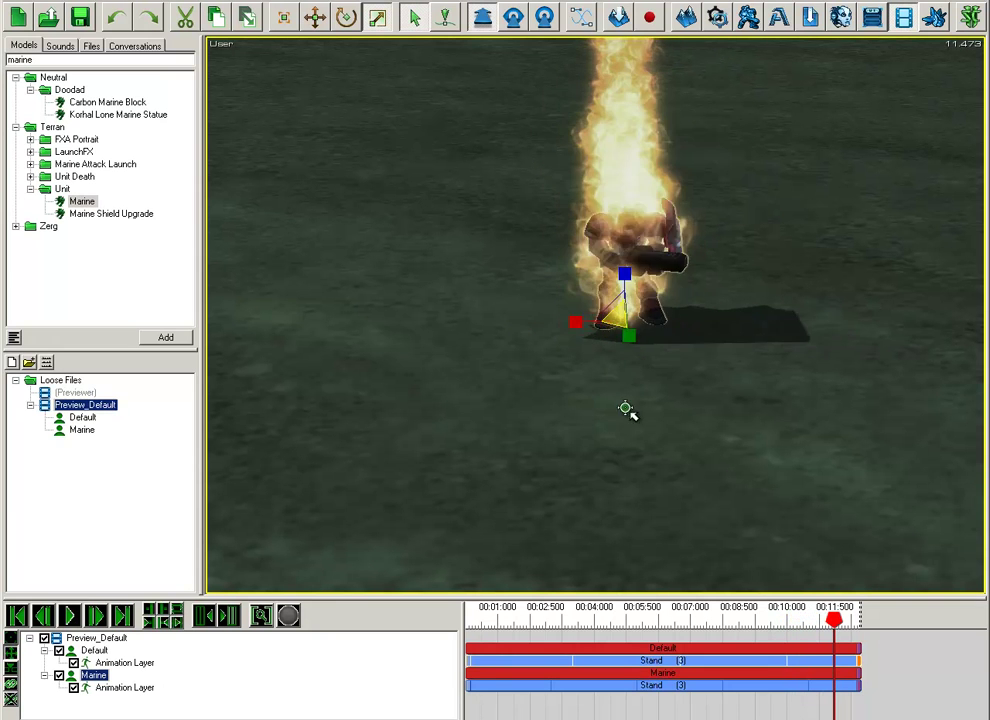
{"action": "key", "text": "space"}
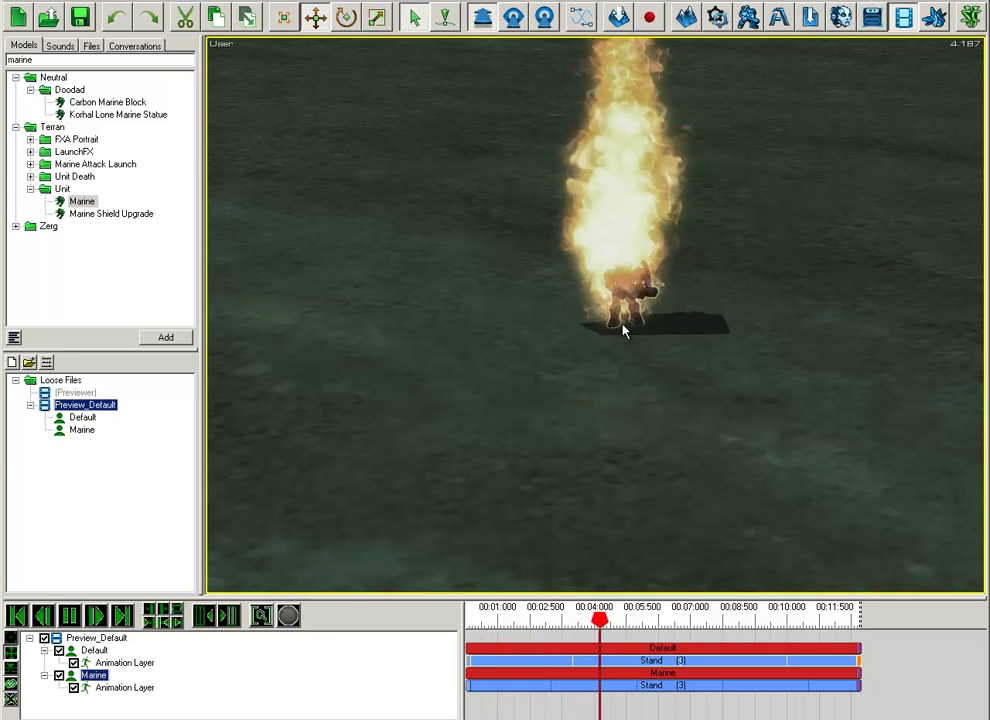
{"action": "mouse_move", "coordinate": [660, 308]}
{"action": "middle_mouse_down"}
{"action": "mouse_move", "coordinate": [718, 402]}
{"action": "mouse_move", "coordinate": [824, 409]}
{"action": "mouse_move", "coordinate": [700, 347]}
{"action": "mouse_move", "coordinate": [654, 418]}
{"action": "mouse_move", "coordinate": [647, 300]}
{"action": "mouse_move", "coordinate": [612, 281]}
{"action": "mouse_move", "coordinate": [597, 376]}
{"action": "mouse_move", "coordinate": [617, 338]}
{"action": "middle_mouse_up"}
{"action": "scroll", "coordinate": [620, 327], "scroll_direction": "down", "scroll_amount": 3}
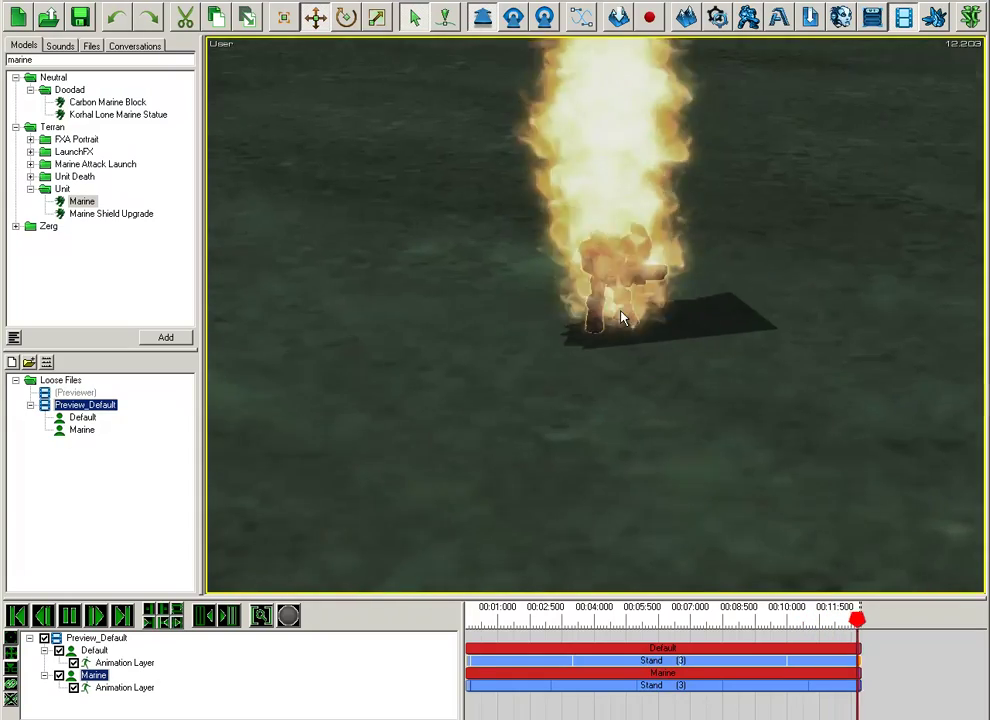
{"action": "scroll", "coordinate": [605, 340], "scroll_direction": "up", "scroll_amount": 4}
{"action": "scroll", "coordinate": [587, 355], "scroll_direction": "down", "scroll_amount": 3}
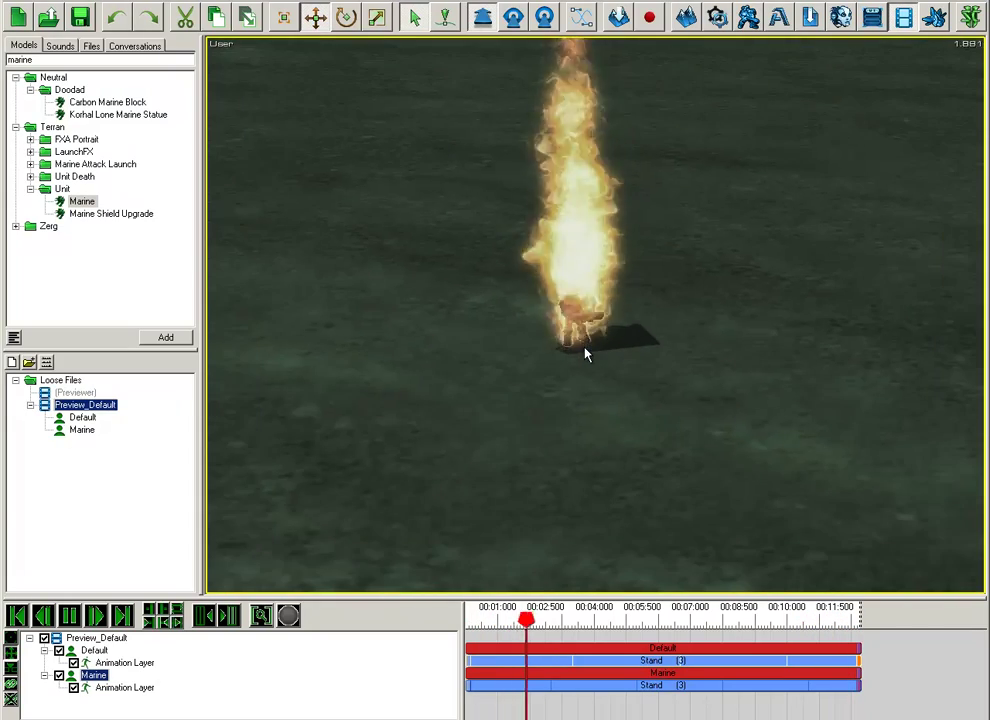
Step: Examine the burning marine at close range and from farther away while the animation plays
{"action": "scroll", "coordinate": [605, 354], "scroll_direction": "up", "scroll_amount": 5}
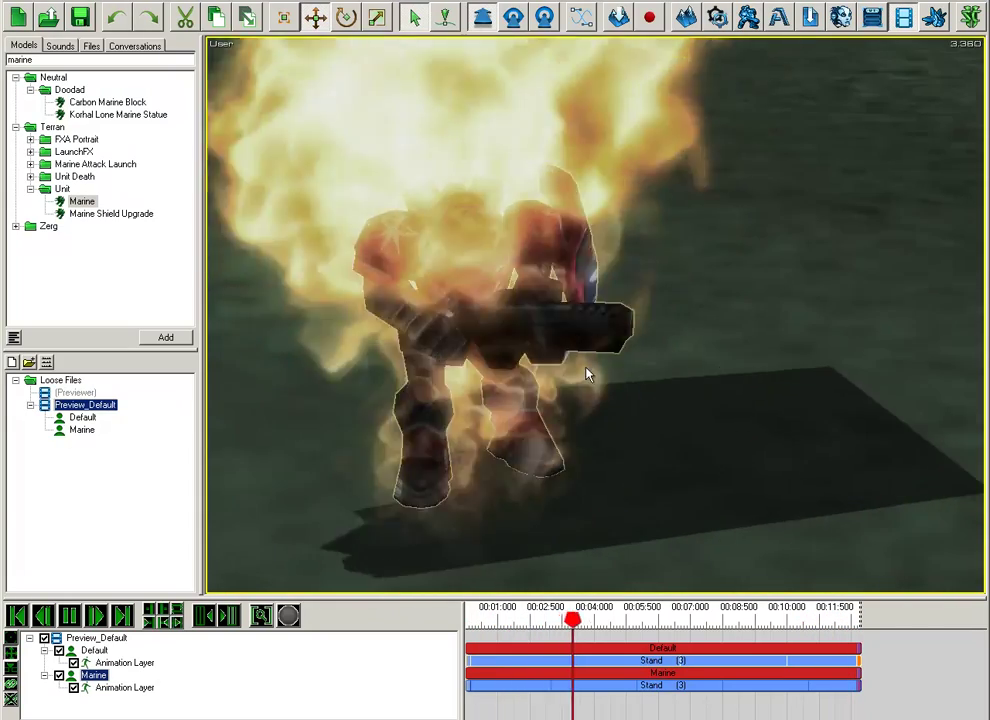
{"action": "scroll", "coordinate": [587, 374], "scroll_direction": "down", "scroll_amount": 3}
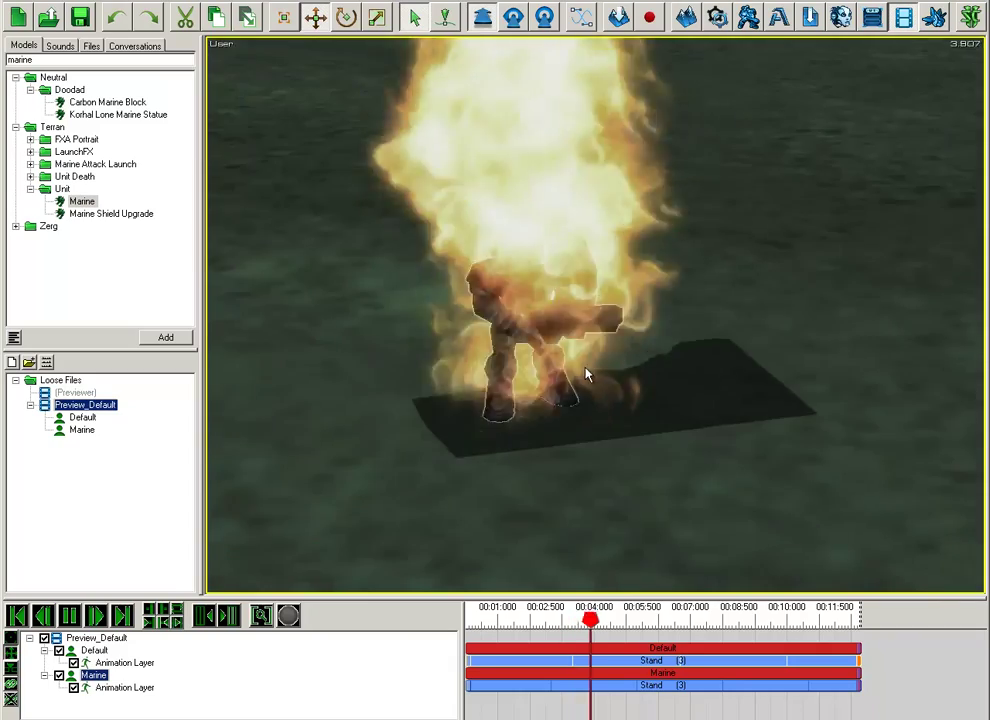
{"action": "scroll", "coordinate": [585, 375], "scroll_direction": "up", "scroll_amount": 6}
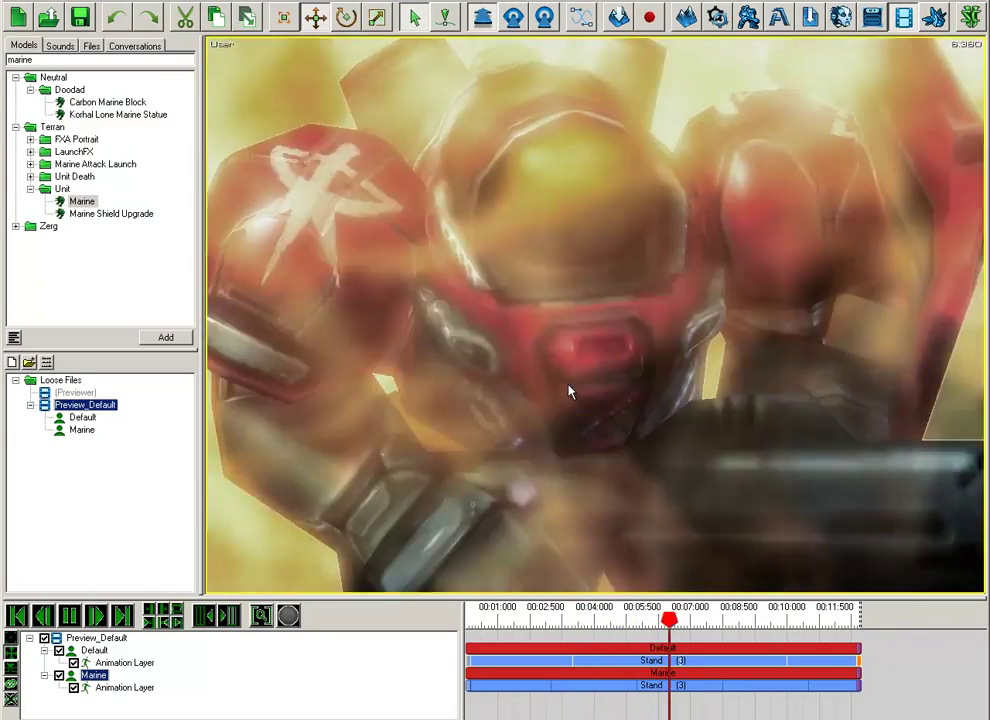
{"action": "scroll", "coordinate": [568, 340], "scroll_direction": "up", "scroll_amount": 4}
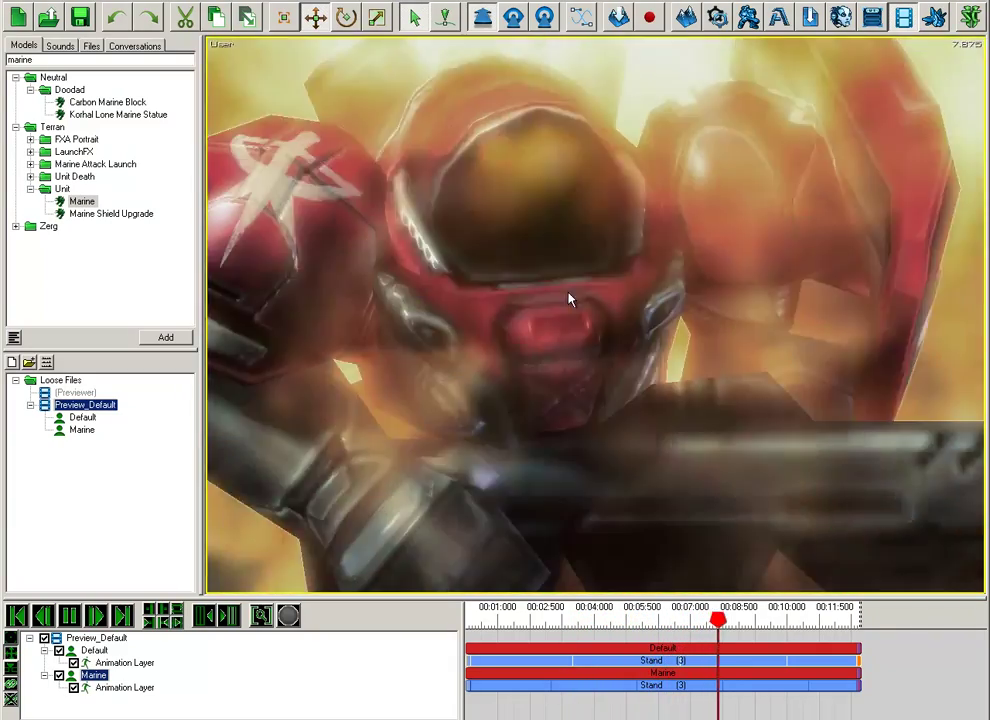
{"action": "scroll", "coordinate": [567, 340], "scroll_direction": "down", "scroll_amount": 7}
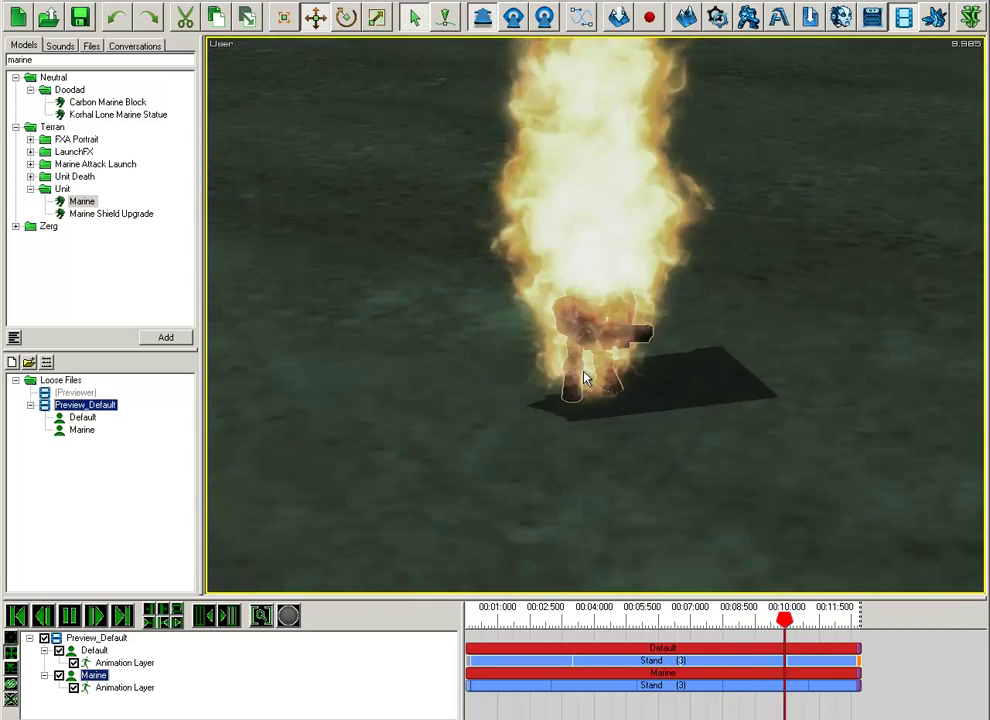
{"action": "scroll", "coordinate": [590, 392], "scroll_direction": "down", "scroll_amount": 6}
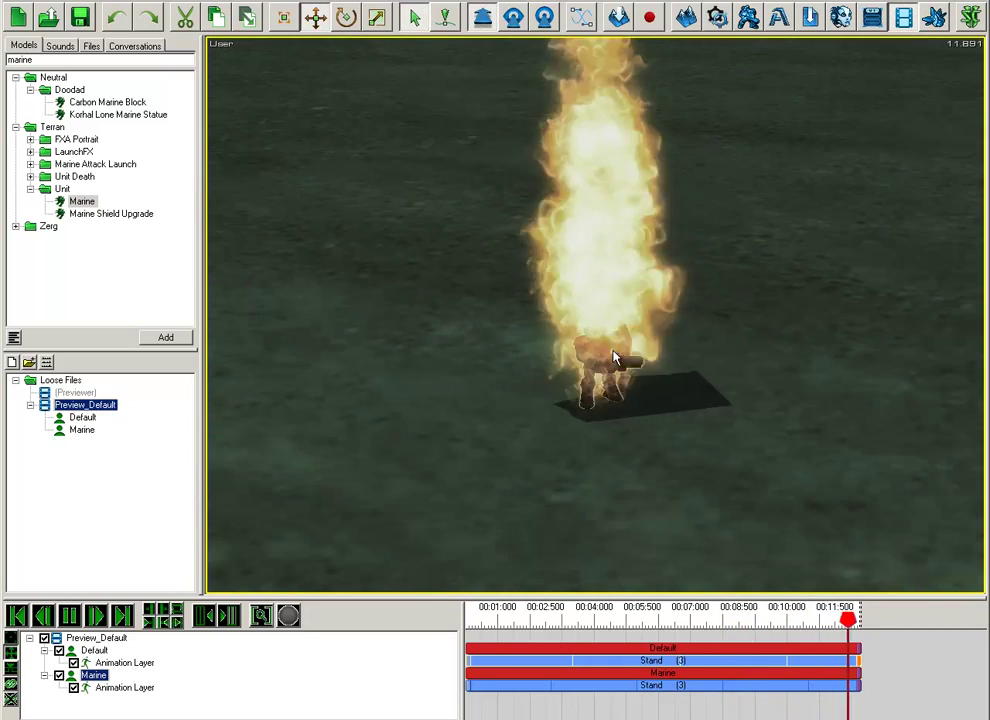
{"action": "left_click", "coordinate": [648, 387]}
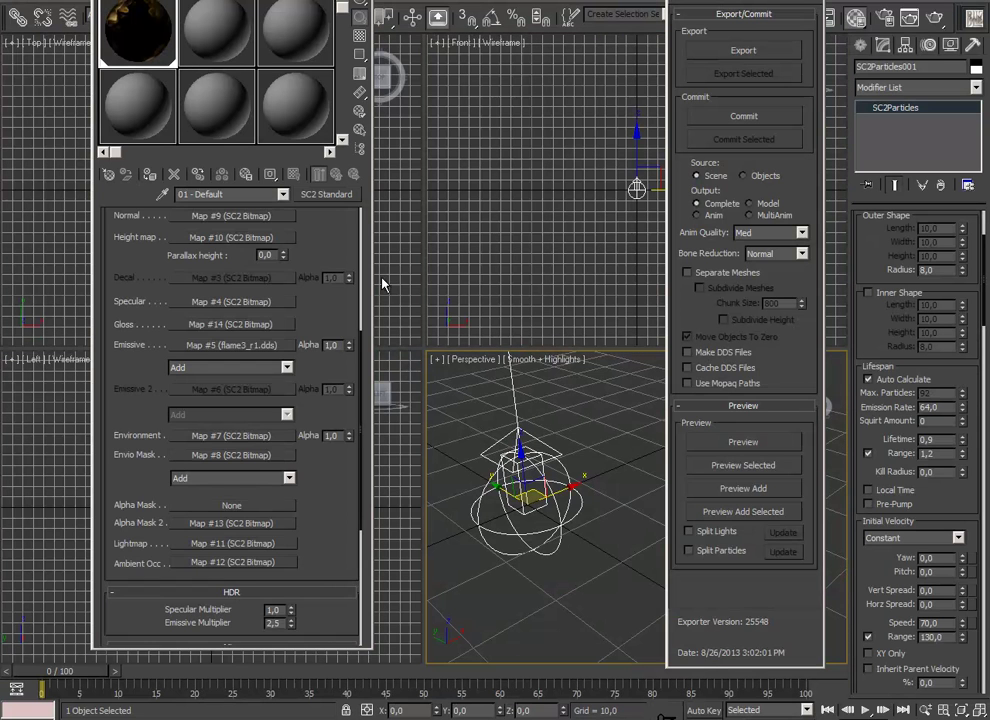
Step: In 3ds Max, make the flame material unlit, disable receiving and casting shadows, and preview the effect
{"action": "scroll", "coordinate": [330, 450], "scroll_direction": "up", "scroll_amount": 10}
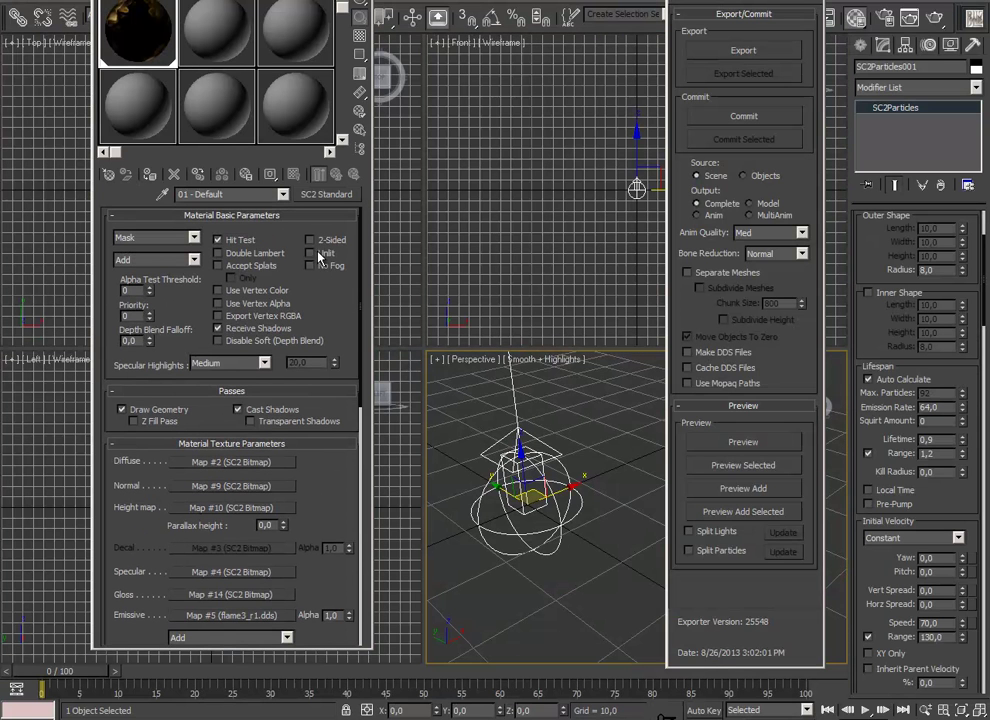
{"action": "left_click", "coordinate": [217, 328]}
{"action": "left_click", "coordinate": [239, 410]}
{"action": "left_click", "coordinate": [757, 443]}
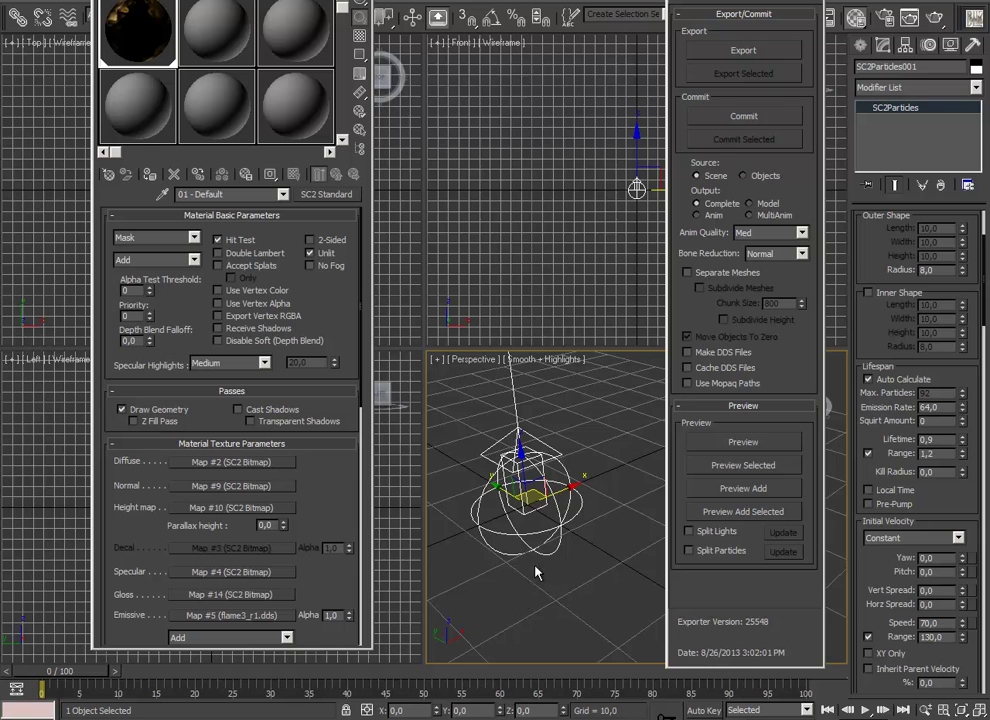
{"action": "middle_click_drag", "start_coordinate": [536, 572], "coordinate": [548, 558]}
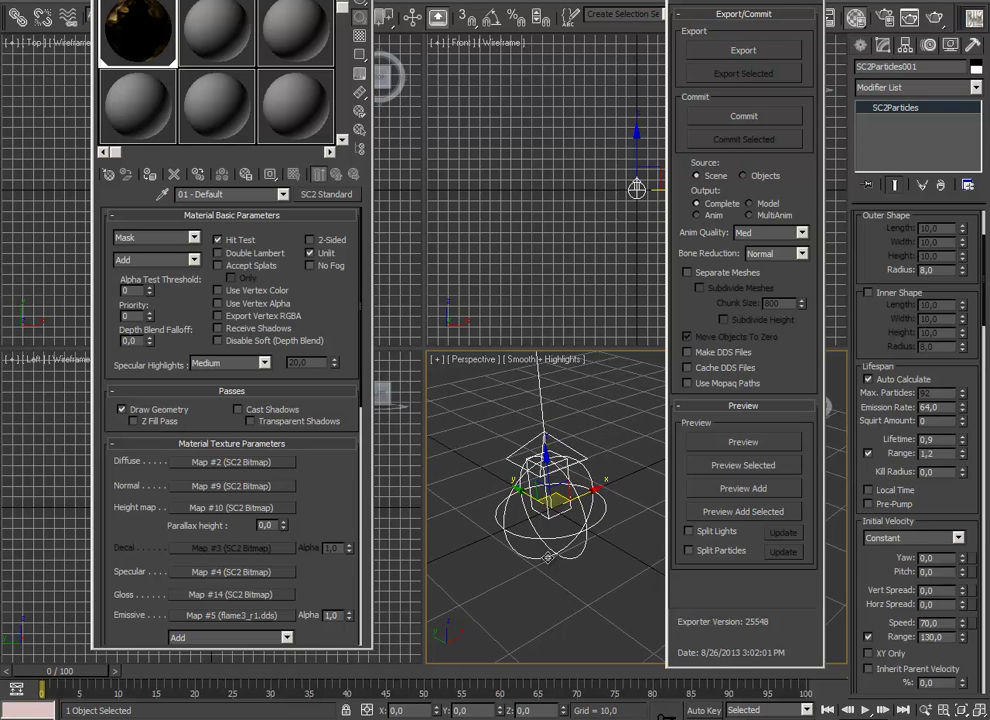
{"action": "middle_click_drag", "start_coordinate": [614, 559], "coordinate": [561, 461]}
{"action": "scroll", "coordinate": [577, 465], "scroll_direction": "up", "scroll_amount": 4}
Step: Reset to an empty scene without saving the flame scene's changes
{"action": "left_click", "coordinate": [21, 3]}
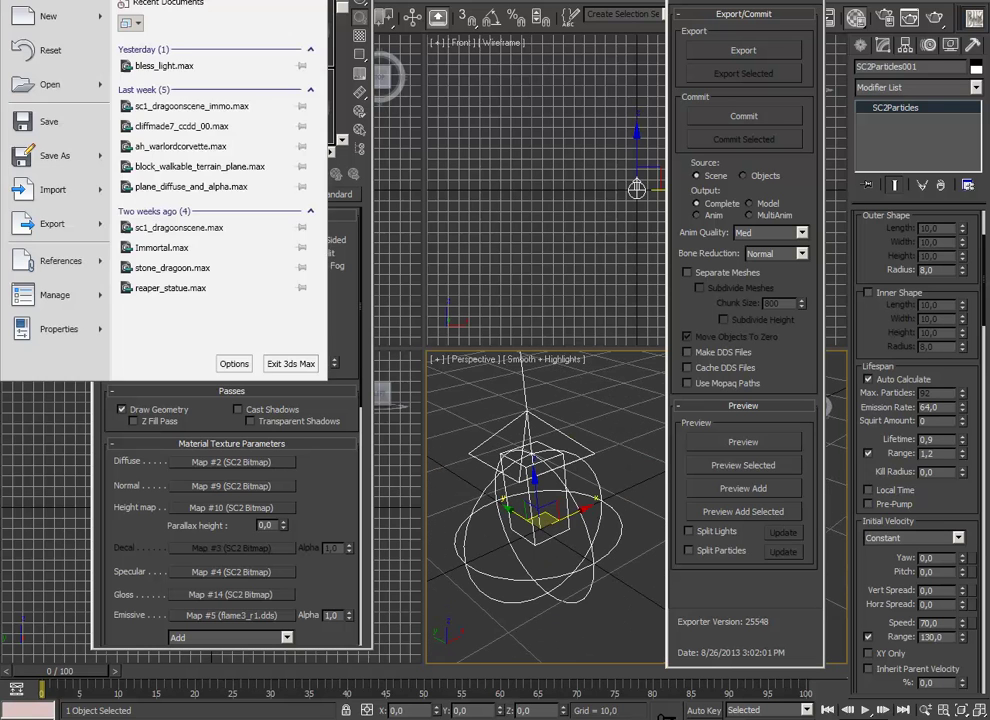
{"action": "left_click", "coordinate": [29, 56]}
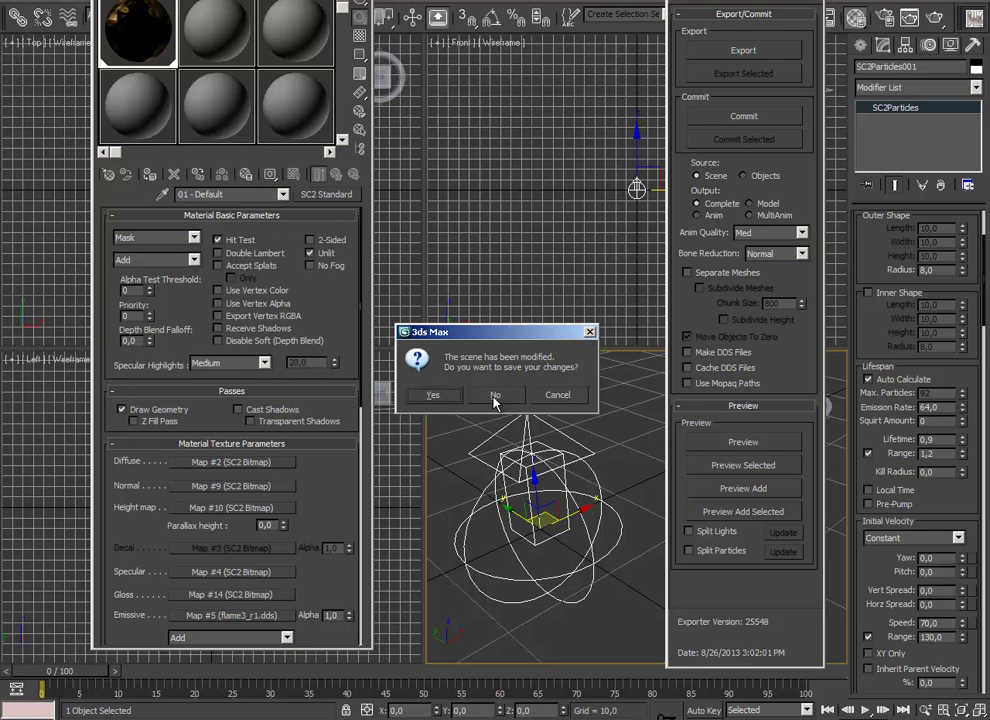
{"action": "left_click", "coordinate": [495, 396]}
{"action": "left_click", "coordinate": [452, 384]}
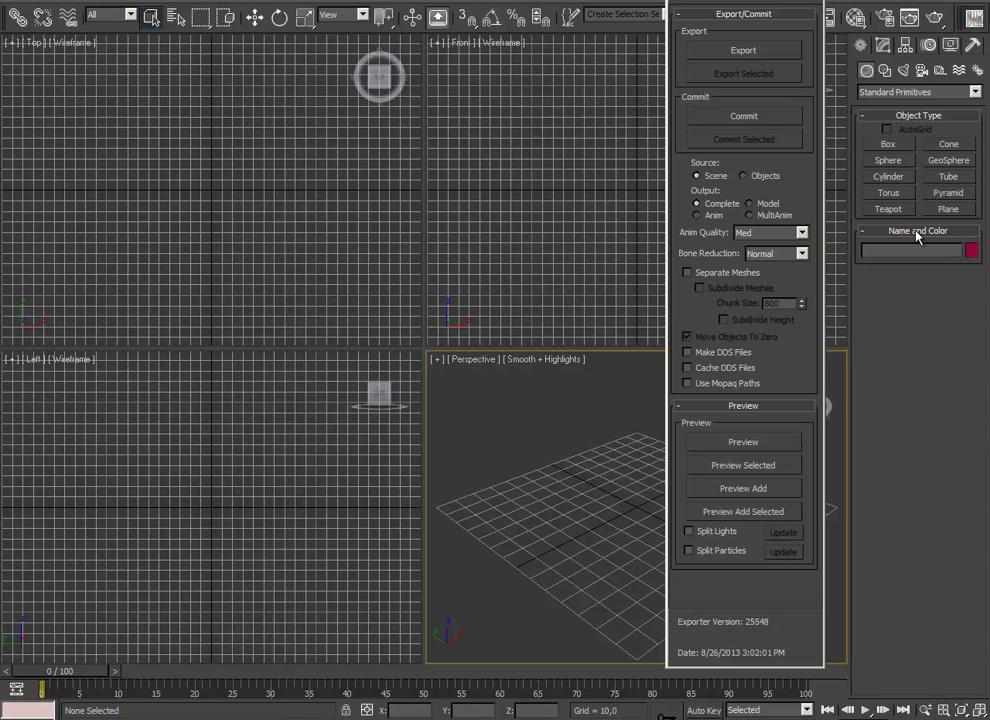
Step: Create an SC2Ribbon particle object in the perspective view and place it at X 0, Y 0
{"action": "left_click", "coordinate": [978, 71]}
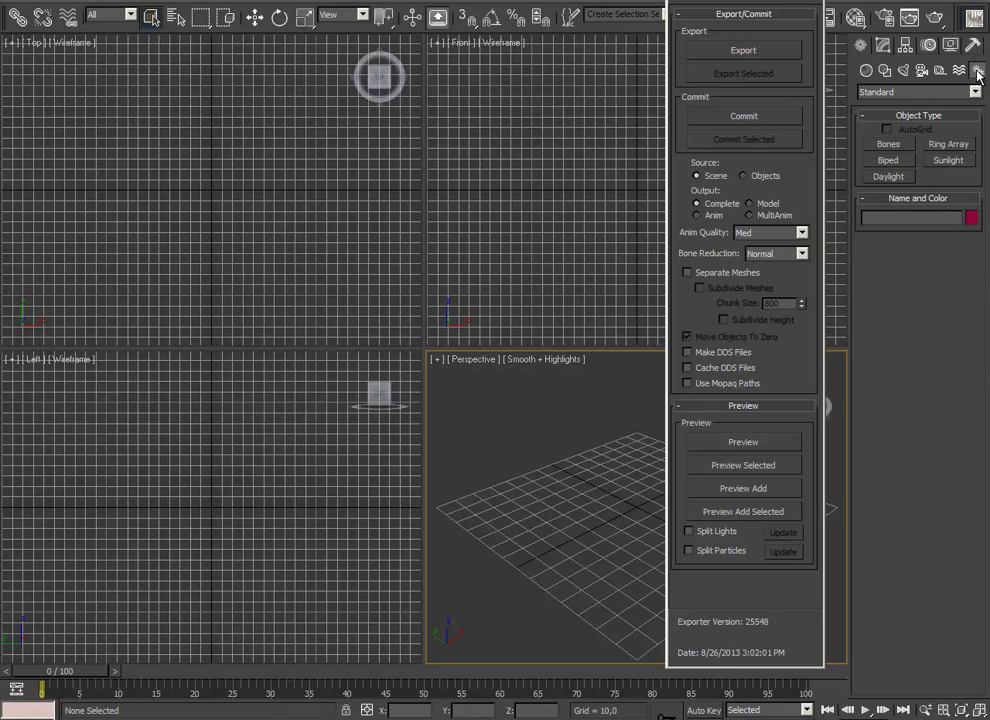
{"action": "left_click", "coordinate": [867, 71]}
{"action": "left_click", "coordinate": [871, 92]}
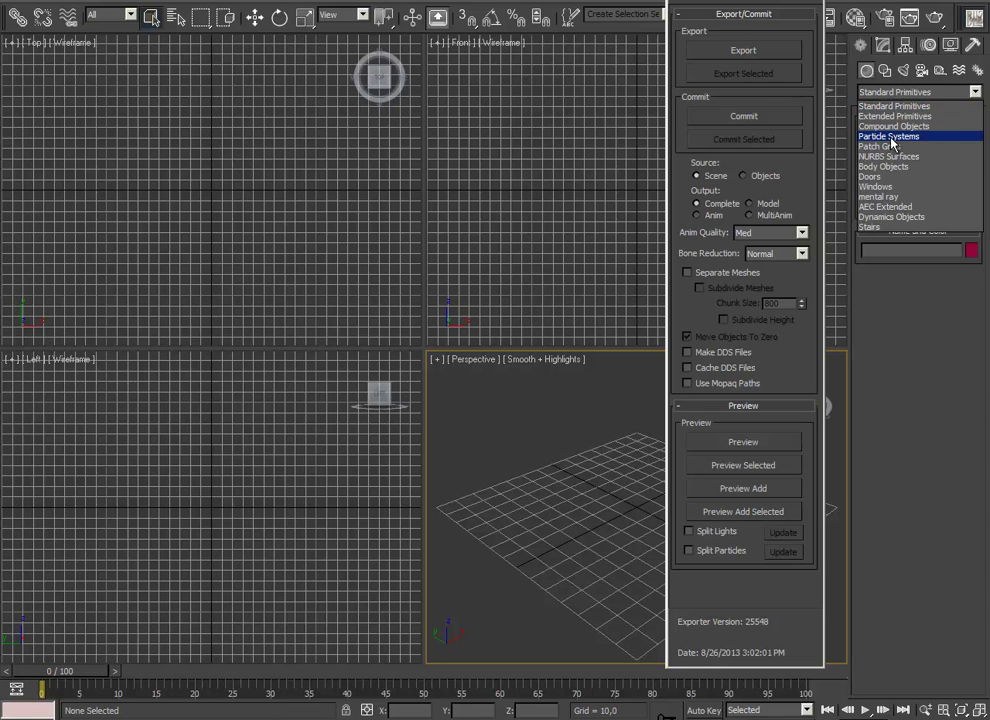
{"action": "left_click", "coordinate": [870, 136]}
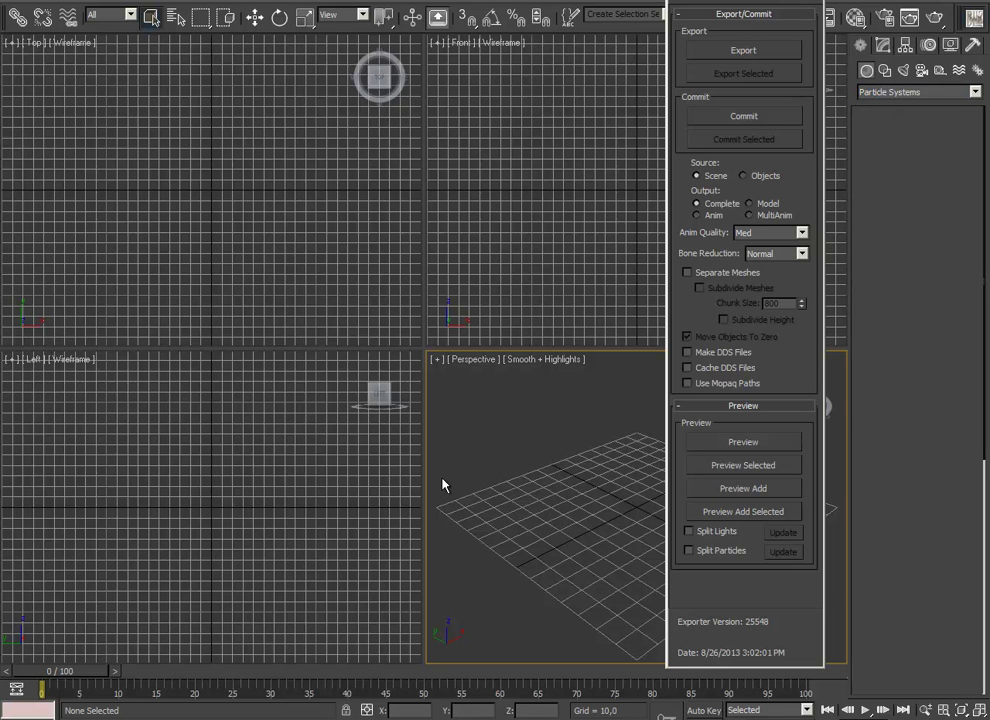
{"action": "left_click", "coordinate": [639, 503]}
{"action": "scroll", "coordinate": [565, 509], "scroll_direction": "up", "scroll_amount": 3}
{"action": "right_click", "coordinate": [433, 711]}
{"action": "right_click", "coordinate": [499, 711]}
{"action": "middle_click_drag", "start_coordinate": [540, 600], "coordinate": [605, 505], "text": "alt"}
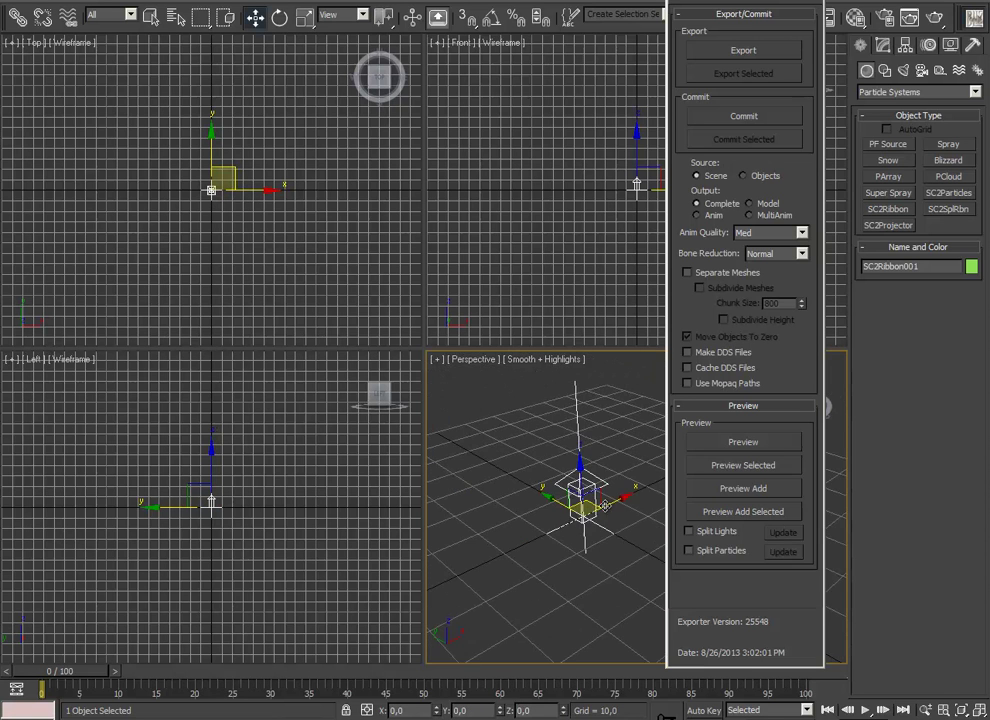
Step: Give the ribbon a Cylinder shape with 12 edges and a maximum of 40 segments per second
{"action": "left_click", "coordinate": [884, 47]}
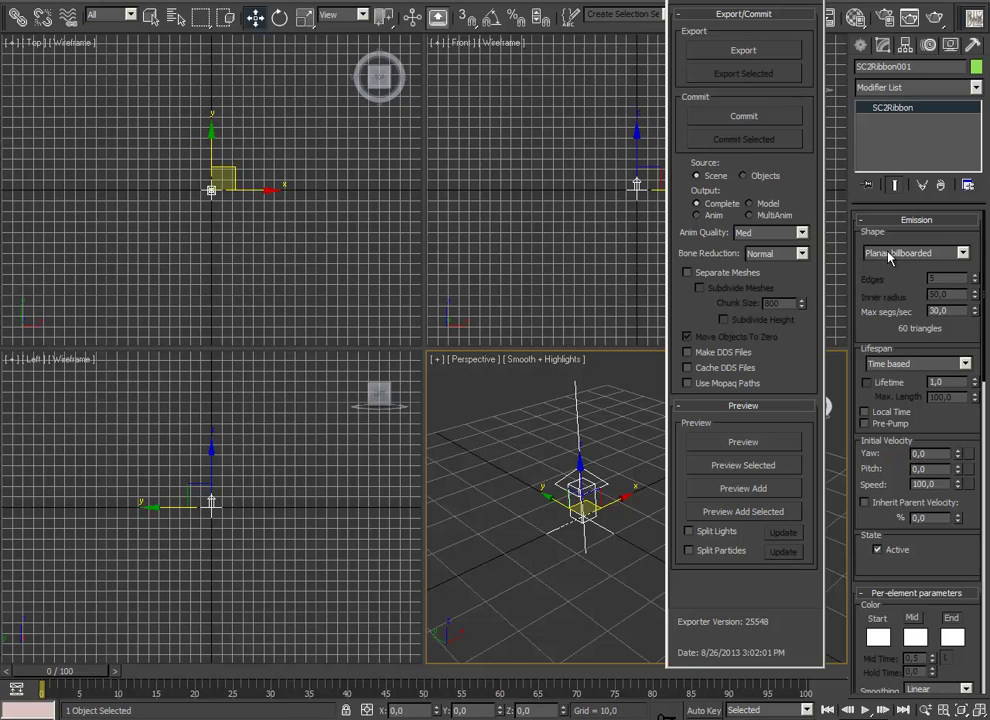
{"action": "left_click", "coordinate": [889, 256]}
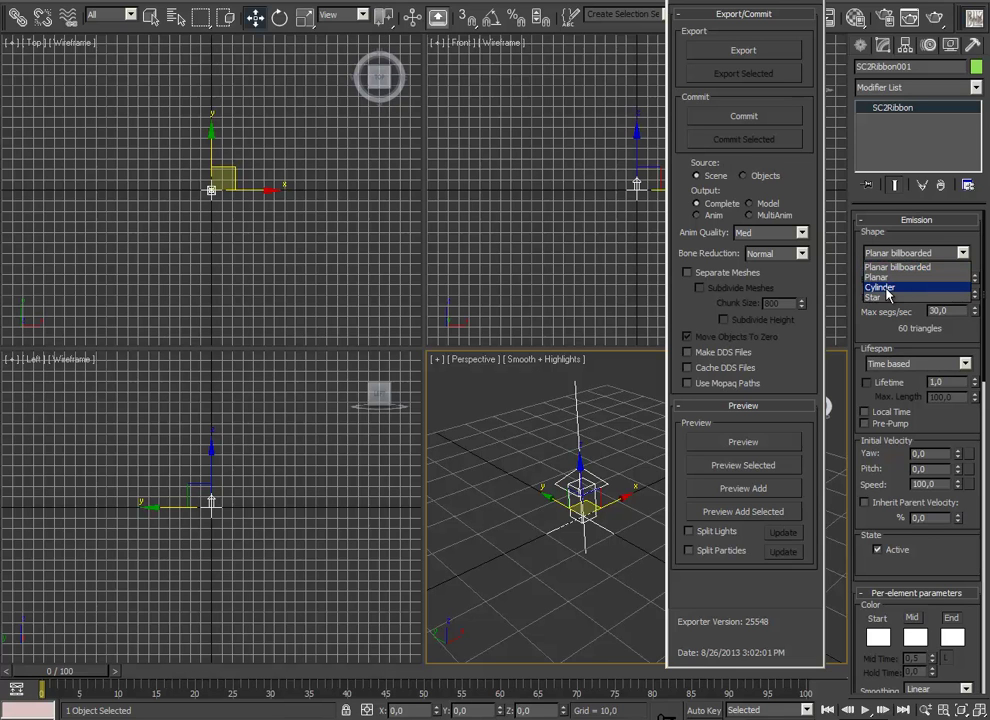
{"action": "left_click", "coordinate": [886, 288]}
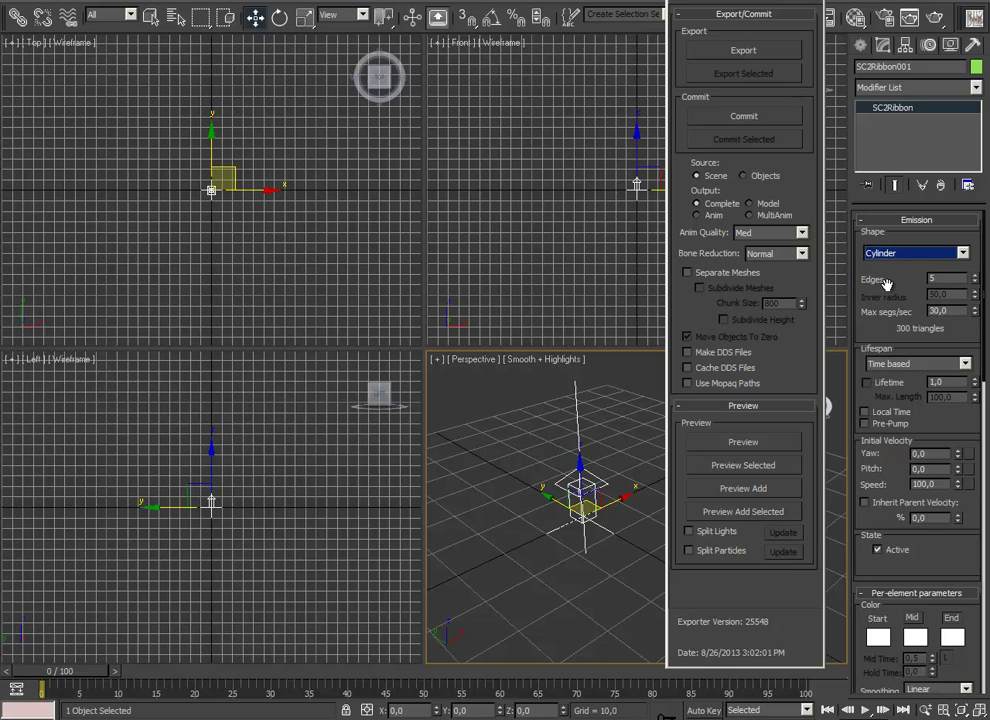
{"action": "double_click", "coordinate": [940, 279]}
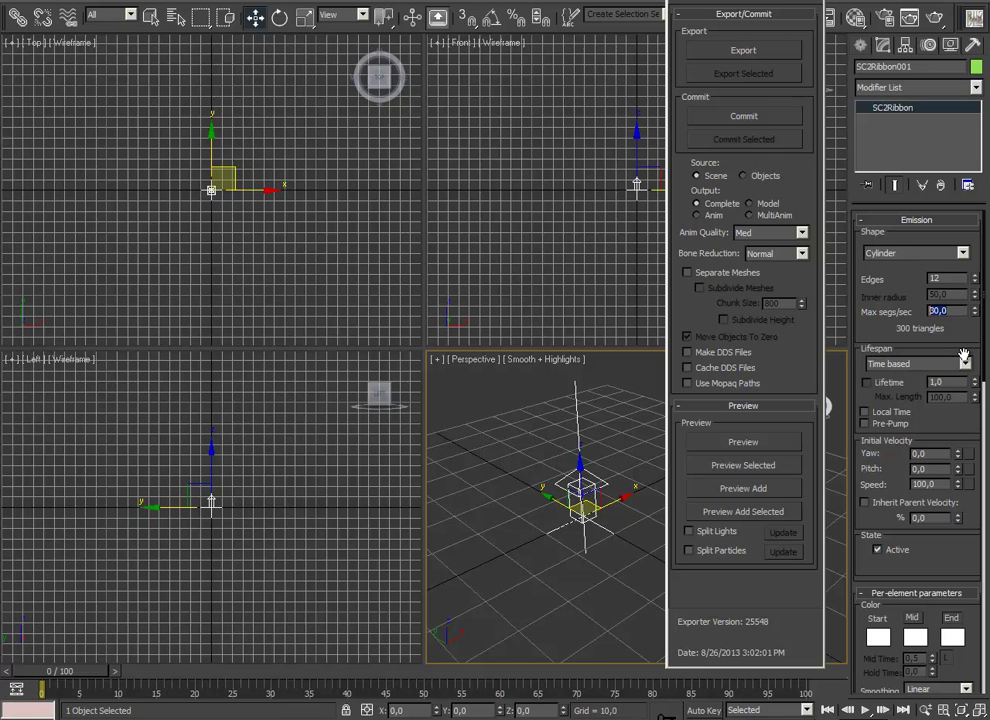
{"action": "type", "text": "40"}
{"action": "key", "text": "Return"}
Step: Change the ribbon's lifespan to length based and review its velocity, colour, alpha, size and rotation parameters
{"action": "left_click", "coordinate": [922, 364]}
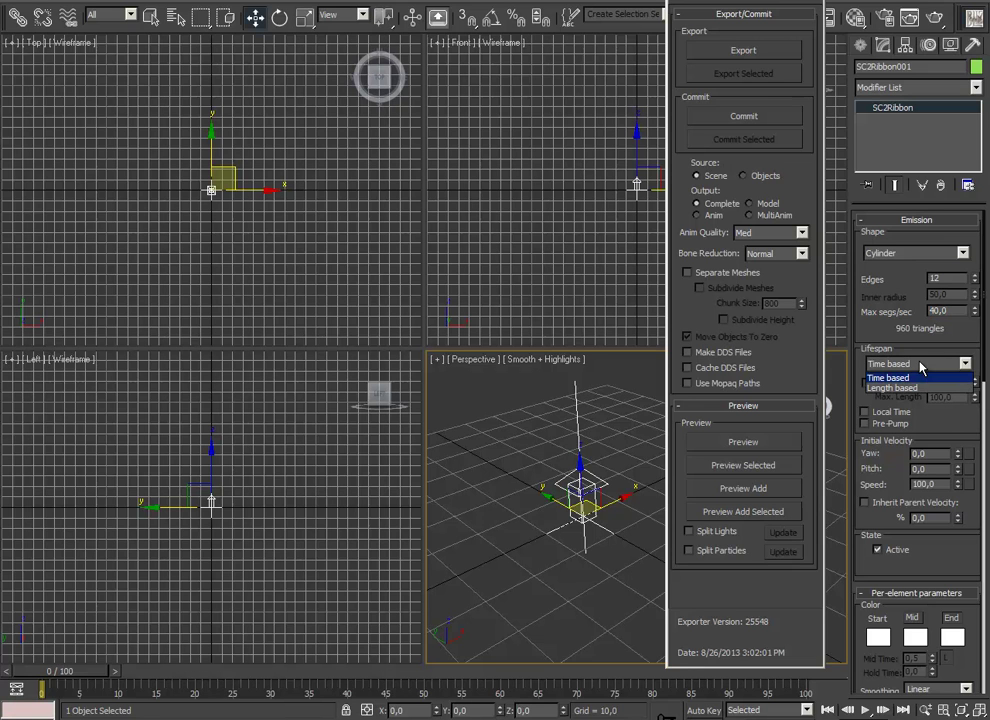
{"action": "left_click_drag", "start_coordinate": [949, 423], "coordinate": [941, 355]}
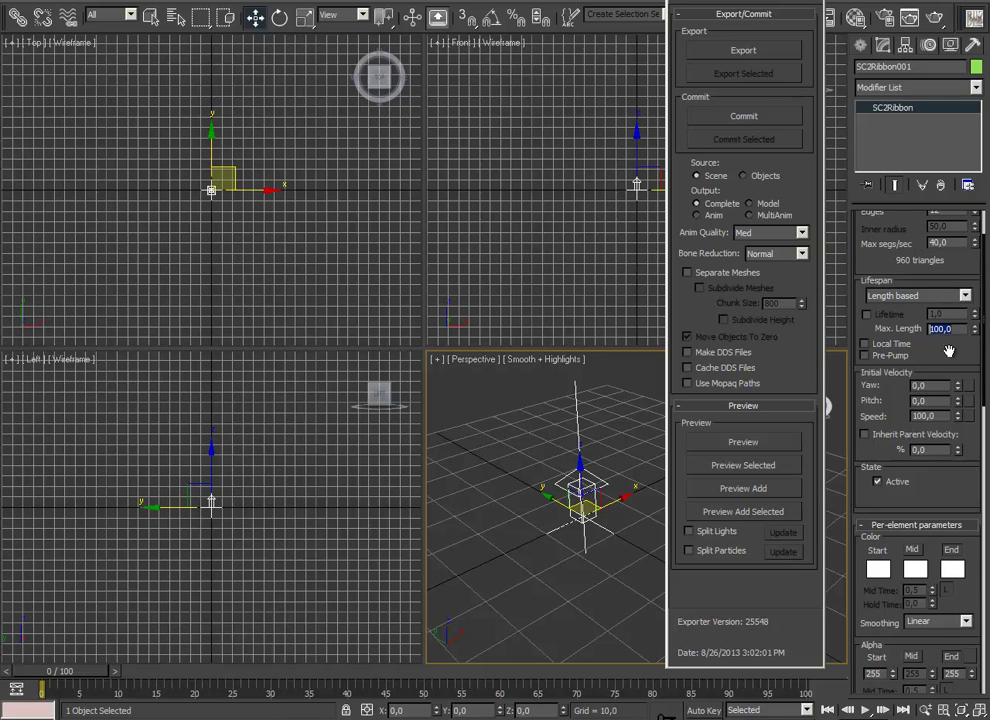
{"action": "left_click_drag", "start_coordinate": [946, 352], "coordinate": [945, 229]}
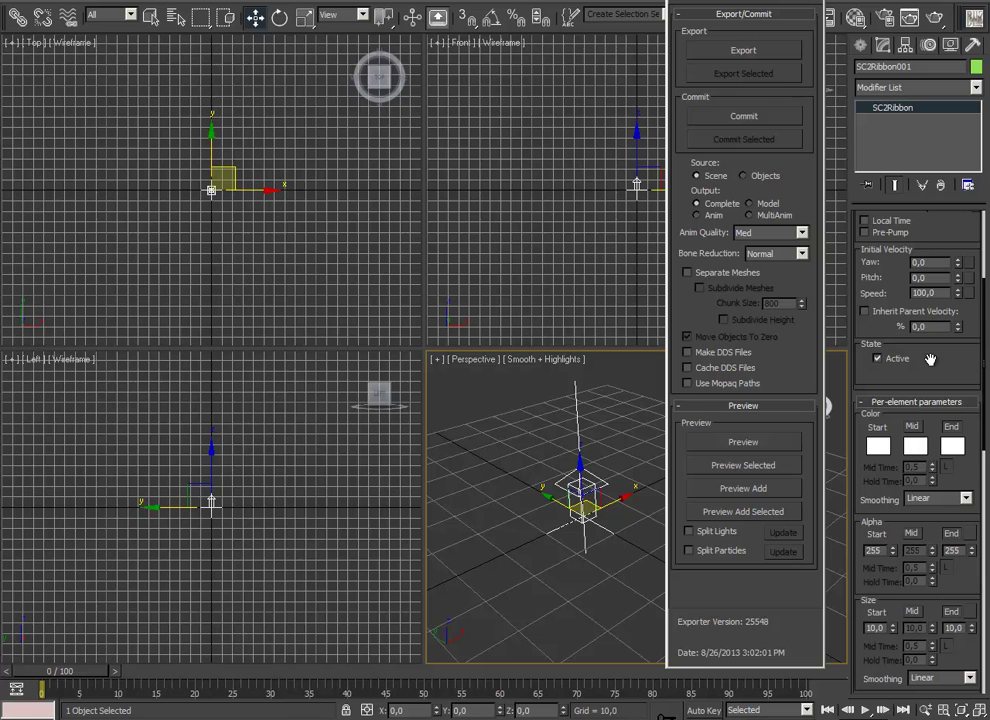
{"action": "left_click_drag", "start_coordinate": [930, 368], "coordinate": [930, 265]}
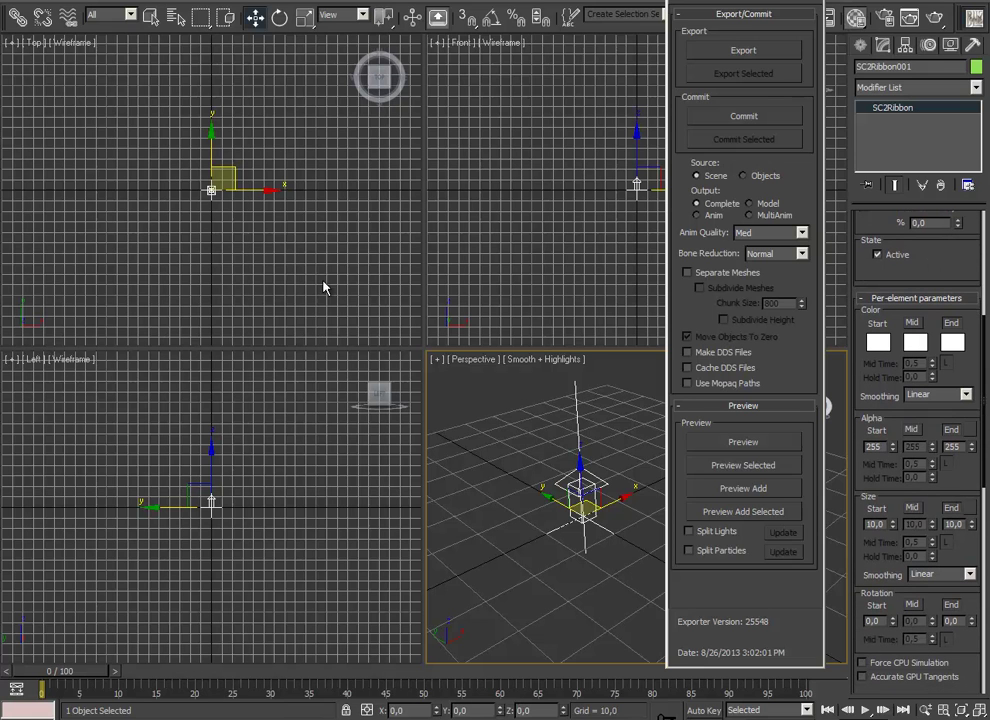
Step: Convert the first material to SC2 Standard, keeping the Specular type and setting its blend mode to Add
{"action": "key", "text": "m"}
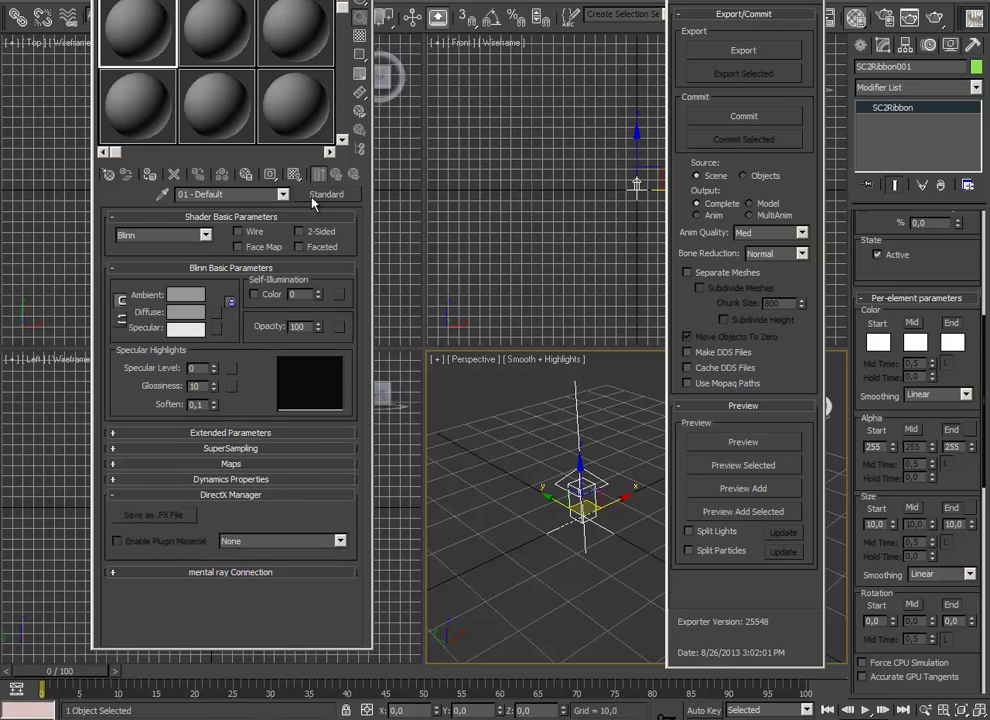
{"action": "left_click", "coordinate": [314, 196]}
{"action": "double_click", "coordinate": [430, 413]}
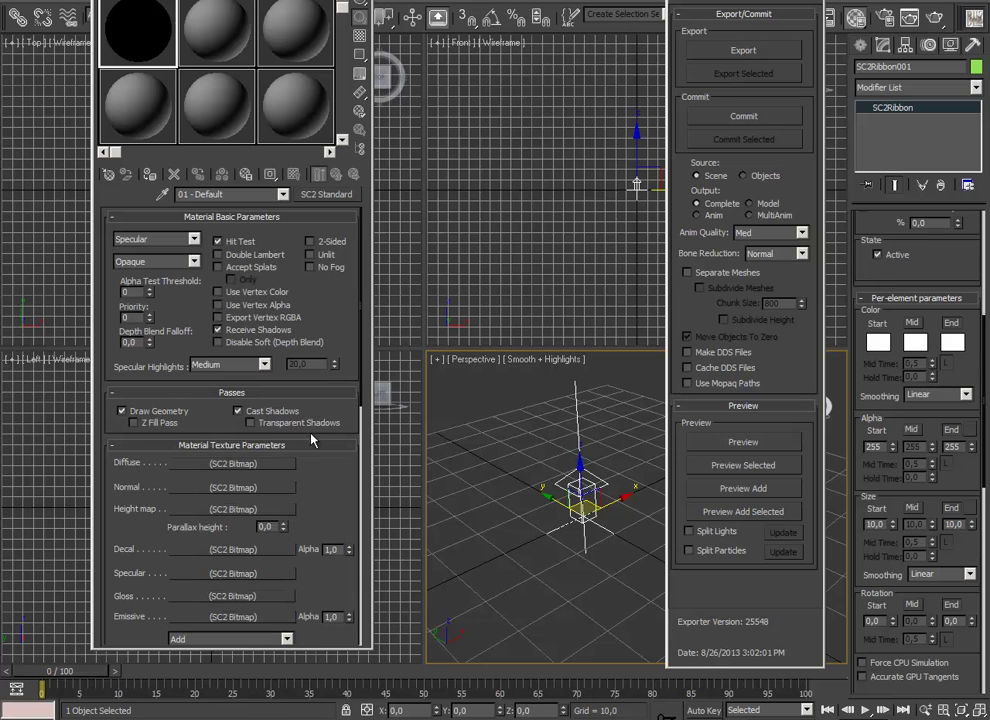
{"action": "left_click", "coordinate": [158, 239]}
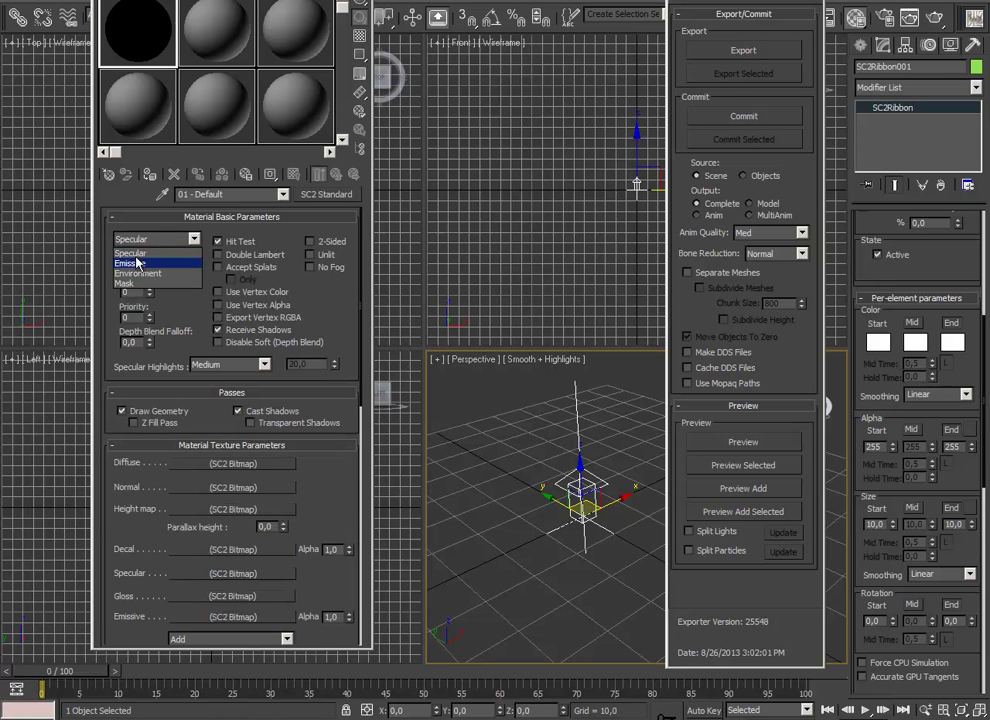
{"action": "left_click", "coordinate": [145, 253]}
{"action": "left_click", "coordinate": [148, 262]}
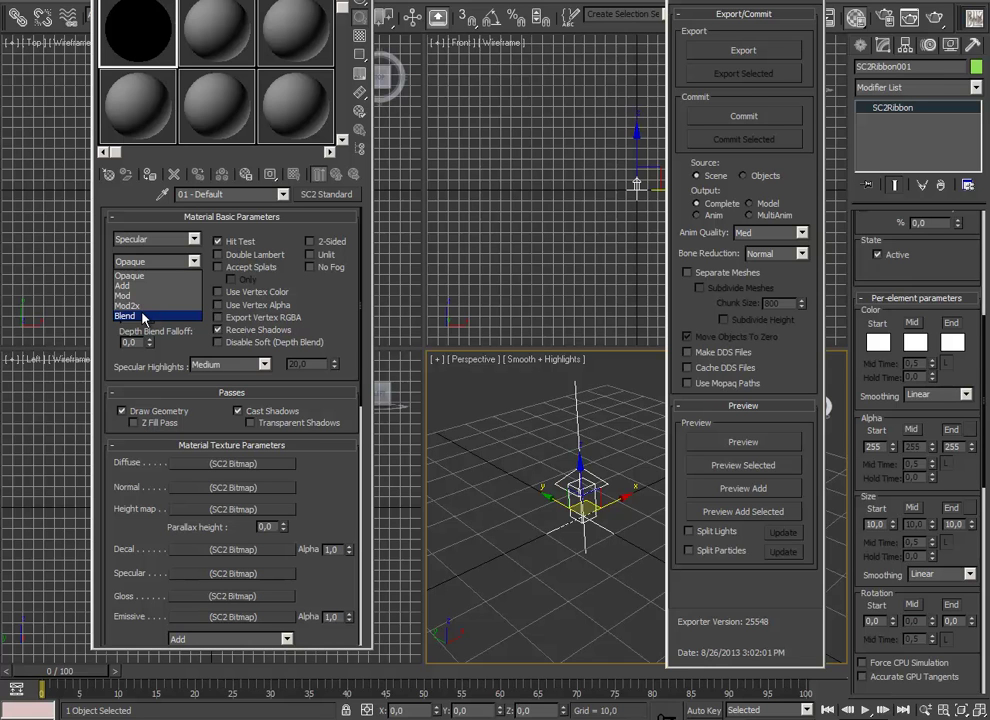
{"action": "left_click", "coordinate": [143, 316]}
{"action": "left_click", "coordinate": [152, 261]}
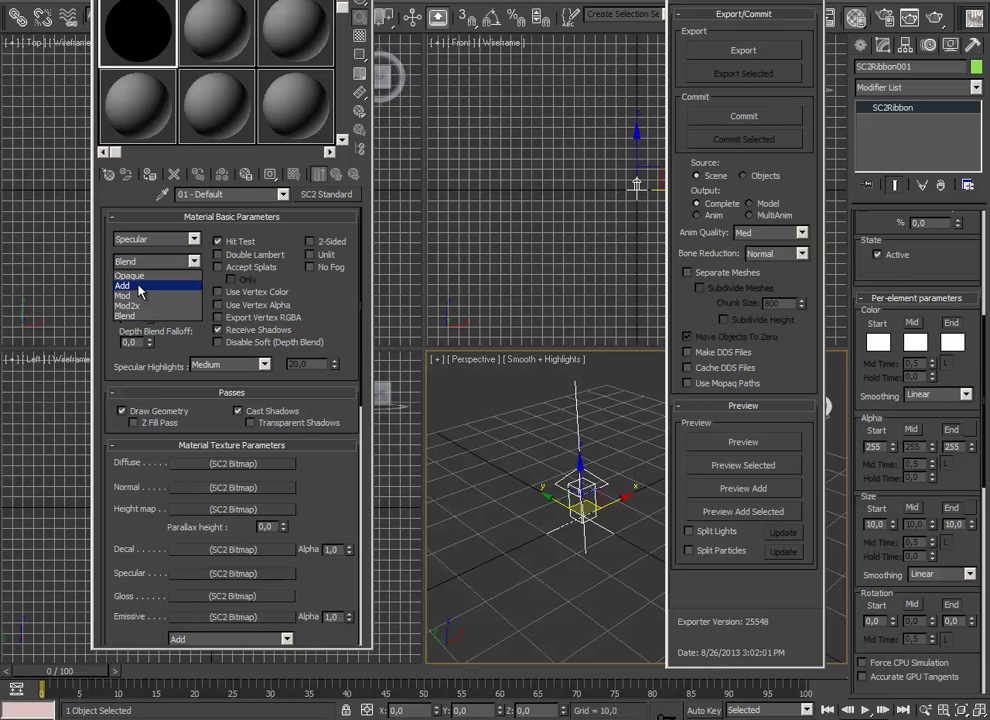
{"action": "left_click", "coordinate": [140, 287]}
Step: Assign an SC2 Color map to the material's Emissive slot in orange (red 255, green 113, blue 35) and preview the ribbon
{"action": "left_click_drag", "start_coordinate": [338, 504], "coordinate": [333, 296]}
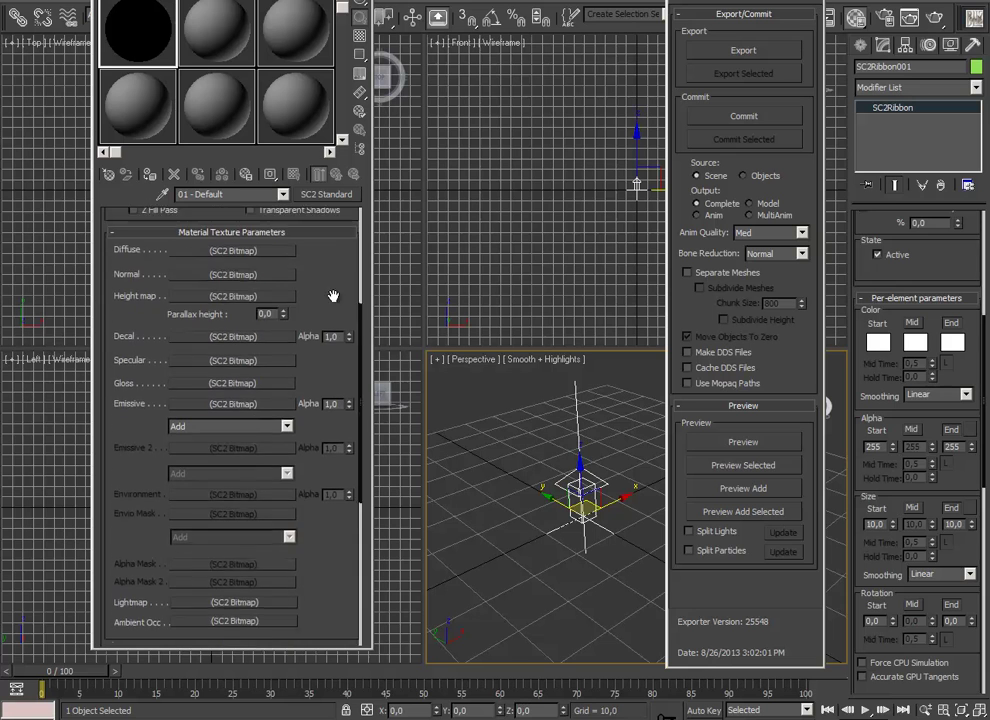
{"action": "left_click", "coordinate": [195, 400]}
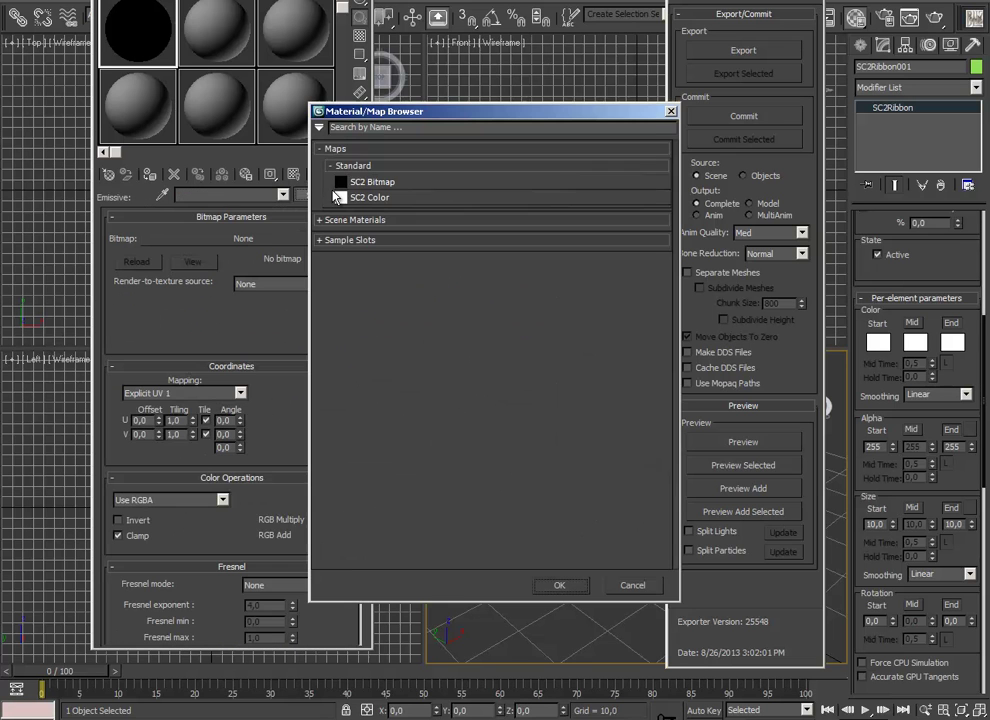
{"action": "double_click", "coordinate": [336, 196]}
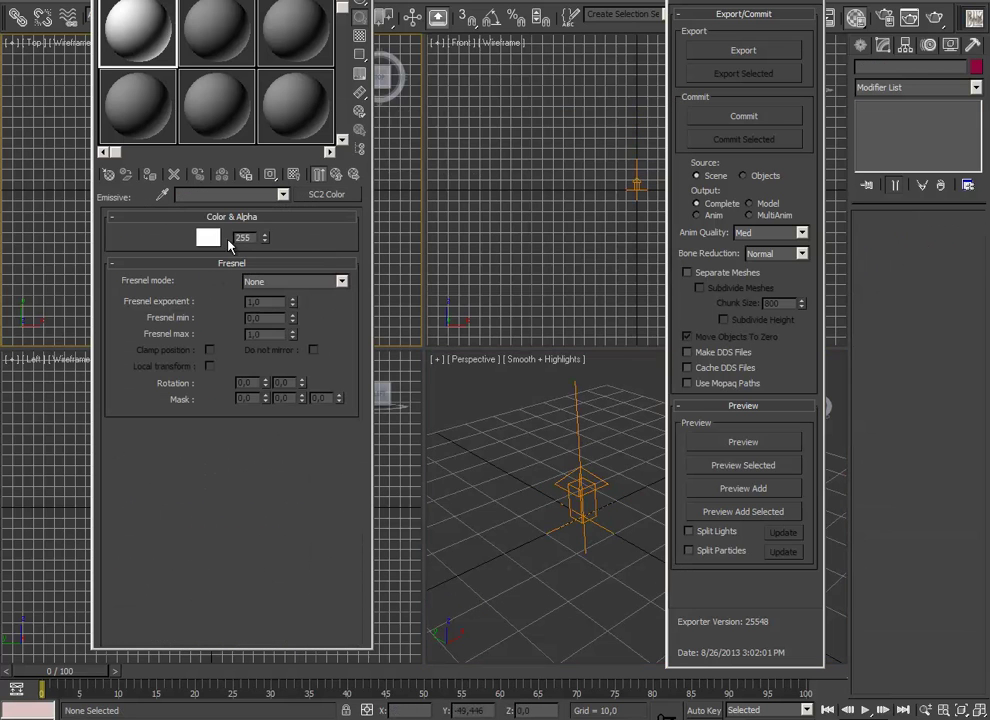
{"action": "left_click", "coordinate": [219, 240]}
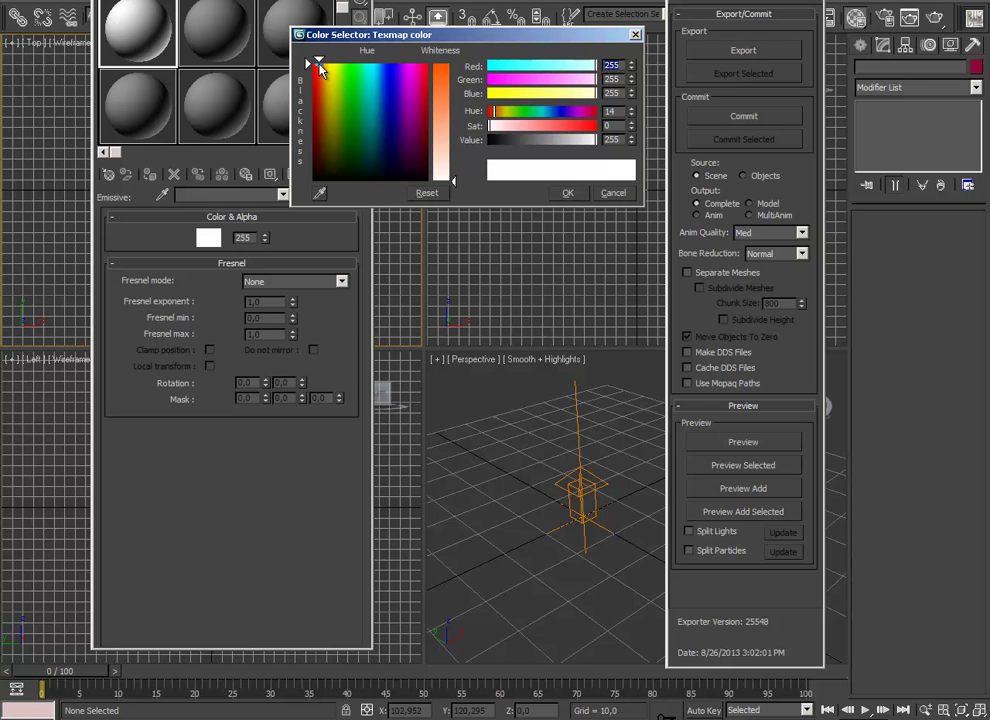
{"action": "left_click", "coordinate": [445, 84]}
{"action": "left_click_drag", "start_coordinate": [445, 84], "coordinate": [445, 85]}
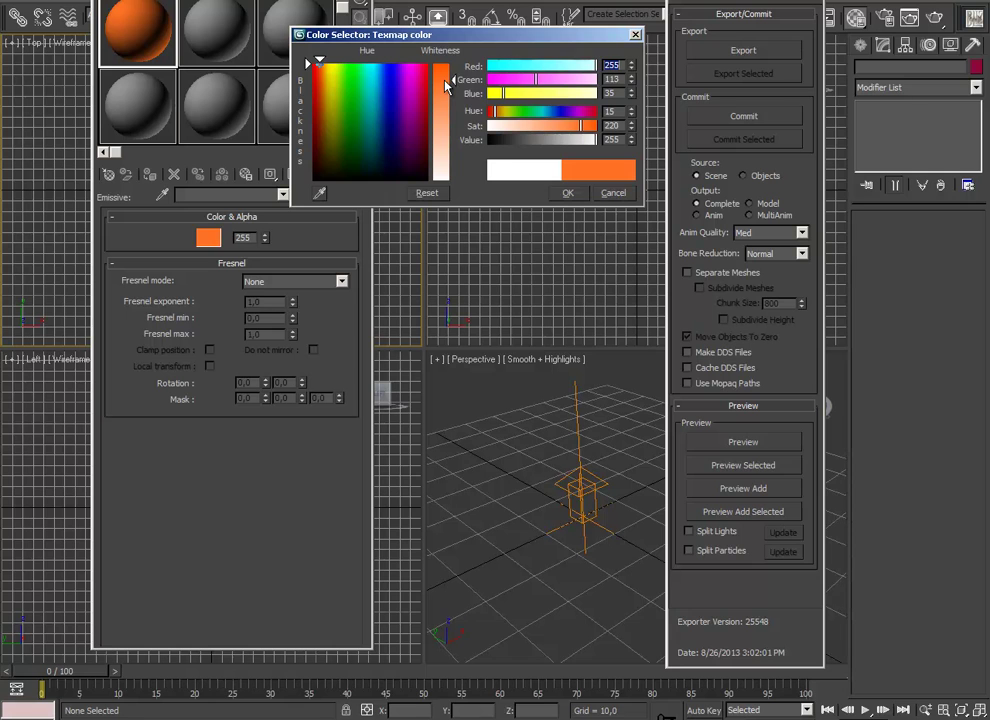
{"action": "left_click", "coordinate": [567, 192]}
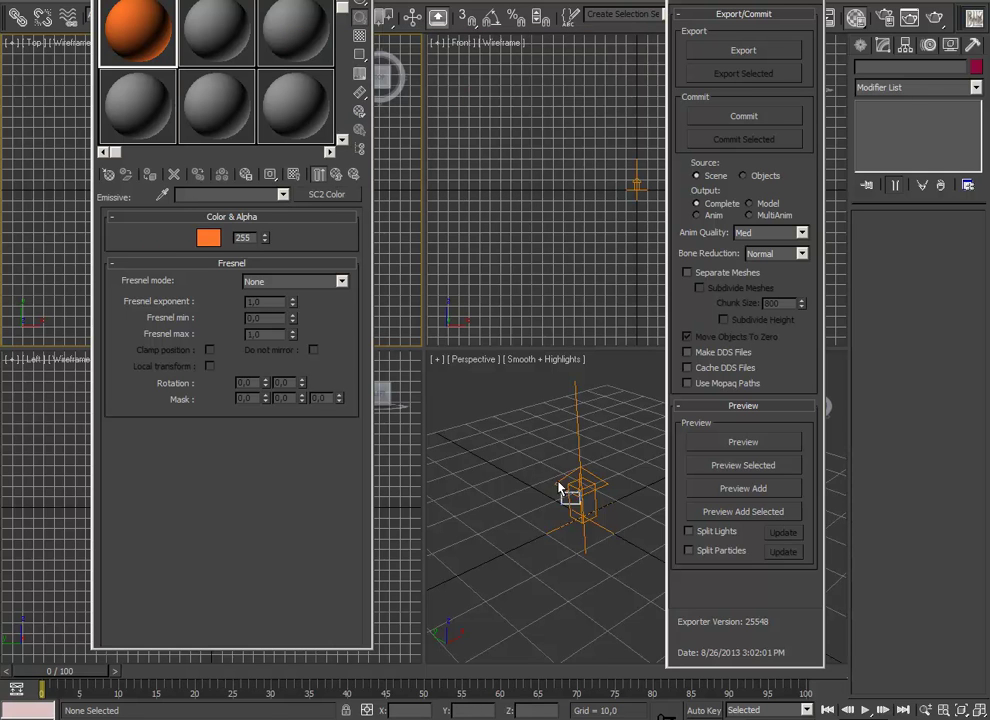
{"action": "left_click", "coordinate": [752, 441]}
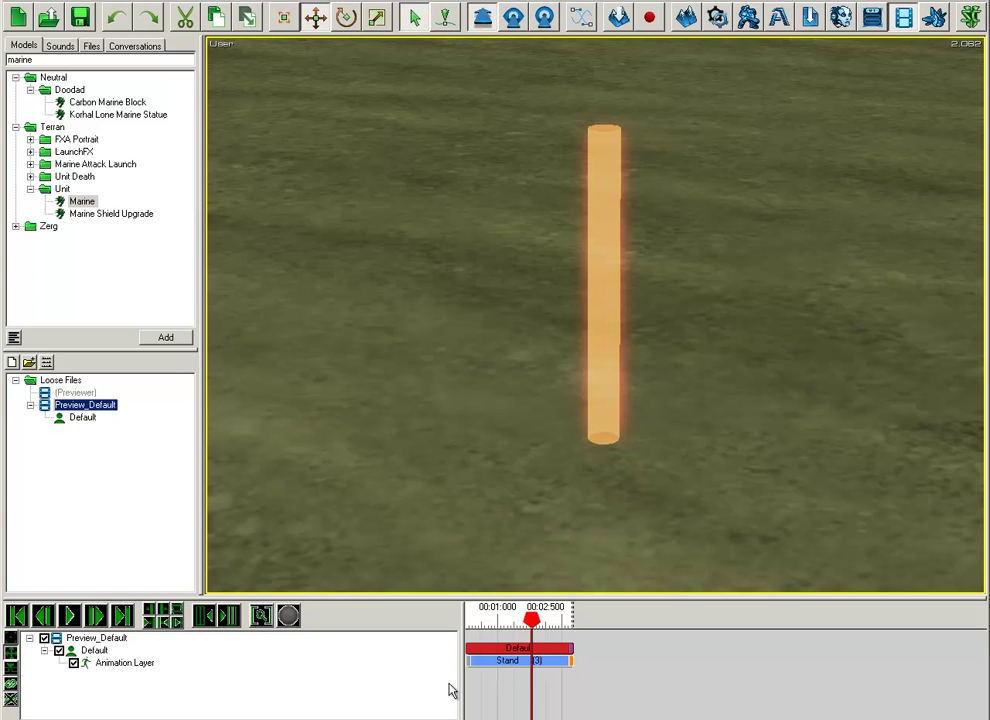
{"action": "key", "text": "alt+F4"}
Step: Return to the 01 - Default parent material and disable Receive Shadows and Cast Shadows
{"action": "left_click", "coordinate": [284, 196]}
{"action": "left_click", "coordinate": [274, 216]}
{"action": "left_click", "coordinate": [284, 196]}
{"action": "left_click", "coordinate": [276, 214]}
{"action": "key", "text": "Up"}
{"action": "scroll", "coordinate": [317, 535], "scroll_direction": "up", "scroll_amount": 4}
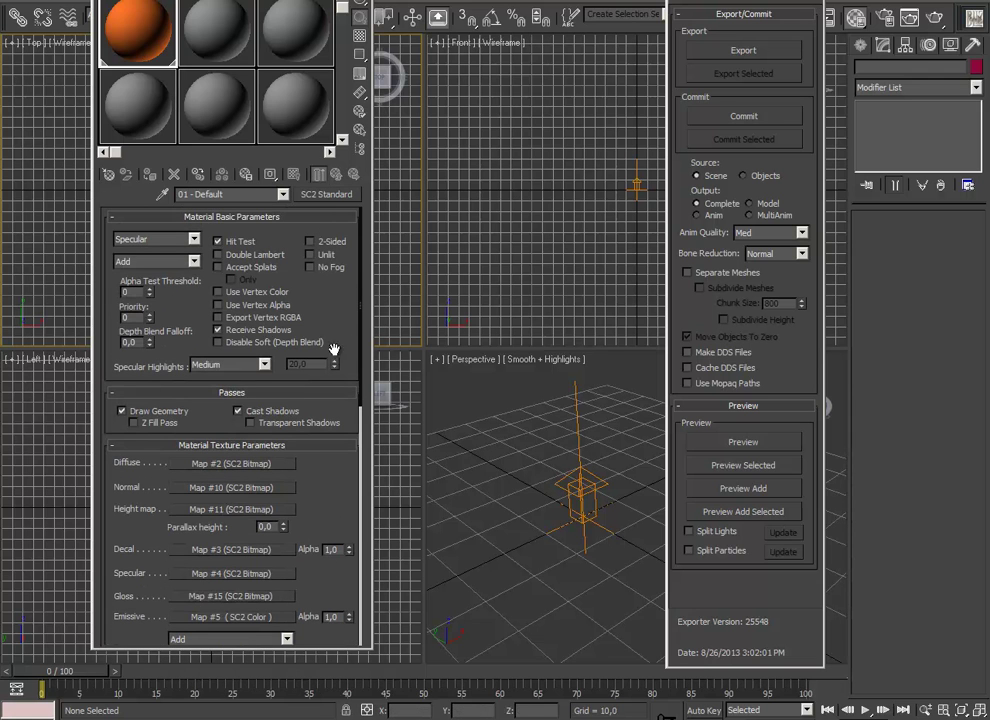
{"action": "left_click", "coordinate": [218, 330]}
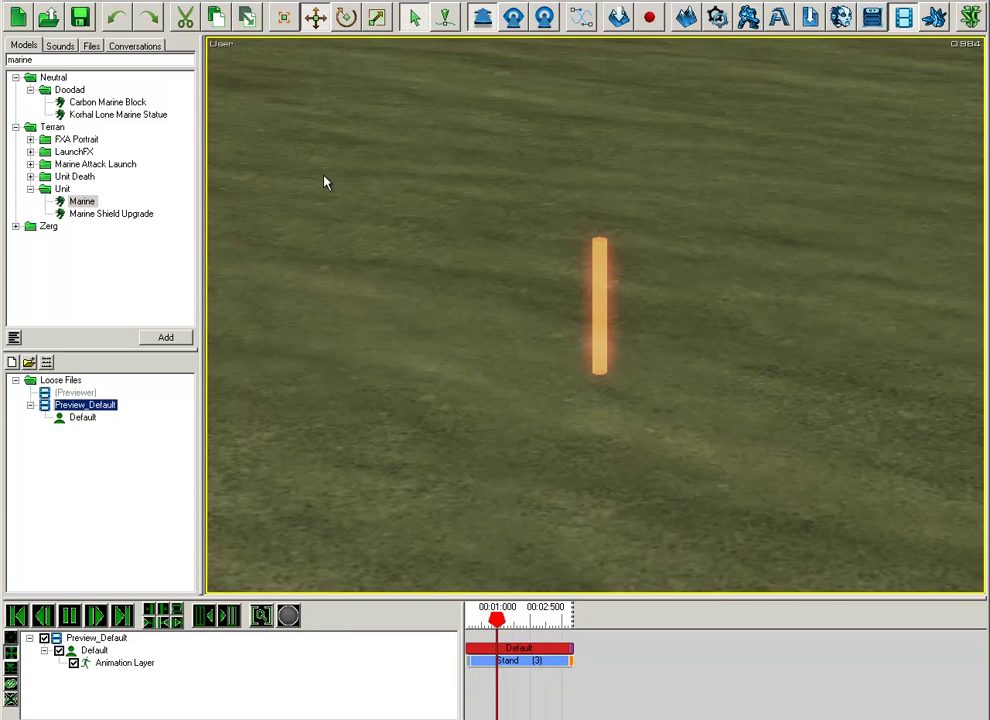
Step: Inspect the orange cylindrical ribbon from several angles in the previewer and return to 3ds Max
{"action": "left_click_drag", "start_coordinate": [636, 411], "coordinate": [678, 383]}
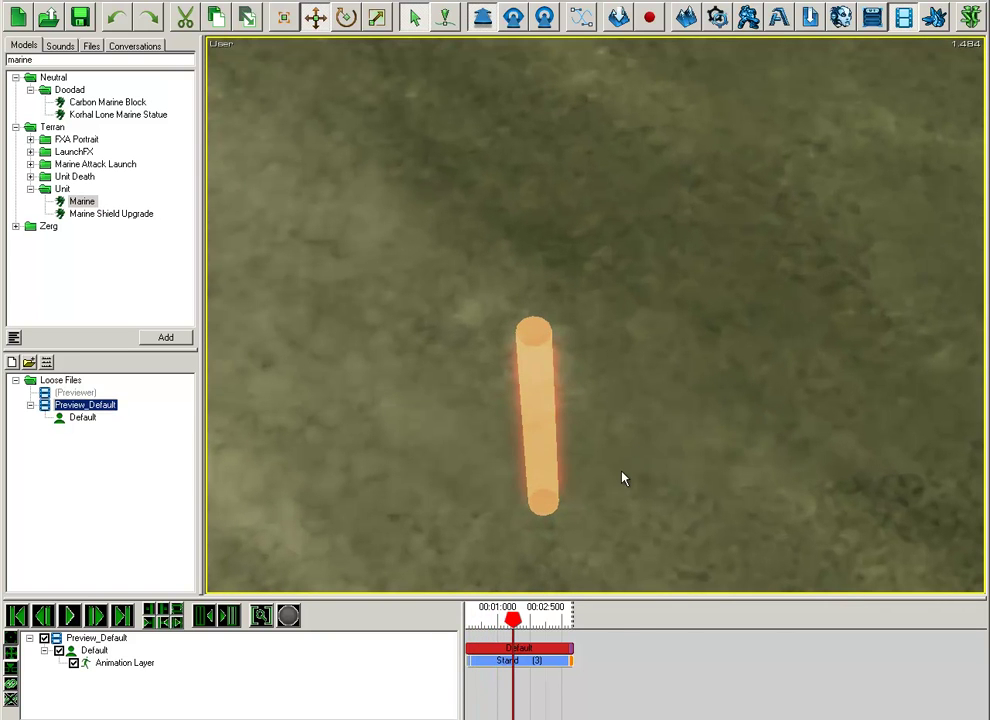
{"action": "left_click_drag", "start_coordinate": [632, 491], "coordinate": [601, 398]}
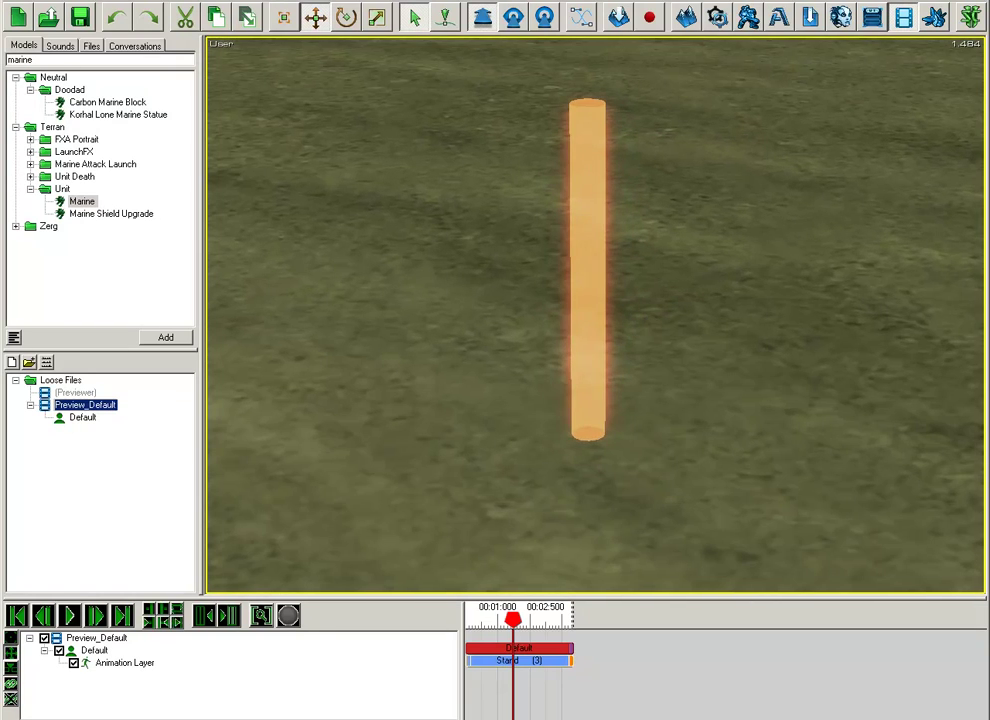
{"action": "key", "text": "alt+Tab"}
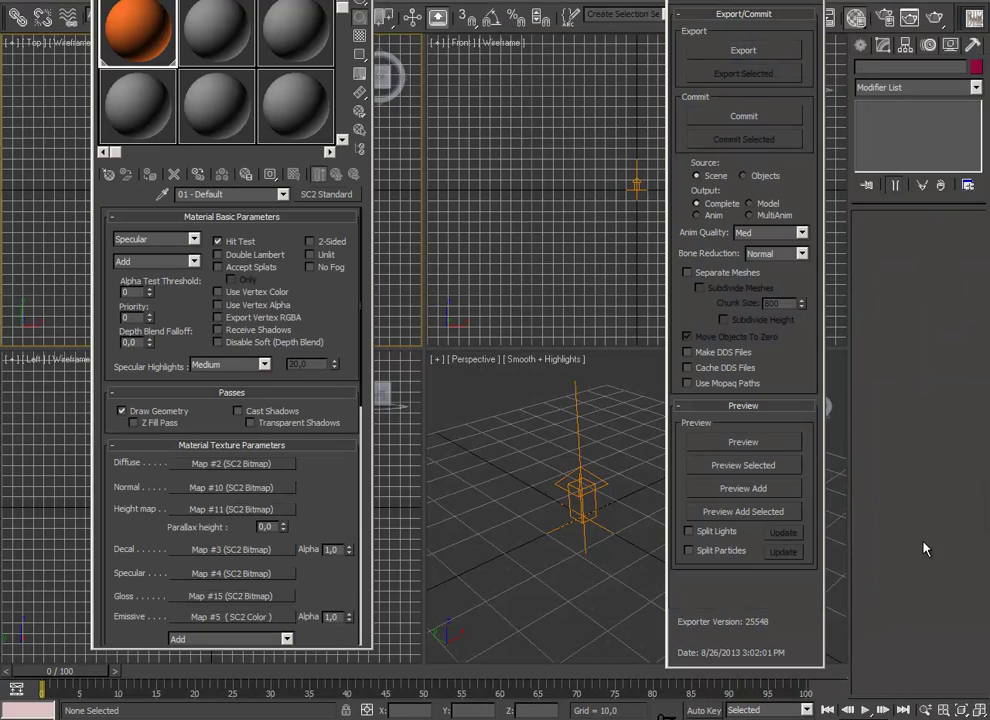
Step: Select the ribbon, enable its mid size value and set size to 5 at start, 30 at mid and 0 at end
{"action": "left_click", "coordinate": [973, 50]}
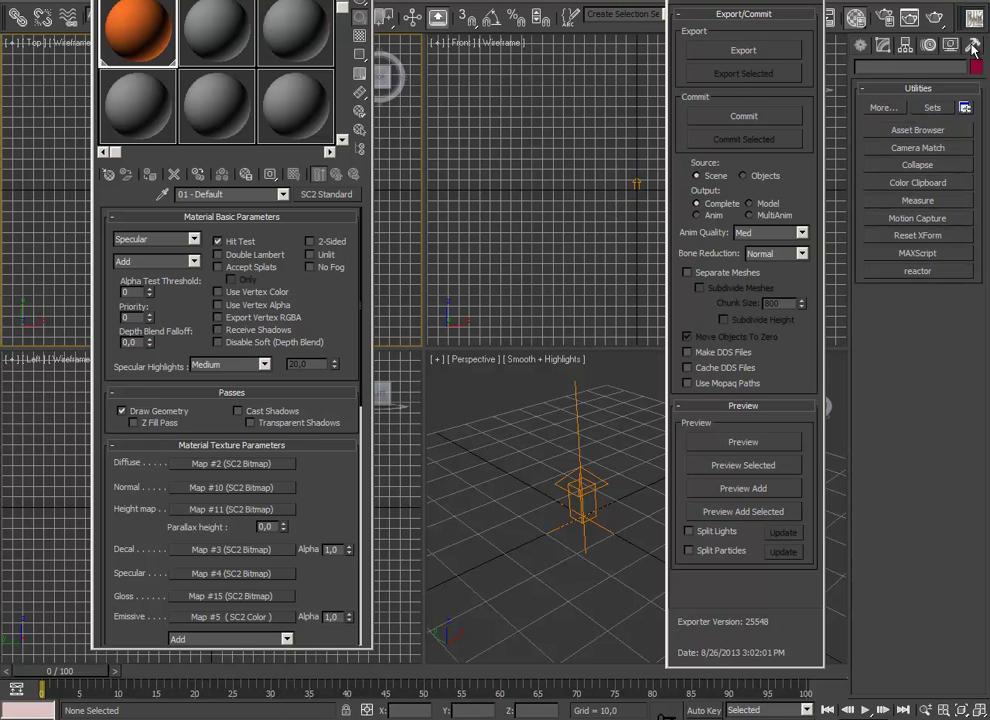
{"action": "left_click", "coordinate": [883, 46]}
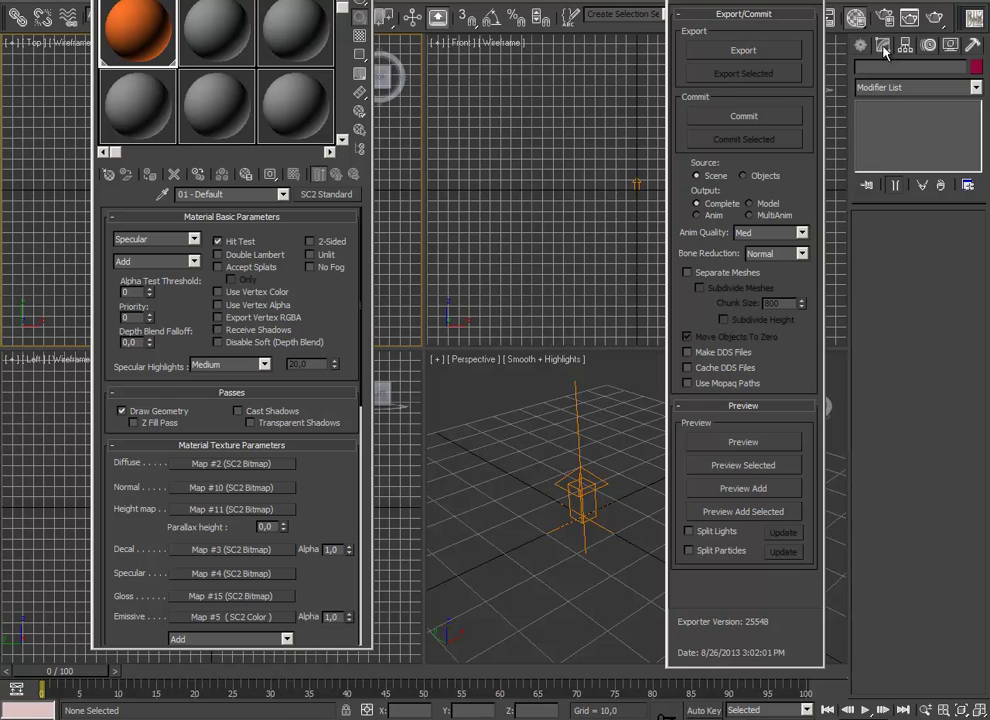
{"action": "left_click", "coordinate": [573, 486]}
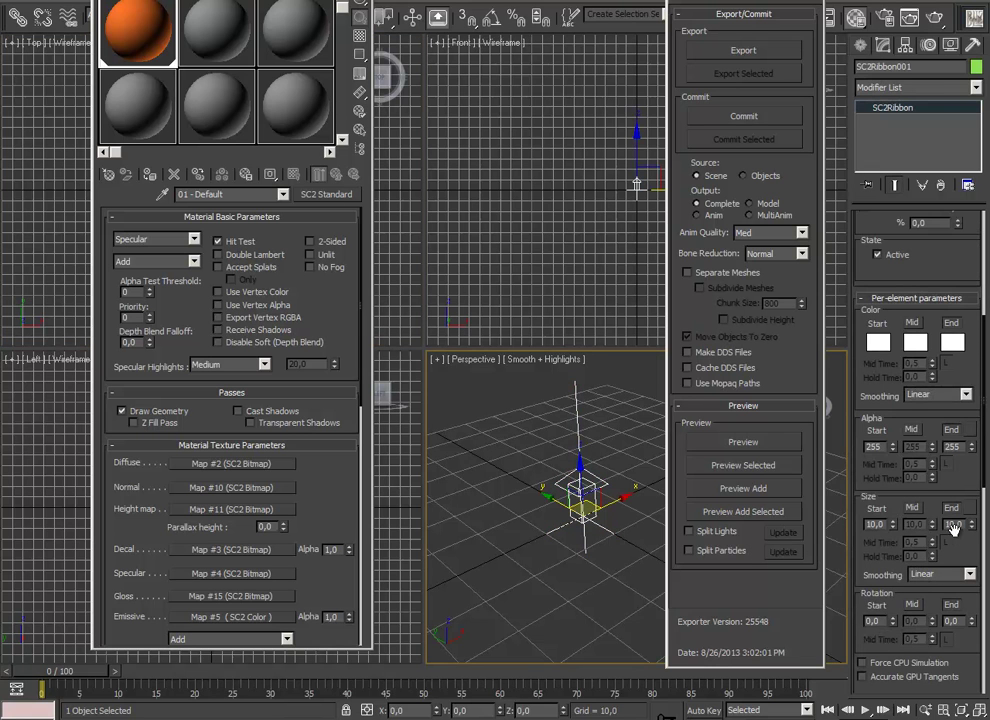
{"action": "left_click", "coordinate": [912, 509]}
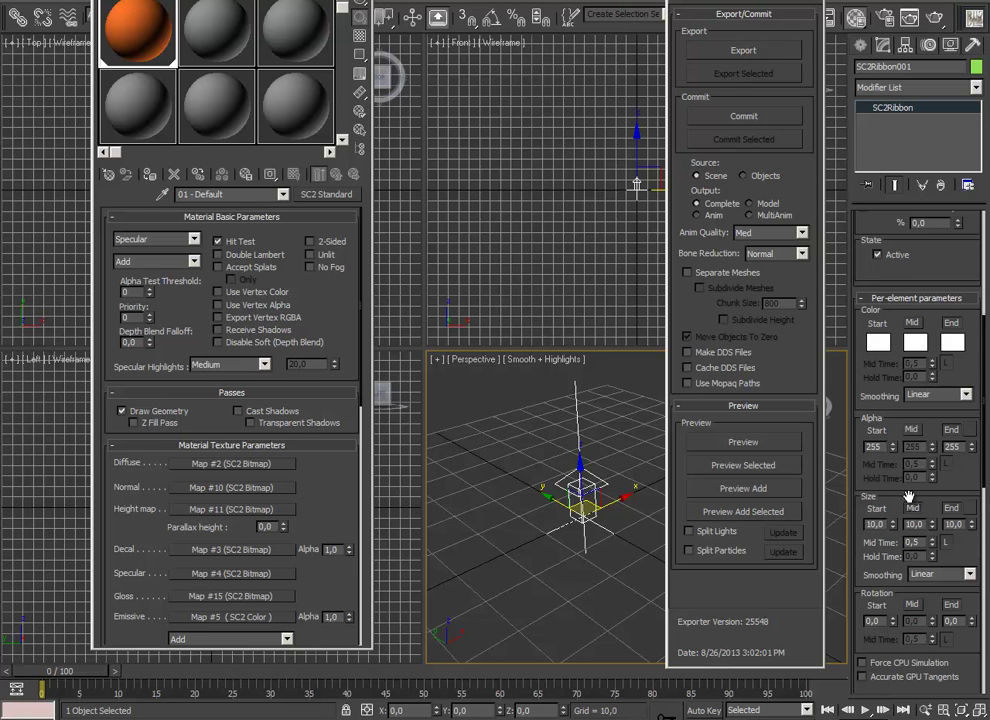
{"action": "double_click", "coordinate": [874, 524]}
{"action": "key", "text": "Tab"}
Step: Preview the resized ribbon, pause the animation, examine its shape up close and return to 3ds Max
{"action": "left_click", "coordinate": [754, 444]}
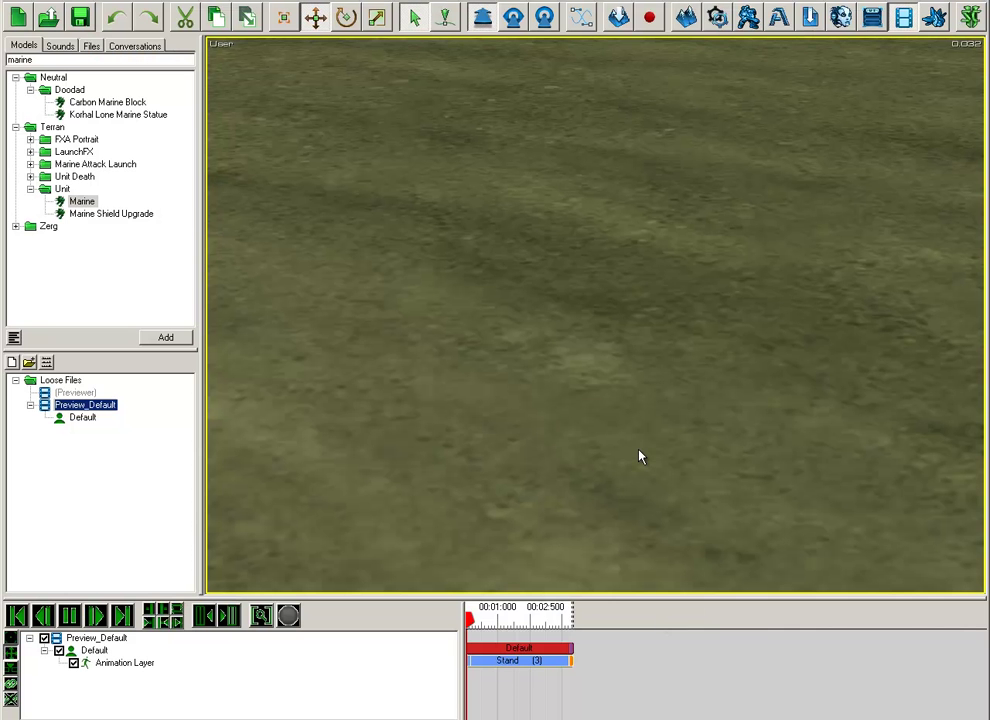
{"action": "scroll", "coordinate": [639, 450], "scroll_direction": "up", "scroll_amount": 4}
{"action": "key", "text": "space"}
{"action": "middle_click_drag", "start_coordinate": [630, 440], "coordinate": [571, 551]}
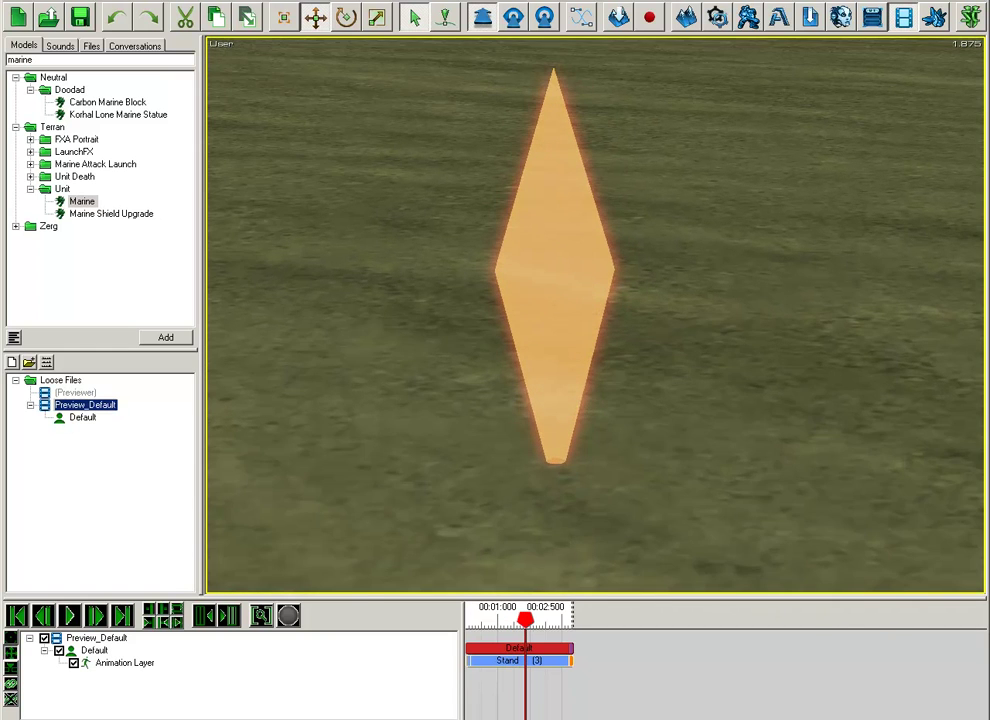
{"action": "key", "text": "alt+Tab"}
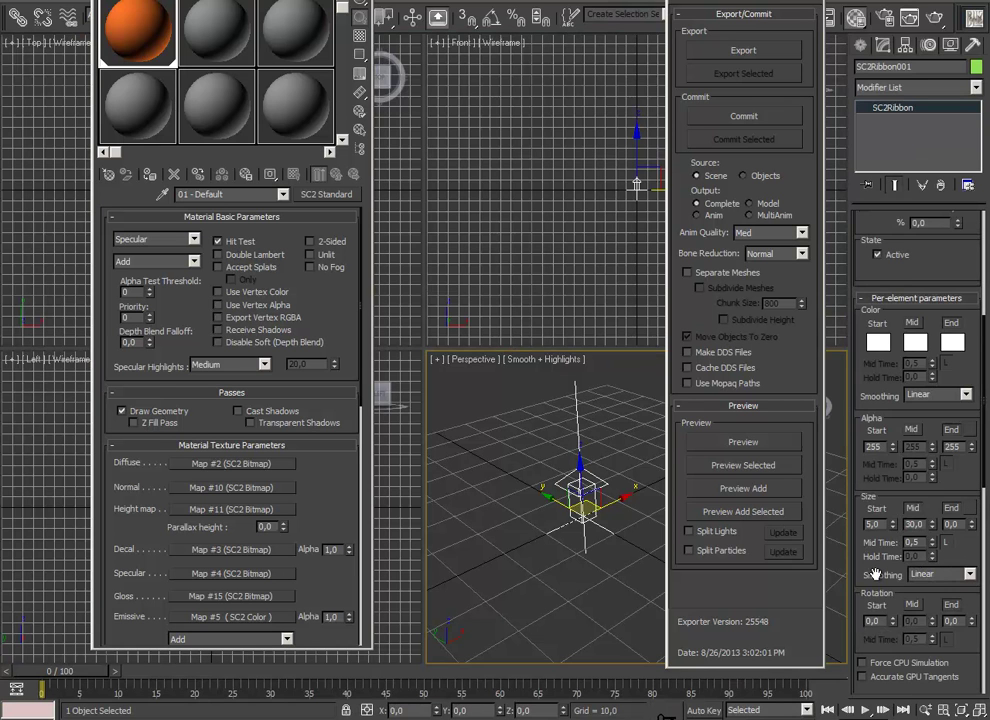
Step: Change the ribbon's size smoothing to Smooth with a mid time of 0,25 and preview it
{"action": "left_click", "coordinate": [967, 575]}
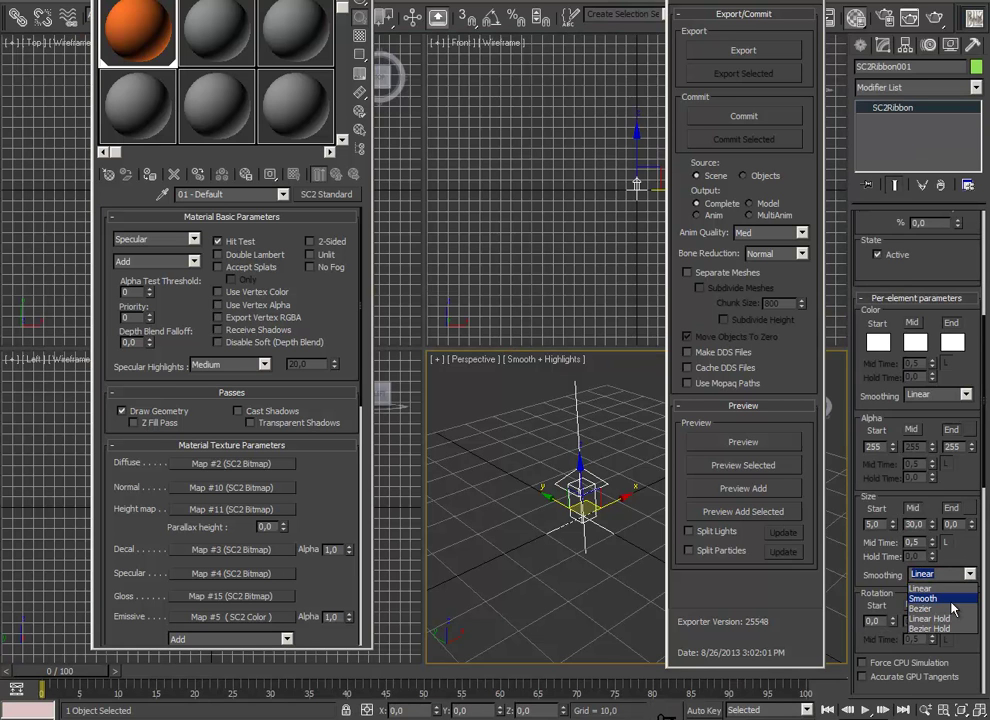
{"action": "left_click", "coordinate": [952, 603]}
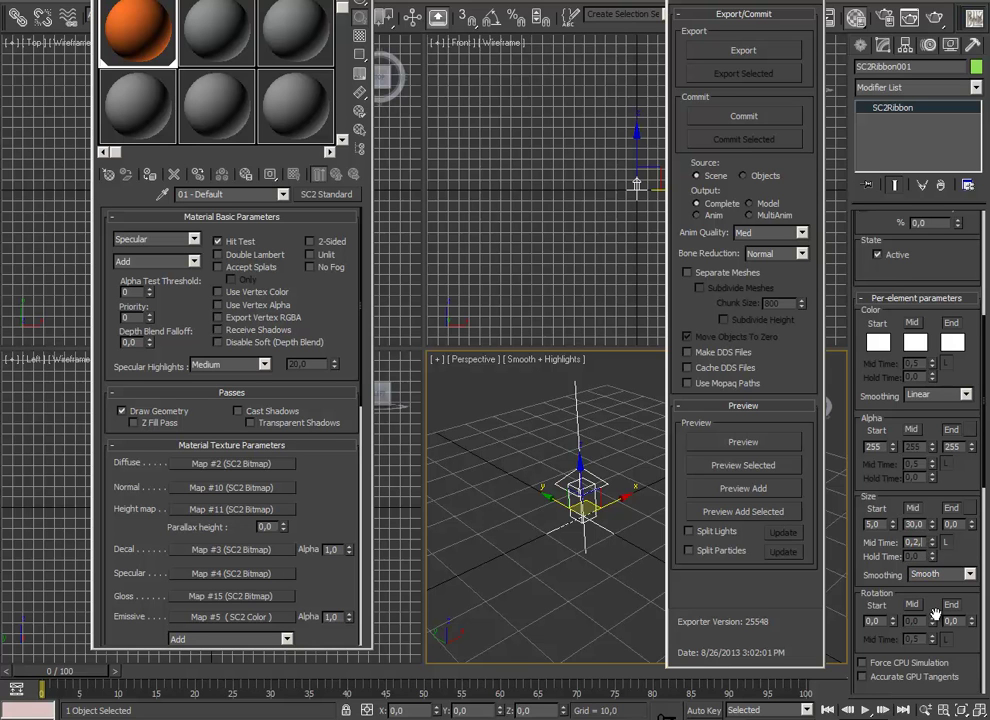
{"action": "type", "text": "0,25"}
{"action": "key", "text": "Return"}
{"action": "left_click", "coordinate": [748, 443]}
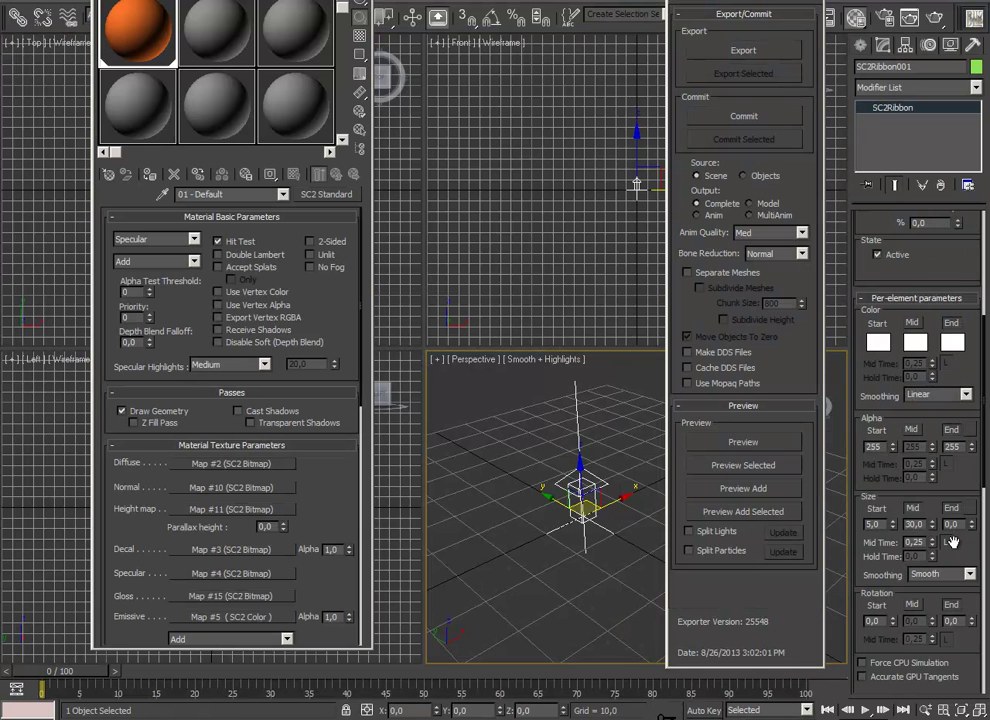
Step: Try Bezier smoothing for the ribbon's size, preview it, and preview again with a mid time of 0,1
{"action": "scroll", "coordinate": [957, 345], "scroll_direction": "down", "scroll_amount": 5}
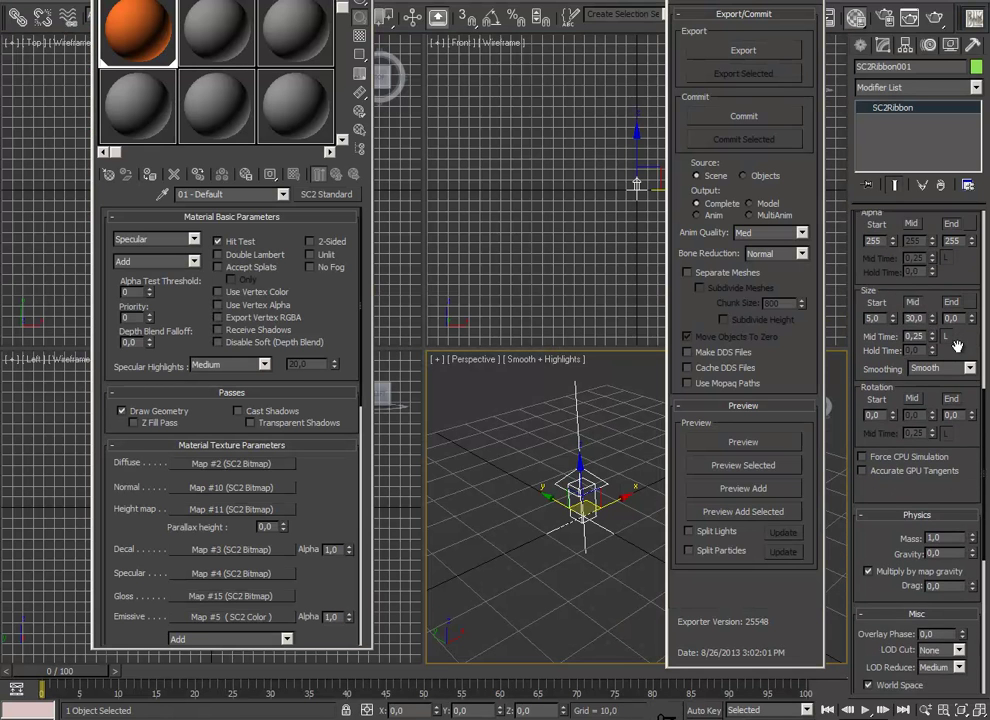
{"action": "scroll", "coordinate": [957, 345], "scroll_direction": "up", "scroll_amount": 3}
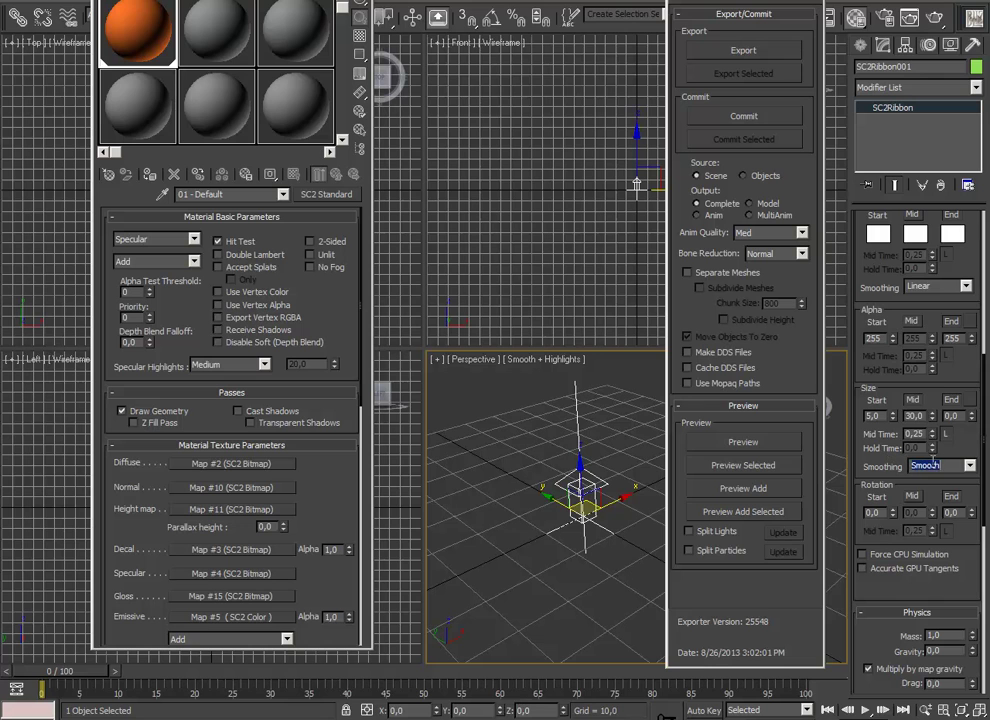
{"action": "left_click", "coordinate": [969, 466]}
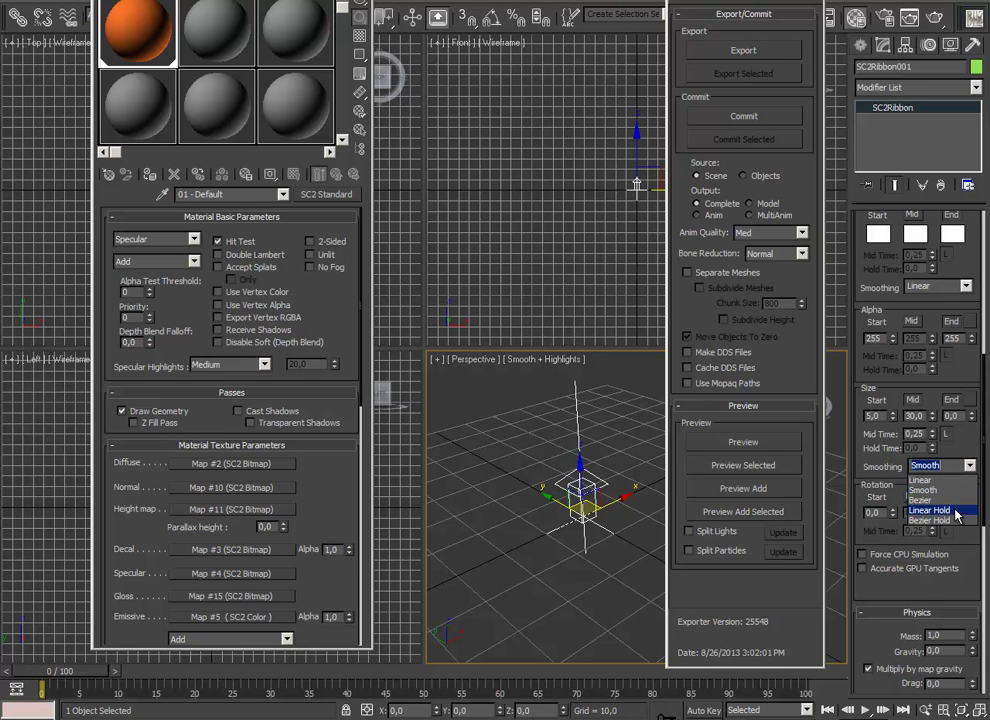
{"action": "left_click", "coordinate": [950, 500]}
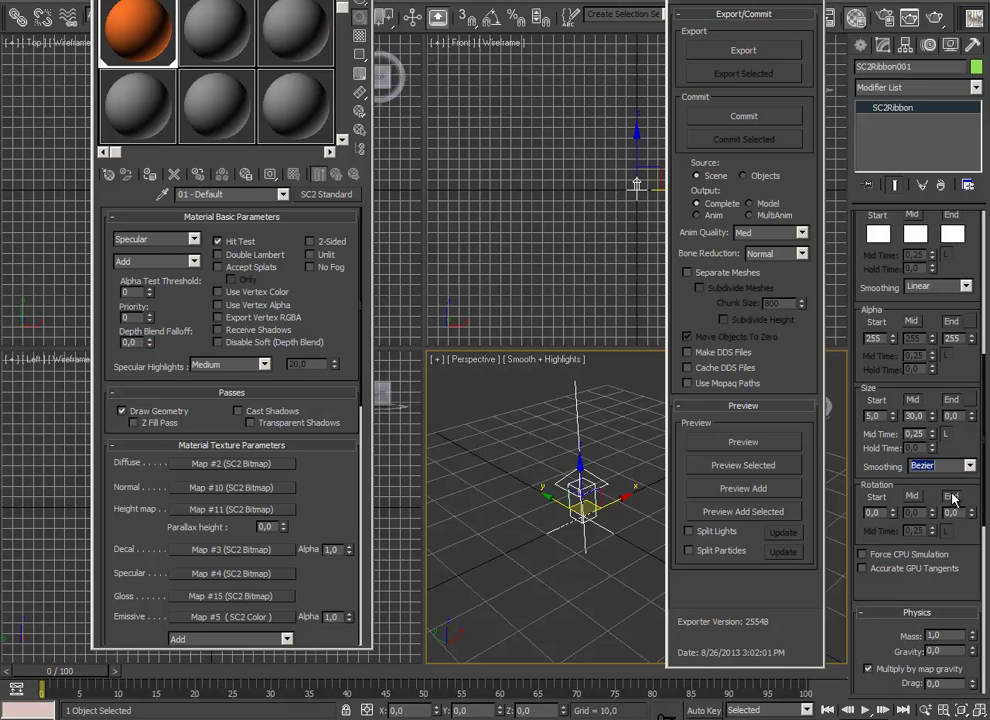
{"action": "left_click", "coordinate": [766, 465]}
{"action": "key", "text": "Return"}
{"action": "left_click", "coordinate": [770, 442]}
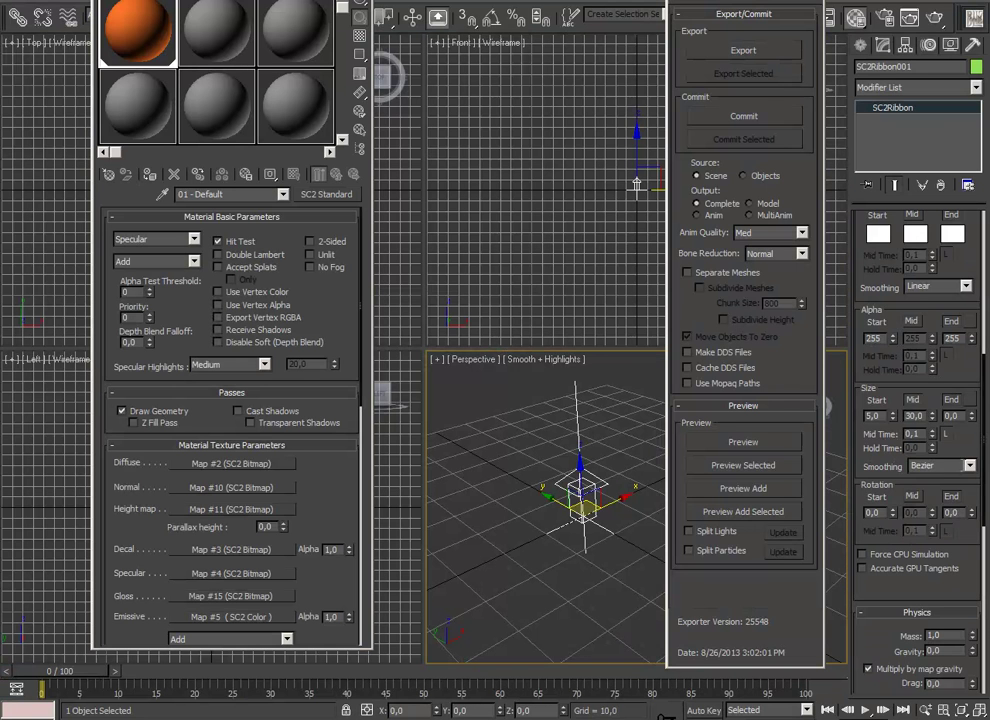
Step: Set the ribbon's size smoothing back to Smooth and preview the ribbon
{"action": "left_click", "coordinate": [960, 466]}
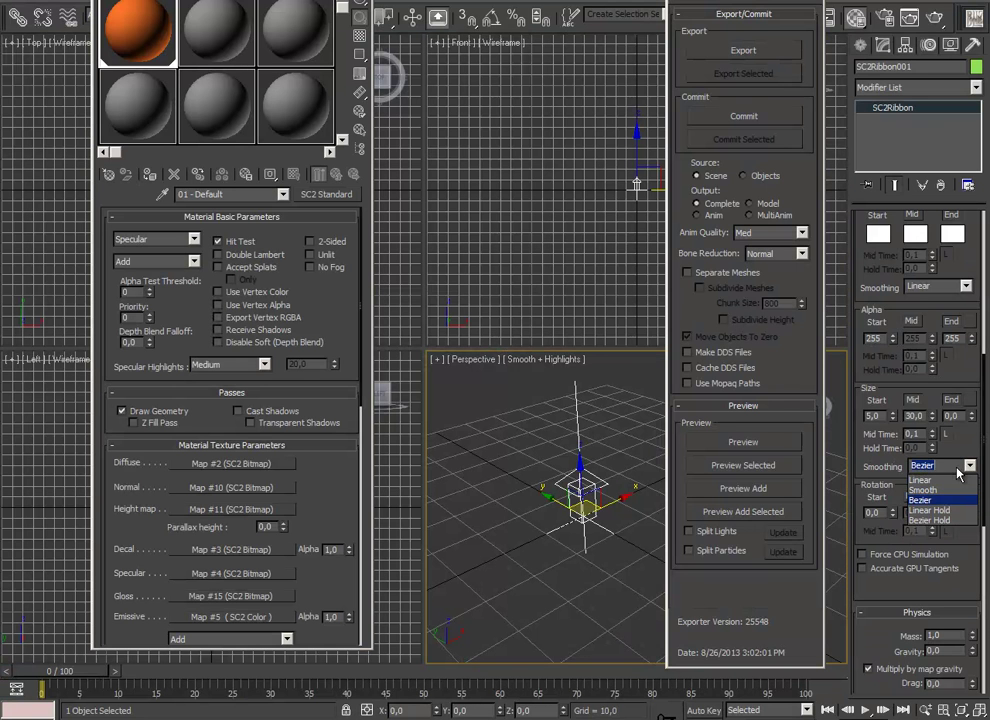
{"action": "left_click", "coordinate": [950, 490]}
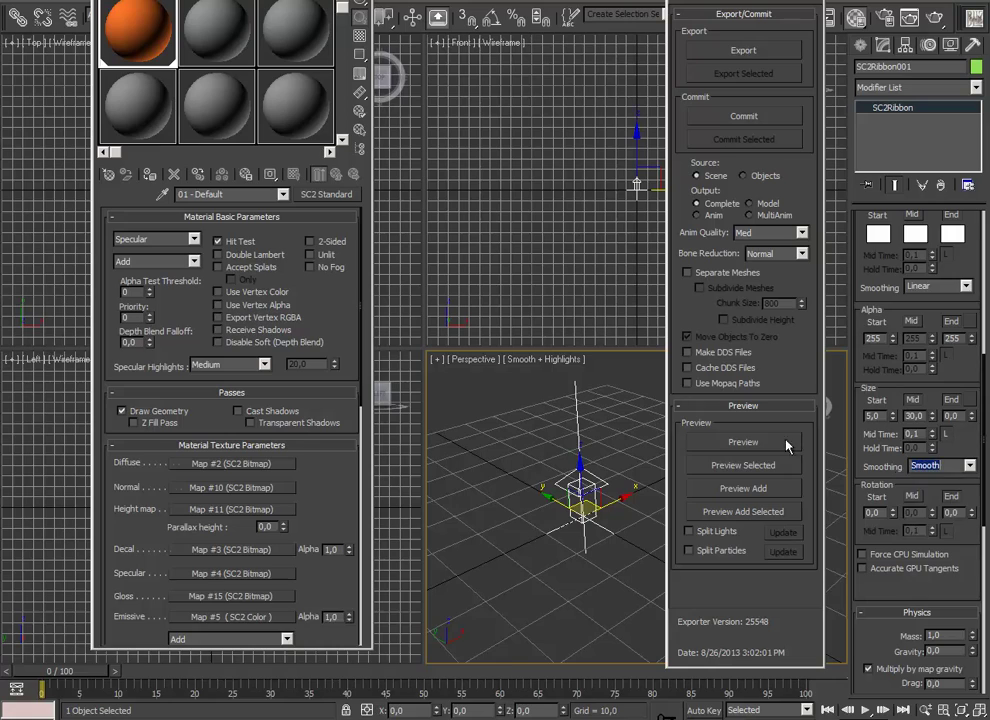
{"action": "left_click", "coordinate": [780, 442]}
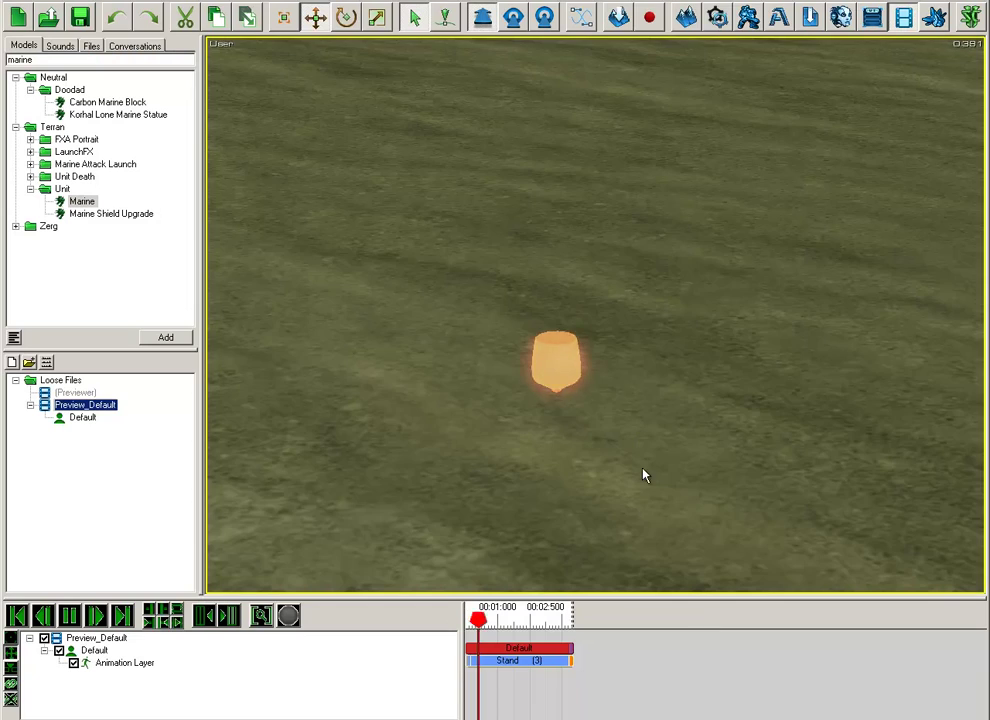
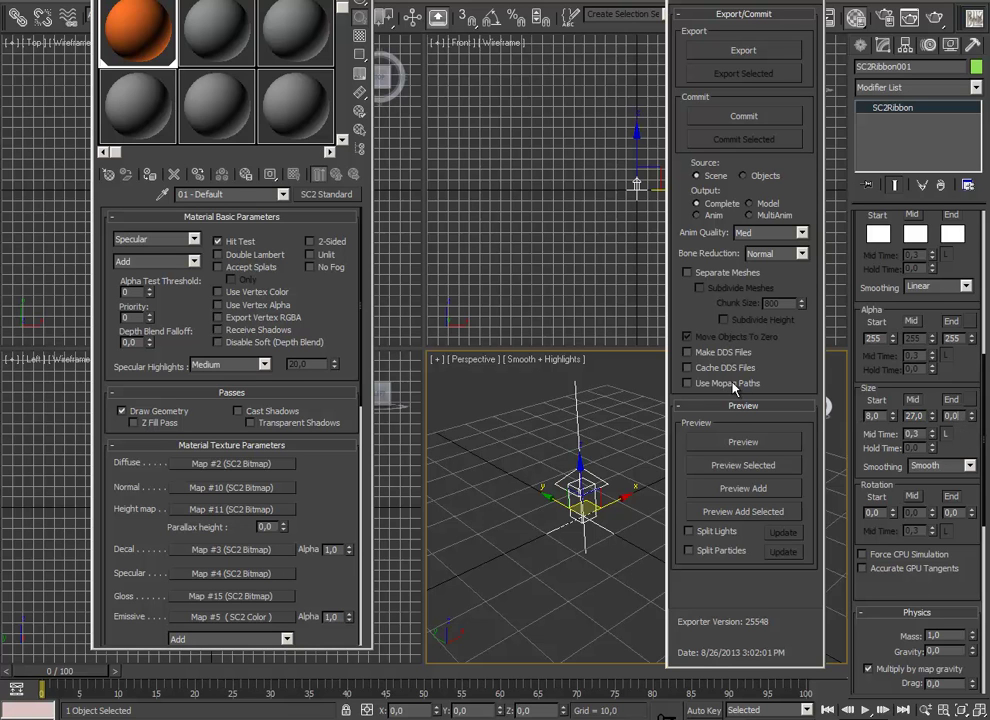
Step: Set the ribbon's size to 8 at start and 27 at mid with mid time 0,3, and lower it to Z -9,186, previewing both changes
{"action": "left_click", "coordinate": [743, 441]}
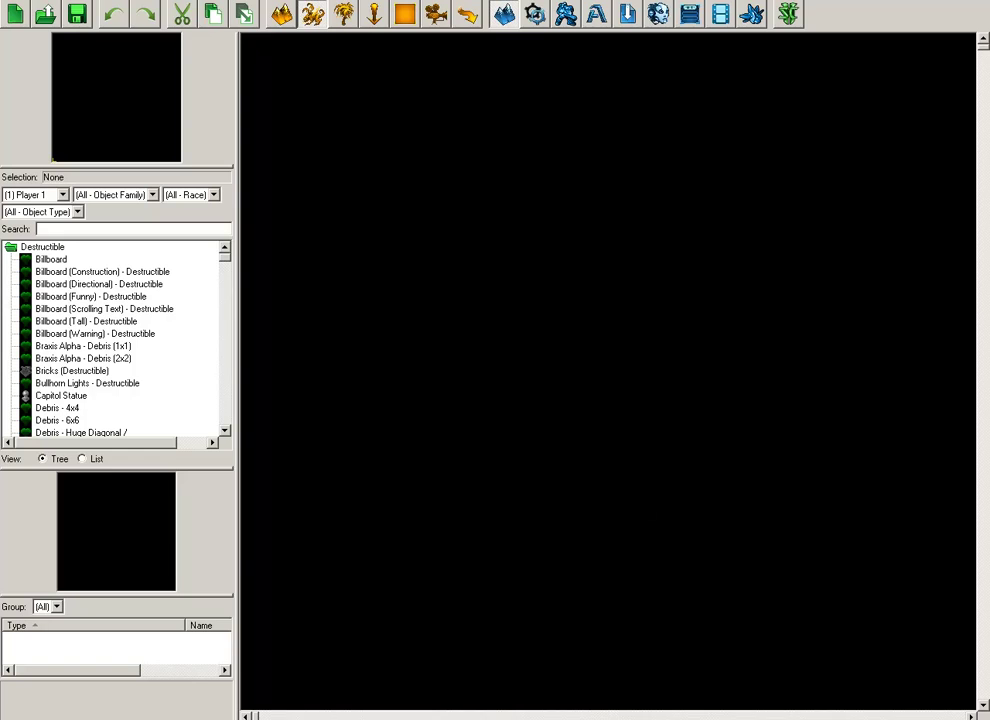
{"action": "left_click", "coordinate": [352, 718]}
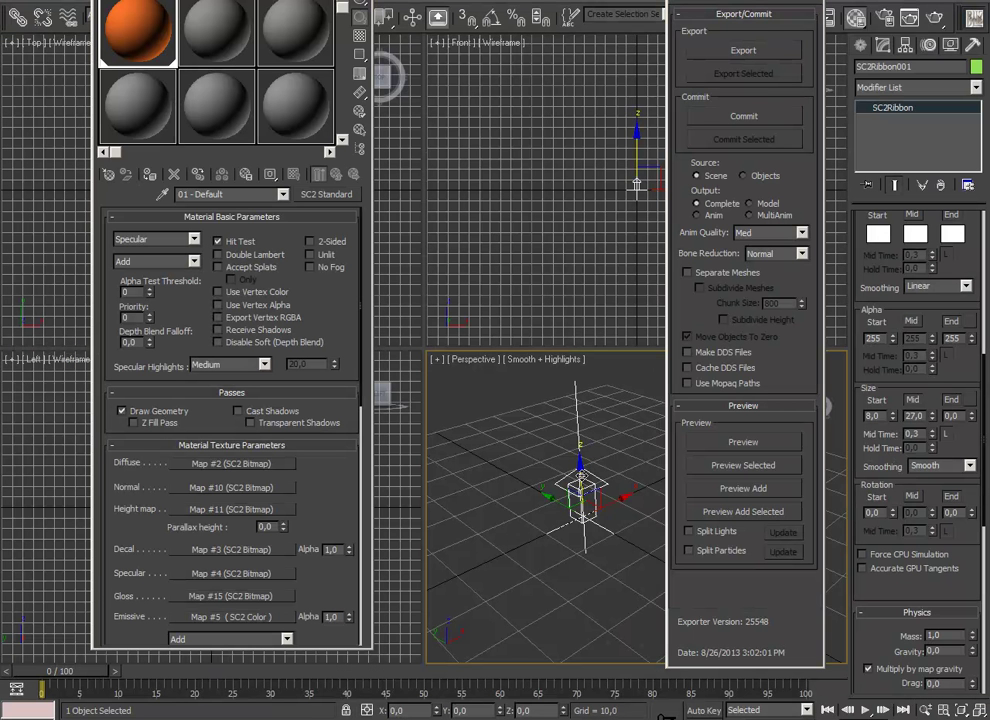
{"action": "left_click", "coordinate": [743, 442]}
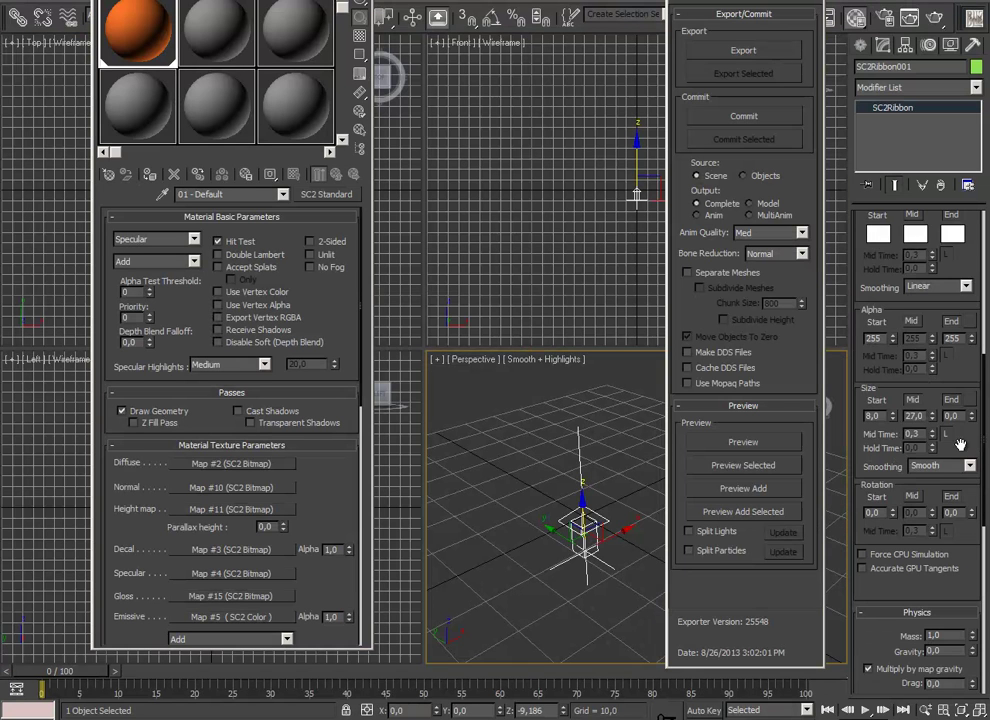
Step: Set the ribbon's alpha to 0 at start, 255 at mid and 0 at end with mid time 0,3, and preview it
{"action": "left_click_drag", "start_coordinate": [959, 444], "coordinate": [955, 540]}
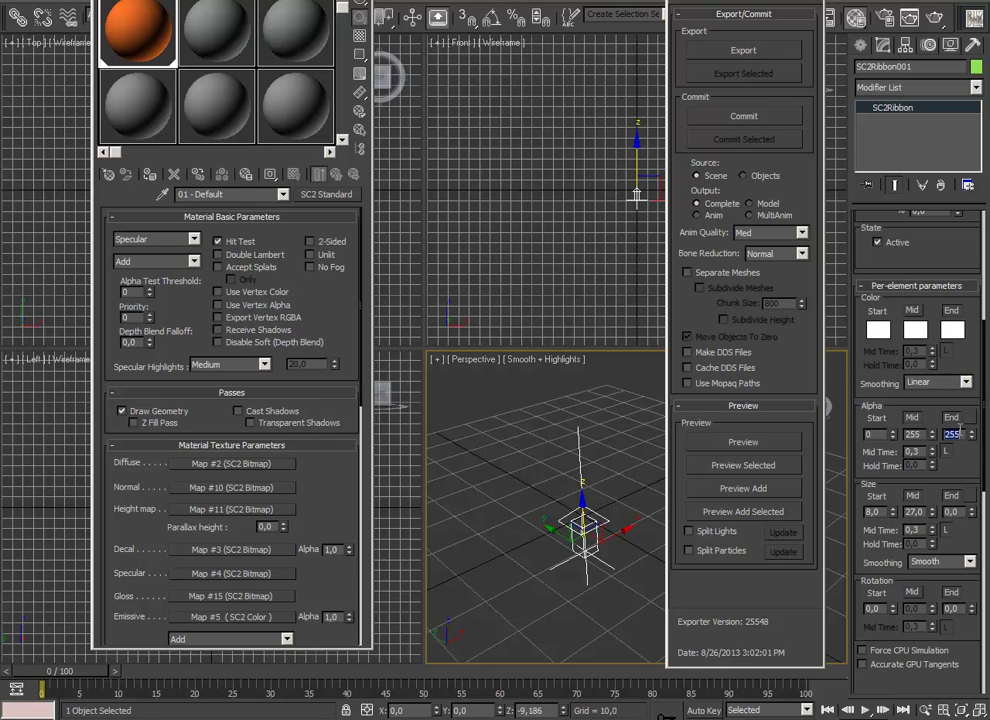
{"action": "left_click", "coordinate": [726, 447]}
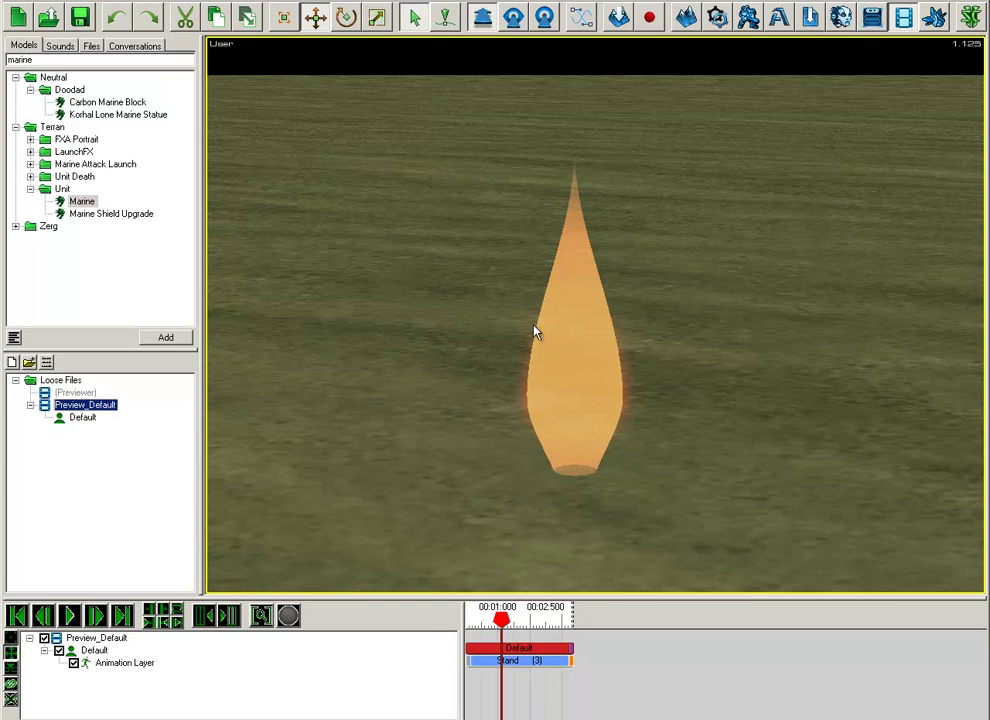
{"action": "scroll", "coordinate": [546, 349], "scroll_direction": "up", "scroll_amount": 5}
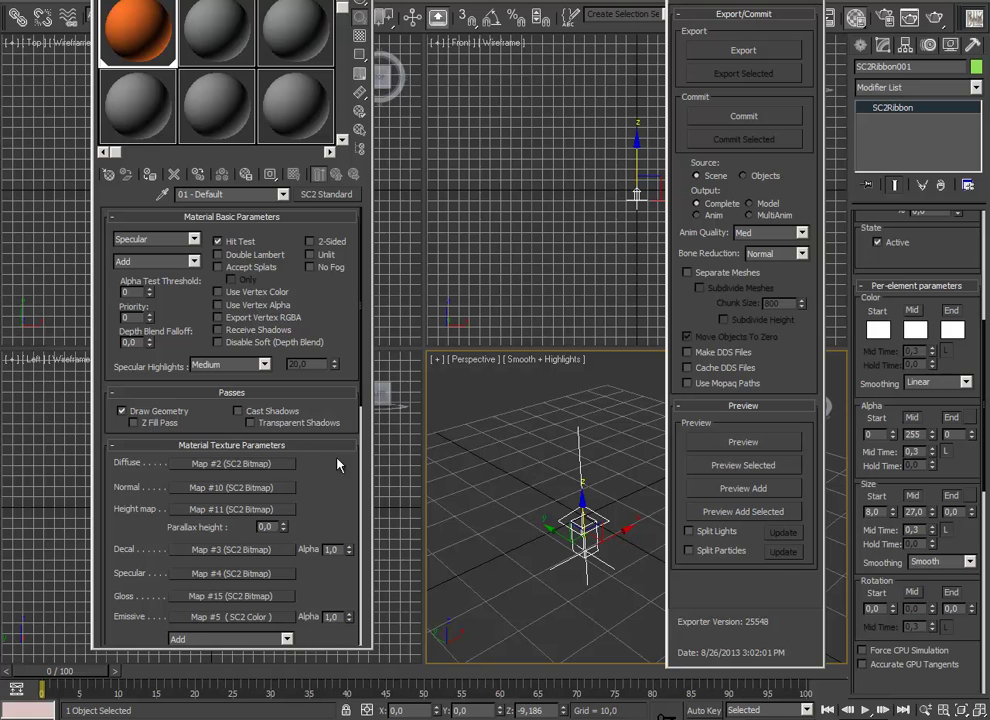
Step: Set the emissive map's Fresnel mode to Inverted, preview the ribbon, and preview again with a Fresnel exponent of 0,5
{"action": "scroll", "coordinate": [310, 400], "scroll_direction": "down", "scroll_amount": 5}
{"action": "scroll", "coordinate": [349, 343], "scroll_direction": "up", "scroll_amount": 3}
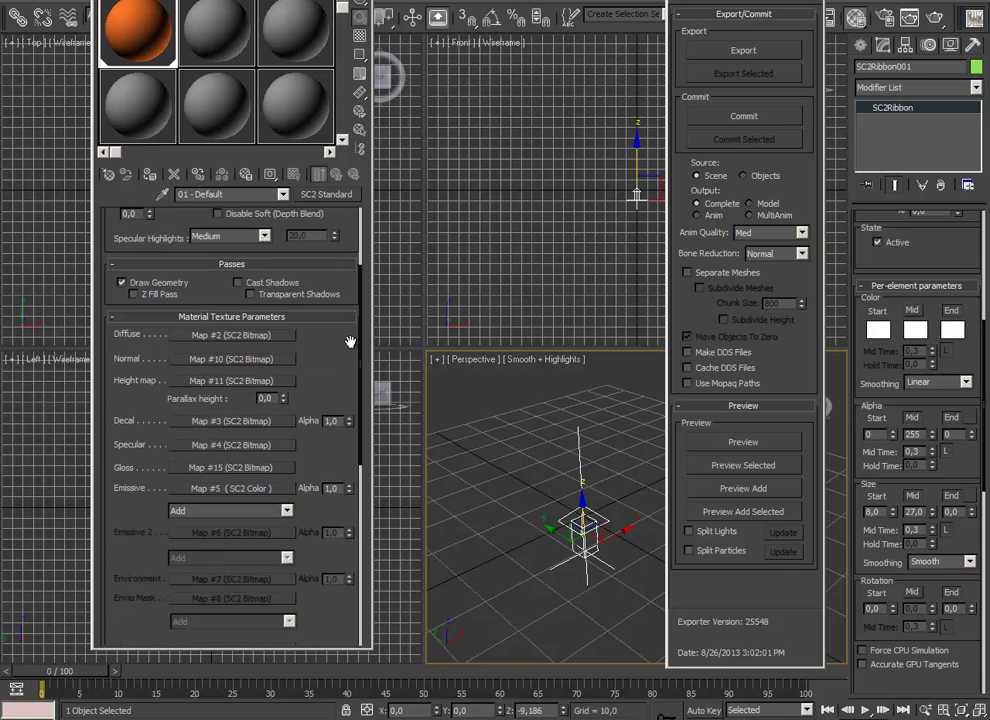
{"action": "left_click", "coordinate": [230, 486]}
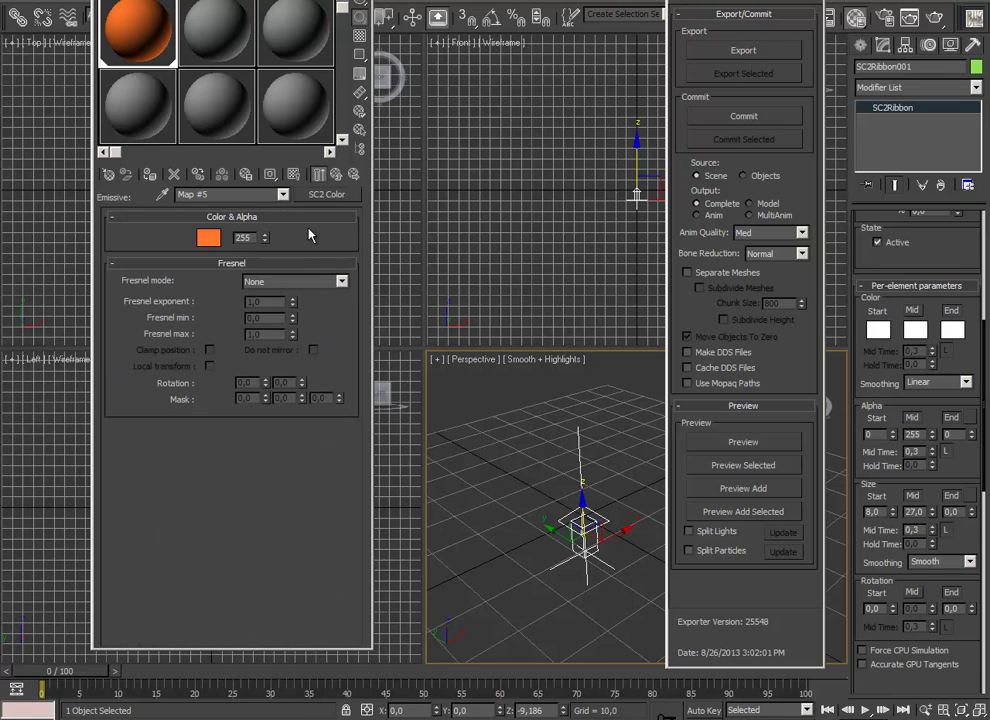
{"action": "left_click", "coordinate": [341, 282]}
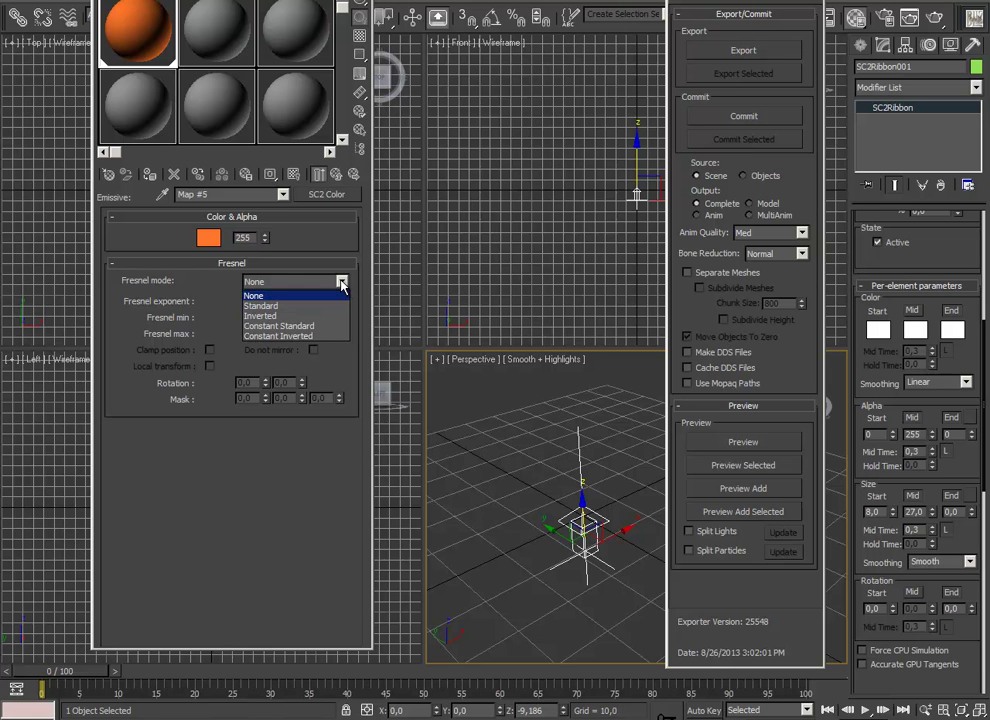
{"action": "left_click", "coordinate": [268, 316]}
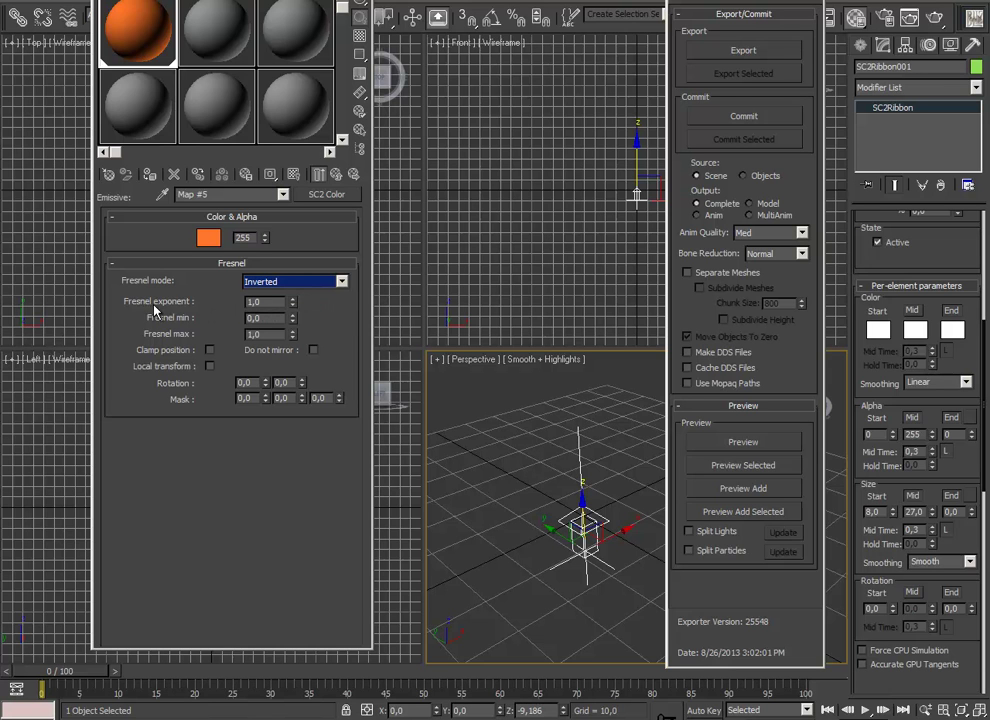
{"action": "left_click", "coordinate": [278, 301]}
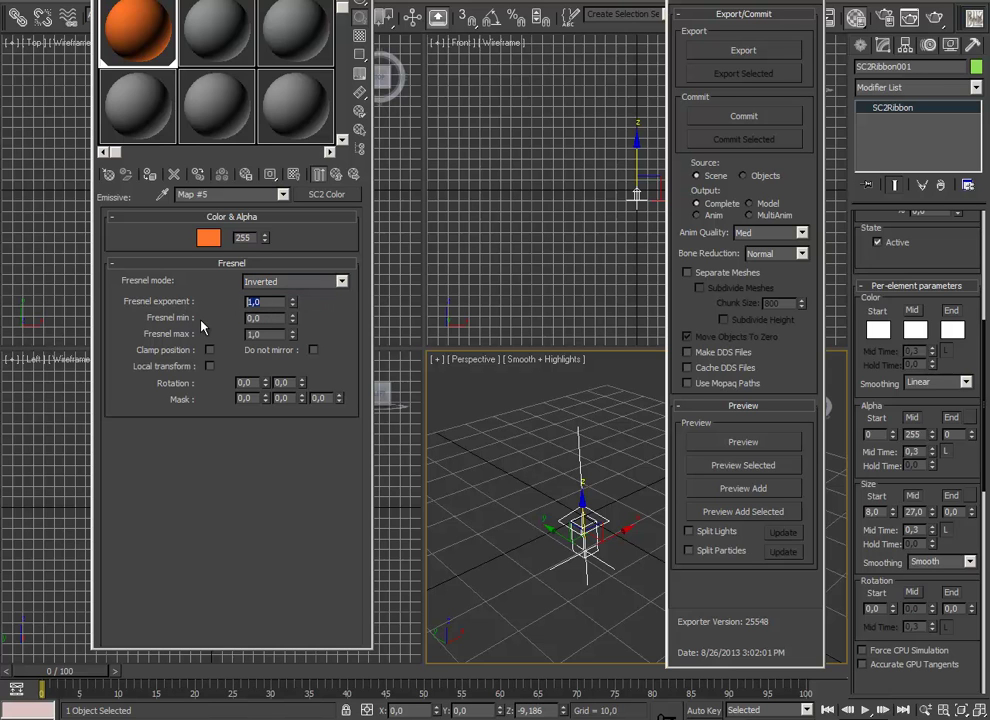
{"action": "left_click", "coordinate": [743, 441]}
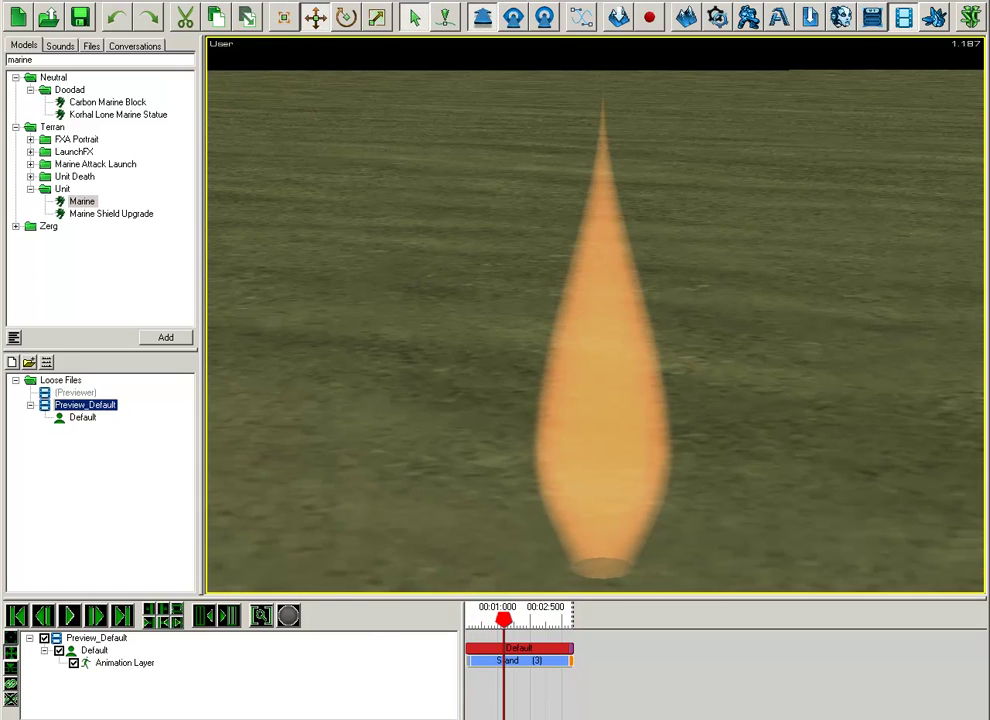
{"action": "key", "text": "alt+Tab"}
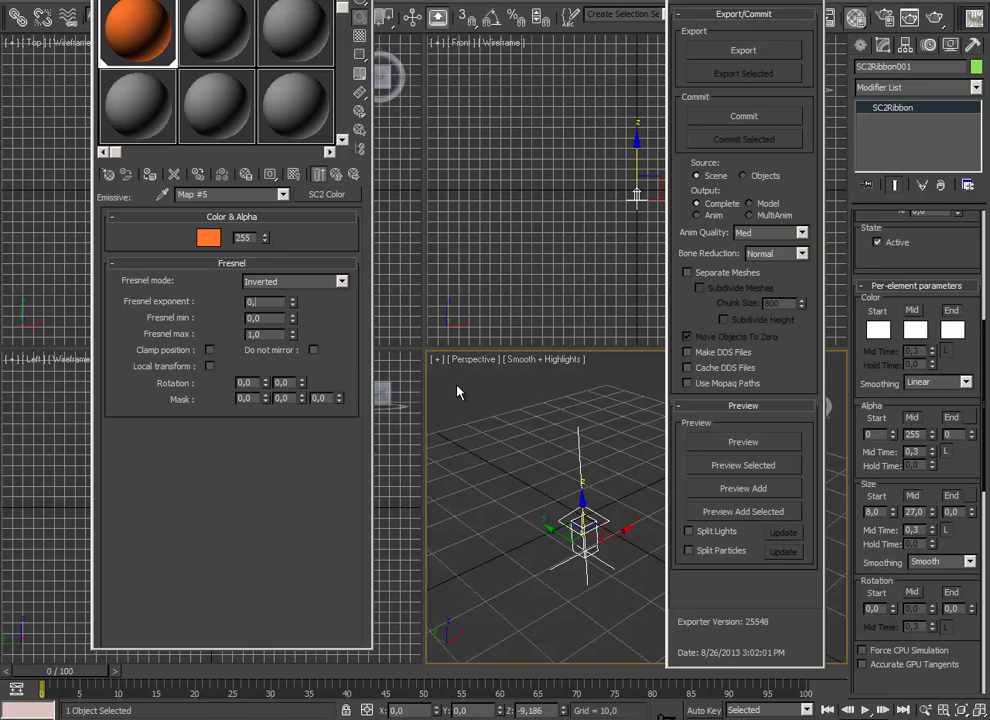
{"action": "left_click", "coordinate": [736, 451]}
Step: Set the HDR emissive multiplier of the ribbon's material to 4 and preview the ribbon
{"action": "left_click", "coordinate": [283, 194]}
{"action": "left_click", "coordinate": [200, 205]}
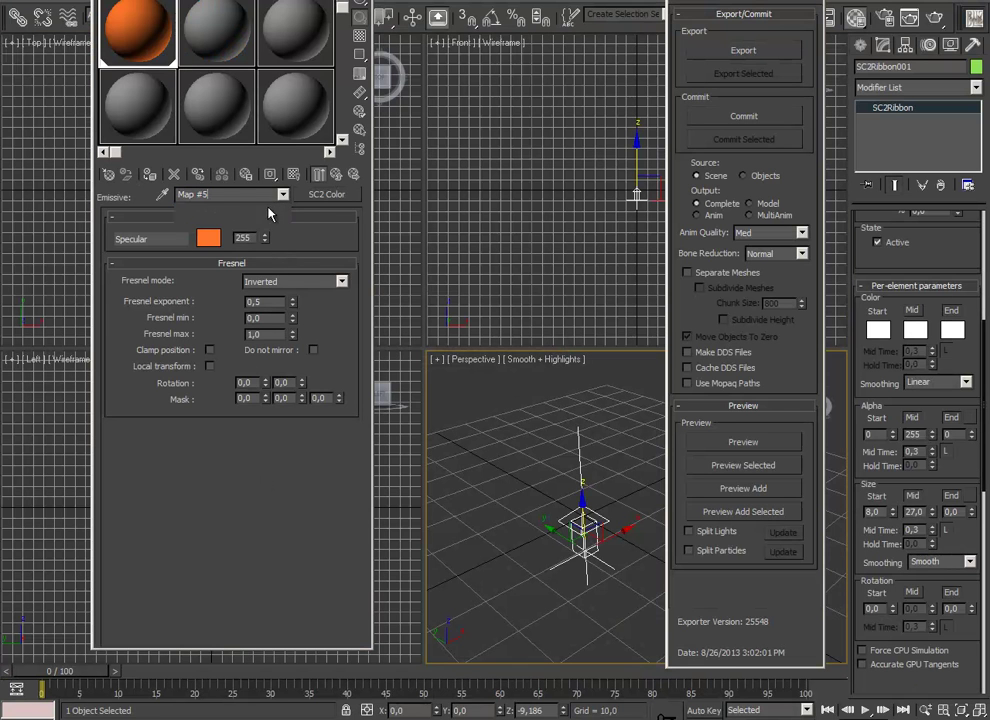
{"action": "left_click_drag", "start_coordinate": [267, 552], "coordinate": [342, 298]}
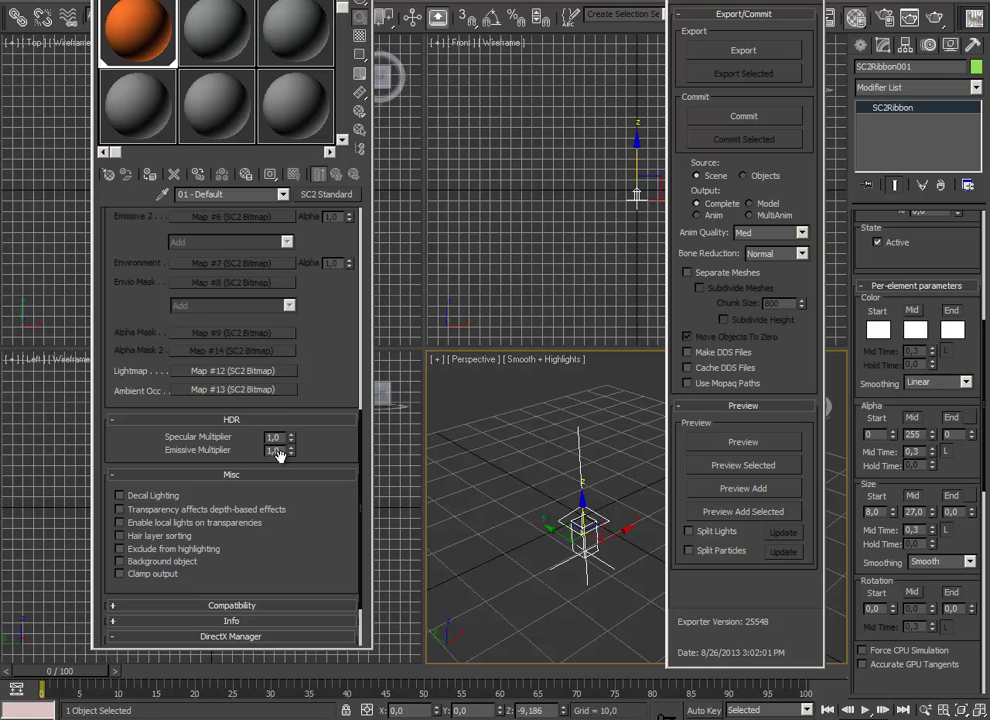
{"action": "type", "text": "4"}
{"action": "key", "text": "Return"}
{"action": "left_click", "coordinate": [740, 441]}
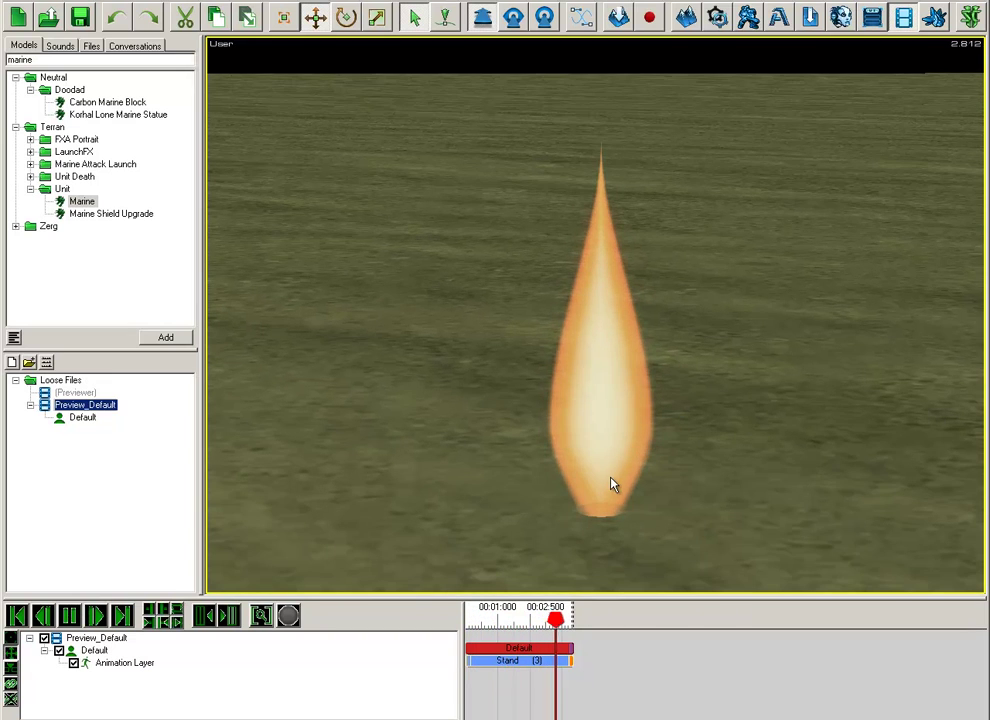
Step: Lower the emissive map's Fresnel exponent to 0,25 and preview the ribbon
{"action": "key", "text": "alt+Tab"}
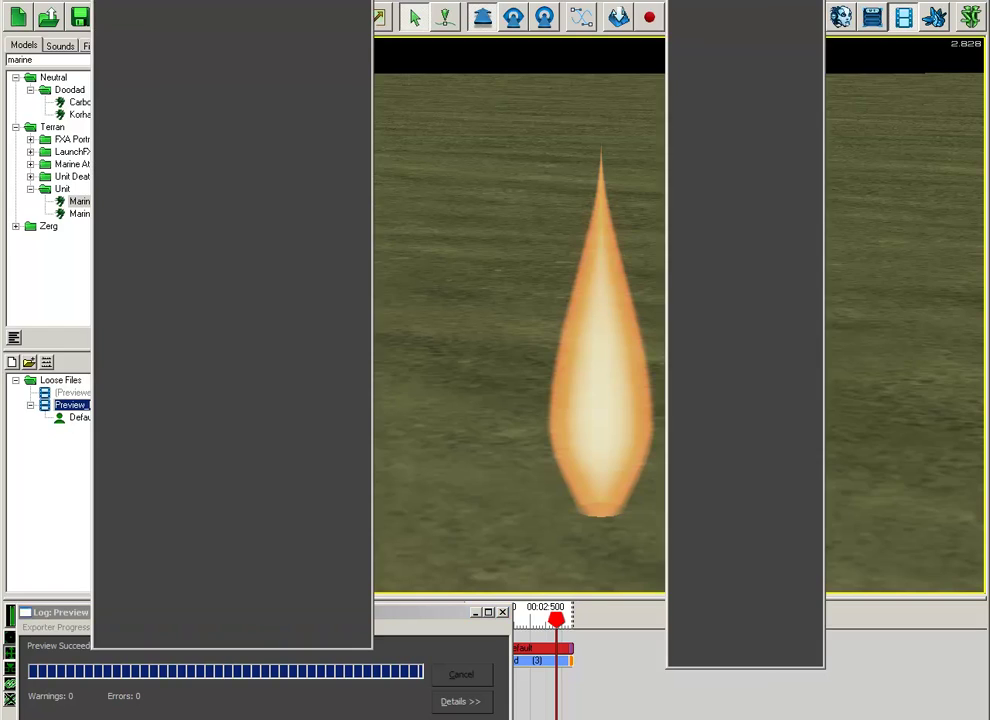
{"action": "scroll", "coordinate": [320, 386], "scroll_direction": "up", "scroll_amount": 5}
{"action": "left_click", "coordinate": [245, 412]}
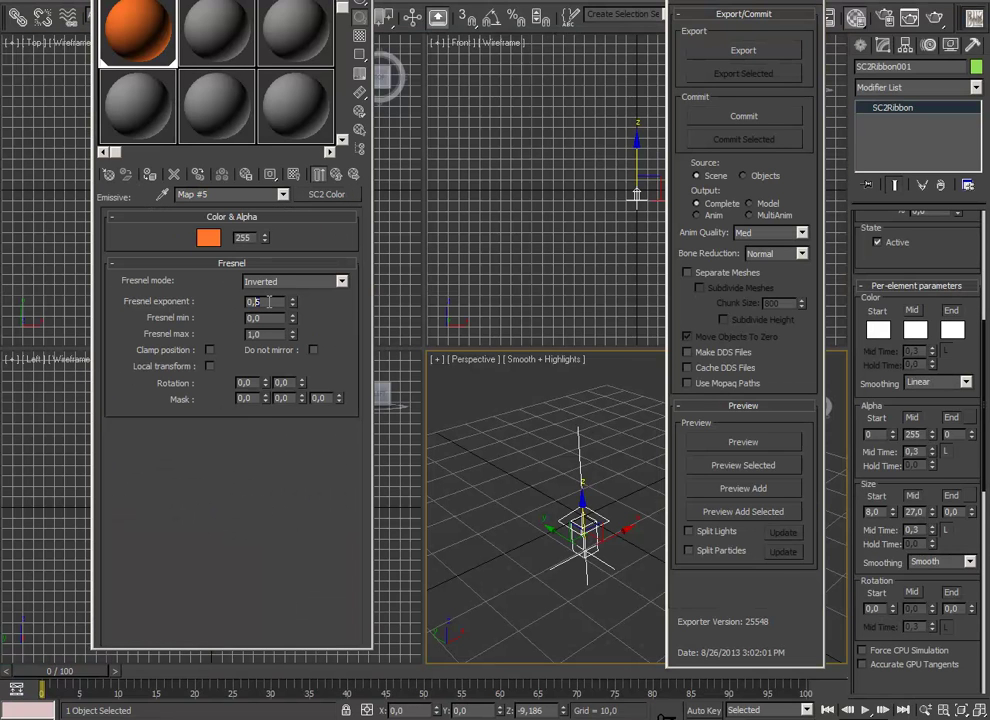
{"action": "left_click", "coordinate": [790, 437]}
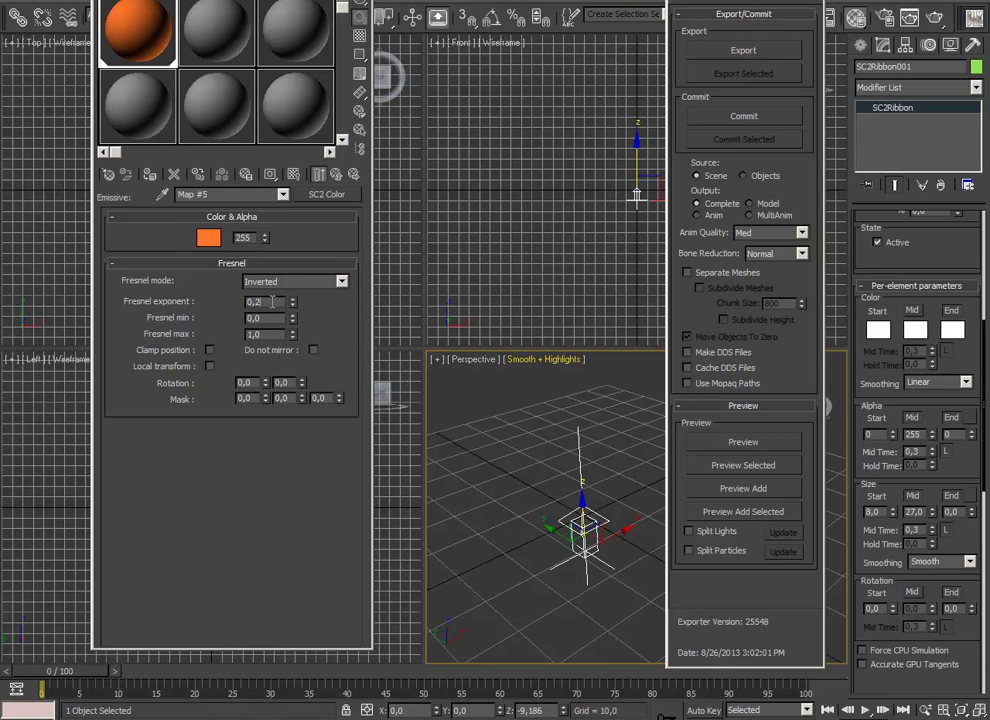
{"action": "left_click", "coordinate": [693, 446]}
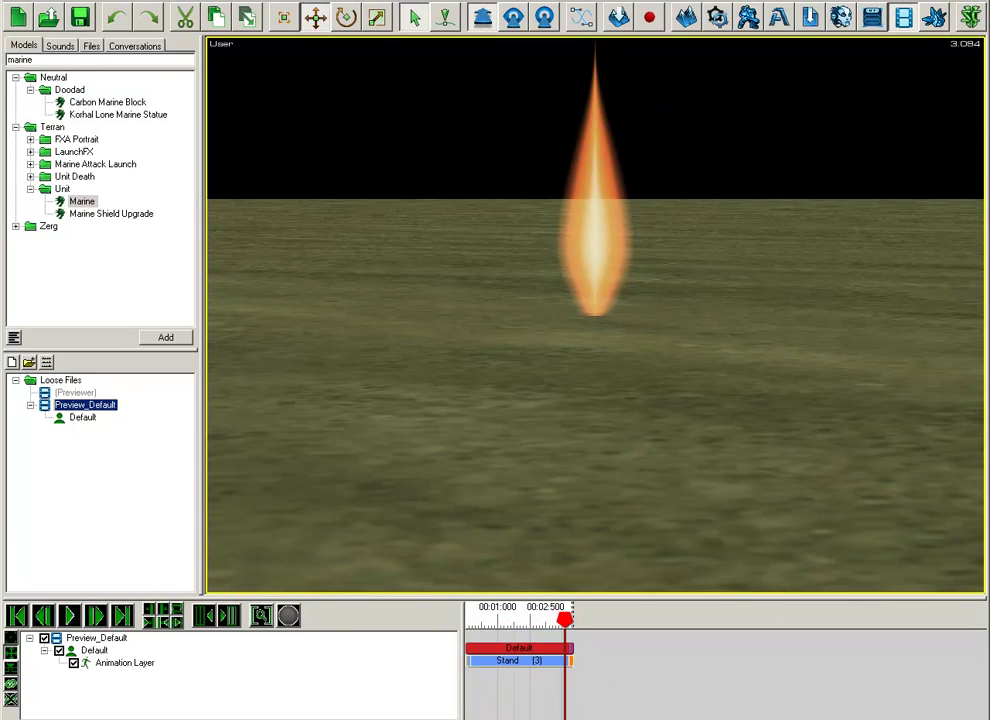
Step: Extend the previewed Stand animation in the cutscene editor and examine the ribbon's soft edges from several angles
{"action": "left_click_drag", "start_coordinate": [569, 664], "coordinate": [658, 663]}
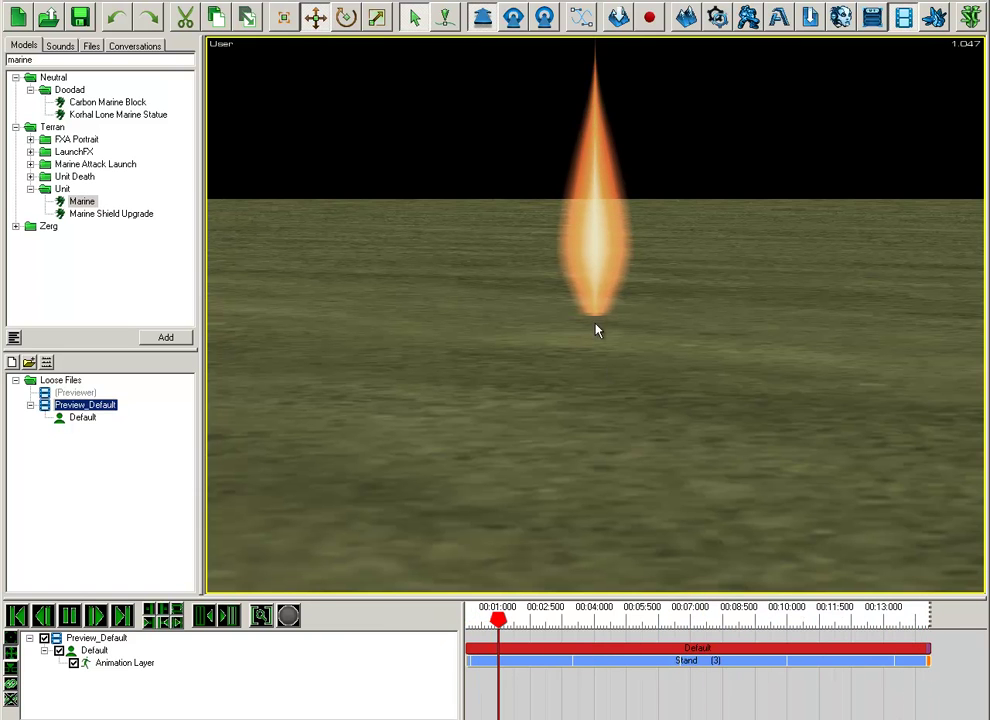
{"action": "middle_click_drag", "start_coordinate": [537, 442], "coordinate": [585, 371]}
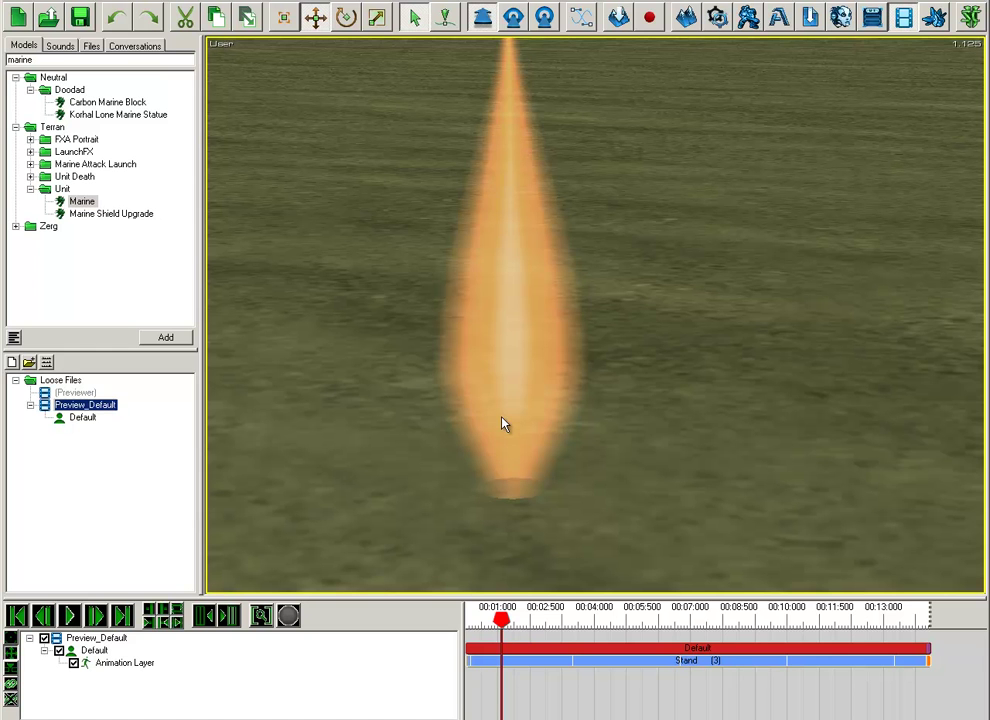
{"action": "middle_click_drag", "start_coordinate": [579, 365], "coordinate": [620, 389]}
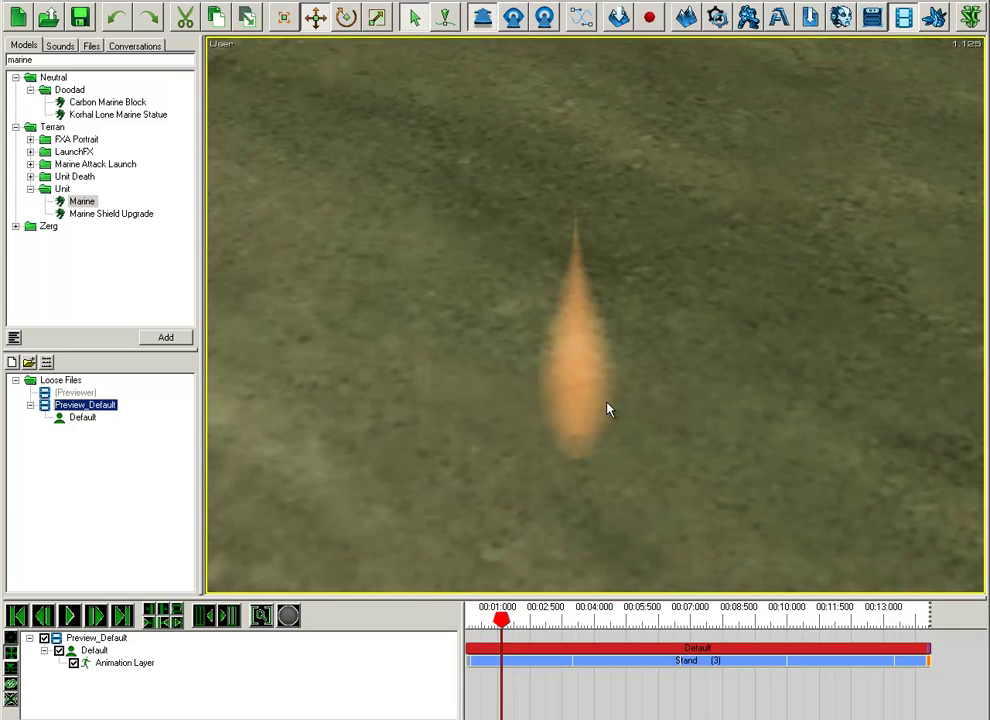
{"action": "middle_click_drag", "start_coordinate": [612, 457], "coordinate": [570, 437]}
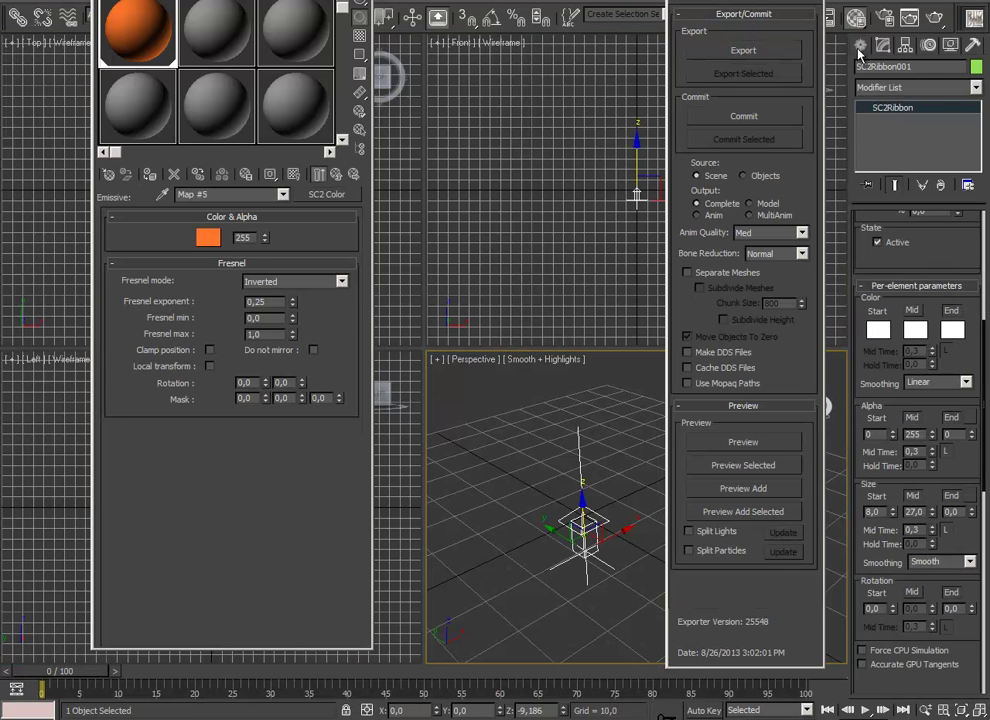
Step: Create a standard primitive sphere with a radius of about 43,5 near the ribbon in the perspective view
{"action": "left_click", "coordinate": [860, 47]}
{"action": "left_click", "coordinate": [881, 92]}
{"action": "left_click", "coordinate": [876, 102]}
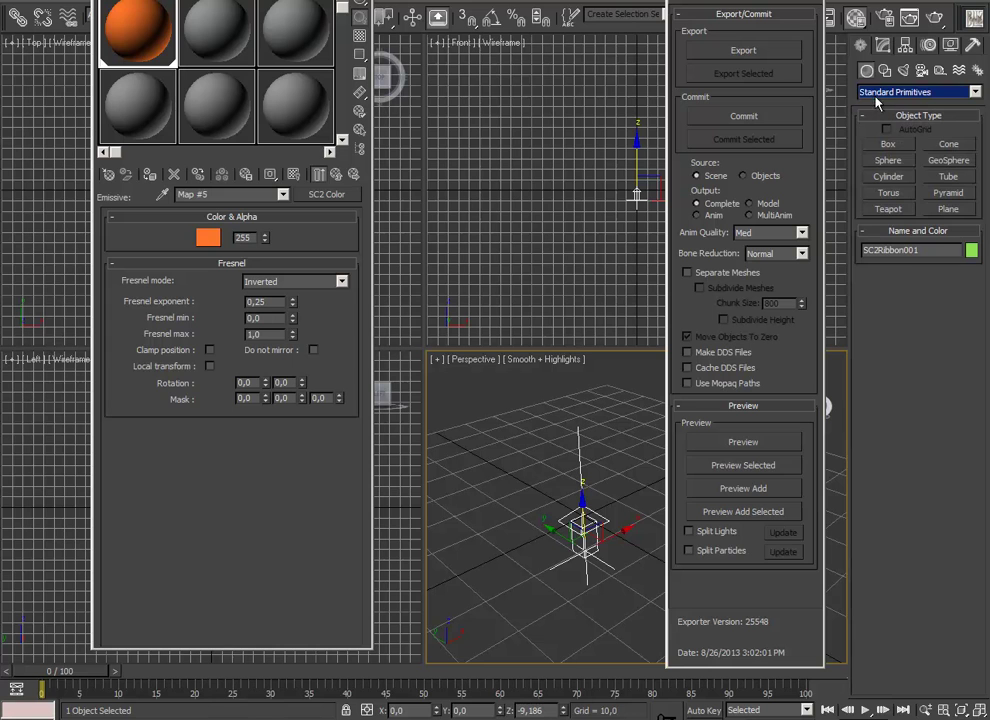
{"action": "left_click", "coordinate": [888, 160]}
{"action": "left_click_drag", "start_coordinate": [502, 483], "coordinate": [607, 562]}
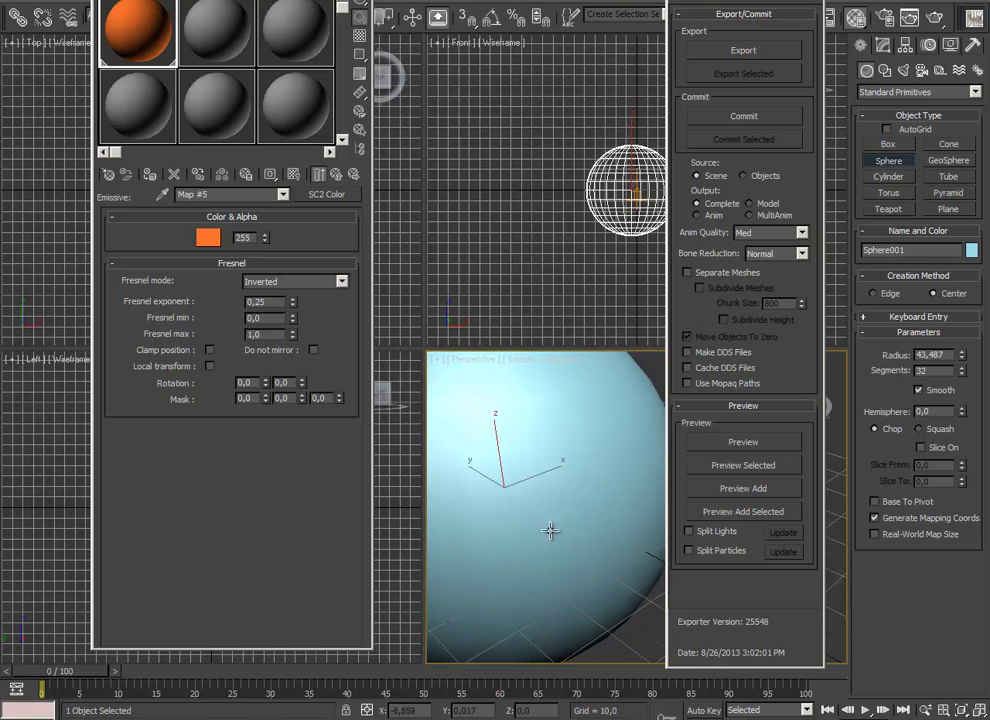
{"action": "scroll", "coordinate": [553, 522], "scroll_direction": "down", "scroll_amount": 5}
{"action": "right_click", "coordinate": [555, 504]}
Step: Move the sphere to X -74,732, Y 24,006, apply the orange material to it and preview the scene
{"action": "left_click_drag", "start_coordinate": [625, 475], "coordinate": [545, 505]}
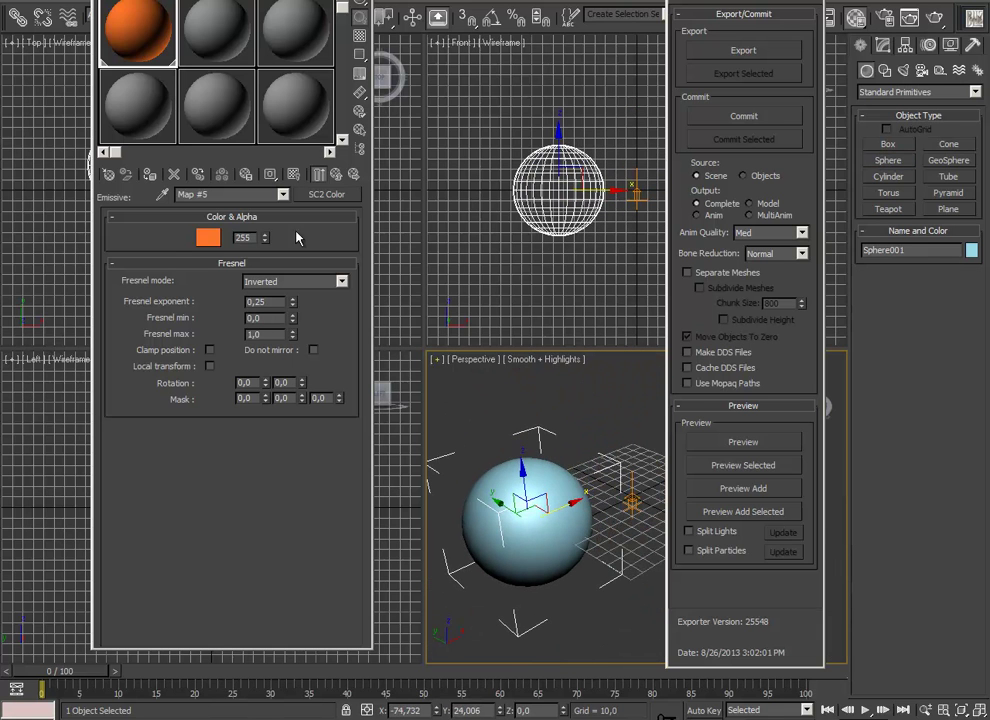
{"action": "left_click_drag", "start_coordinate": [178, 62], "coordinate": [545, 500]}
{"action": "left_click", "coordinate": [703, 441]}
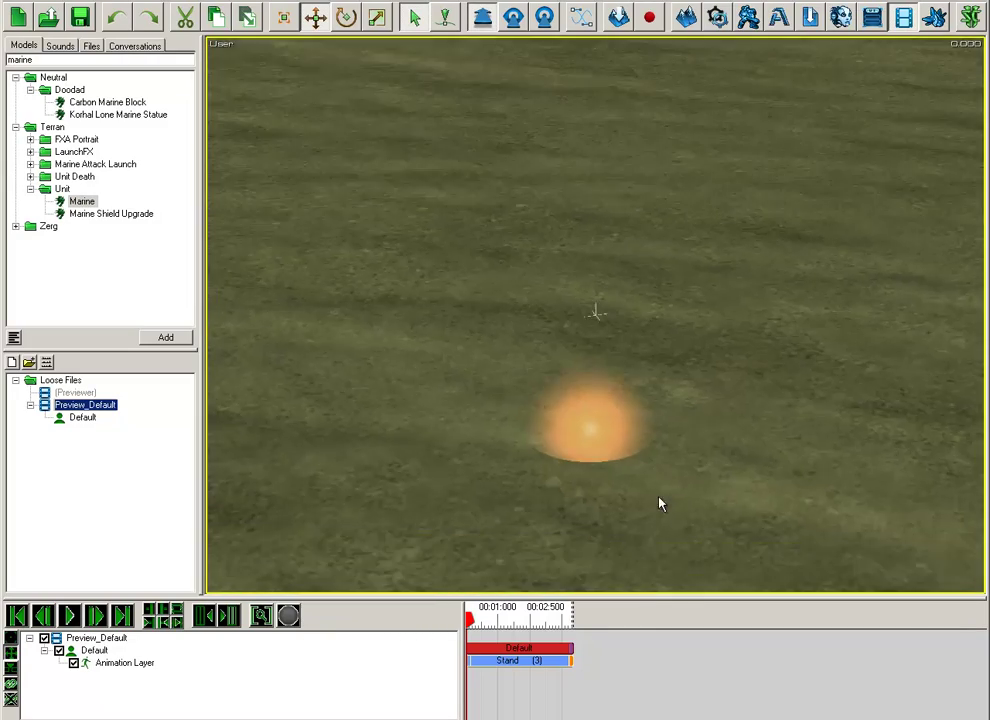
Step: Examine the inverted Fresnel falloff on the sphere from several angles and compare it with the playing ribbon
{"action": "right_click_drag", "start_coordinate": [659, 504], "coordinate": [558, 315]}
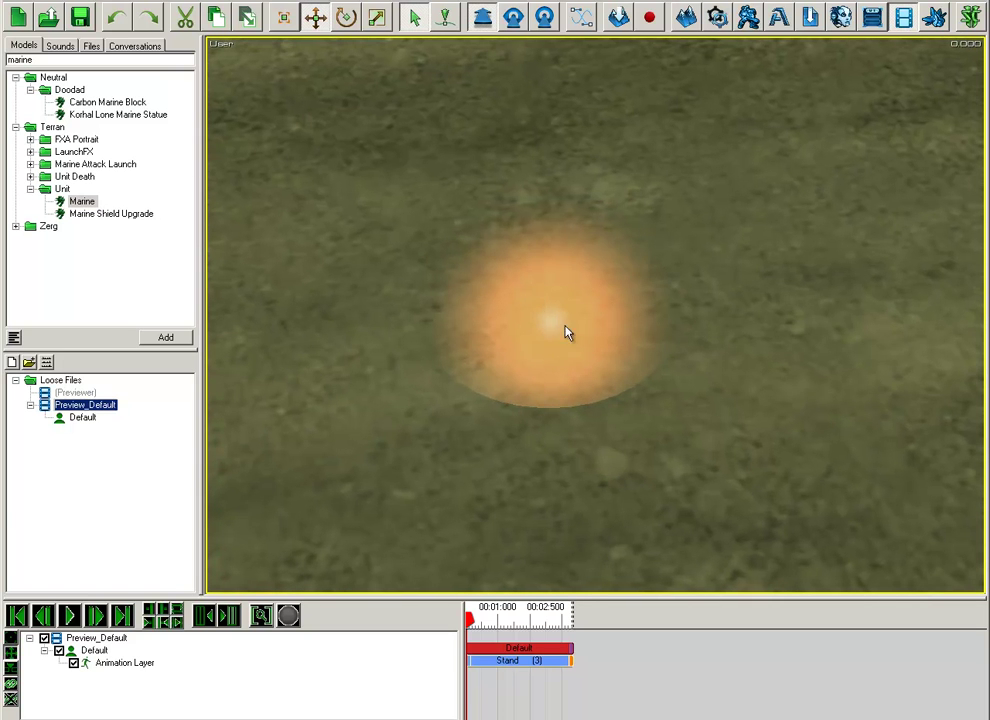
{"action": "scroll", "coordinate": [558, 326], "scroll_direction": "up", "scroll_amount": 3}
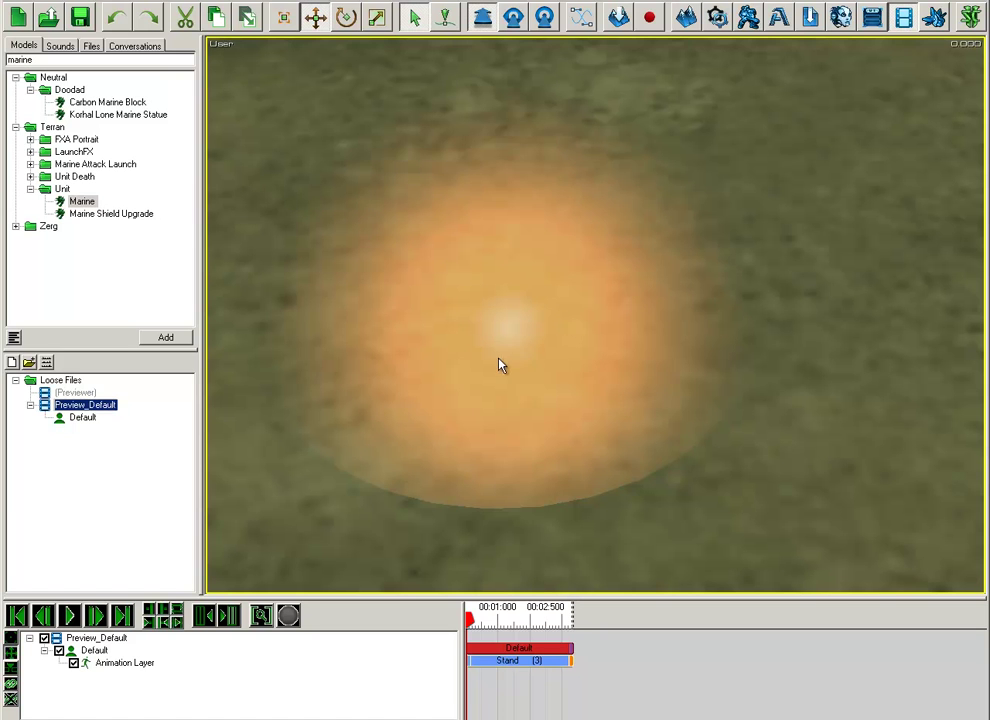
{"action": "scroll", "coordinate": [486, 331], "scroll_direction": "down", "scroll_amount": 3}
{"action": "right_click_drag", "start_coordinate": [486, 327], "coordinate": [462, 568]}
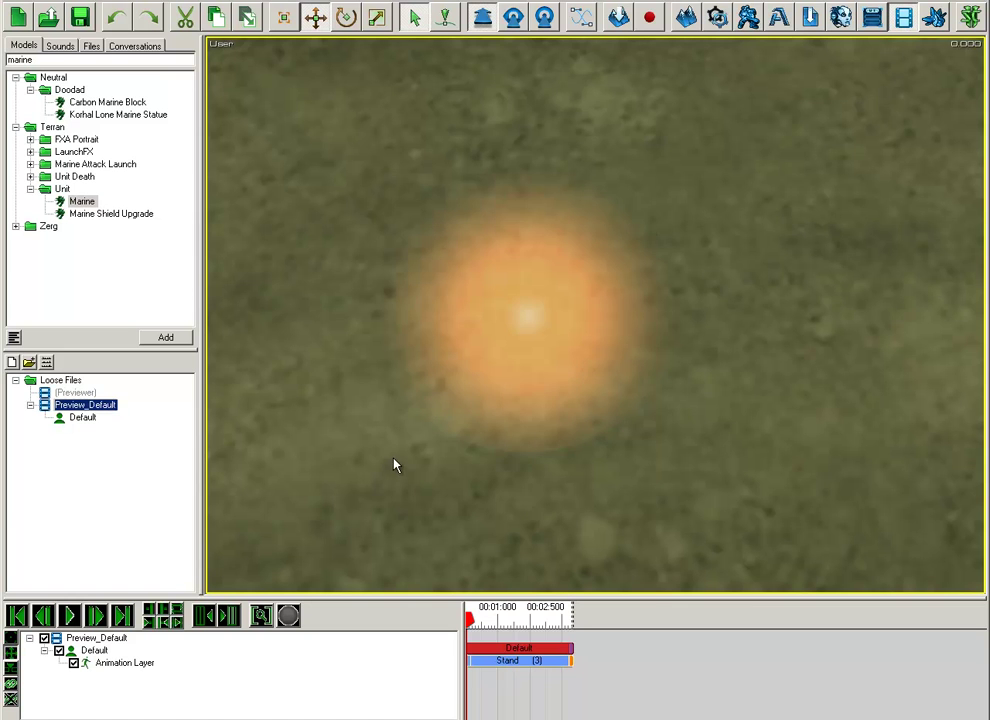
{"action": "right_click_drag", "start_coordinate": [394, 465], "coordinate": [592, 263]}
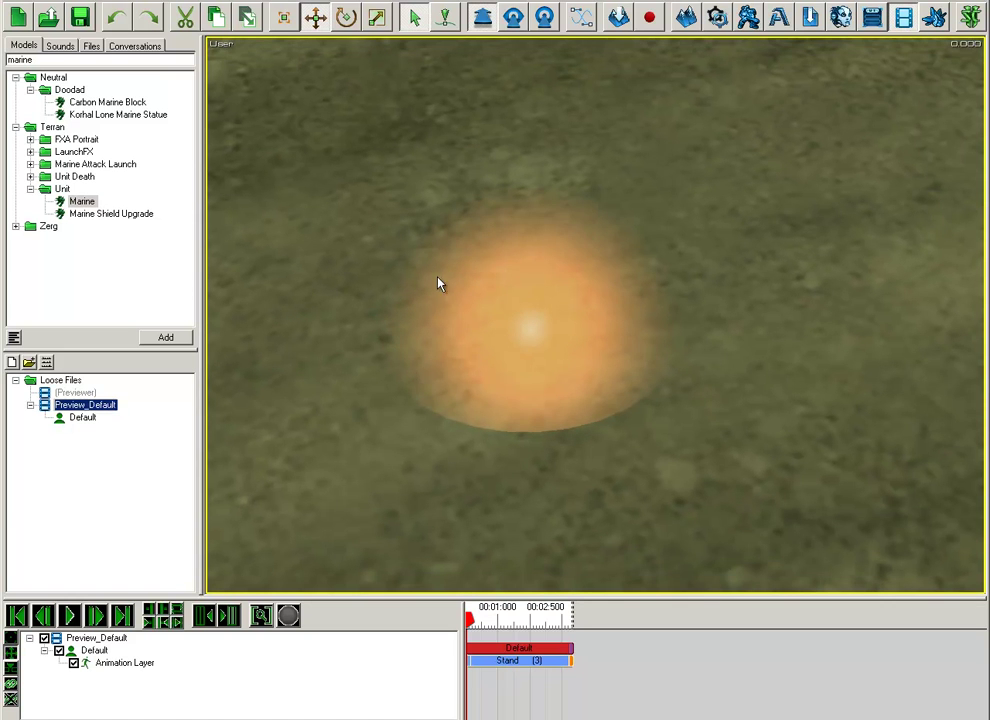
{"action": "scroll", "coordinate": [508, 333], "scroll_direction": "up", "scroll_amount": 3}
{"action": "scroll", "coordinate": [498, 335], "scroll_direction": "down", "scroll_amount": 3}
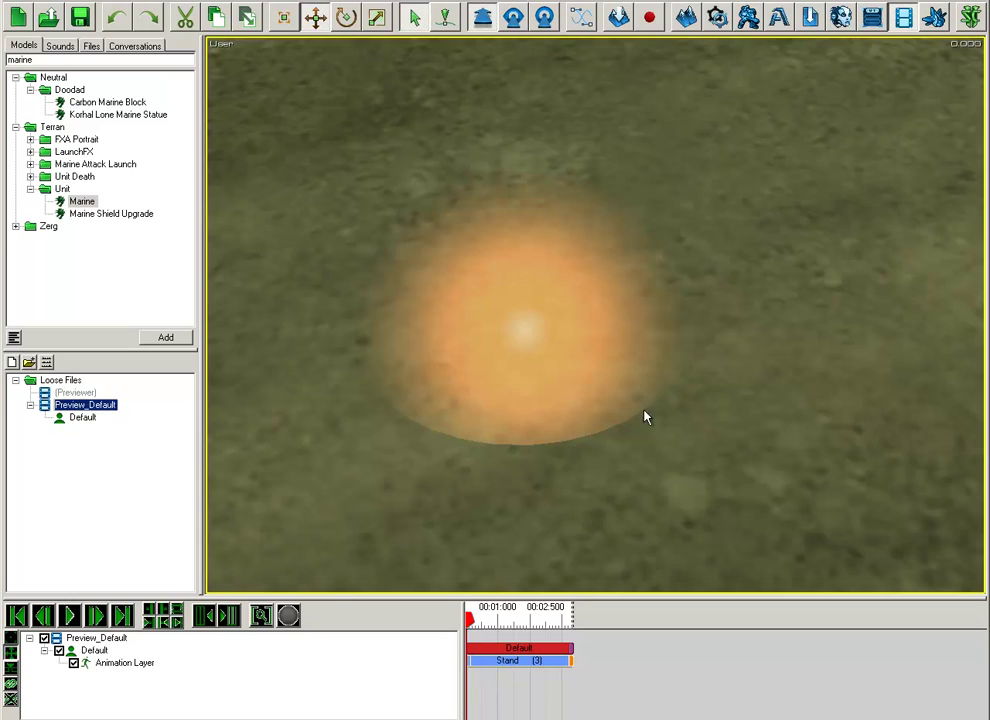
{"action": "key", "text": "space"}
{"action": "scroll", "coordinate": [729, 354], "scroll_direction": "down", "scroll_amount": 3}
{"action": "middle_click_drag", "start_coordinate": [731, 352], "coordinate": [736, 487]}
{"action": "right_click_drag", "start_coordinate": [736, 487], "coordinate": [481, 248]}
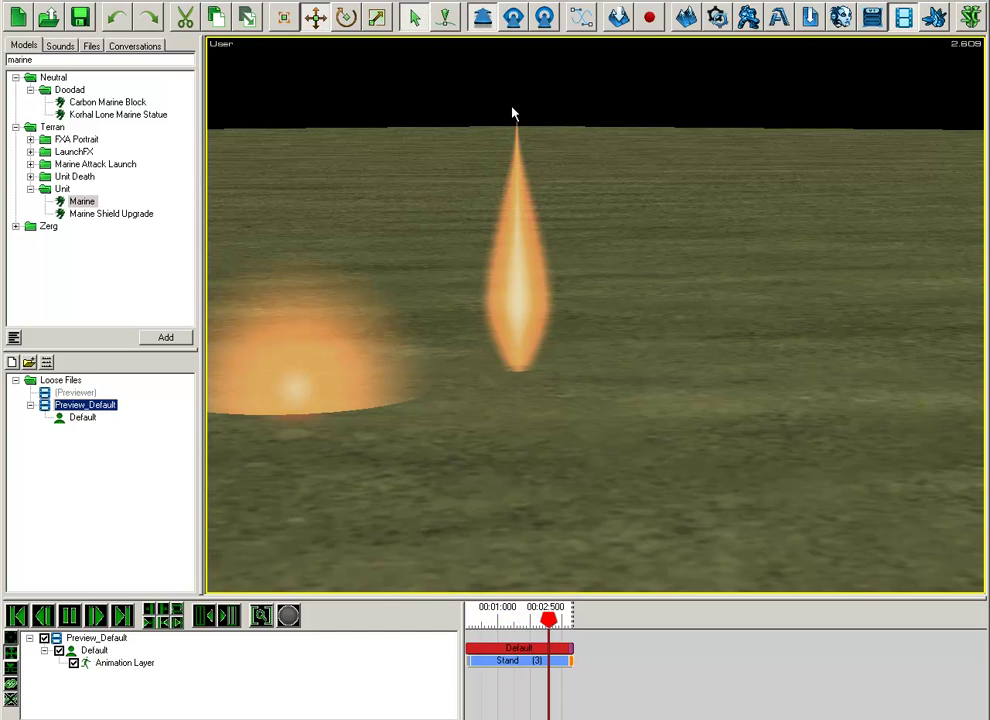
{"action": "key", "text": "space"}
Step: Switch back to 3ds Max and delete the sphere, leaving the ribbon in the scene
{"action": "key", "text": "alt+Tab"}
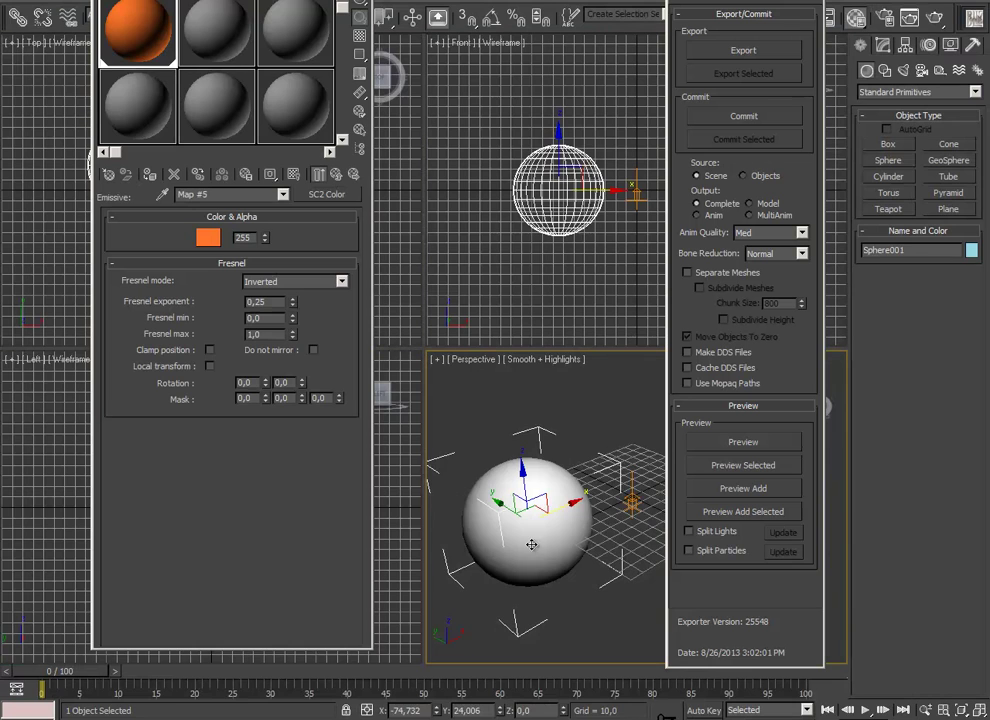
{"action": "key", "text": "Delete"}
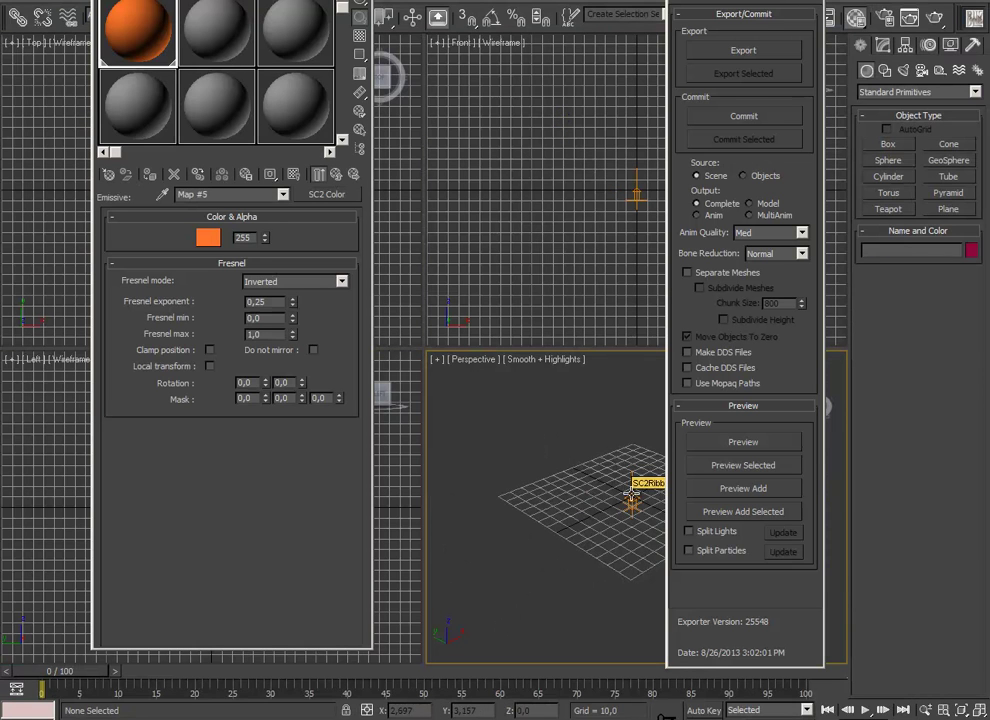
{"action": "scroll", "coordinate": [561, 504], "scroll_direction": "up", "scroll_amount": 5}
{"action": "middle_click_drag", "start_coordinate": [561, 504], "coordinate": [522, 530]}
{"action": "scroll", "coordinate": [526, 515], "scroll_direction": "down", "scroll_amount": 2}
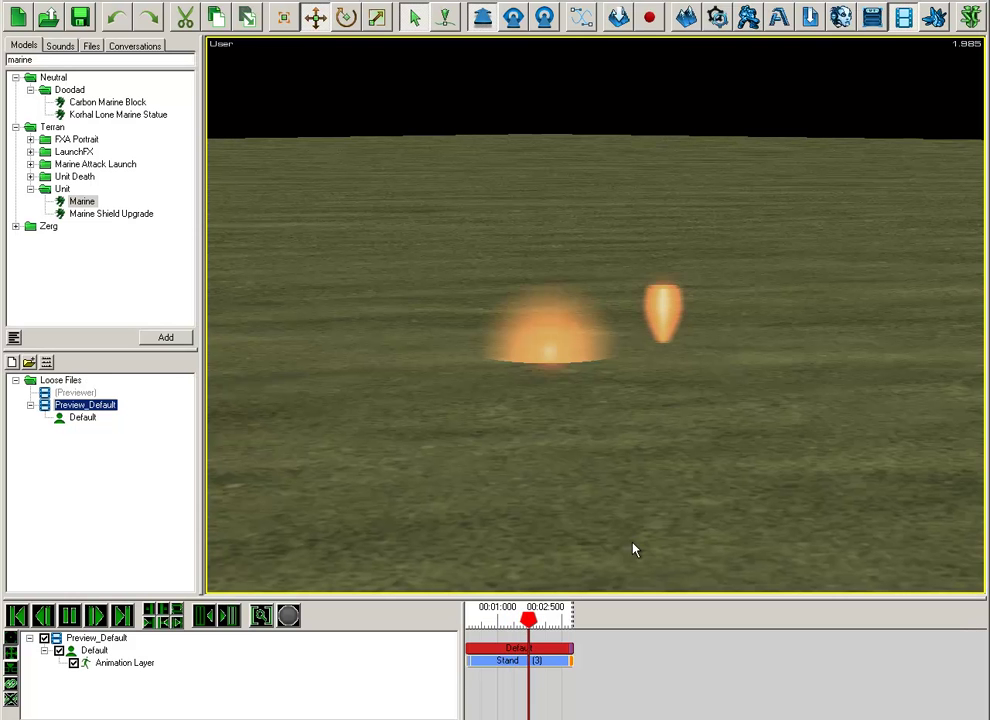
{"action": "left_click_drag", "start_coordinate": [711, 278], "coordinate": [707, 453], "text": "alt"}
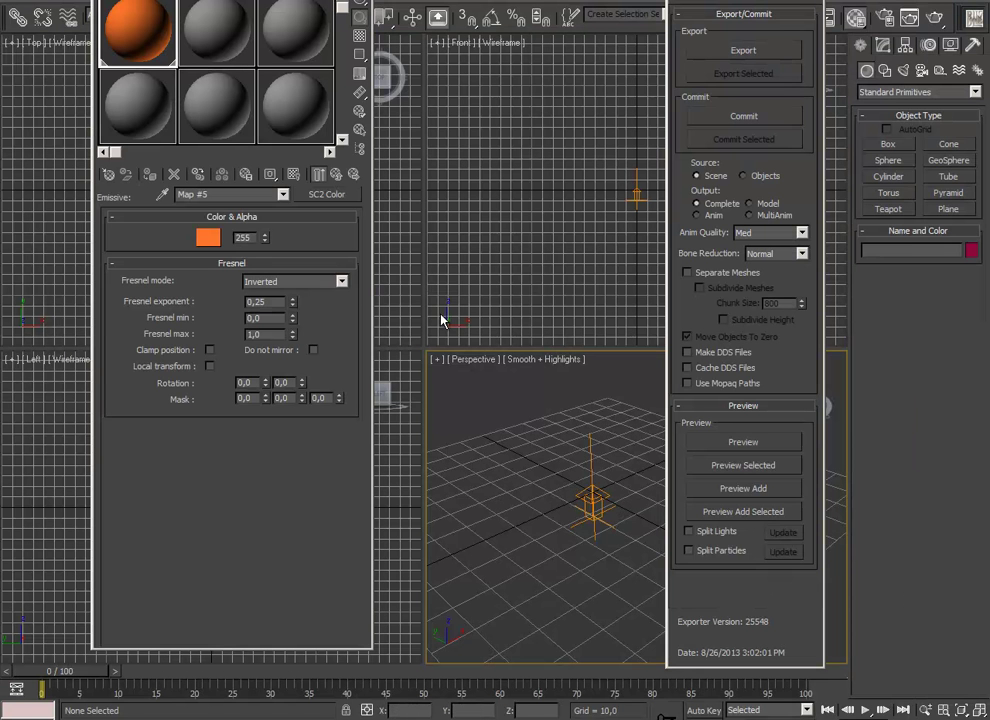
Step: Clone the ribbon as one independent copy directly above the original, at Z 1,253, named SC2Ribbon002
{"action": "left_click", "coordinate": [592, 500]}
{"action": "mouse_move", "coordinate": [625, 572]}
{"action": "middle_mouse_down", "text": "alt"}
{"action": "mouse_move", "coordinate": [621, 487]}
{"action": "mouse_move", "coordinate": [619, 541]}
{"action": "middle_mouse_up", "text": "alt"}
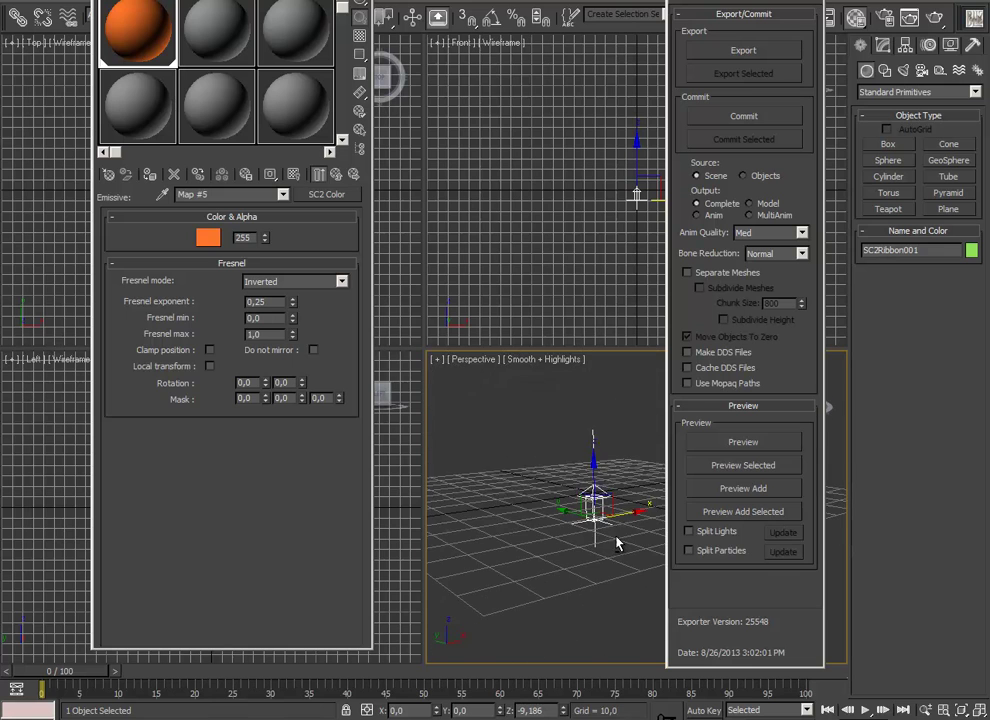
{"action": "mouse_move", "coordinate": [597, 520]}
{"action": "left_mouse_down", "text": "shift"}
{"action": "mouse_move", "coordinate": [595, 440]}
{"action": "mouse_move", "coordinate": [595, 474]}
{"action": "left_mouse_up", "text": "shift"}
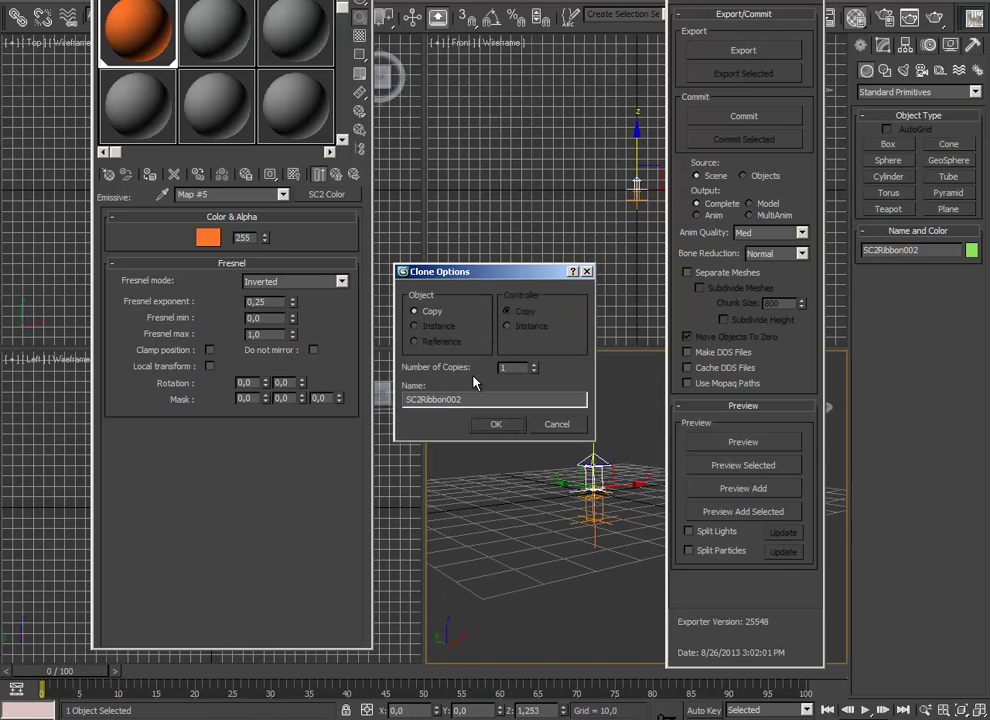
{"action": "left_click", "coordinate": [497, 424]}
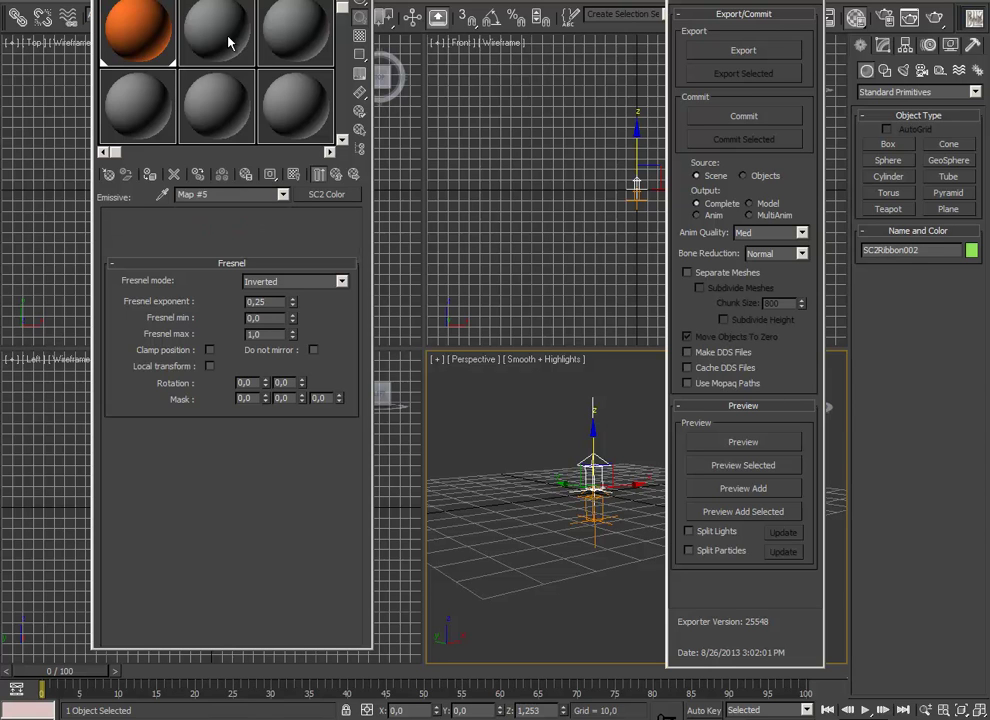
Step: Duplicate the orange material into the second material slot and rename the duplicate 235
{"action": "left_click", "coordinate": [140, 40]}
{"action": "left_click", "coordinate": [212, 35]}
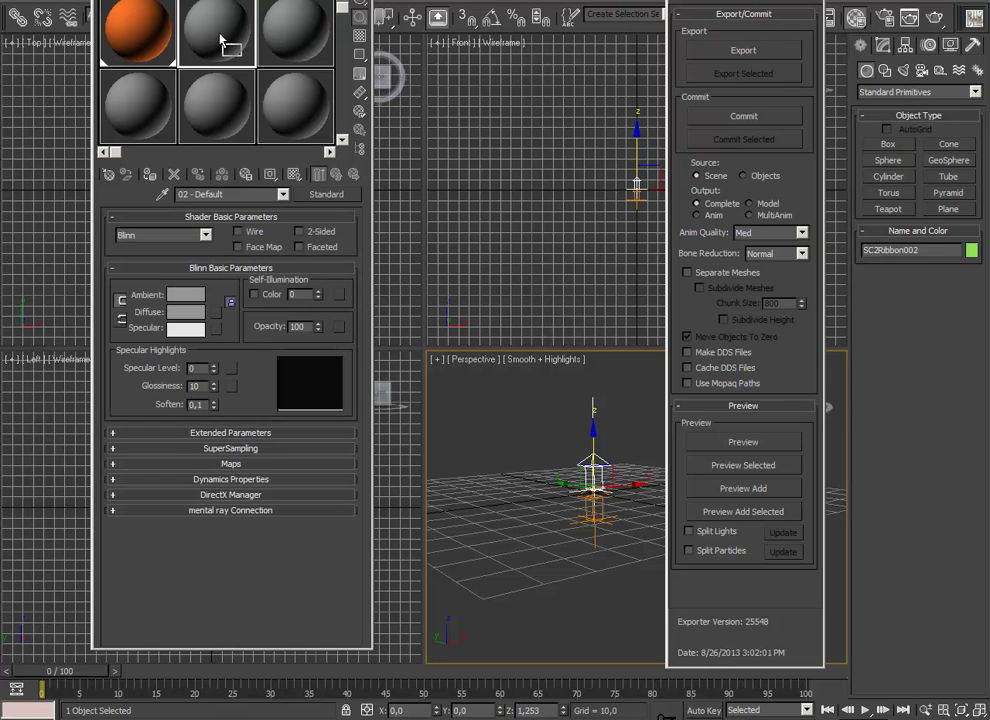
{"action": "left_click", "coordinate": [282, 194]}
{"action": "left_click", "coordinate": [200, 210]}
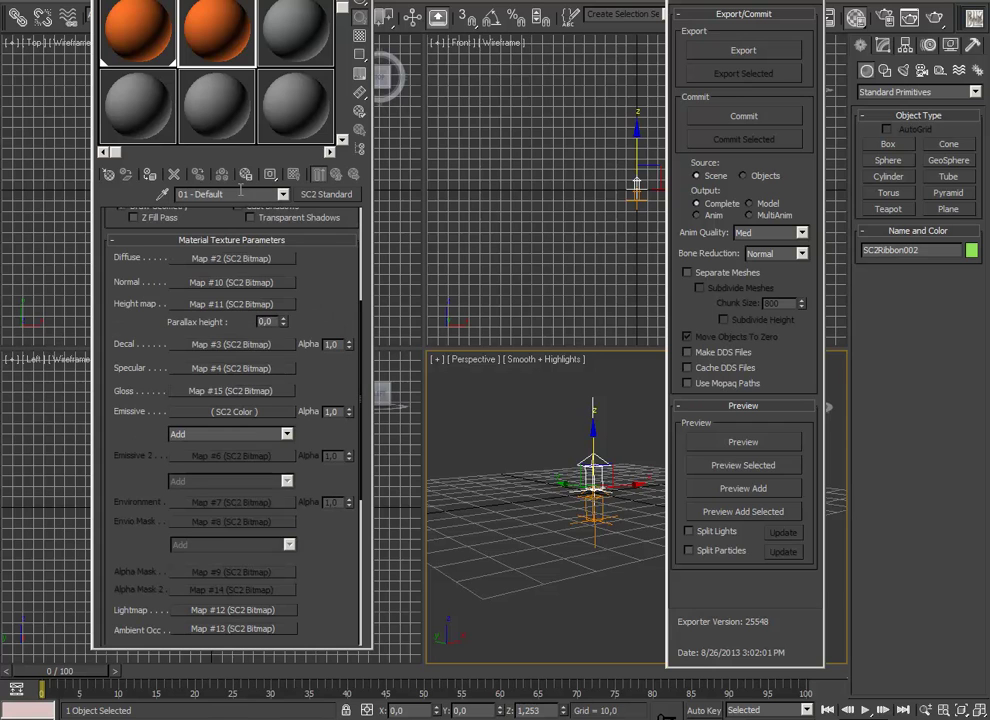
{"action": "type", "text": "235"}
Step: Recolour the duplicated material's emissive SC2 Color map to blue, with red 44, green 128 and blue 255
{"action": "left_click", "coordinate": [254, 414]}
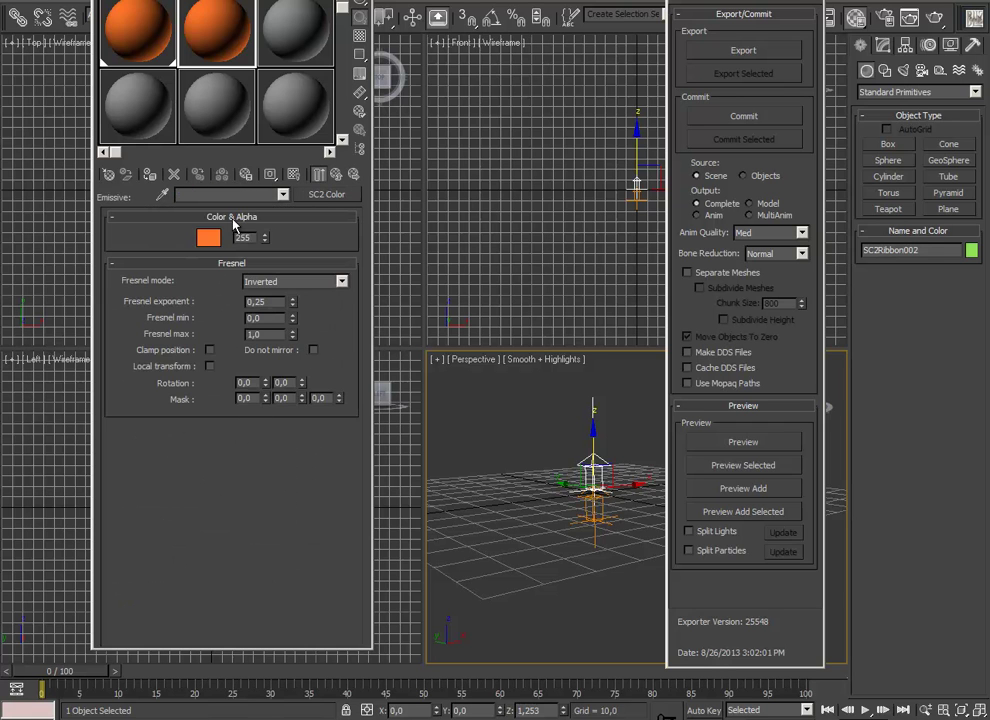
{"action": "left_click", "coordinate": [207, 238]}
{"action": "left_click_drag", "start_coordinate": [319, 61], "coordinate": [382, 62]}
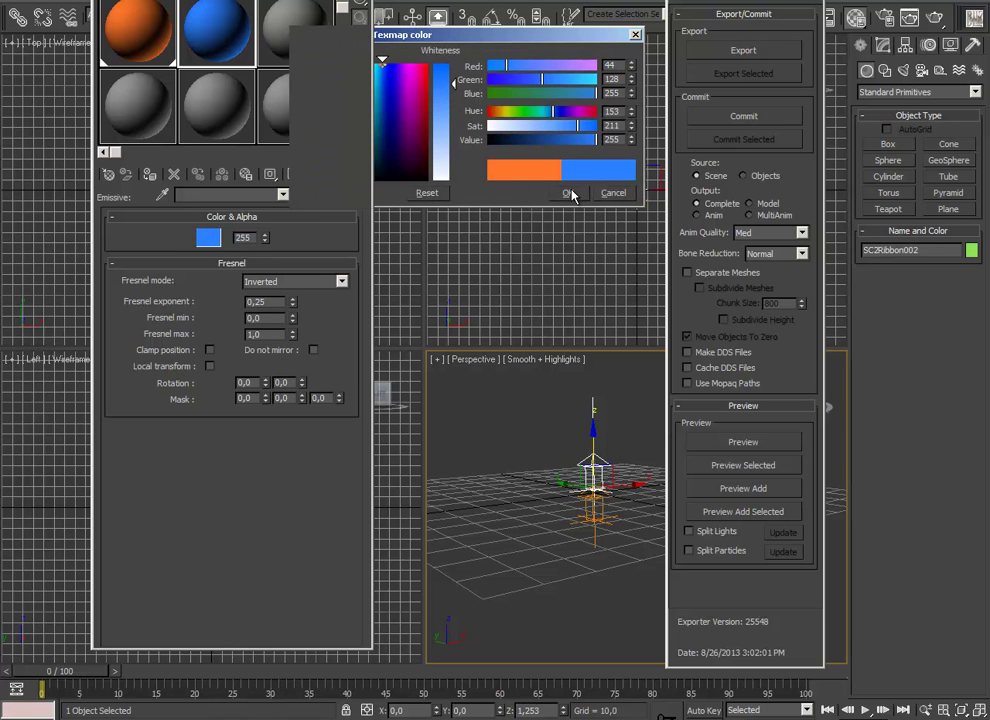
{"action": "left_click", "coordinate": [567, 192]}
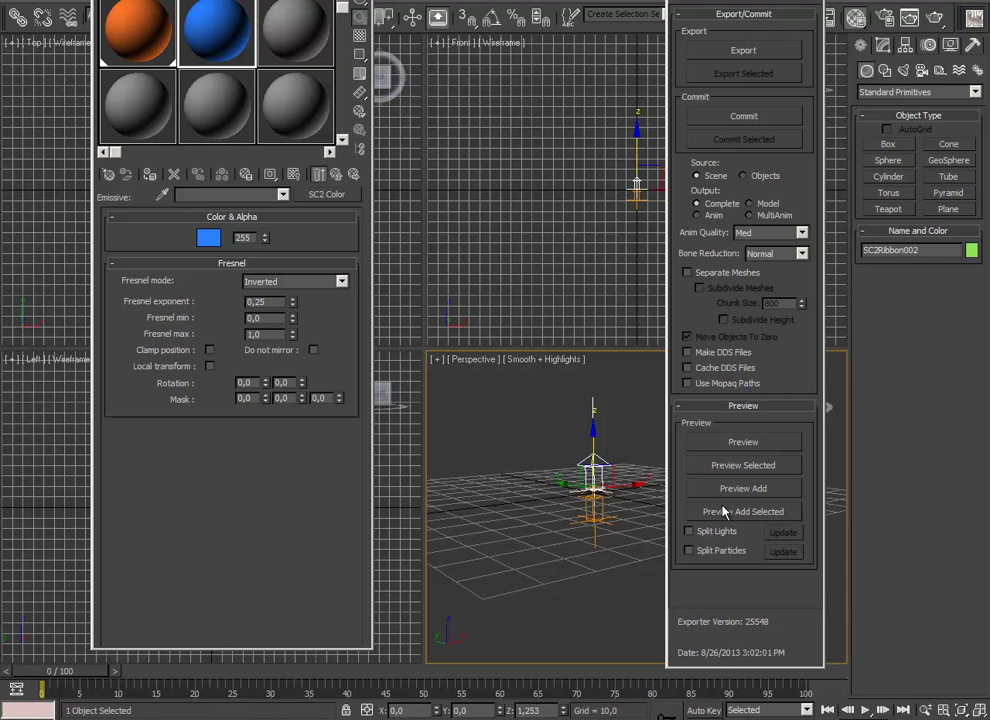
Step: Apply the blue material to the upper ribbon copy and show its emission parameters for editing
{"action": "left_click", "coordinate": [820, 3]}
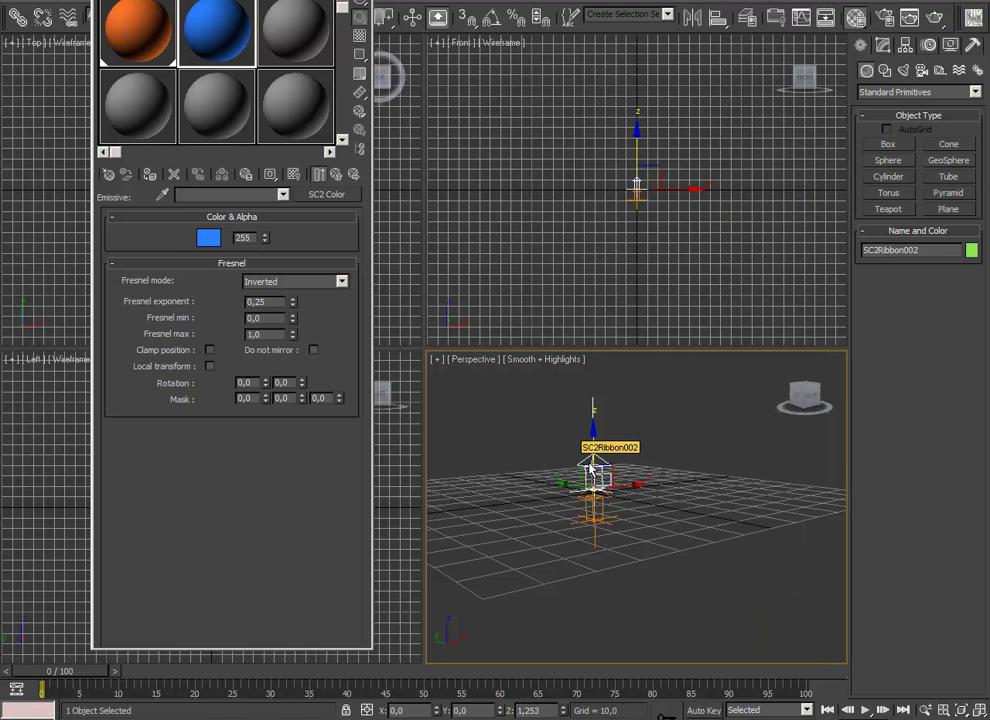
{"action": "left_click", "coordinate": [883, 44]}
{"action": "left_click_drag", "start_coordinate": [979, 475], "coordinate": [946, 284]}
{"action": "left_click_drag", "start_coordinate": [908, 322], "coordinate": [957, 327]}
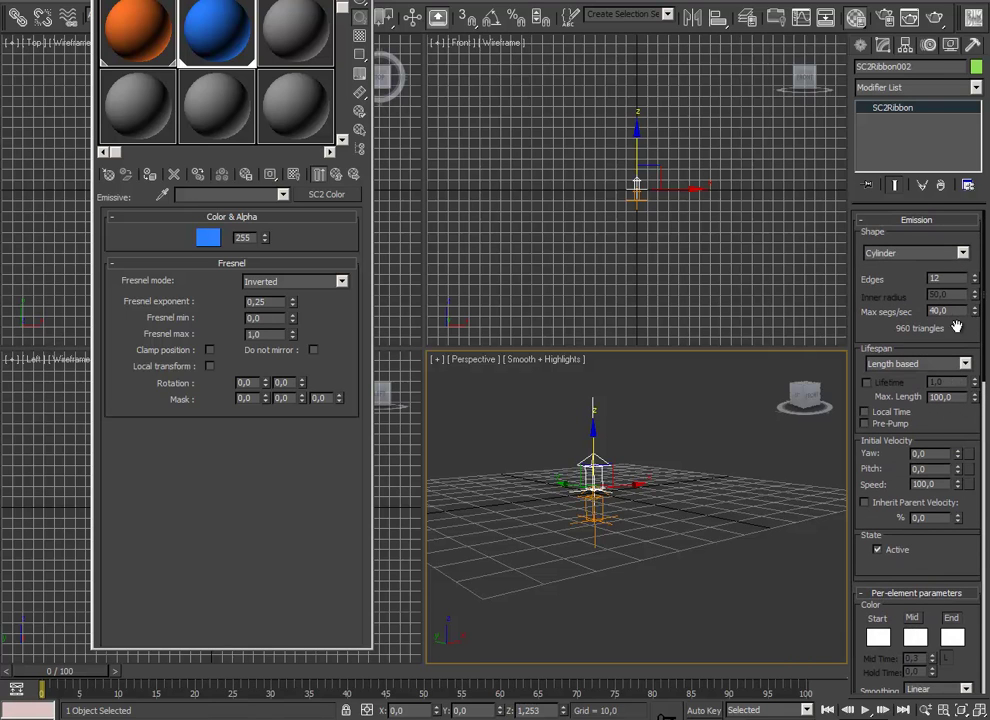
Step: Set the upper ribbon's maximum length to 50 and its mid size to 14,0
{"action": "left_click_drag", "start_coordinate": [962, 396], "coordinate": [857, 407]}
{"action": "type", "text": "50"}
{"action": "key", "text": "Return"}
{"action": "left_click_drag", "start_coordinate": [934, 567], "coordinate": [929, 168]}
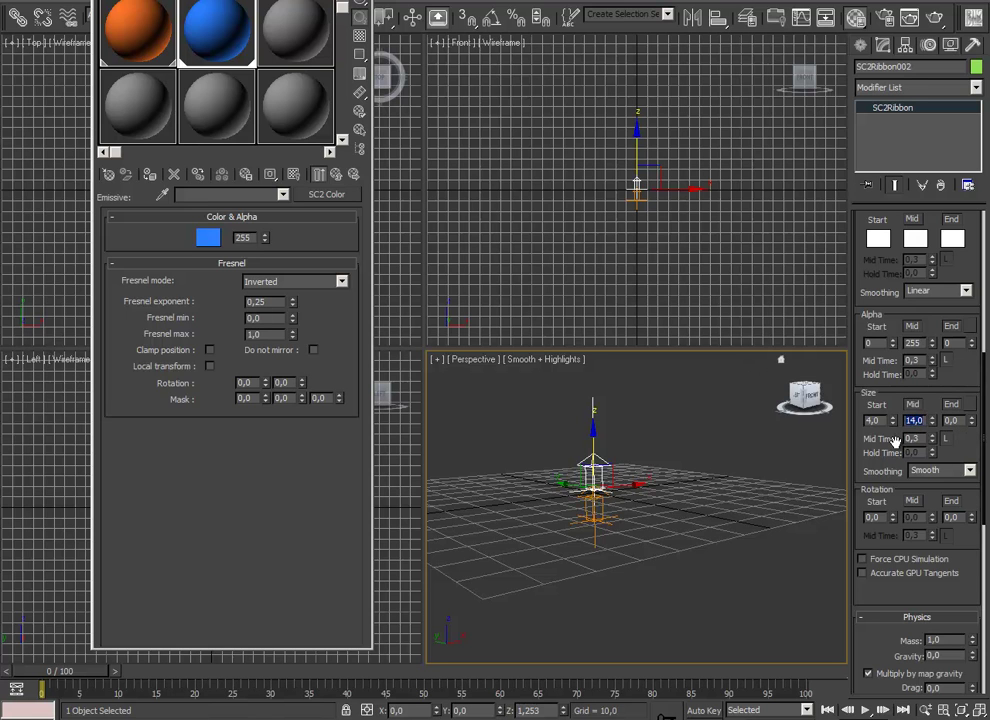
Step: Preview the scene and examine the overlapping orange and blue ribbons from several angles
{"action": "left_click", "coordinate": [748, 17]}
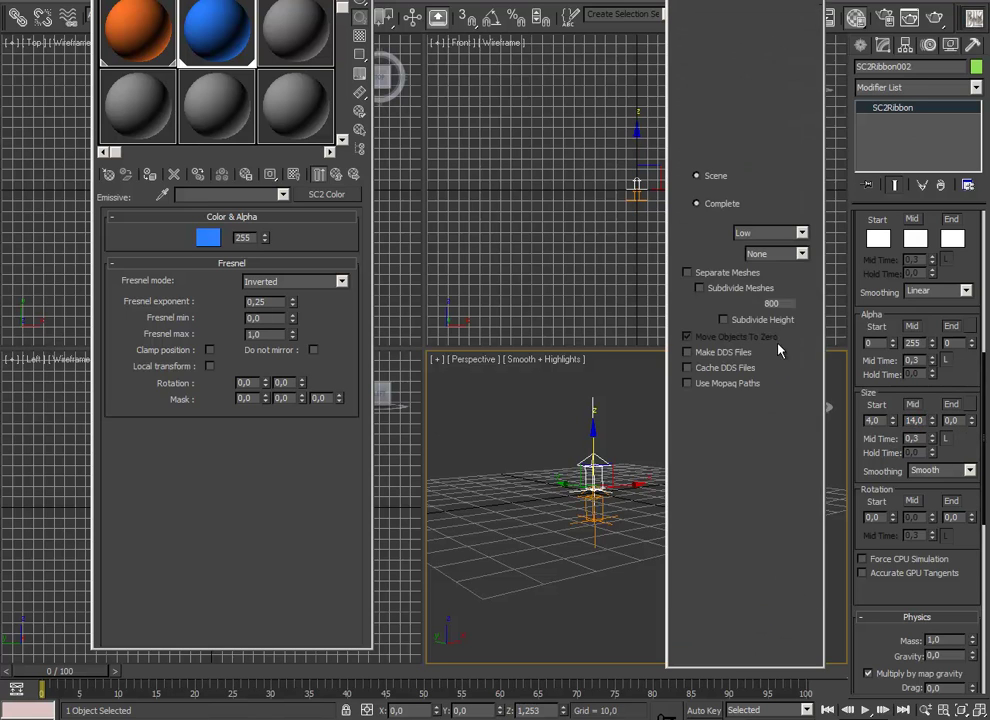
{"action": "left_click", "coordinate": [743, 442]}
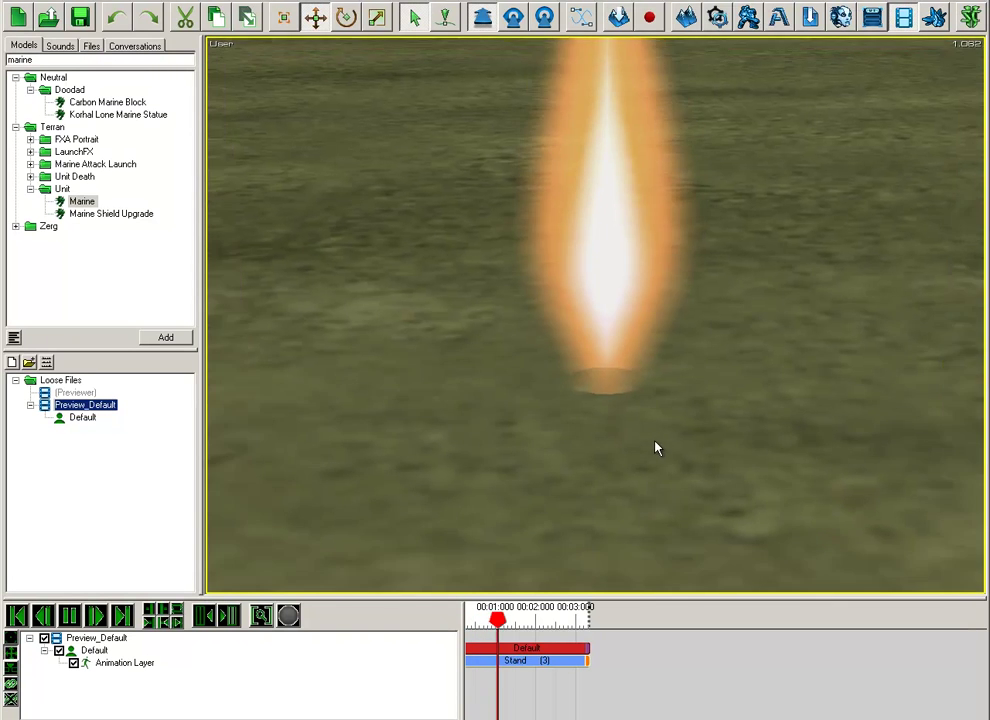
{"action": "middle_click_drag", "start_coordinate": [641, 457], "coordinate": [513, 670]}
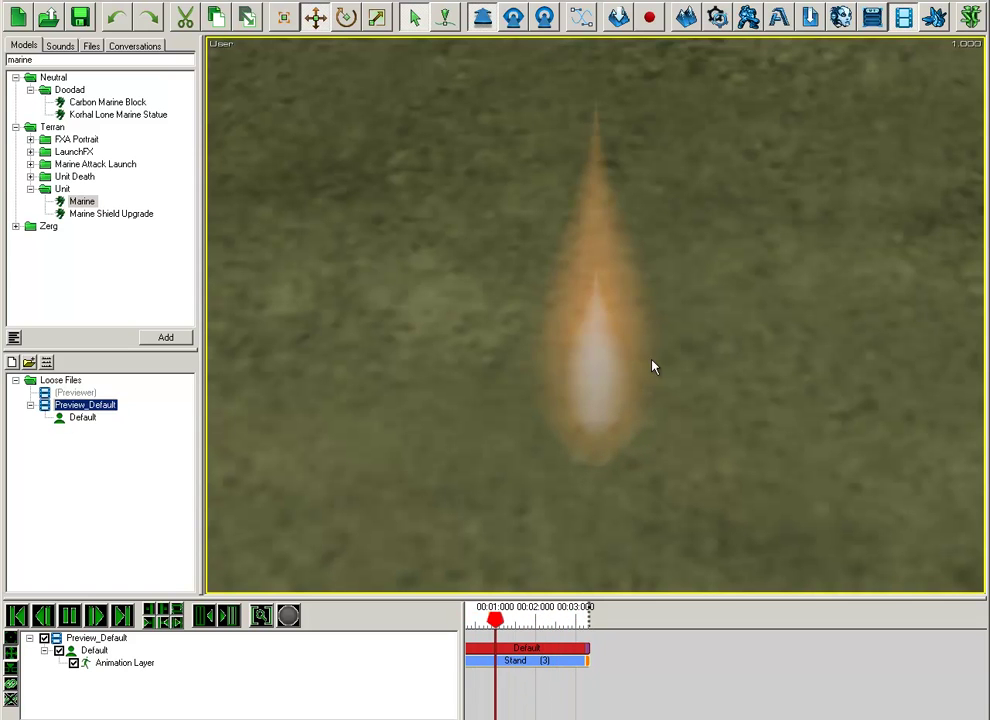
{"action": "middle_click_drag", "start_coordinate": [643, 526], "coordinate": [449, 289]}
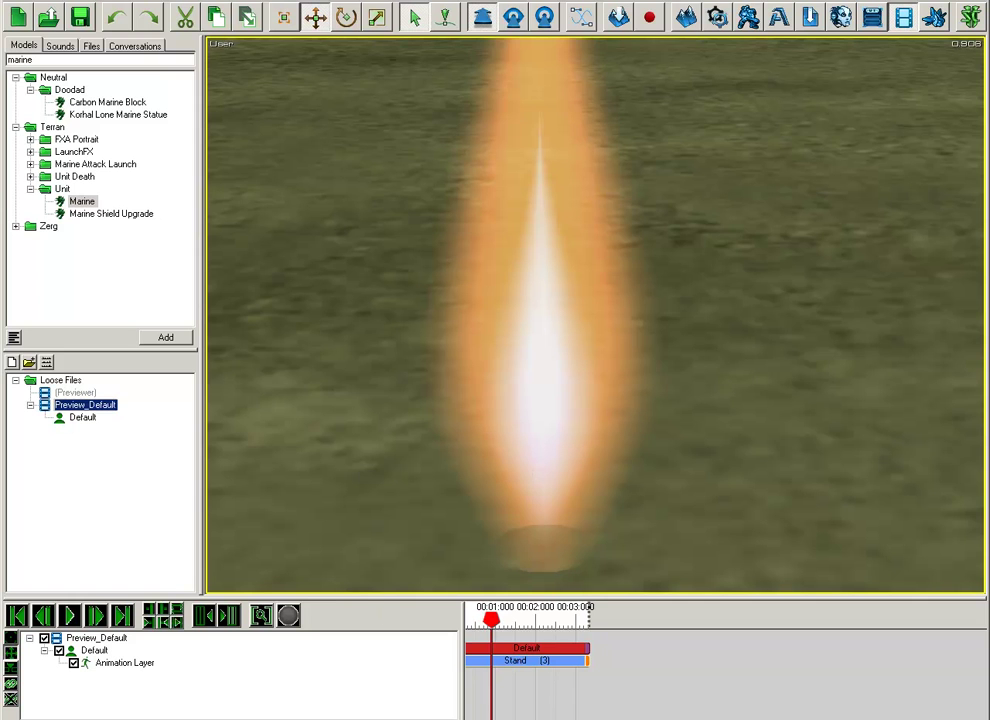
Step: Switch back to 3ds Max, set the orange material's emissive multiplier to 2,0 and preview the scene
{"action": "key", "text": "alt+Tab"}
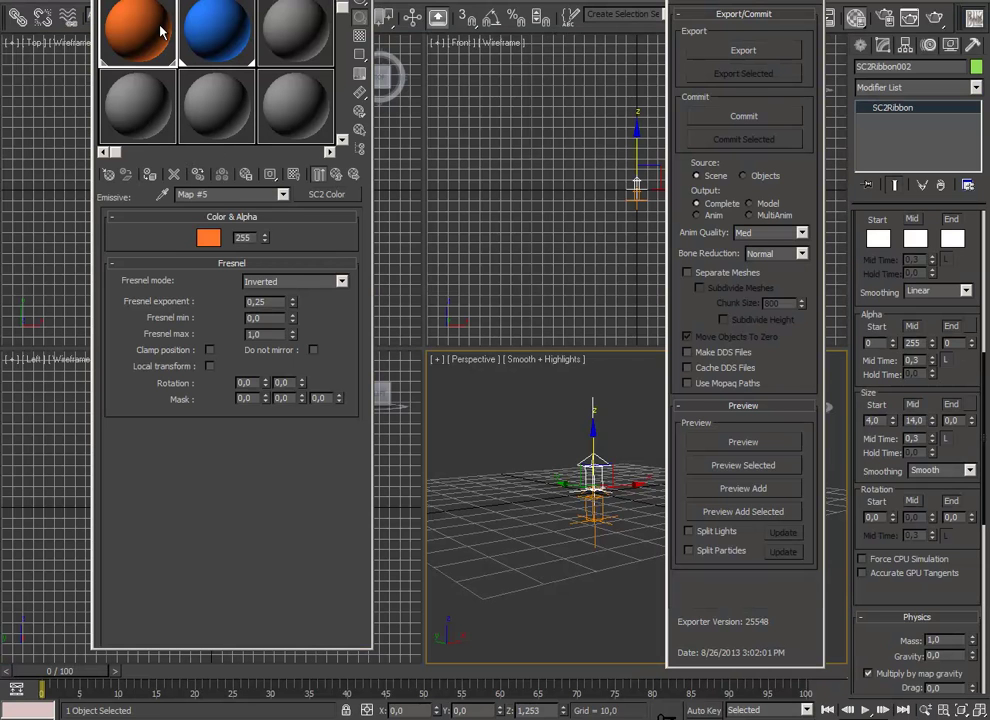
{"action": "left_click", "coordinate": [284, 196]}
{"action": "left_click", "coordinate": [205, 205]}
{"action": "scroll", "coordinate": [321, 541], "scroll_direction": "down", "scroll_amount": 5}
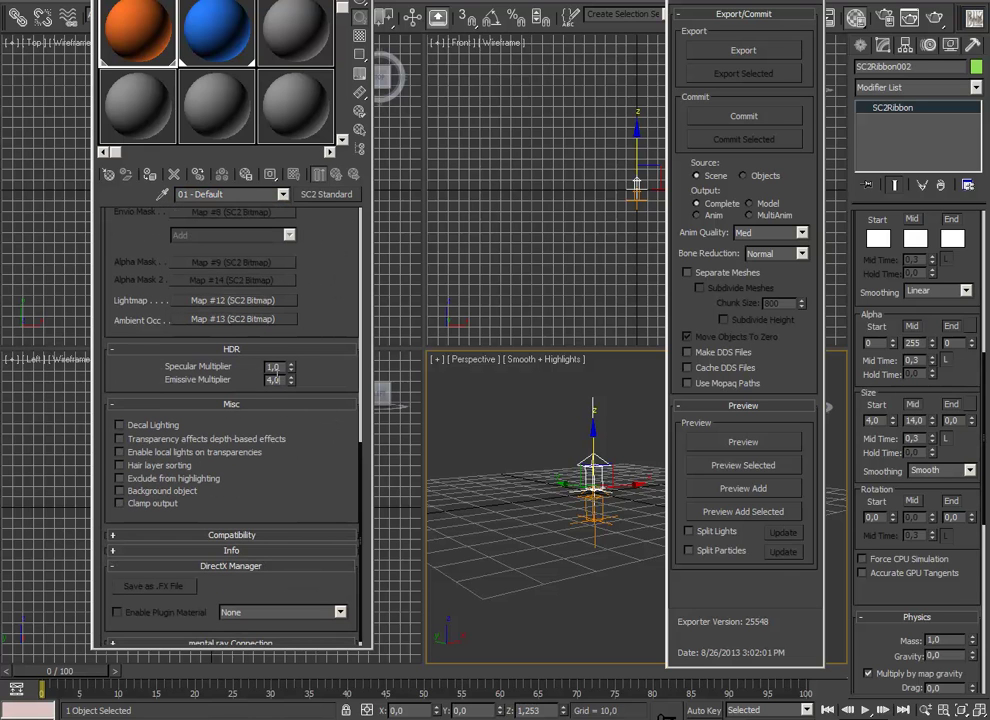
{"action": "left_click", "coordinate": [743, 441]}
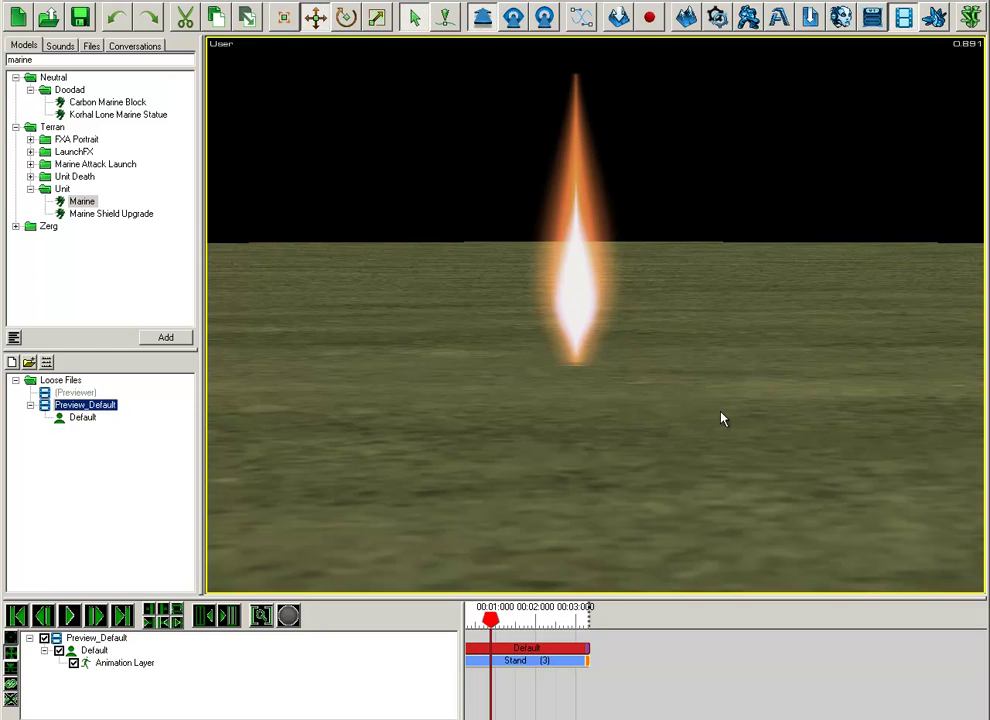
Step: Select the Default model in the preview scene and play and pause its animation to inspect the flame
{"action": "left_click", "coordinate": [92, 651]}
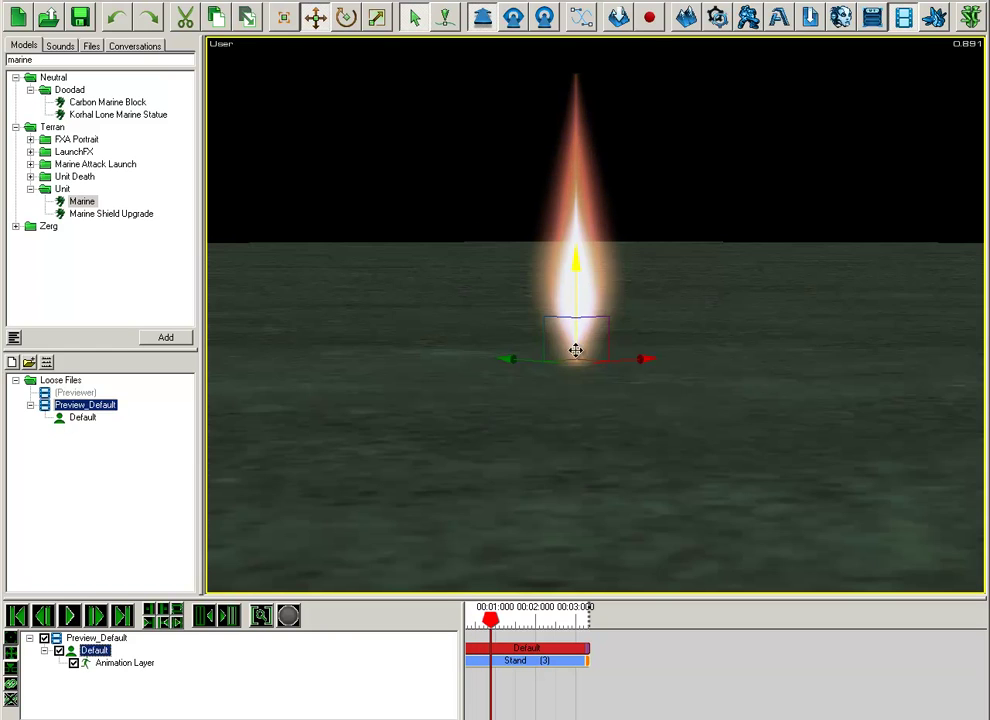
{"action": "key", "text": "space"}
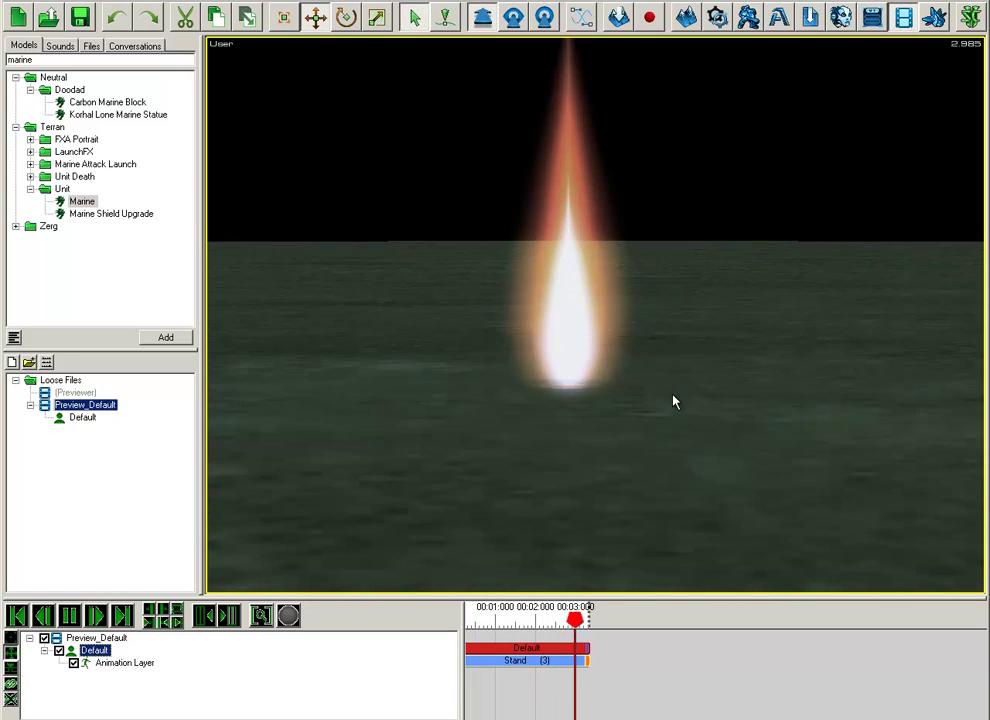
{"action": "key", "text": "space"}
{"action": "key", "text": "space"}
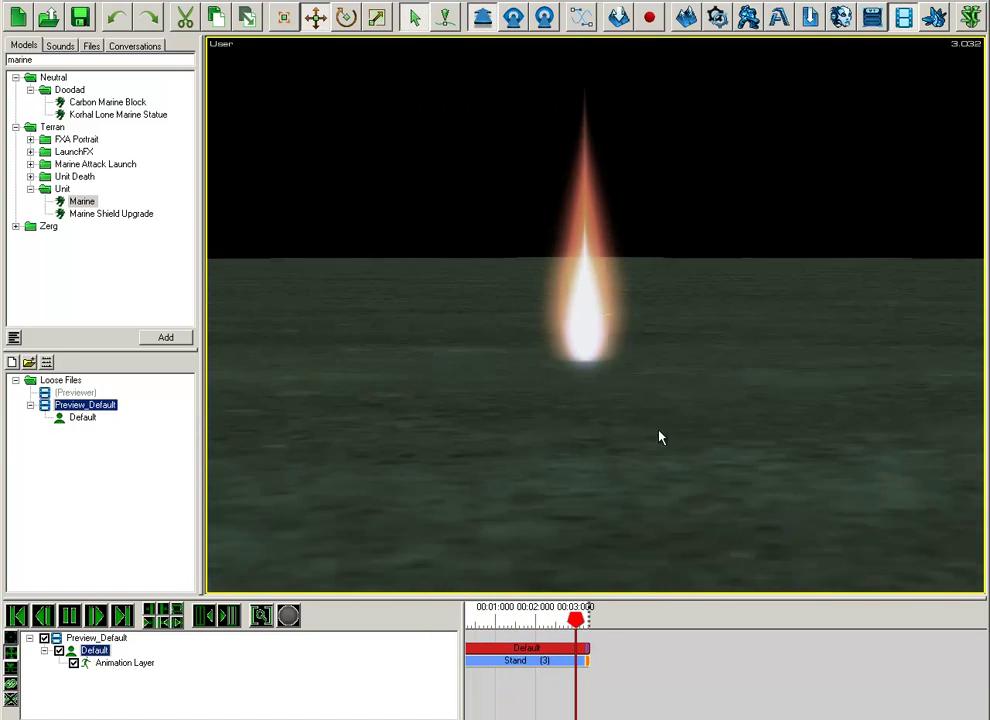
{"action": "key", "text": "space"}
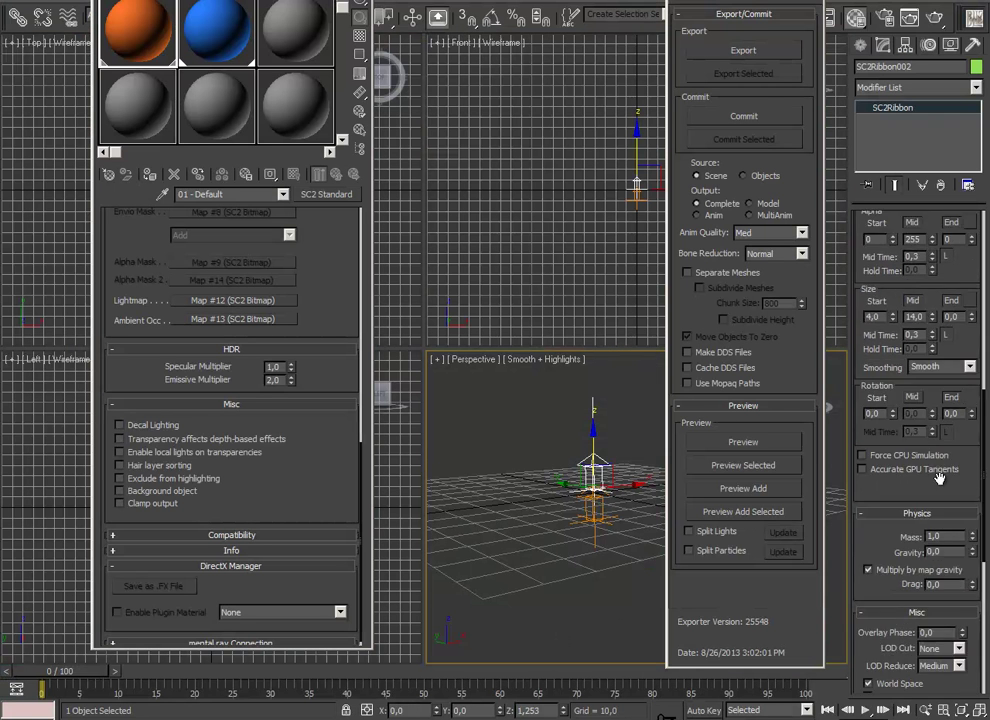
Step: In 3ds Max, give the lower ribbon noise with frequency 1,0, amplitude 5,0 and speed 20,0, and preview the effect
{"action": "left_click_drag", "start_coordinate": [938, 478], "coordinate": [923, 143]}
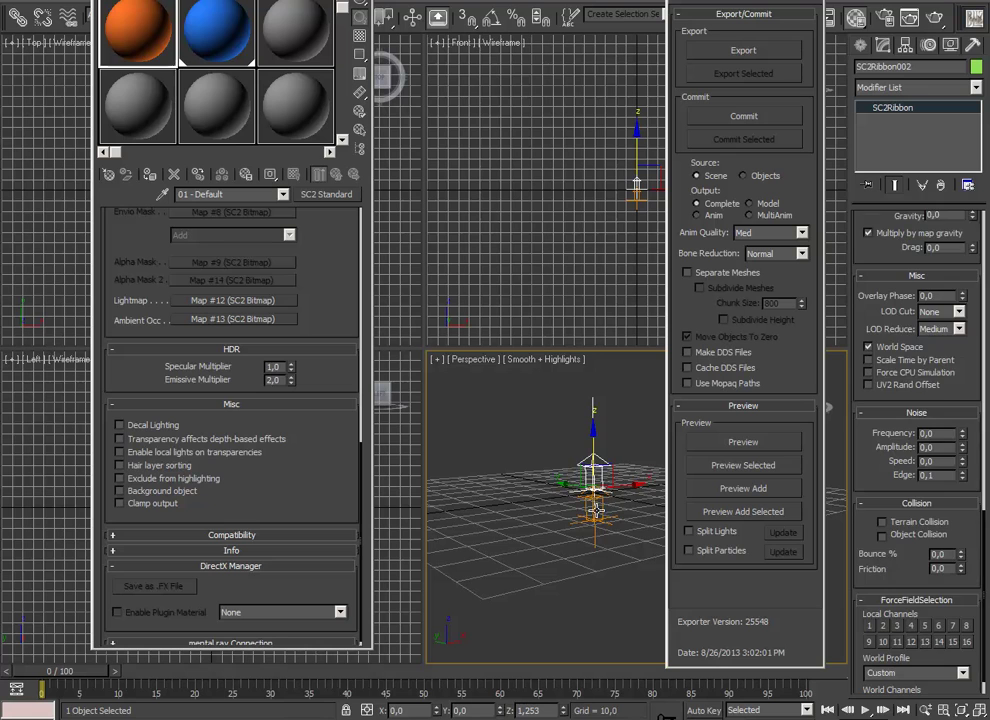
{"action": "left_click", "coordinate": [594, 470]}
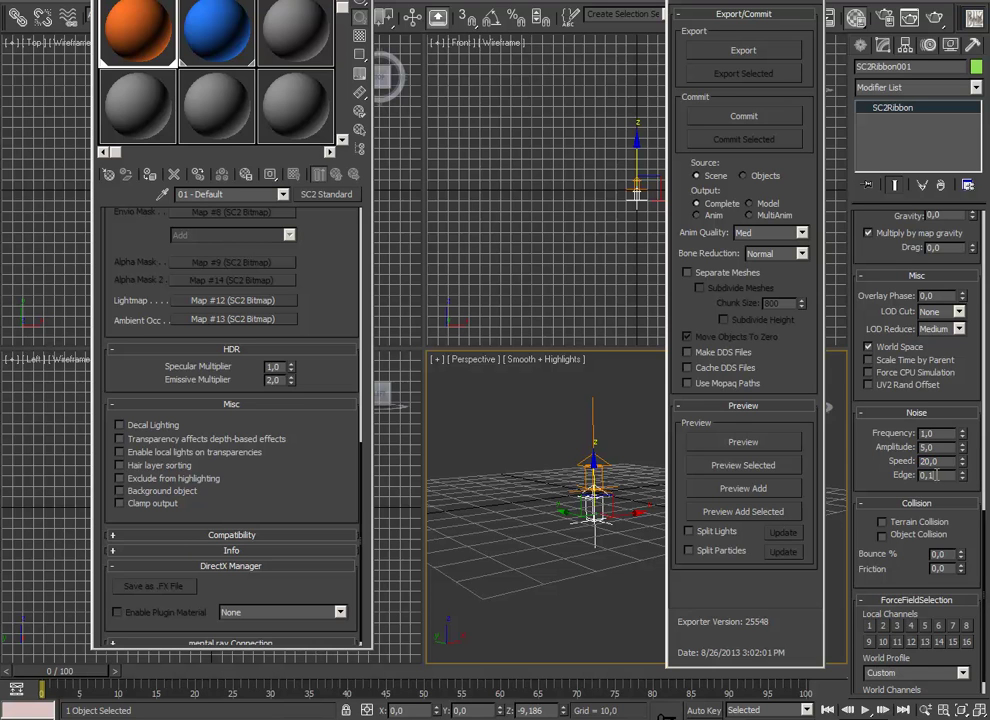
{"action": "left_click", "coordinate": [733, 441]}
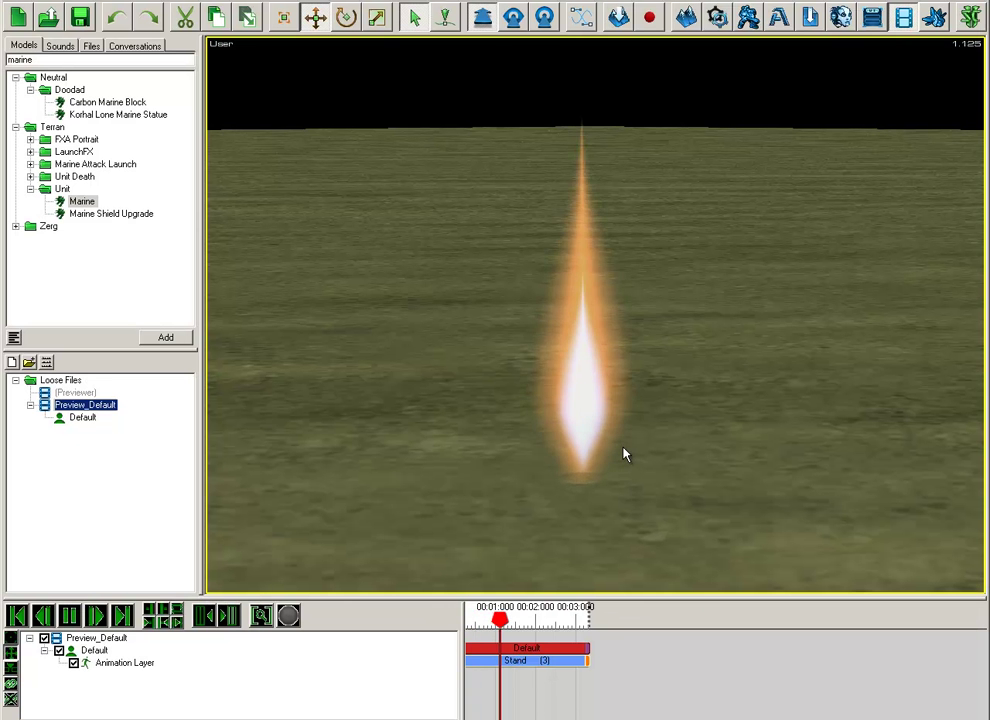
{"action": "scroll", "coordinate": [623, 447], "scroll_direction": "down", "scroll_amount": 2}
{"action": "scroll", "coordinate": [624, 447], "scroll_direction": "up", "scroll_amount": 3}
{"action": "middle_click_drag", "start_coordinate": [651, 504], "coordinate": [600, 384]}
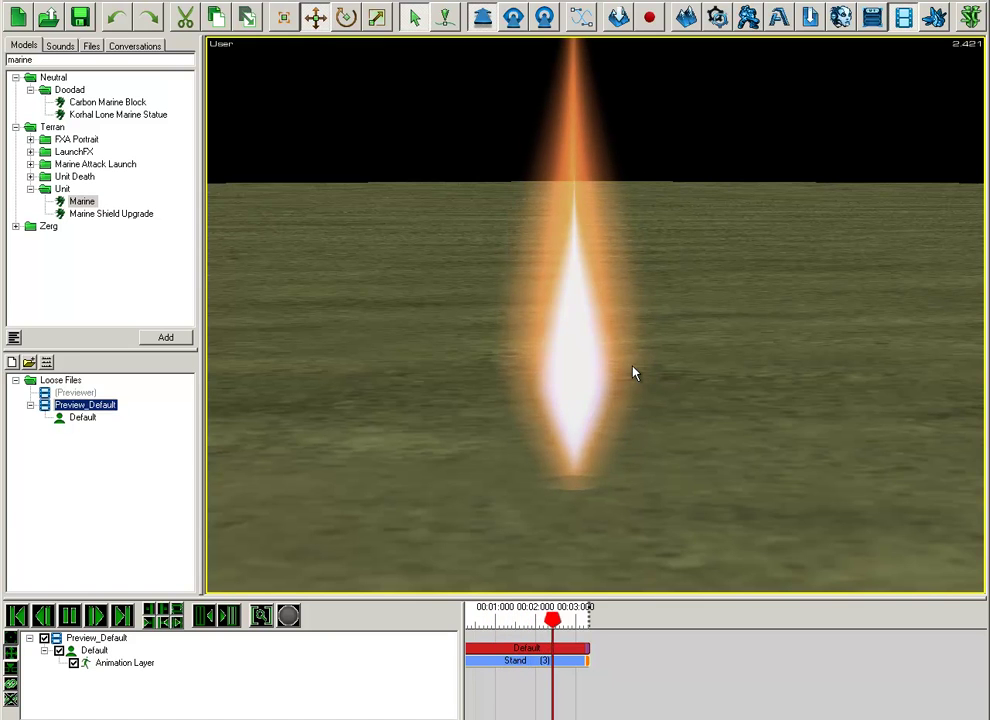
Step: Switch back to 3ds Max, set the upper ribbon's noise to frequency 1,0, amplitude 4,0 and speed 30,0, and preview it
{"action": "key", "text": "alt+Tab"}
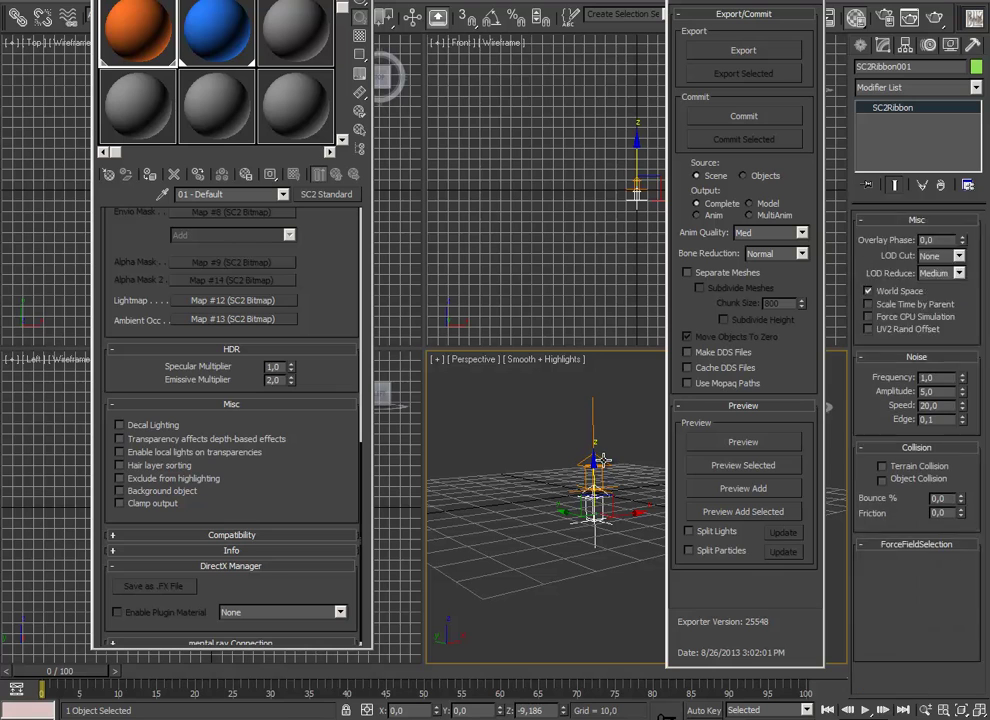
{"action": "left_click", "coordinate": [603, 459]}
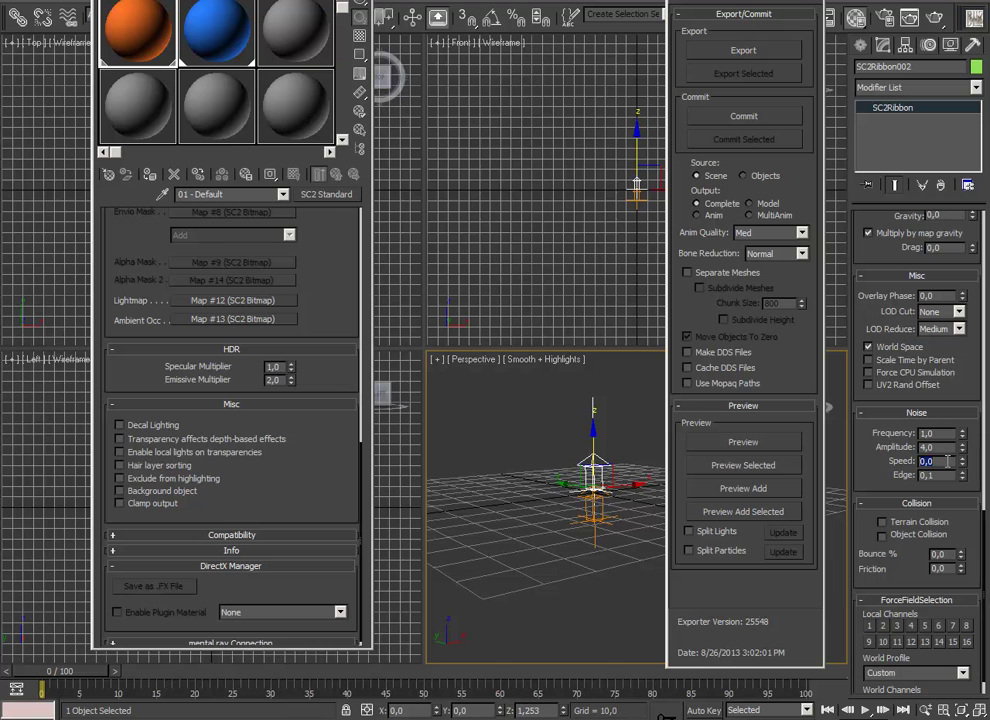
{"action": "left_click", "coordinate": [743, 441]}
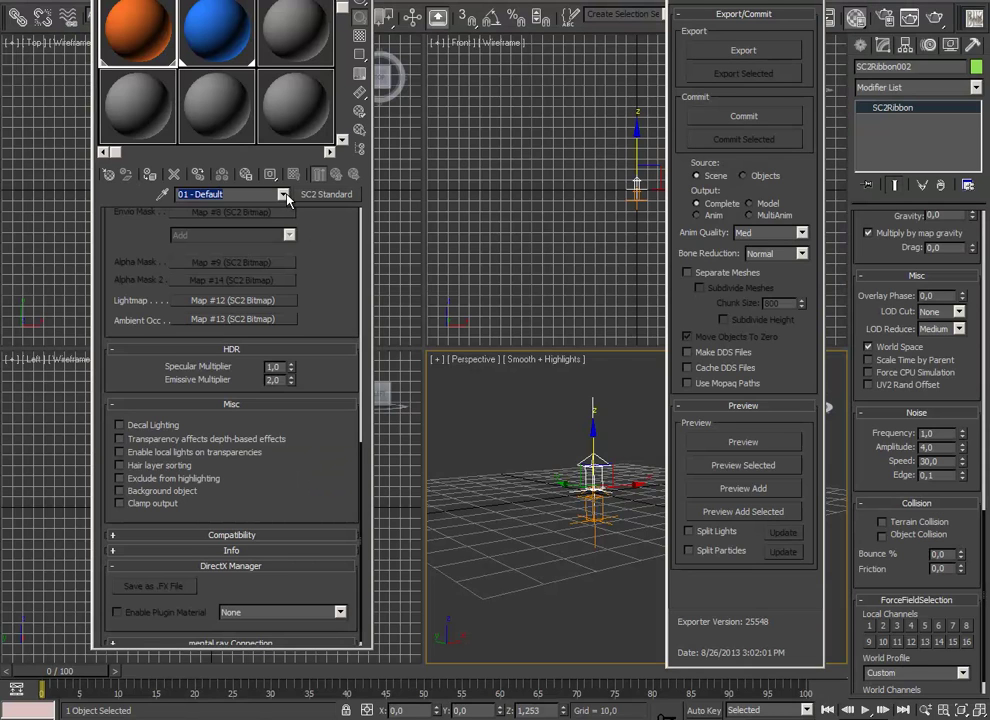
Step: In 3ds Max, set the blue material's blend mode to Blend and its emissive multiplier to 3,0, and preview the scene
{"action": "left_click", "coordinate": [283, 194]}
{"action": "left_click", "coordinate": [255, 208]}
{"action": "left_click", "coordinate": [214, 32]}
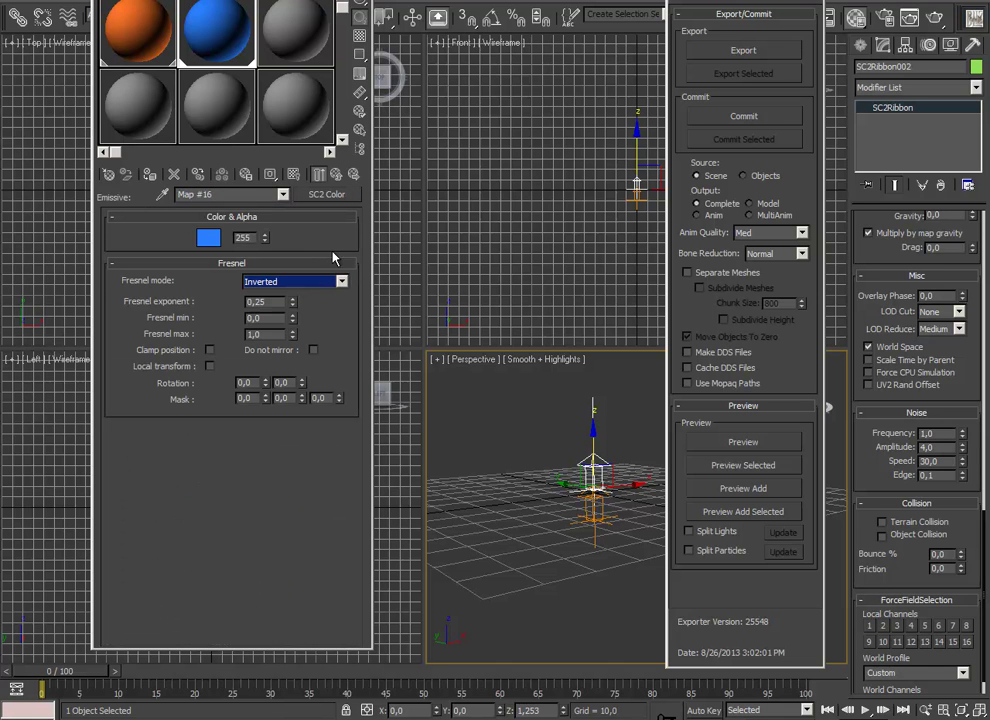
{"action": "left_click", "coordinate": [263, 195]}
{"action": "left_click", "coordinate": [266, 206]}
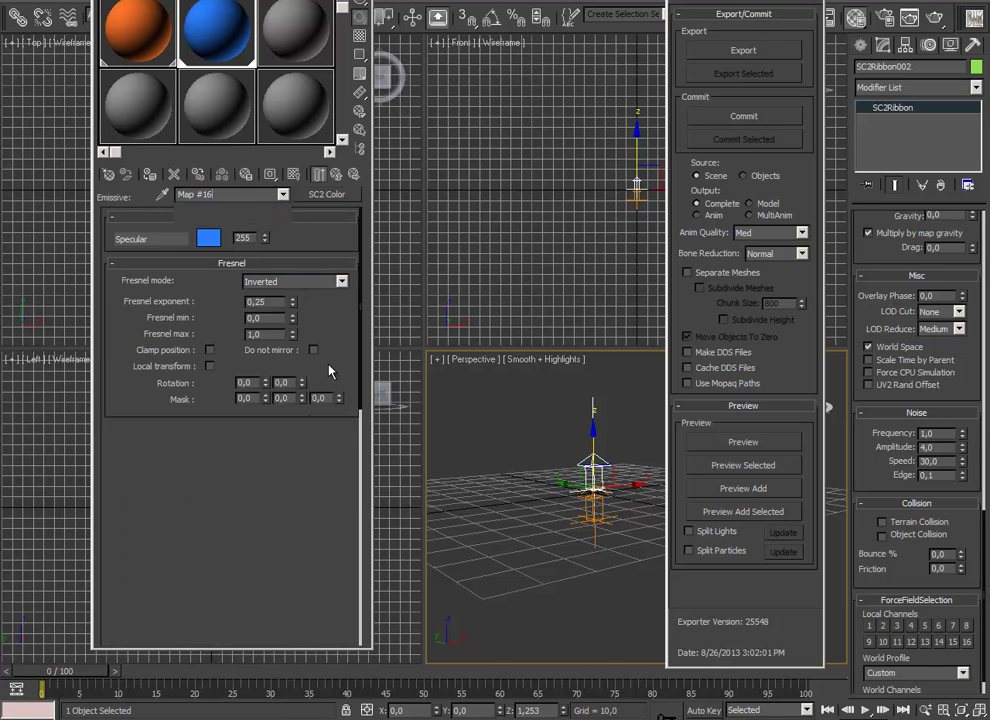
{"action": "left_click_drag", "start_coordinate": [323, 317], "coordinate": [290, 523]}
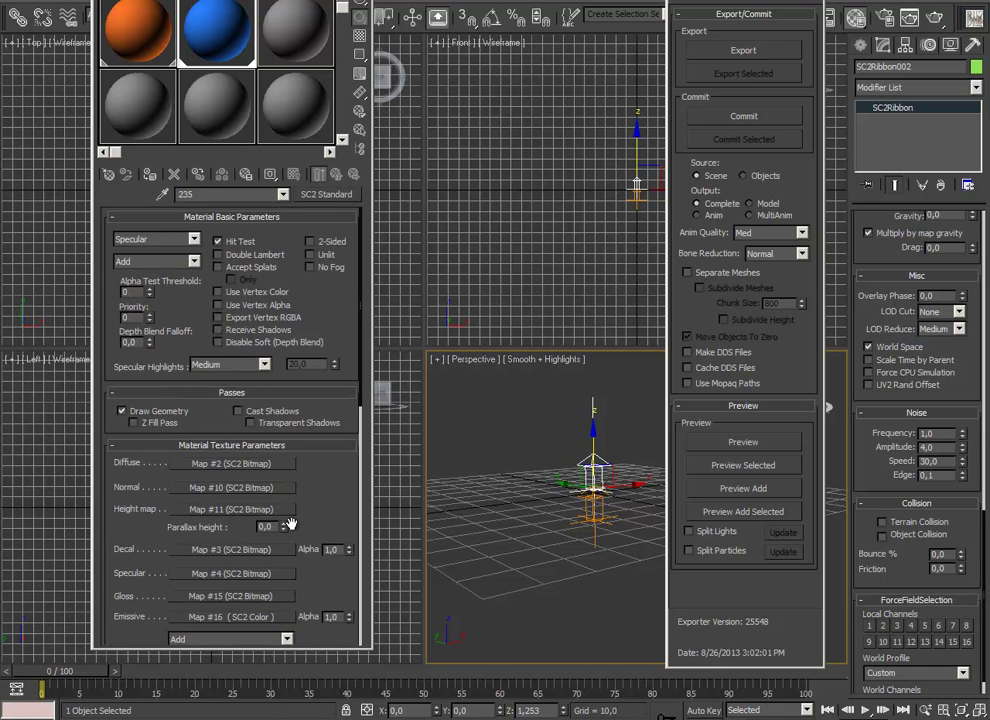
{"action": "left_click", "coordinate": [160, 268]}
{"action": "left_click", "coordinate": [128, 316]}
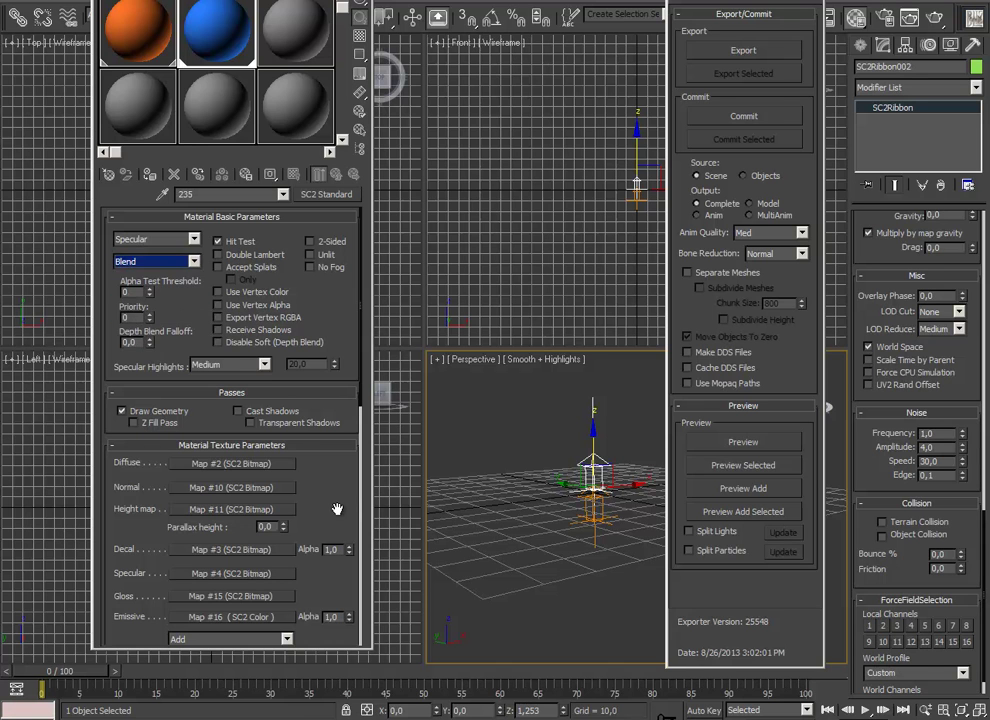
{"action": "left_click_drag", "start_coordinate": [337, 509], "coordinate": [337, 185]}
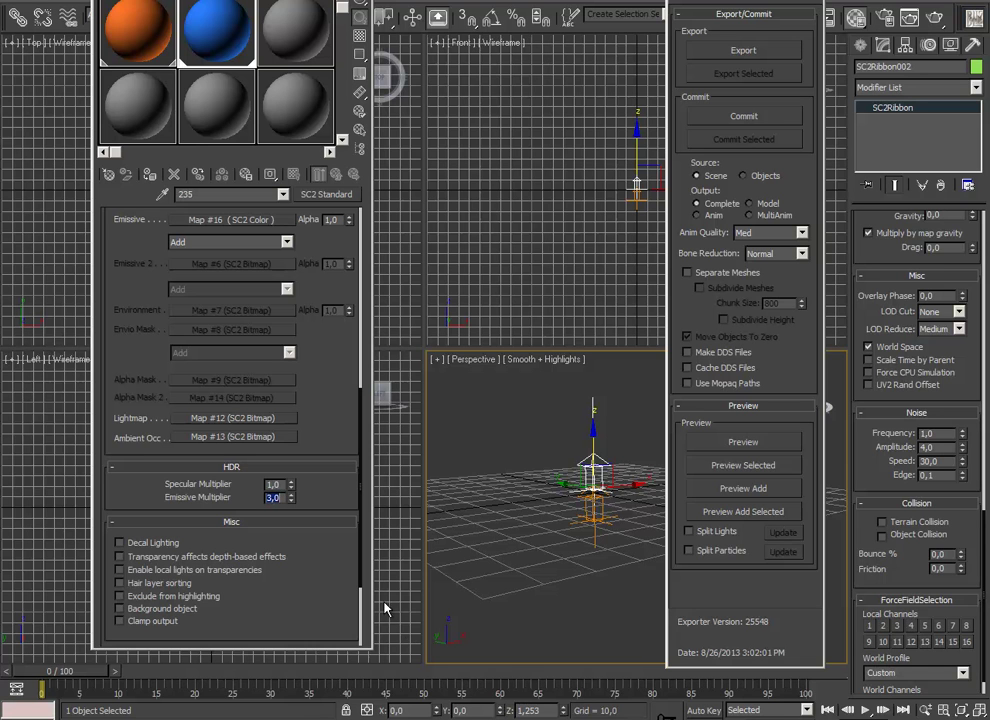
{"action": "left_click", "coordinate": [743, 442]}
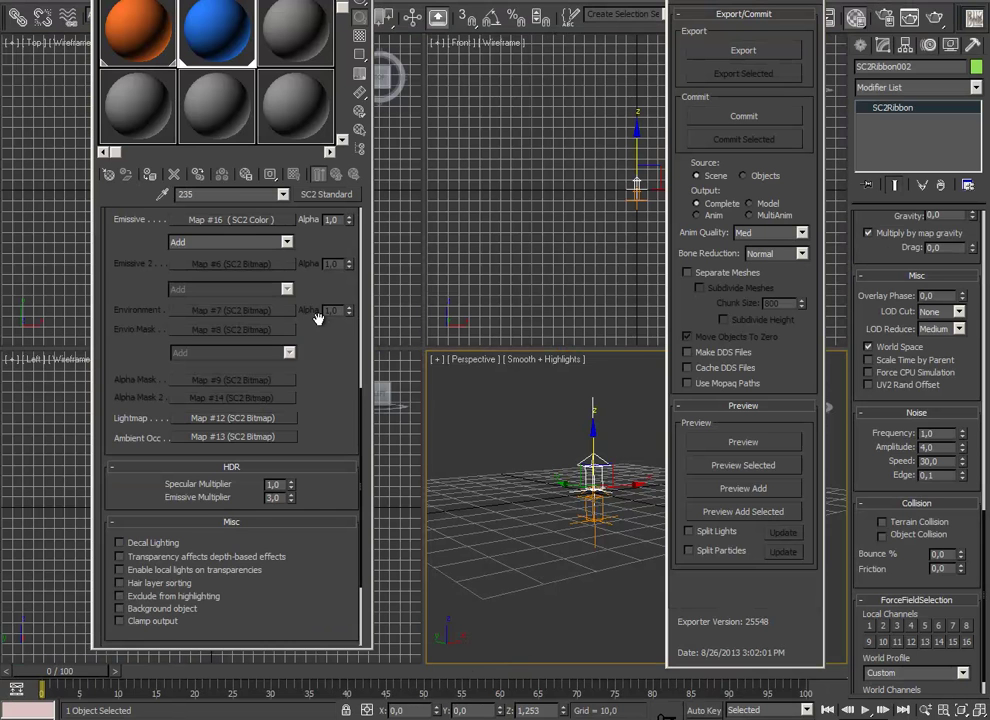
Step: Set the blue material's blend mode to Add
{"action": "scroll", "coordinate": [202, 268], "scroll_direction": "up", "scroll_amount": 5}
{"action": "scroll", "coordinate": [341, 386], "scroll_direction": "up", "scroll_amount": 3}
{"action": "left_click", "coordinate": [158, 261]}
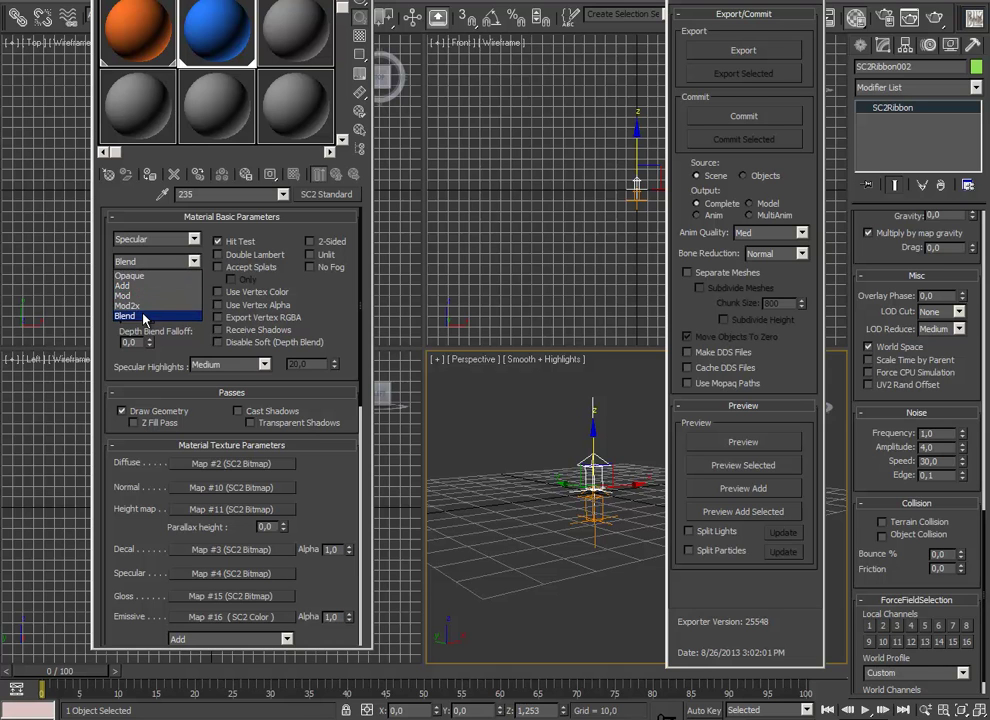
{"action": "left_click", "coordinate": [143, 286]}
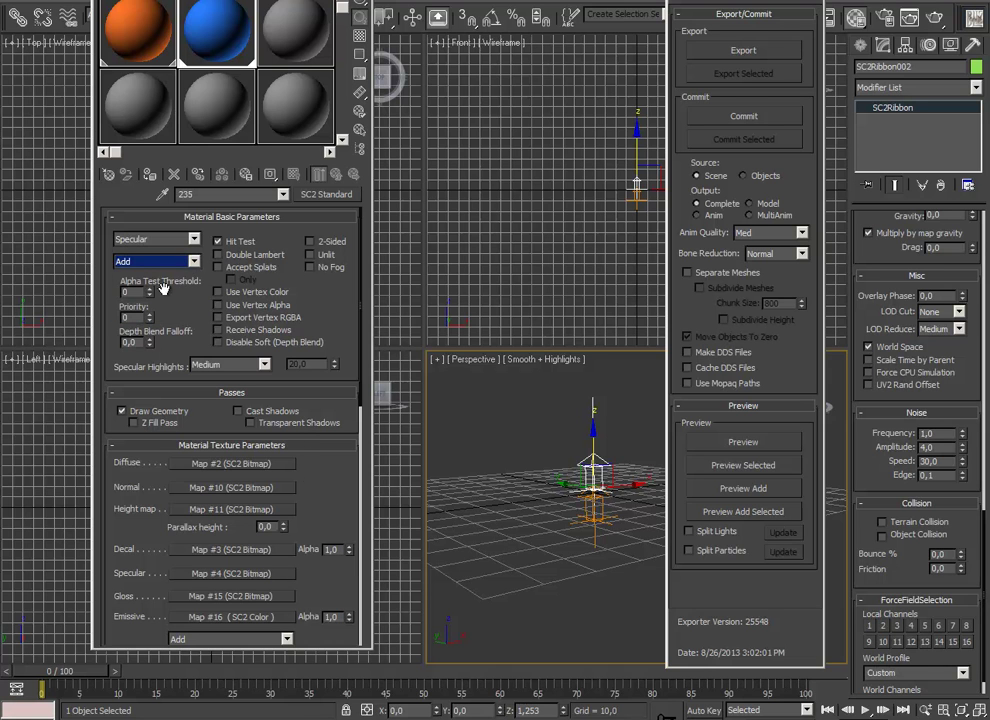
Step: Set the Fresnel exponent of the blue material's emissive color map to 1,0 and preview the scene
{"action": "scroll", "coordinate": [323, 471], "scroll_direction": "down", "scroll_amount": 5}
{"action": "left_click", "coordinate": [265, 342]}
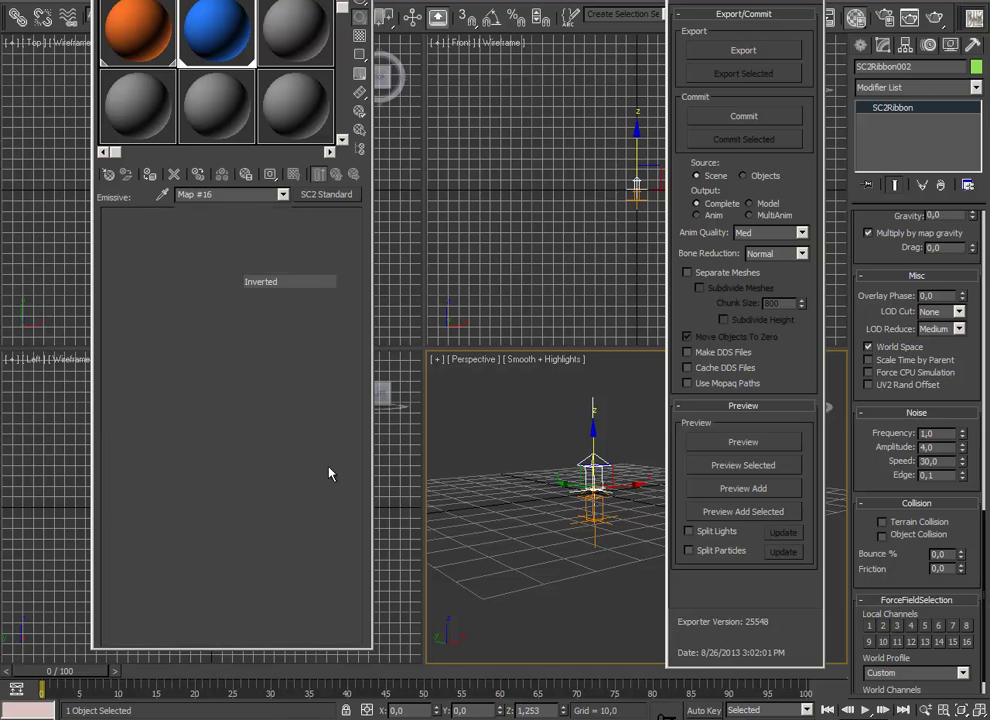
{"action": "key", "text": "Return"}
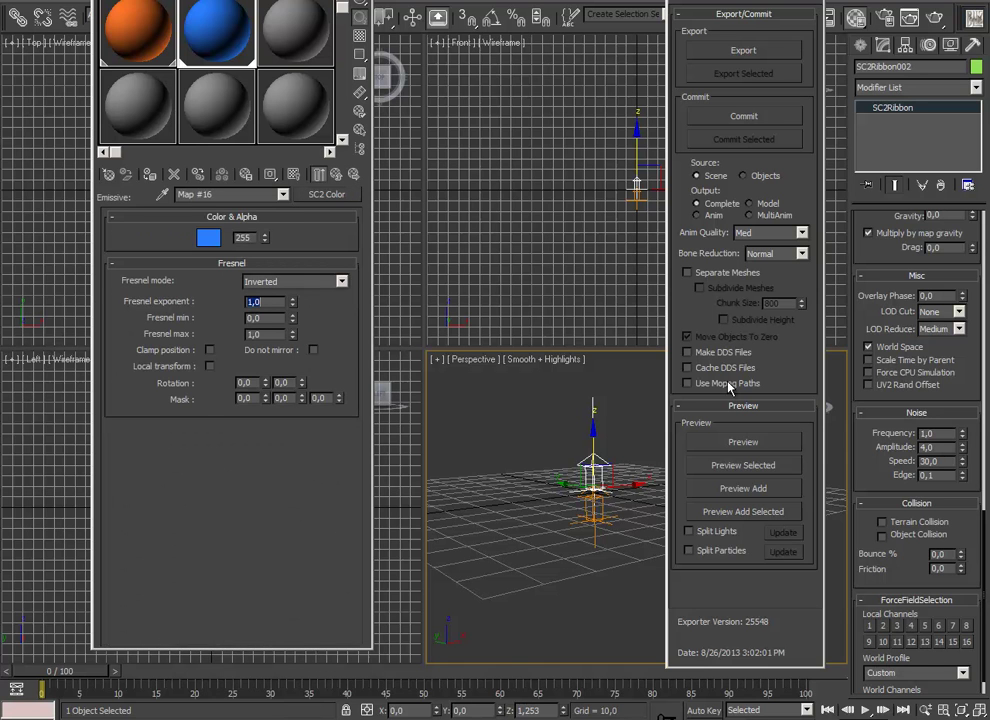
{"action": "left_click", "coordinate": [743, 441]}
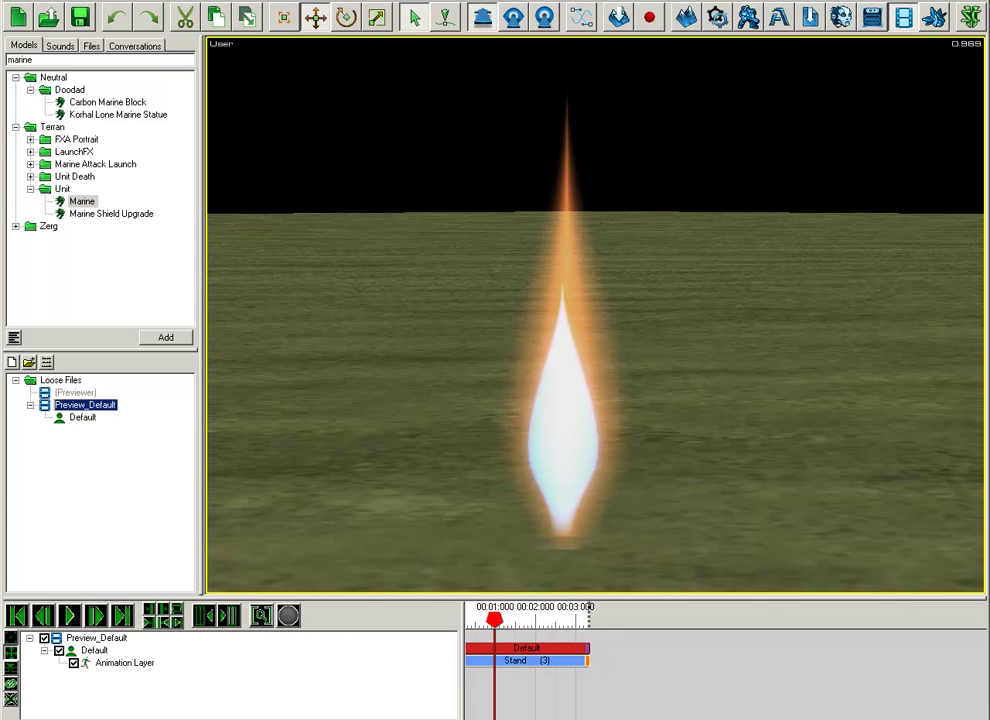
Step: Switch back to 3ds Max and return from the emissive color map to the blue material's main parameters
{"action": "key", "text": "alt+Tab"}
{"action": "left_click", "coordinate": [283, 194]}
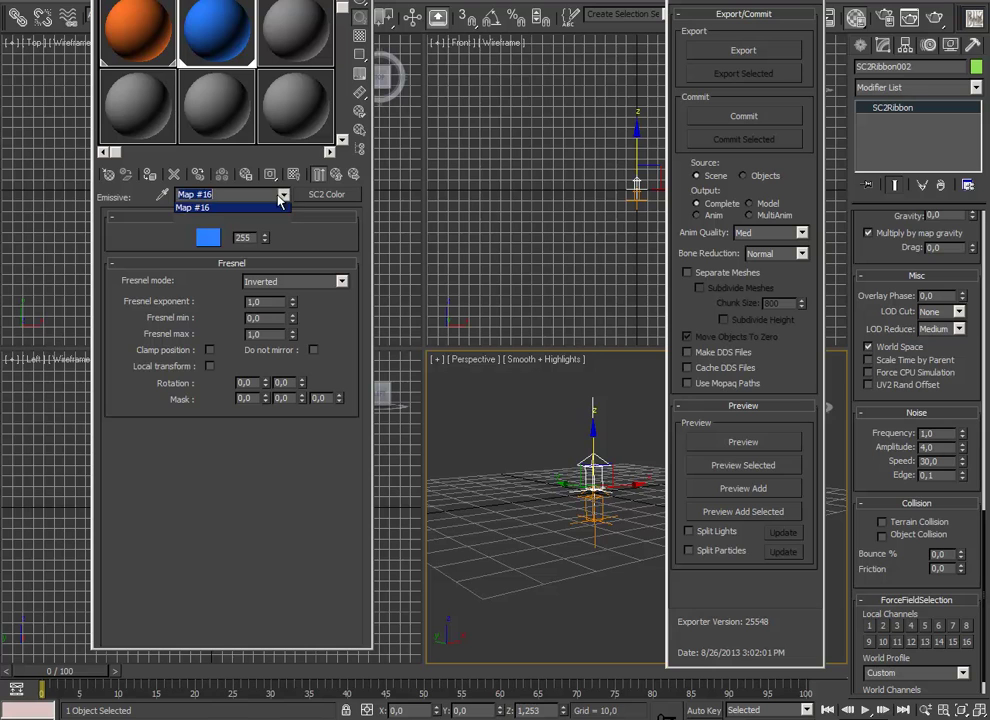
{"action": "left_click", "coordinate": [266, 215]}
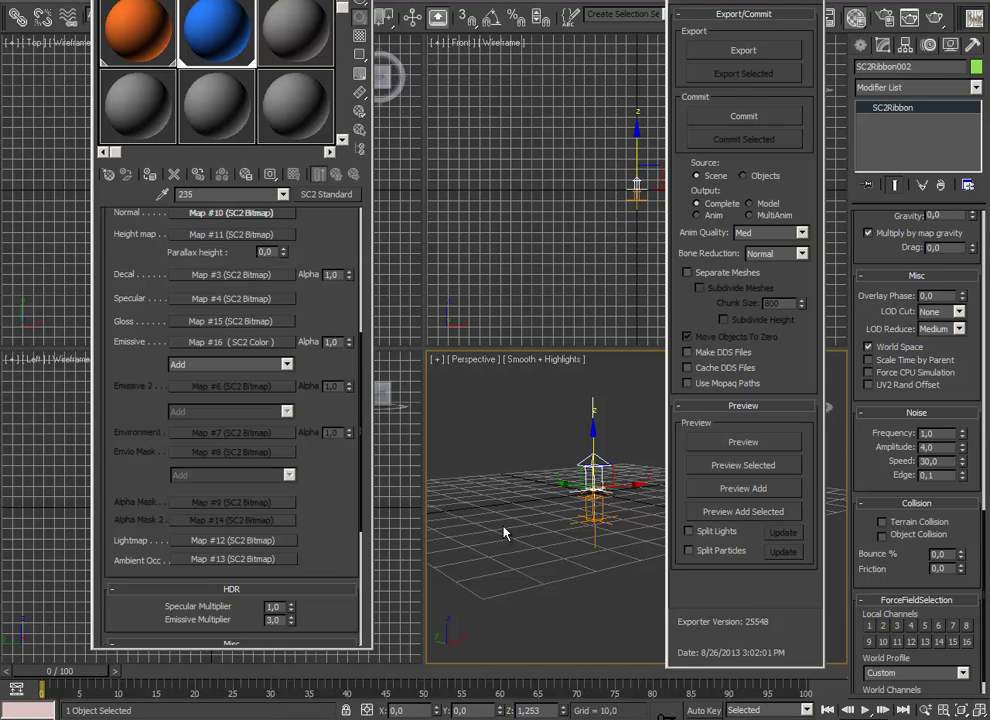
Step: Orbit around the ribbons and review the upper ribbon's per-element, physics and emission parameters
{"action": "middle_click_drag", "start_coordinate": [586, 526], "coordinate": [566, 512], "text": "alt"}
{"action": "scroll", "coordinate": [972, 424], "scroll_direction": "down", "scroll_amount": 2}
{"action": "scroll", "coordinate": [970, 375], "scroll_direction": "up", "scroll_amount": 3}
{"action": "scroll", "coordinate": [945, 305], "scroll_direction": "down", "scroll_amount": 2}
{"action": "scroll", "coordinate": [944, 350], "scroll_direction": "up", "scroll_amount": 3}
{"action": "scroll", "coordinate": [945, 383], "scroll_direction": "up", "scroll_amount": 3}
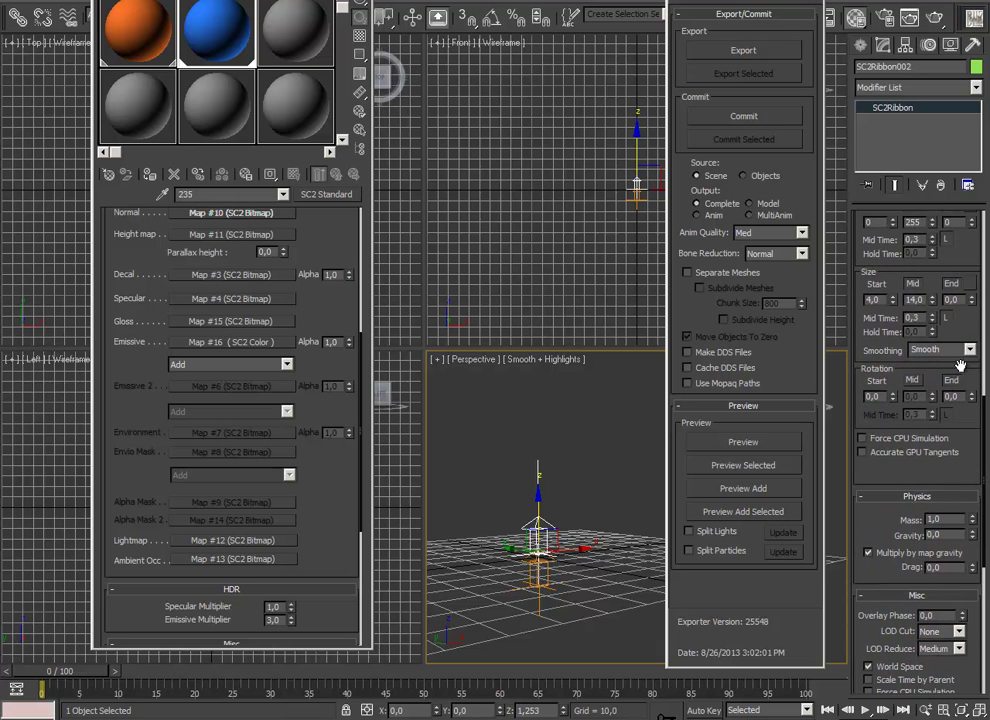
{"action": "scroll", "coordinate": [960, 384], "scroll_direction": "down", "scroll_amount": 1}
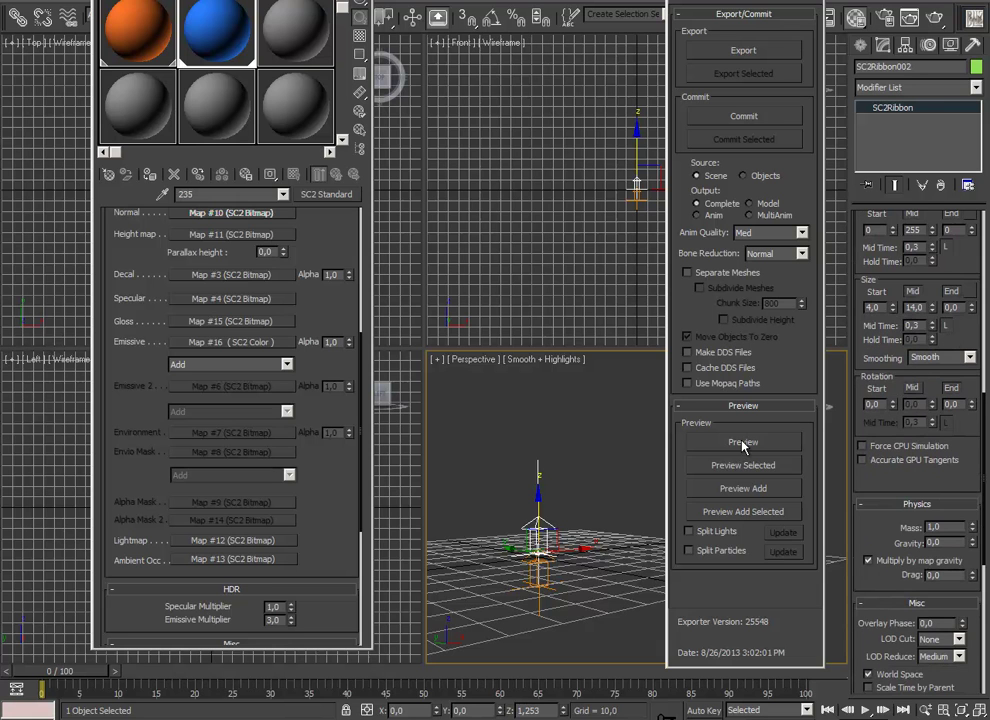
{"action": "scroll", "coordinate": [958, 430], "scroll_direction": "up", "scroll_amount": 4}
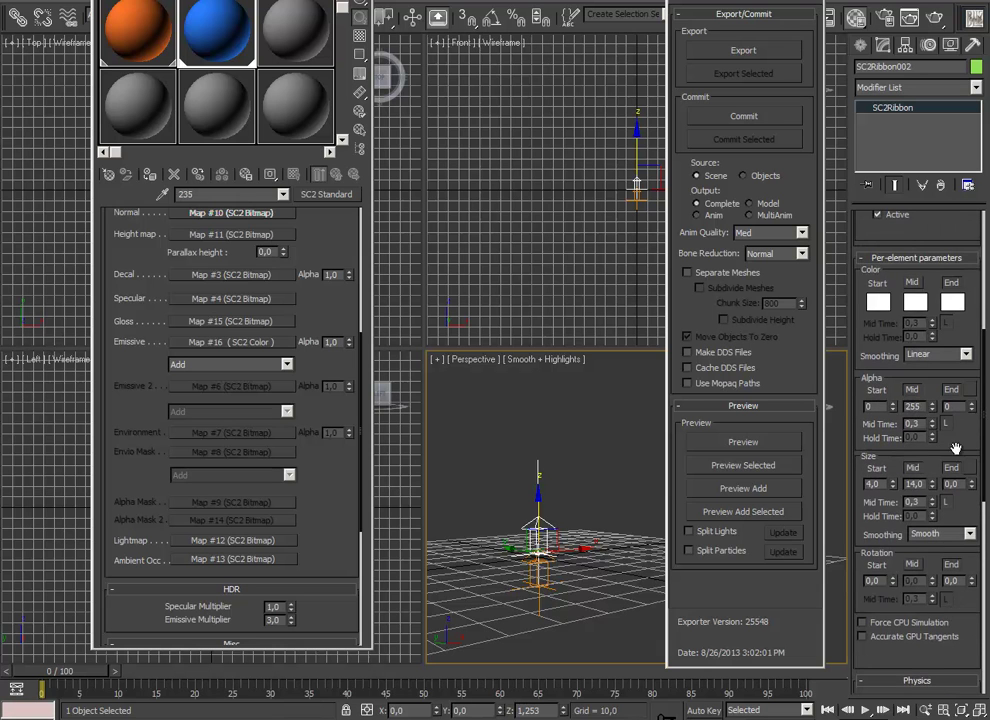
{"action": "left_click_drag", "start_coordinate": [958, 424], "coordinate": [943, 579]}
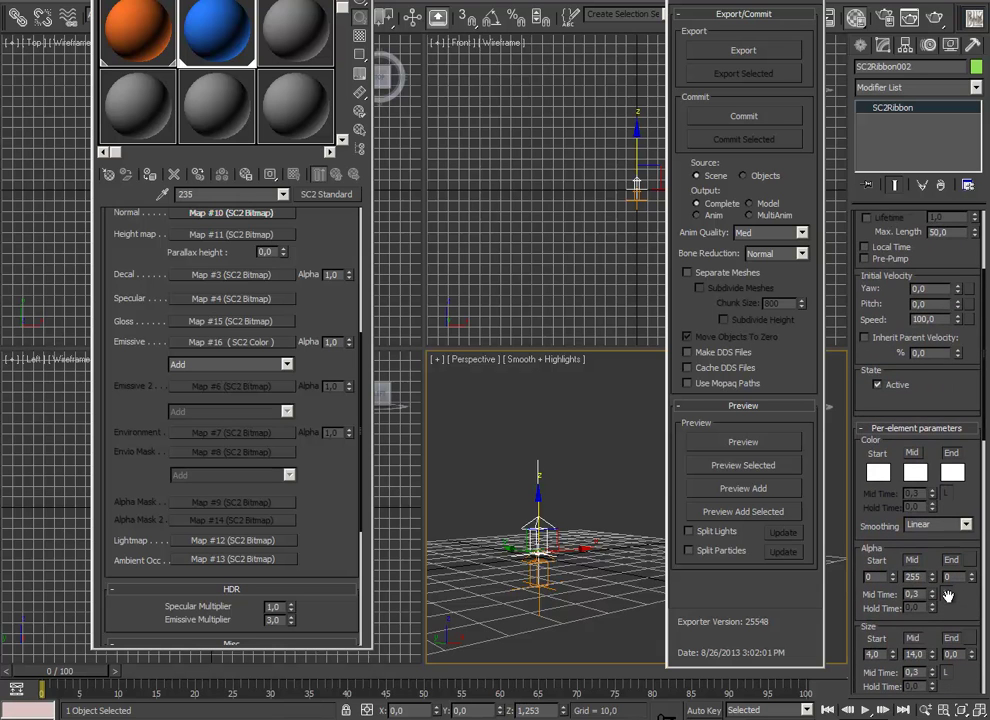
{"action": "left_click_drag", "start_coordinate": [931, 371], "coordinate": [930, 563]}
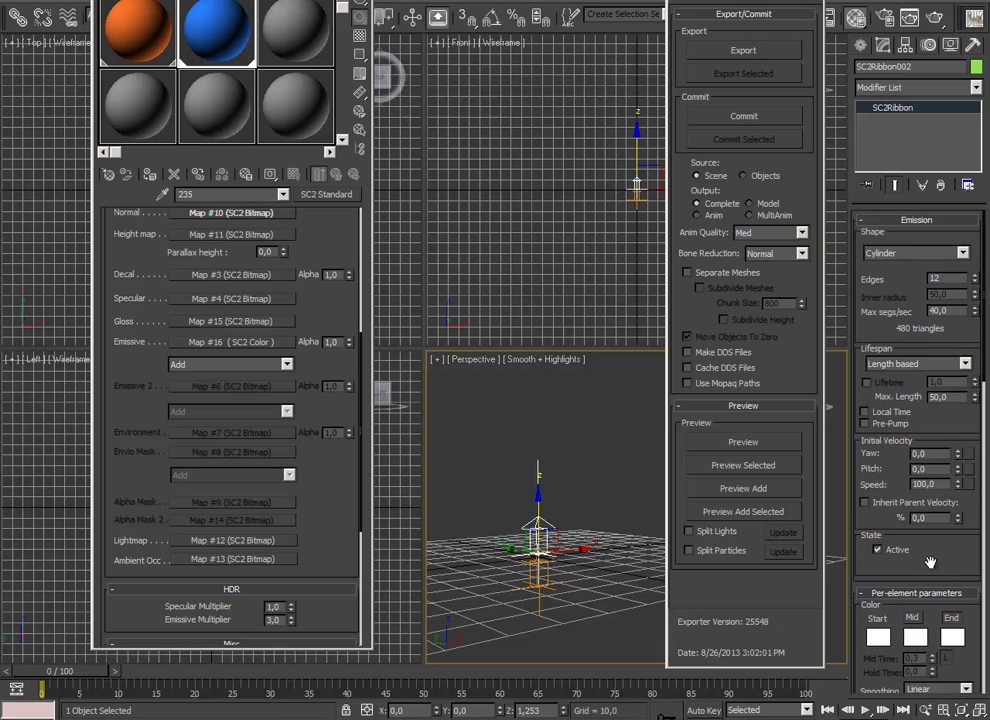